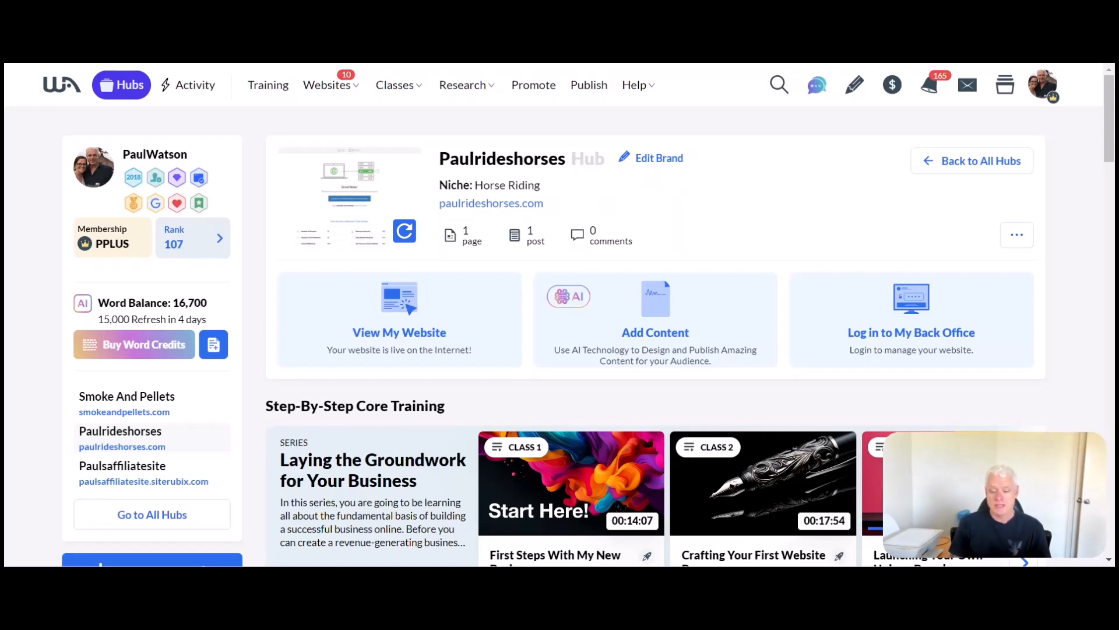
Step: Show the details of the 1st Niche Article task in the Your Path to Success section
{"action": "scroll", "coordinate": [787, 207], "scroll_direction": "down", "scroll_amount": 6}
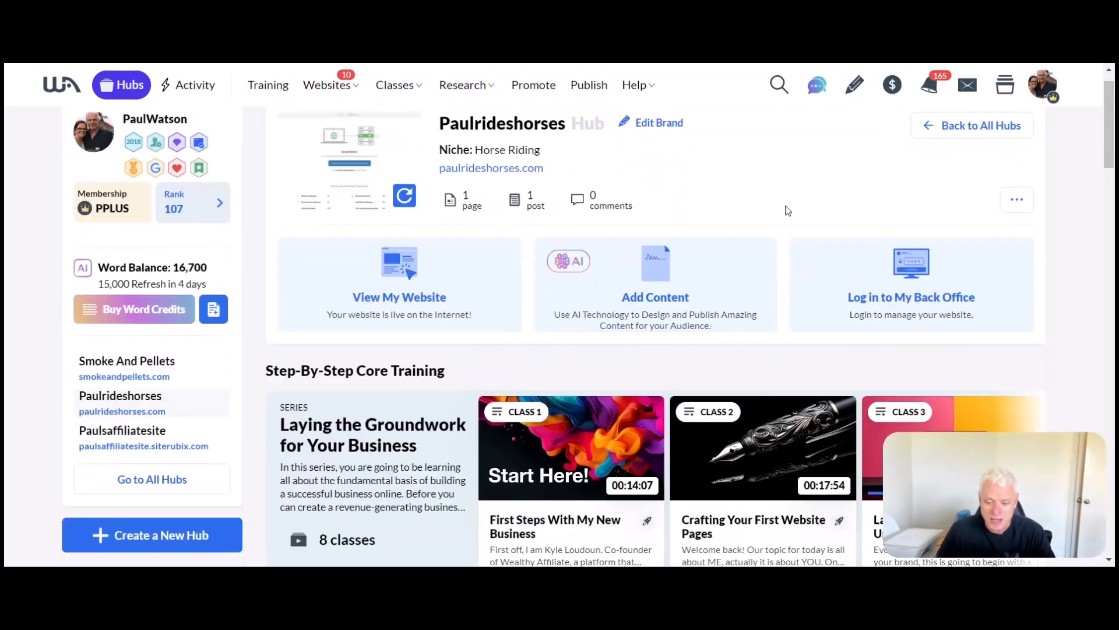
{"action": "scroll", "coordinate": [787, 209], "scroll_direction": "down", "scroll_amount": 2}
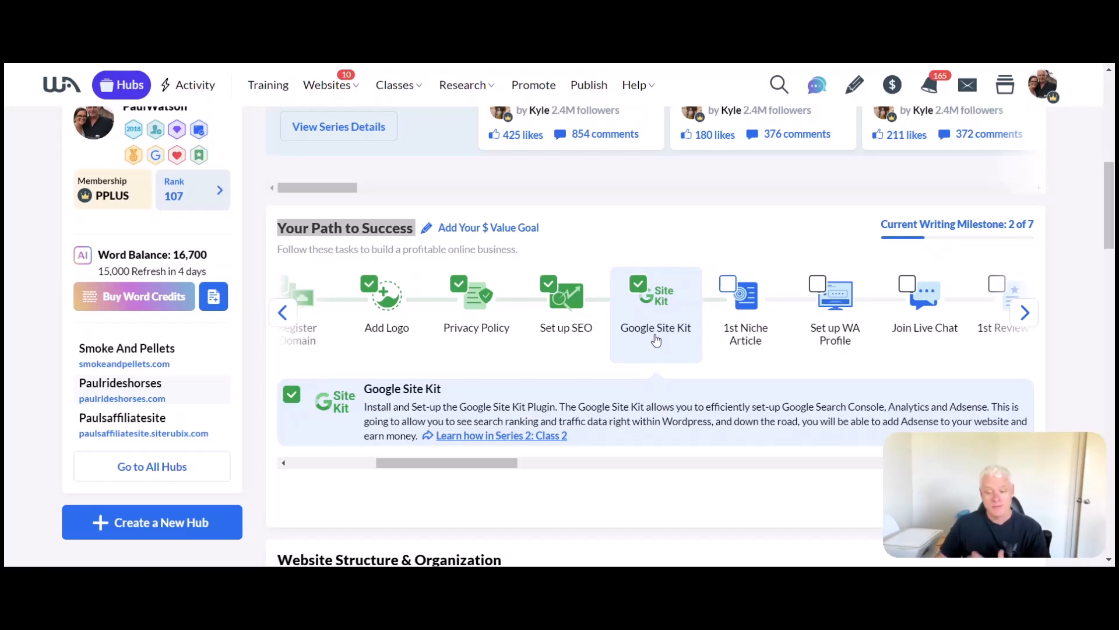
{"action": "scroll", "coordinate": [656, 341], "scroll_direction": "up", "scroll_amount": 3}
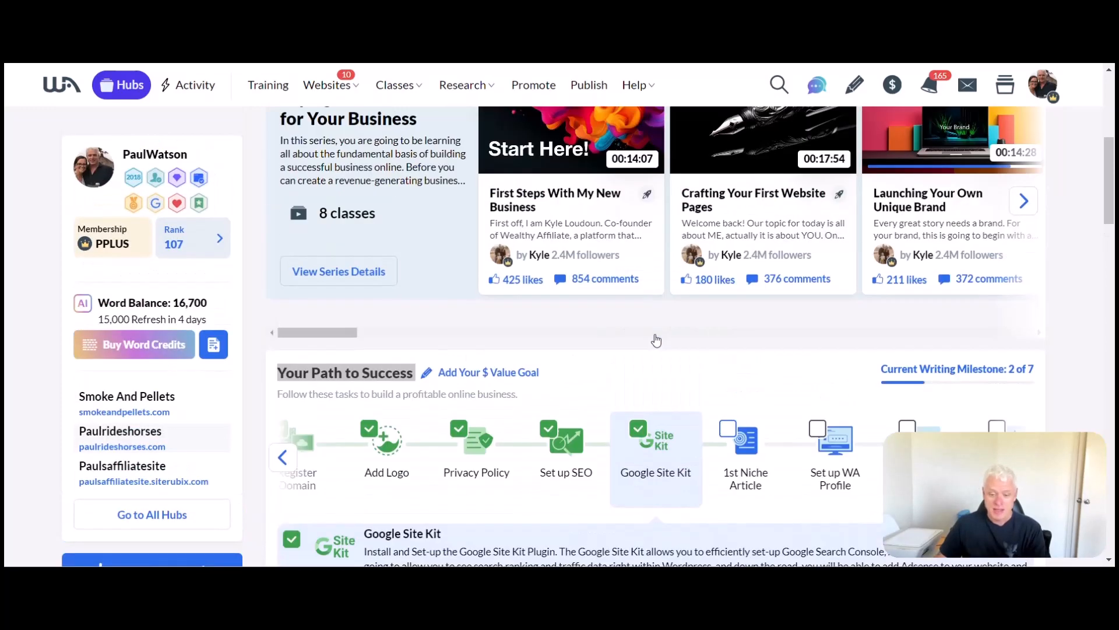
{"action": "scroll", "coordinate": [656, 341], "scroll_direction": "down", "scroll_amount": 3}
{"action": "left_click", "coordinate": [741, 339]}
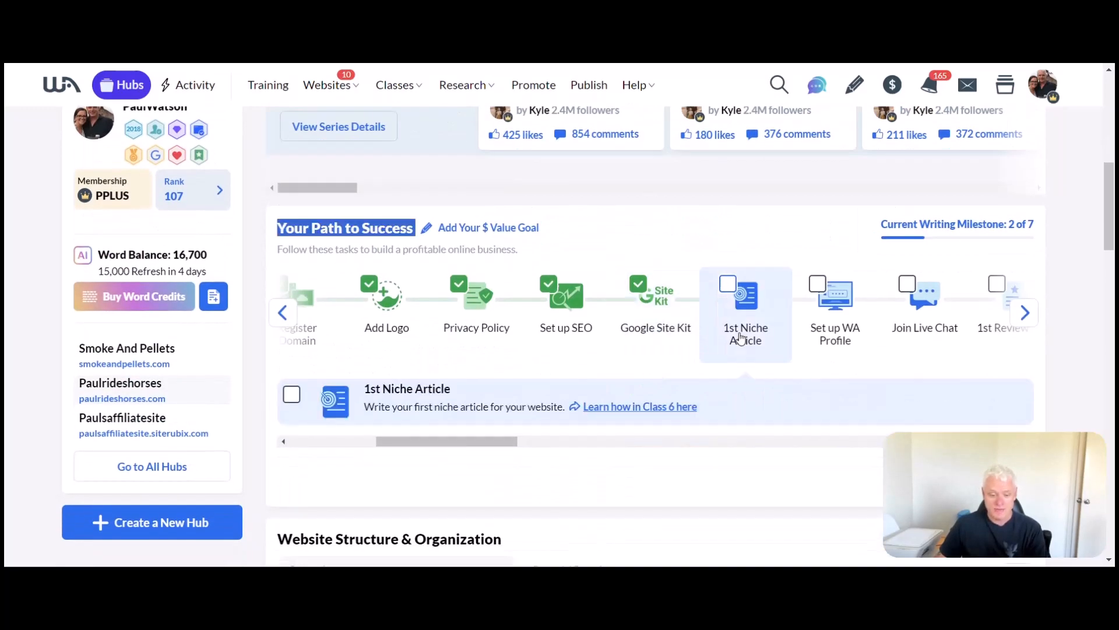
Step: Browse the Step-By-Step Core Training series forward to the Keyword Research with Jaaxy and Creating Helpful Content That Ranks classes
{"action": "scroll", "coordinate": [790, 315], "scroll_direction": "up", "scroll_amount": 3}
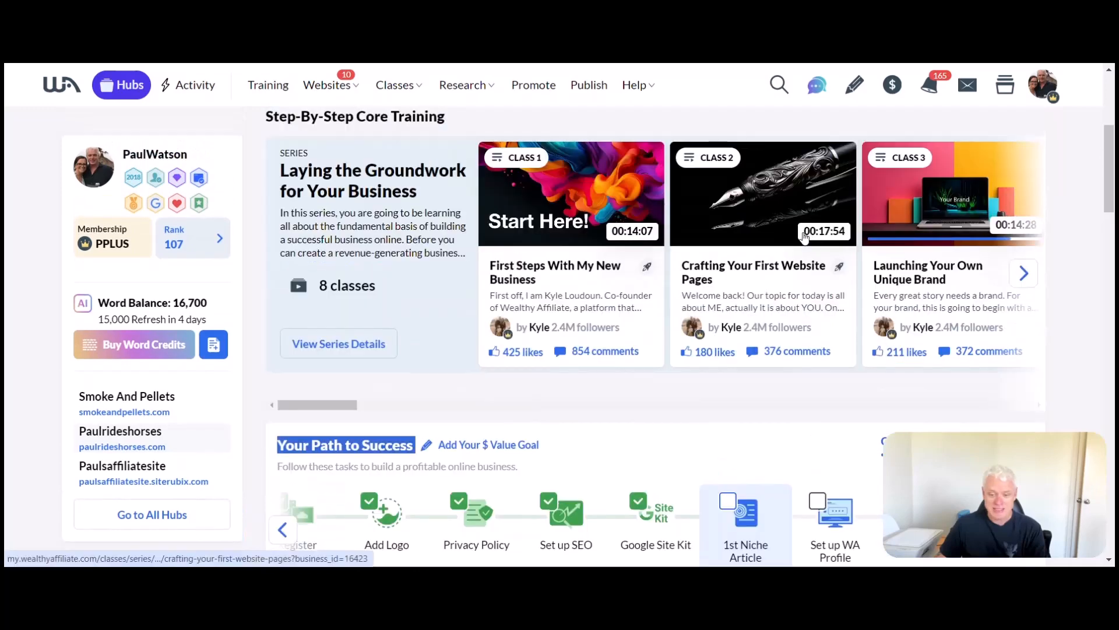
{"action": "left_click", "coordinate": [1026, 274]}
{"action": "left_click", "coordinate": [1026, 275]}
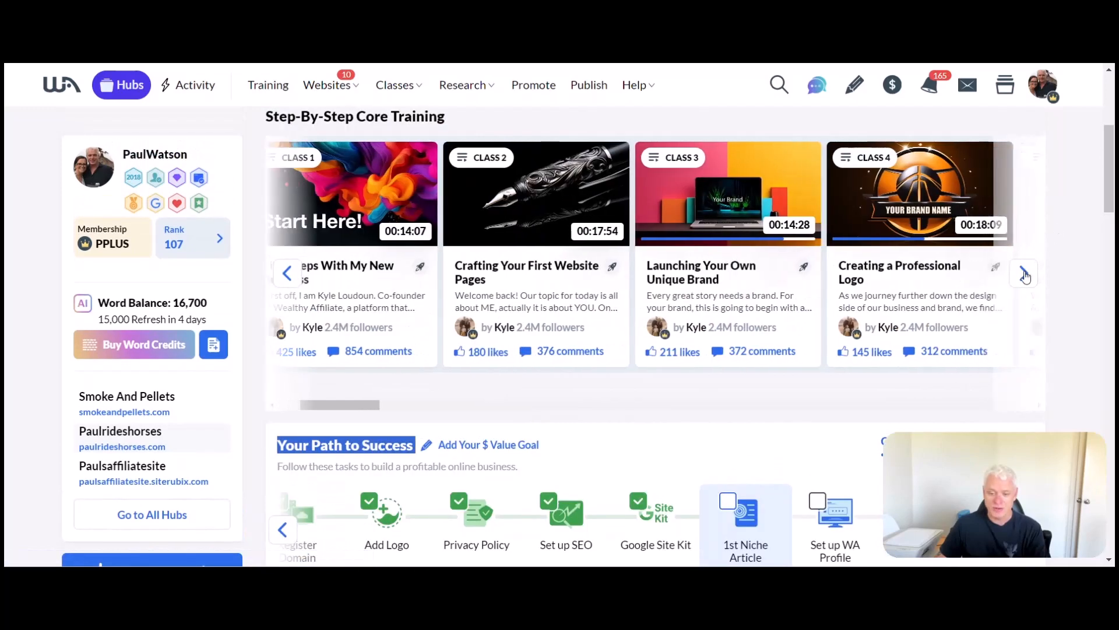
{"action": "left_click", "coordinate": [1025, 275]}
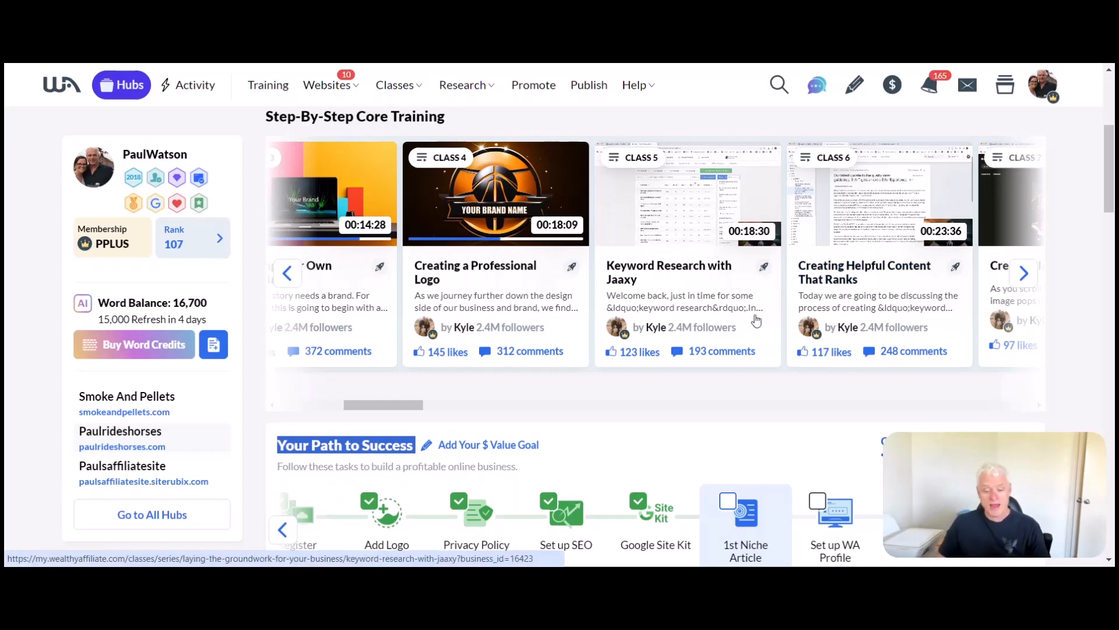
Step: Examine the categories and the potential posts for Types Of Horse Breeds under Website Structure & Organization
{"action": "scroll", "coordinate": [735, 330], "scroll_direction": "down", "scroll_amount": 3}
{"action": "scroll", "coordinate": [735, 330], "scroll_direction": "down", "scroll_amount": 3}
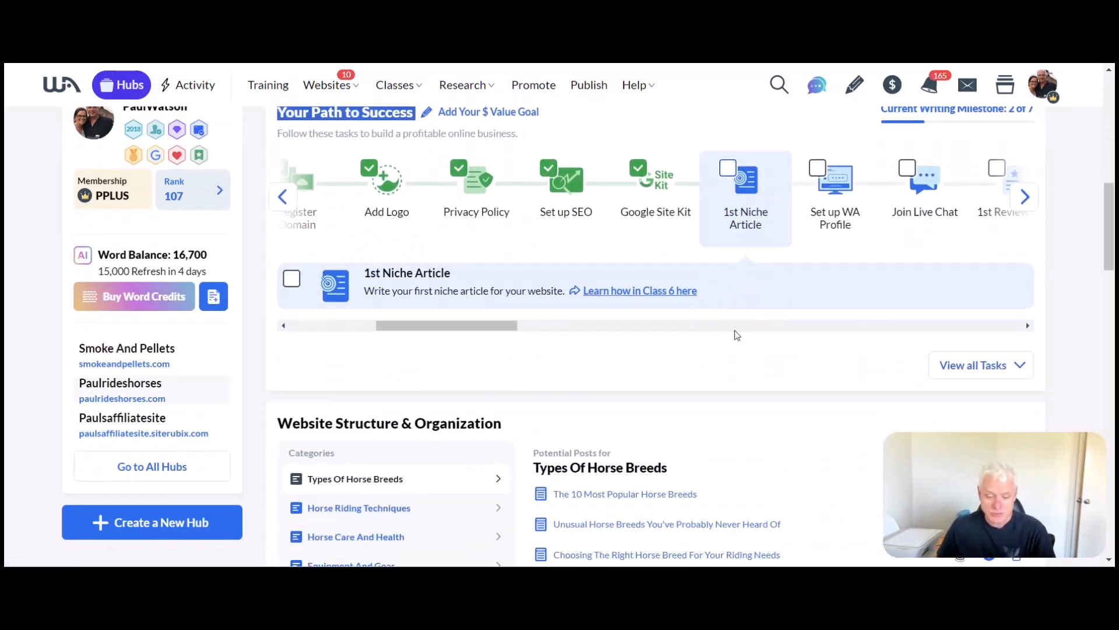
{"action": "scroll", "coordinate": [736, 334], "scroll_direction": "down", "scroll_amount": 2}
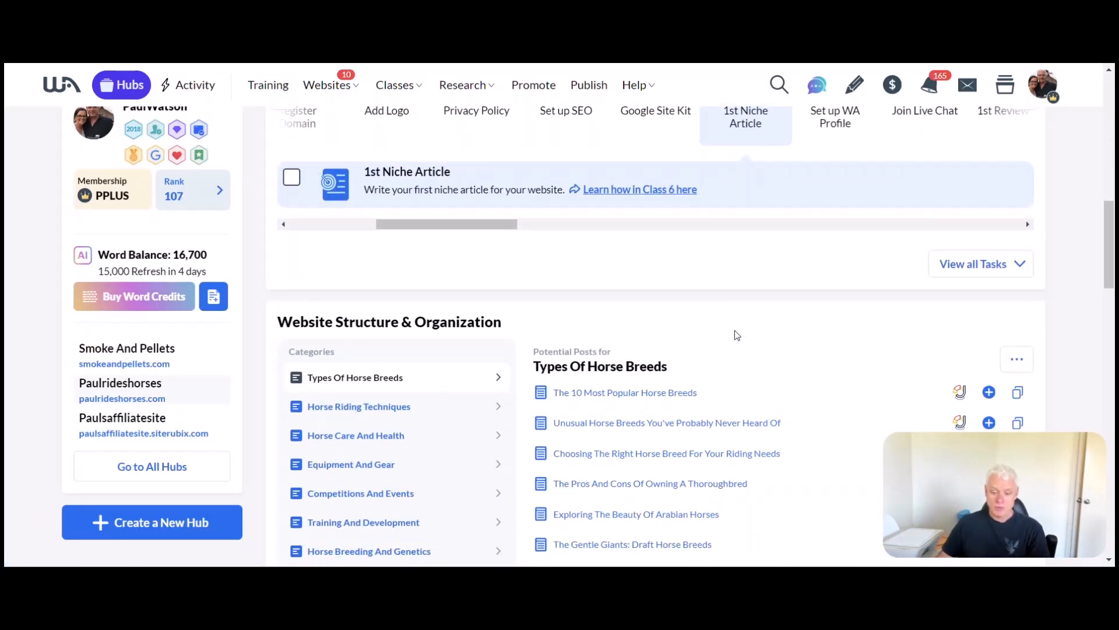
{"action": "scroll", "coordinate": [735, 330], "scroll_direction": "up", "scroll_amount": 5}
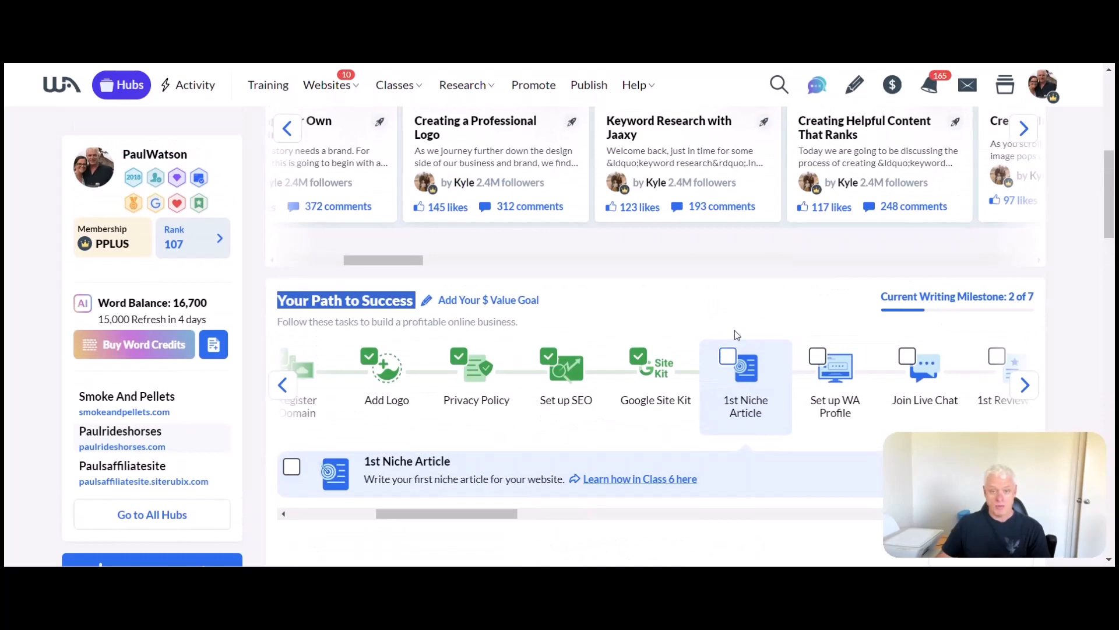
{"action": "scroll", "coordinate": [735, 334], "scroll_direction": "down", "scroll_amount": 6}
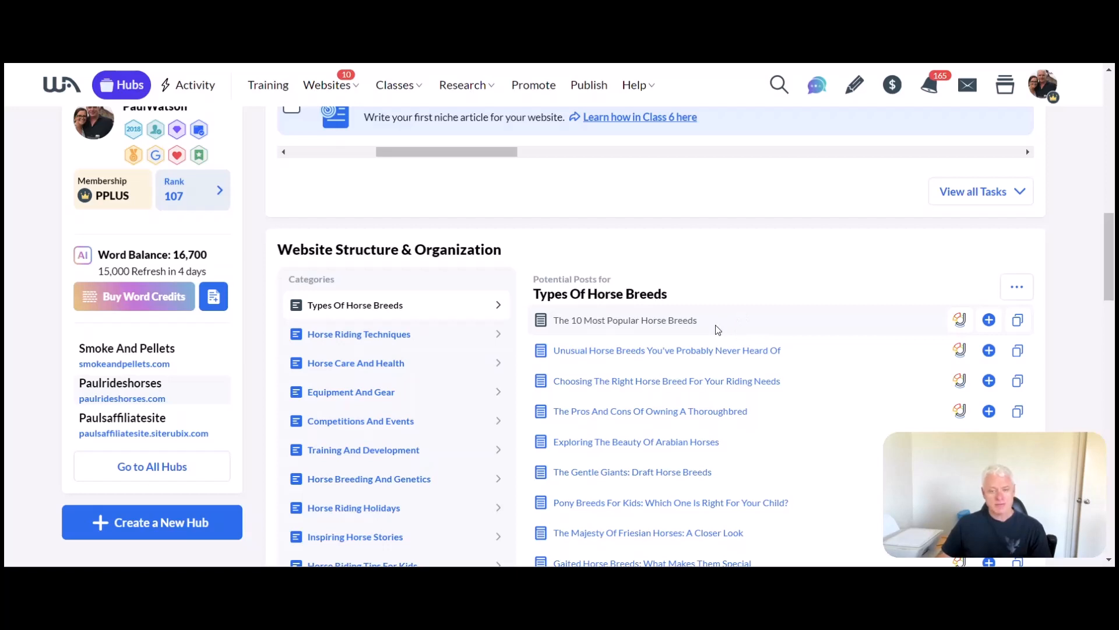
{"action": "scroll", "coordinate": [715, 324], "scroll_direction": "down", "scroll_amount": 1}
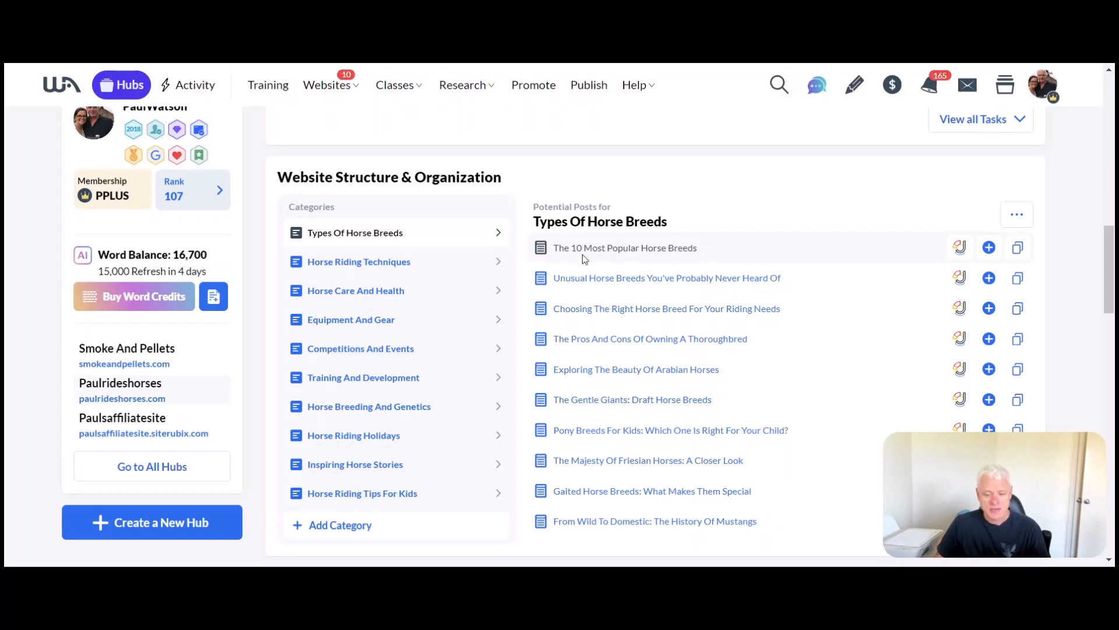
{"action": "scroll", "coordinate": [721, 279], "scroll_direction": "up", "scroll_amount": 10}
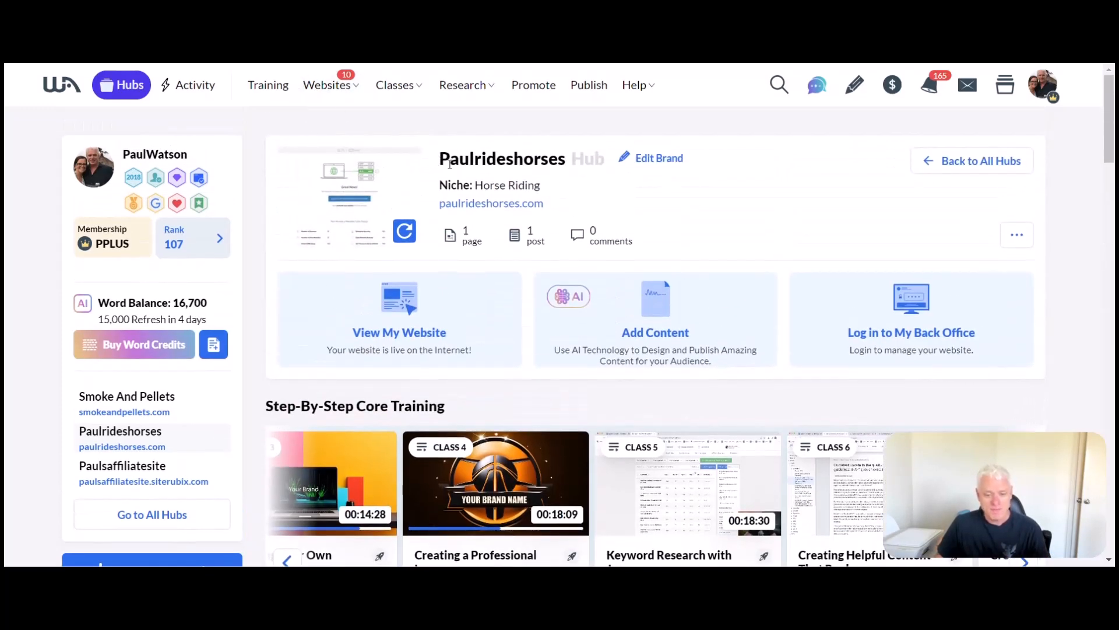
{"action": "scroll", "coordinate": [542, 320], "scroll_direction": "down", "scroll_amount": 10}
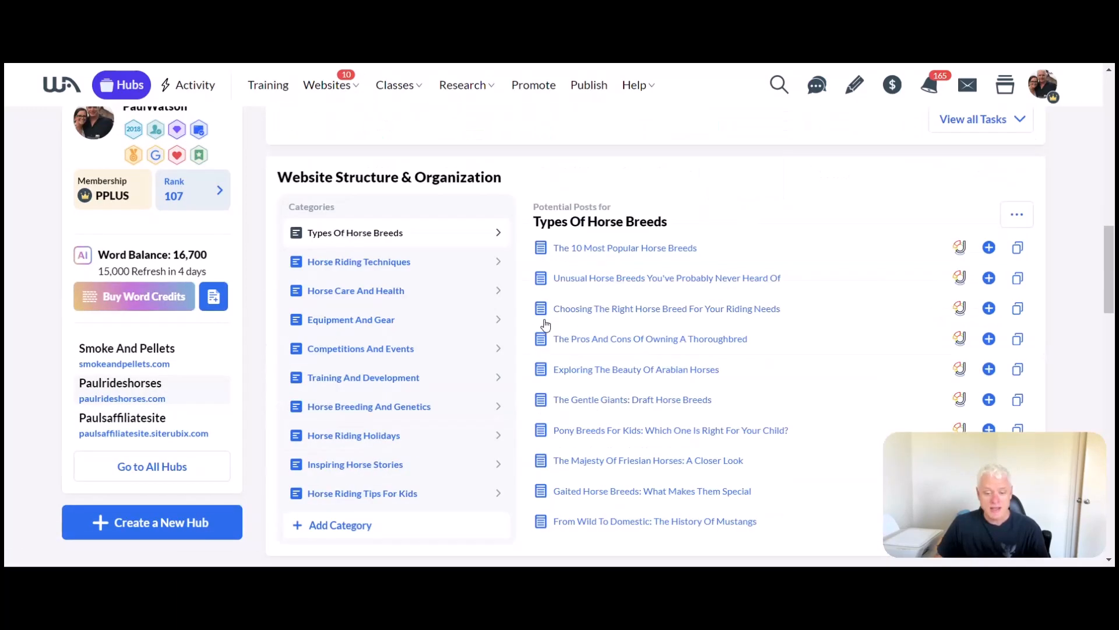
{"action": "scroll", "coordinate": [544, 325], "scroll_direction": "down", "scroll_amount": 1}
{"action": "scroll", "coordinate": [554, 320], "scroll_direction": "up", "scroll_amount": 2}
{"action": "scroll", "coordinate": [592, 509], "scroll_direction": "down", "scroll_amount": 1}
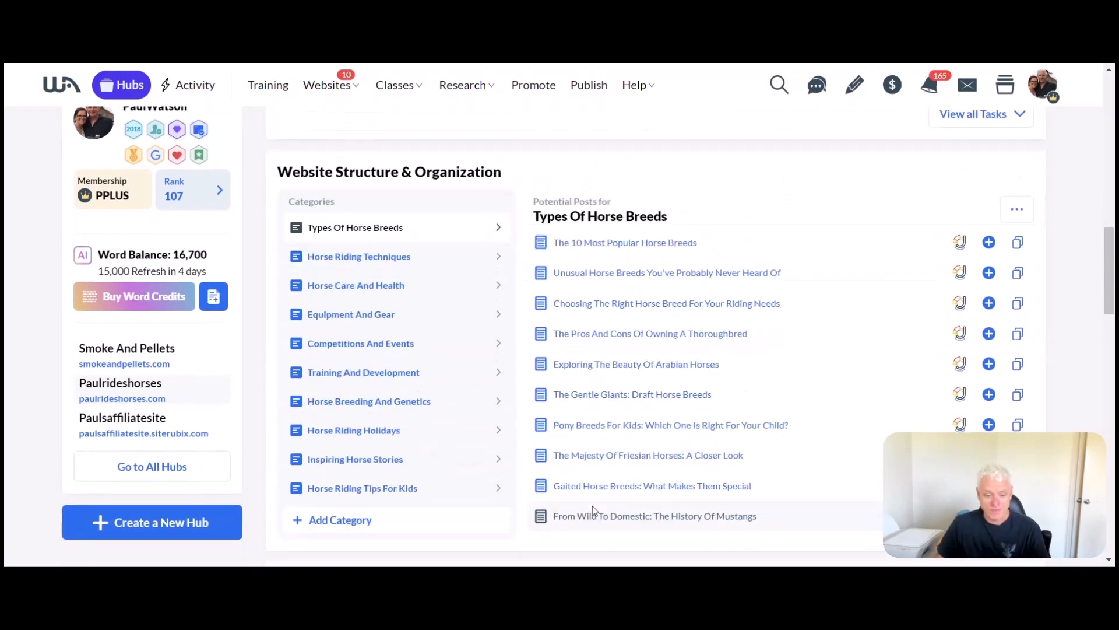
Step: View the potential posts for Horse Riding Tips For Kids, and return to those for Types Of Horse Breeds
{"action": "scroll", "coordinate": [592, 506], "scroll_direction": "down", "scroll_amount": 1}
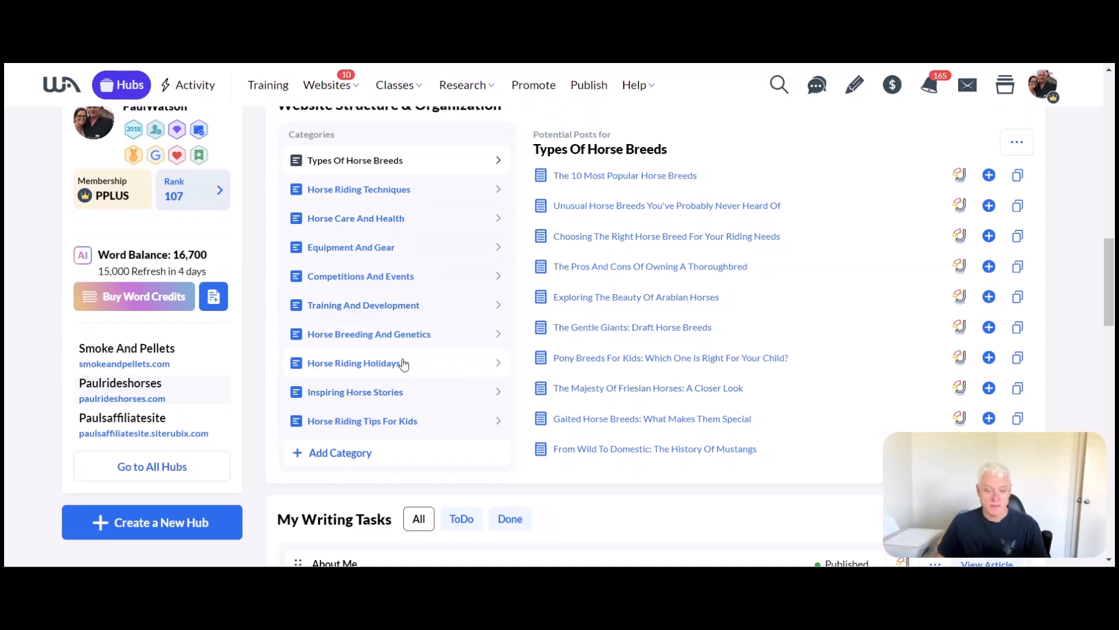
{"action": "left_click", "coordinate": [488, 427]}
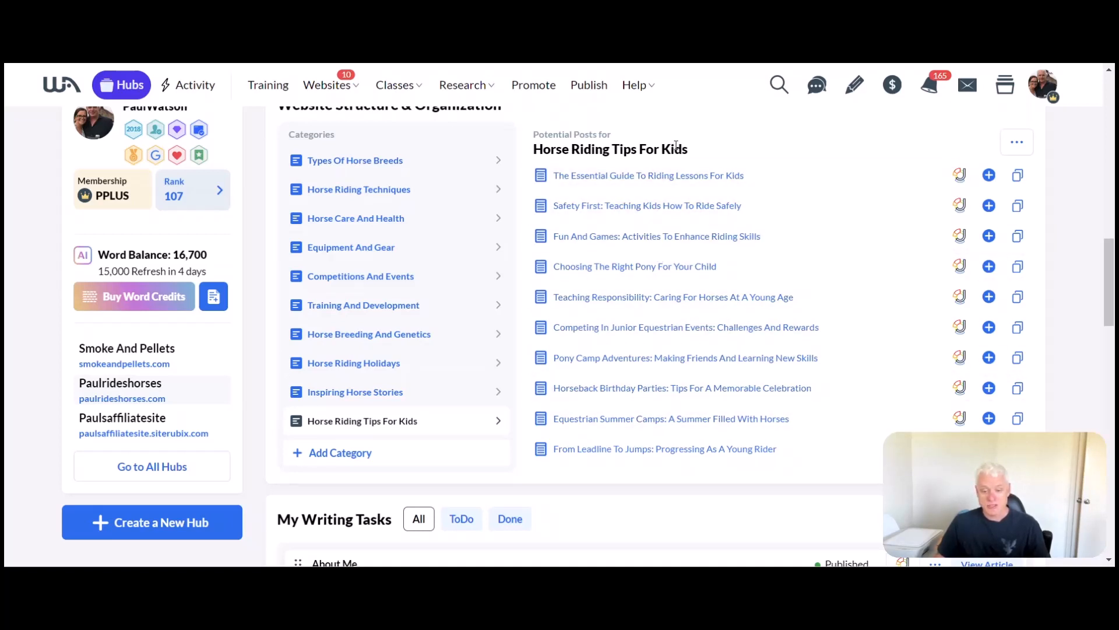
{"action": "left_click", "coordinate": [325, 161]}
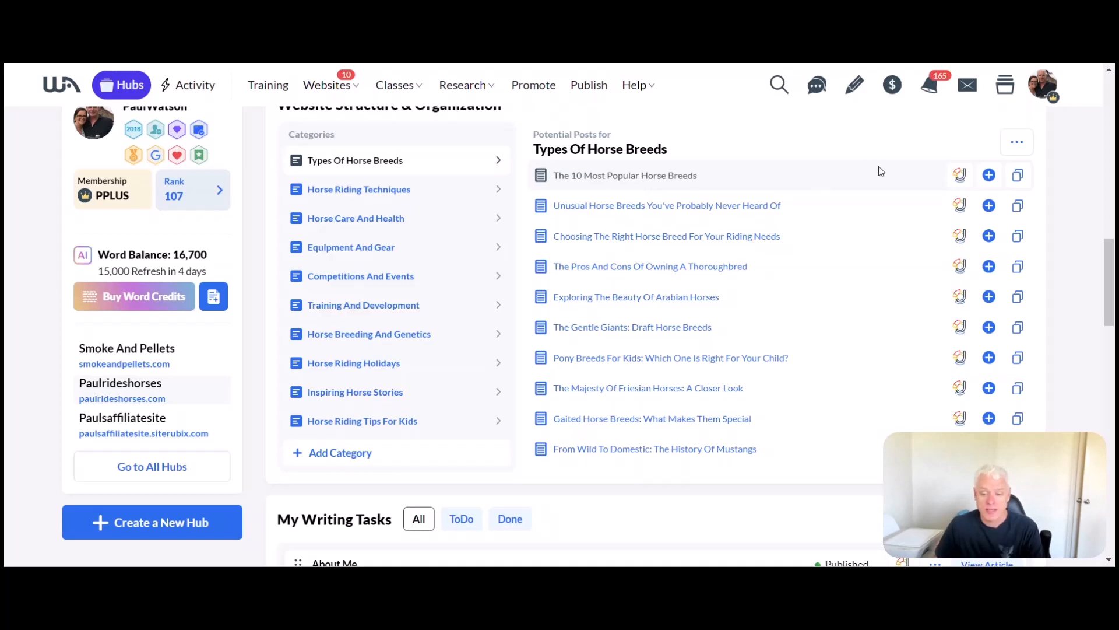
Step: Open the suggested post "The 10 Most Popular Horse Breeds" in Jaaxy, search for its keywords and review the metrics
{"action": "left_click", "coordinate": [961, 178]}
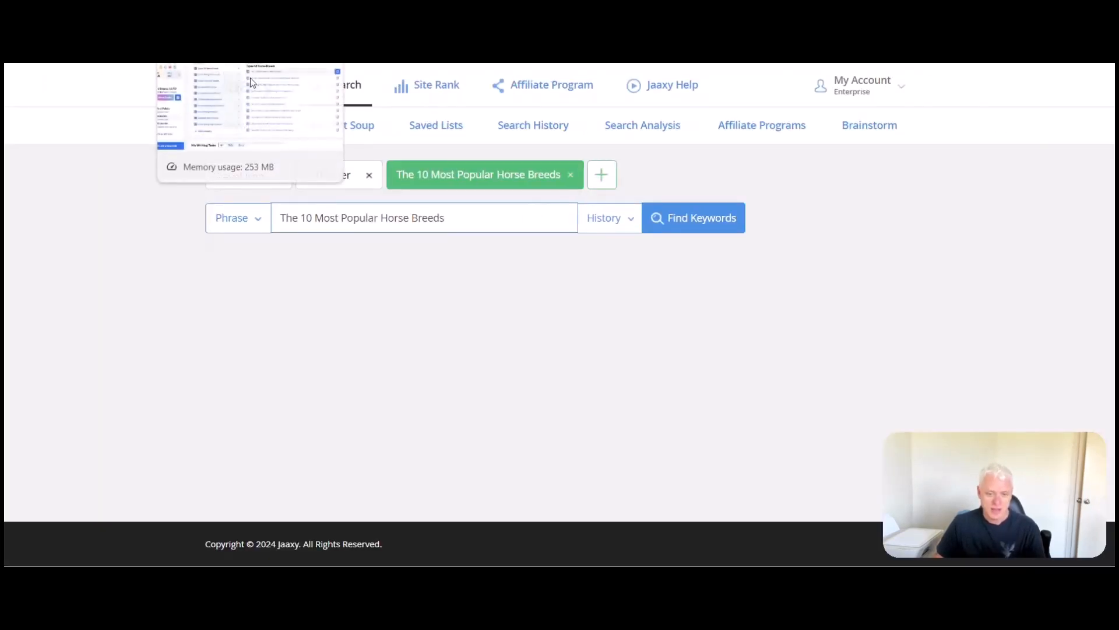
{"action": "key", "text": "Return"}
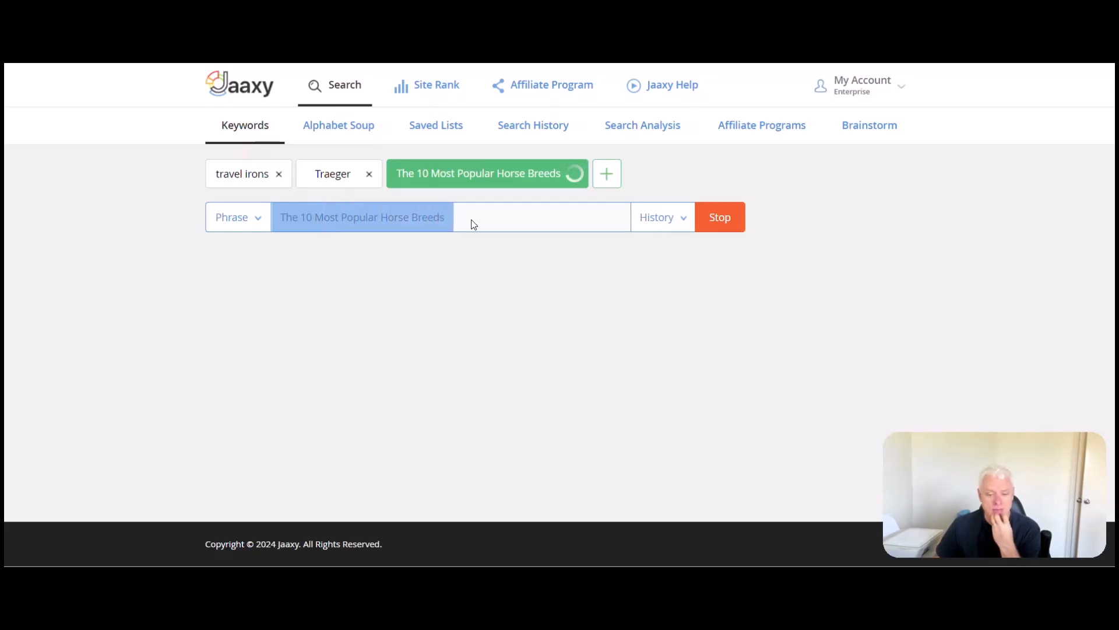
{"action": "scroll", "coordinate": [482, 270], "scroll_direction": "down", "scroll_amount": 2}
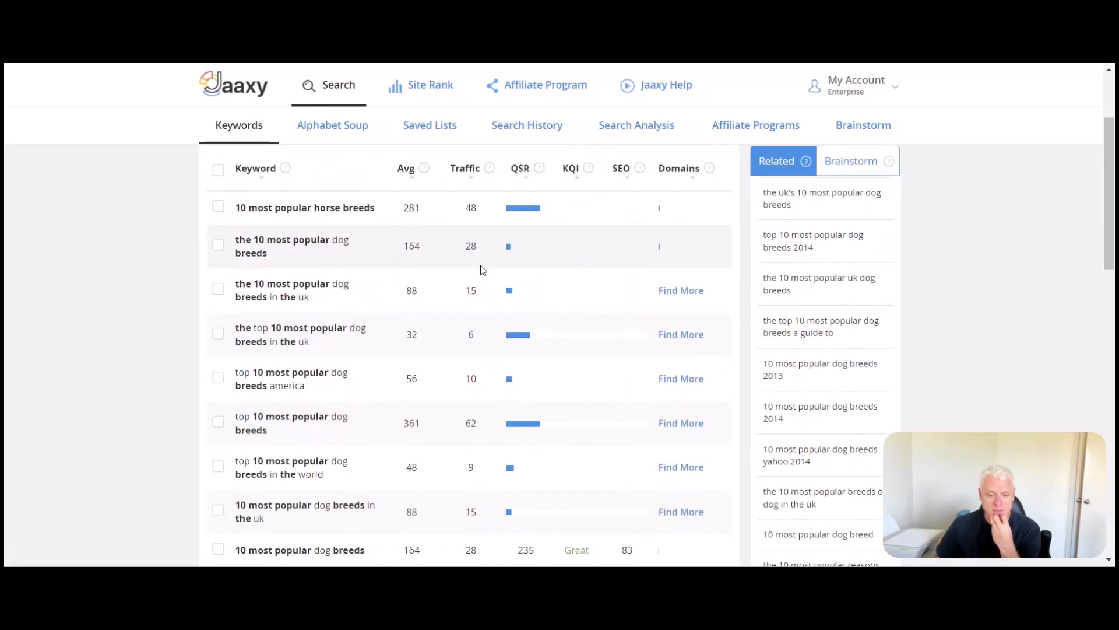
{"action": "scroll", "coordinate": [481, 269], "scroll_direction": "up", "scroll_amount": 2}
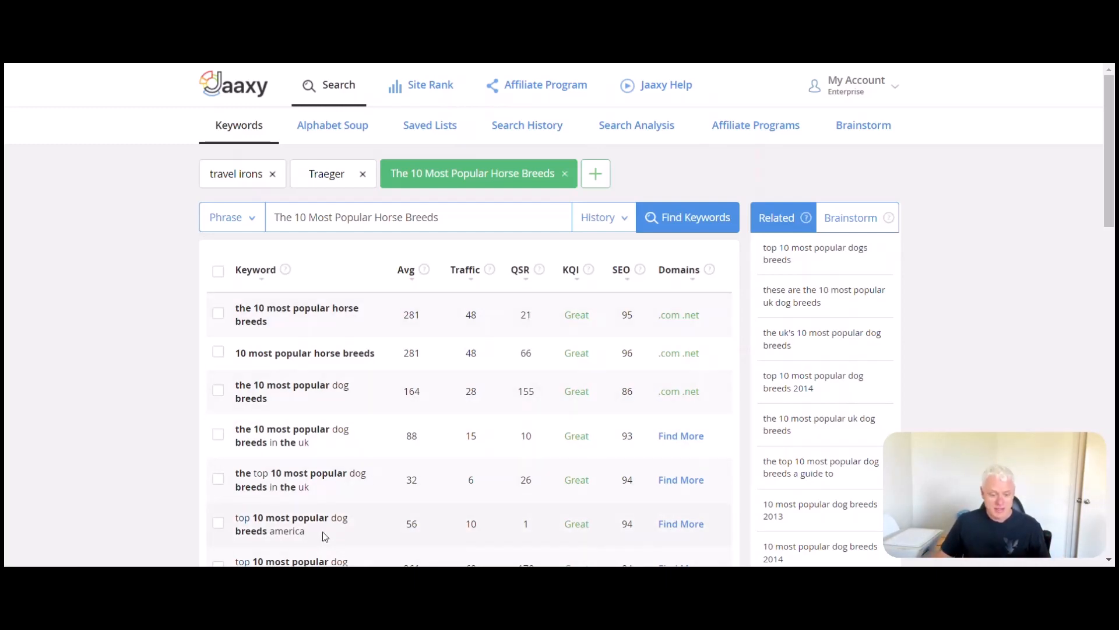
{"action": "scroll", "coordinate": [324, 533], "scroll_direction": "down", "scroll_amount": 1}
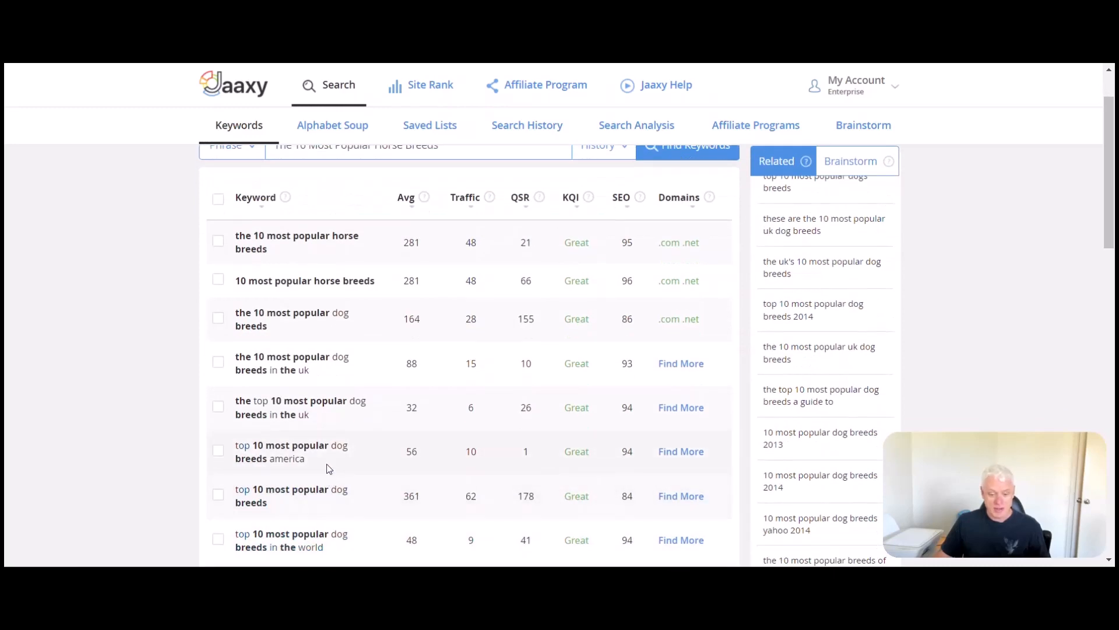
{"action": "scroll", "coordinate": [328, 468], "scroll_direction": "up", "scroll_amount": 1}
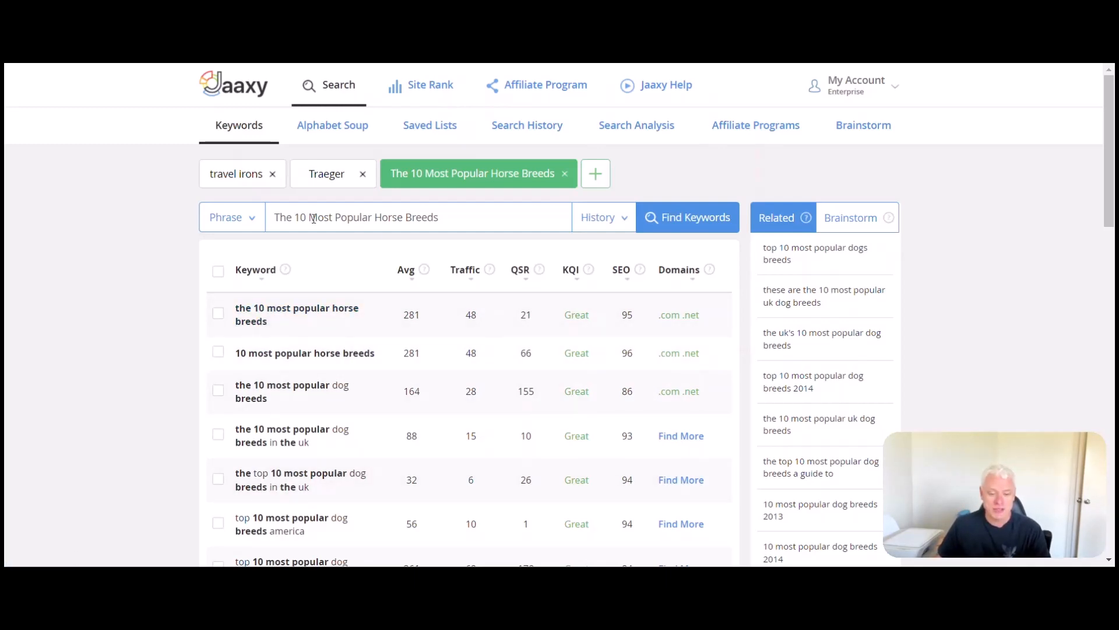
Step: Change the search phrase to "Most Popular Horse Breeds for beginners" and find keywords for it
{"action": "left_click_drag", "start_coordinate": [309, 217], "coordinate": [274, 217]}
{"action": "key", "text": "BackSpace"}
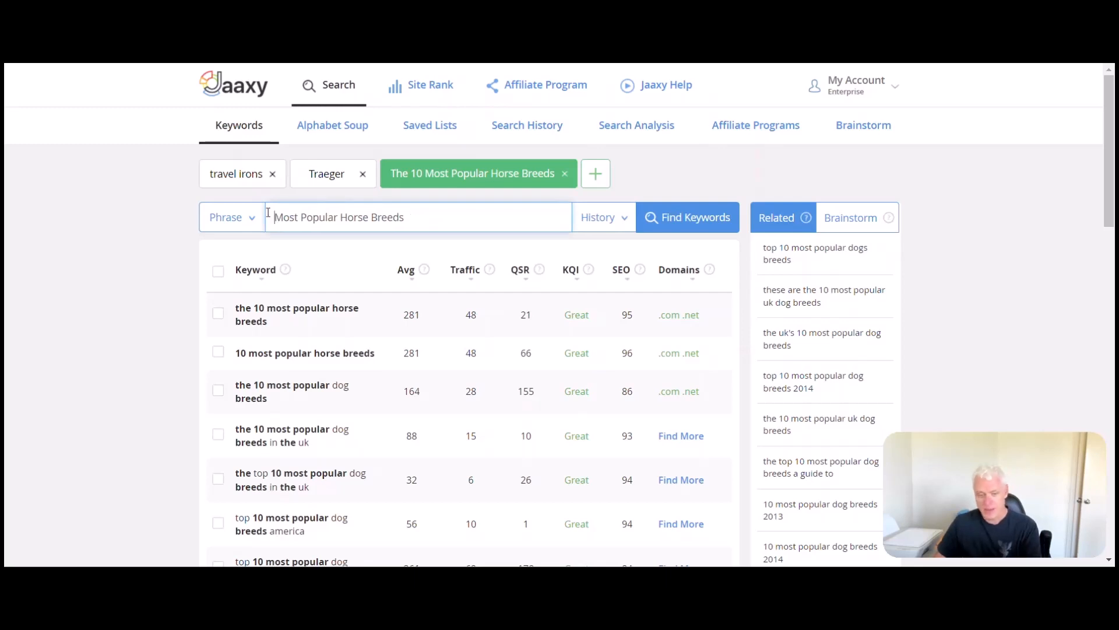
{"action": "type", "text": "for begin"}
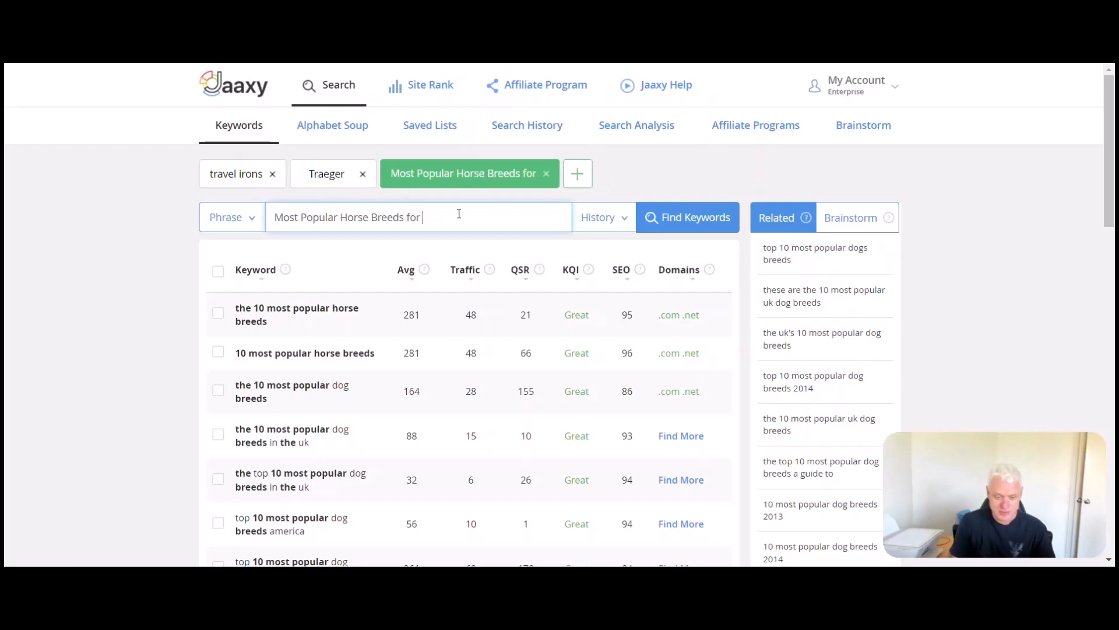
{"action": "key", "text": "BackSpace"}
{"action": "key", "text": "BackSpace"}
{"action": "type", "text": "inm"}
{"action": "key", "text": "BackSpace"}
{"action": "key", "text": "BackSpace"}
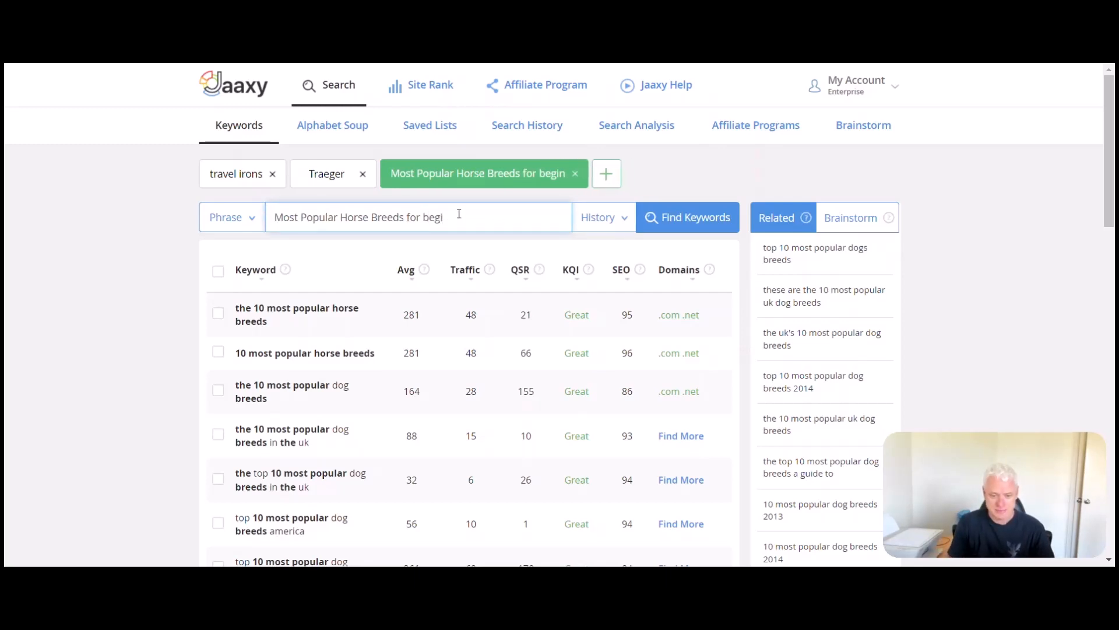
{"action": "type", "text": "inners"}
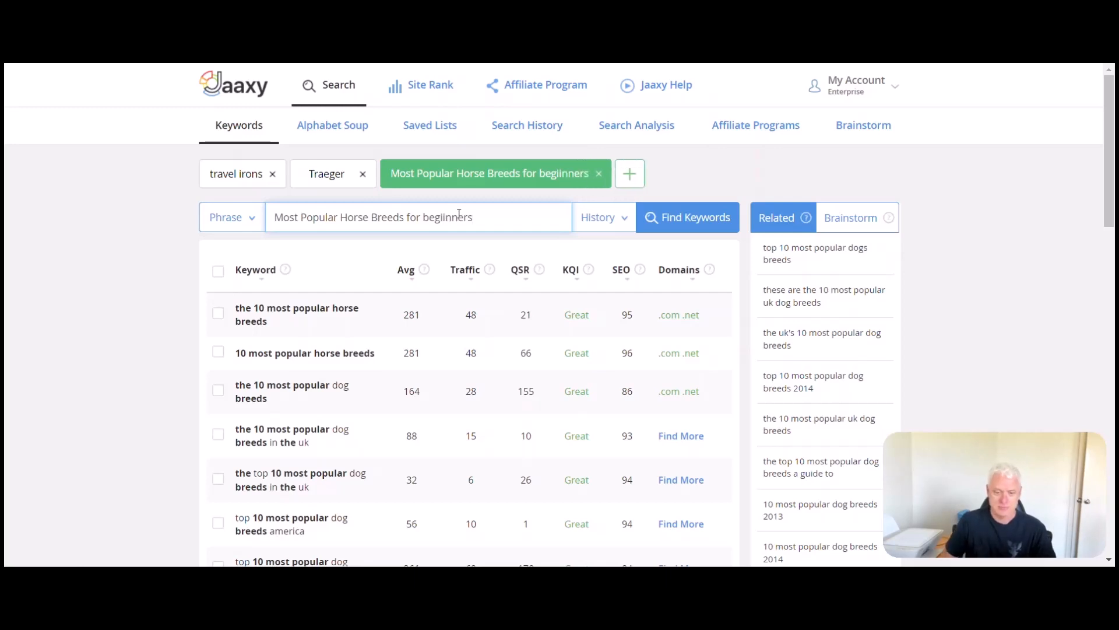
{"action": "right_click", "coordinate": [461, 216]}
{"action": "left_click", "coordinate": [491, 231]}
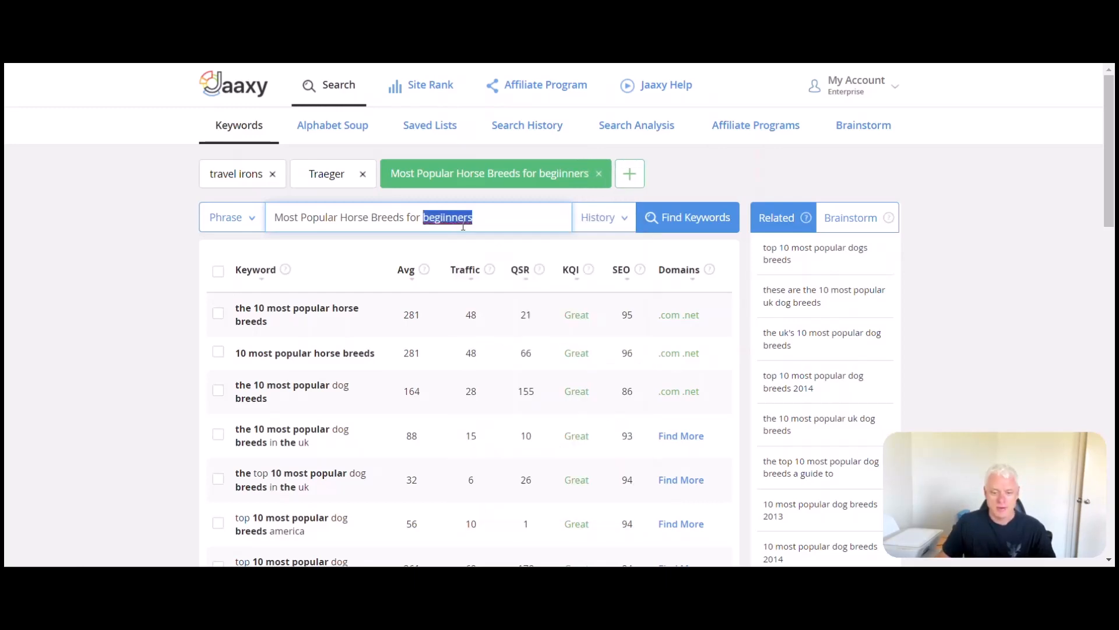
{"action": "left_click", "coordinate": [695, 228]}
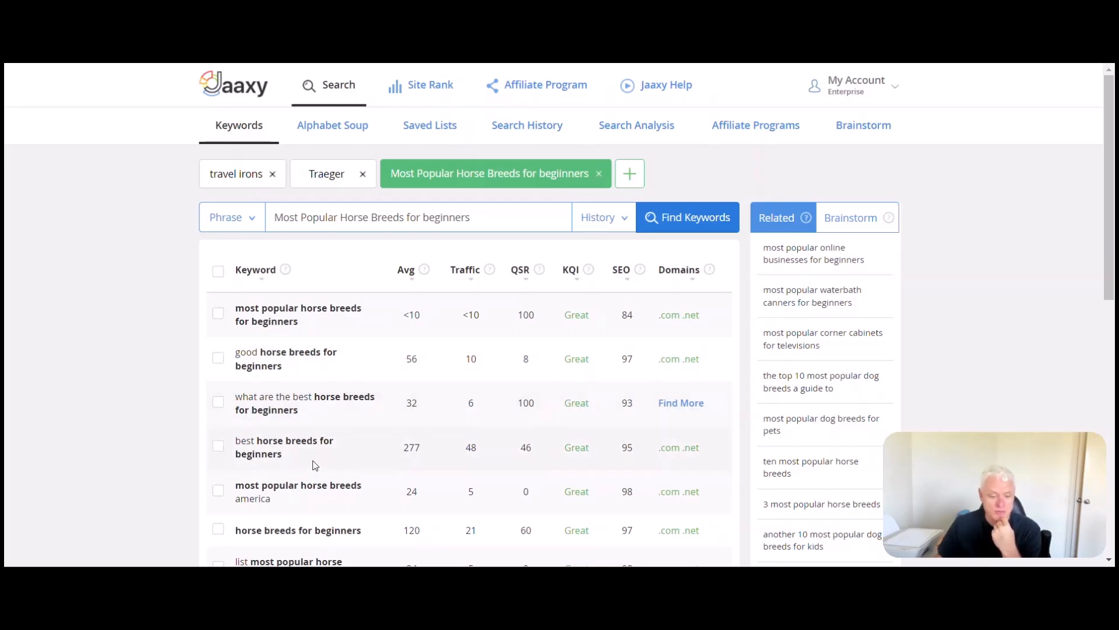
Step: Review the keyword results, copy "best horse breeds for beginners" and switch back to the Wealthy Affiliate hub
{"action": "scroll", "coordinate": [315, 470], "scroll_direction": "down", "scroll_amount": 3}
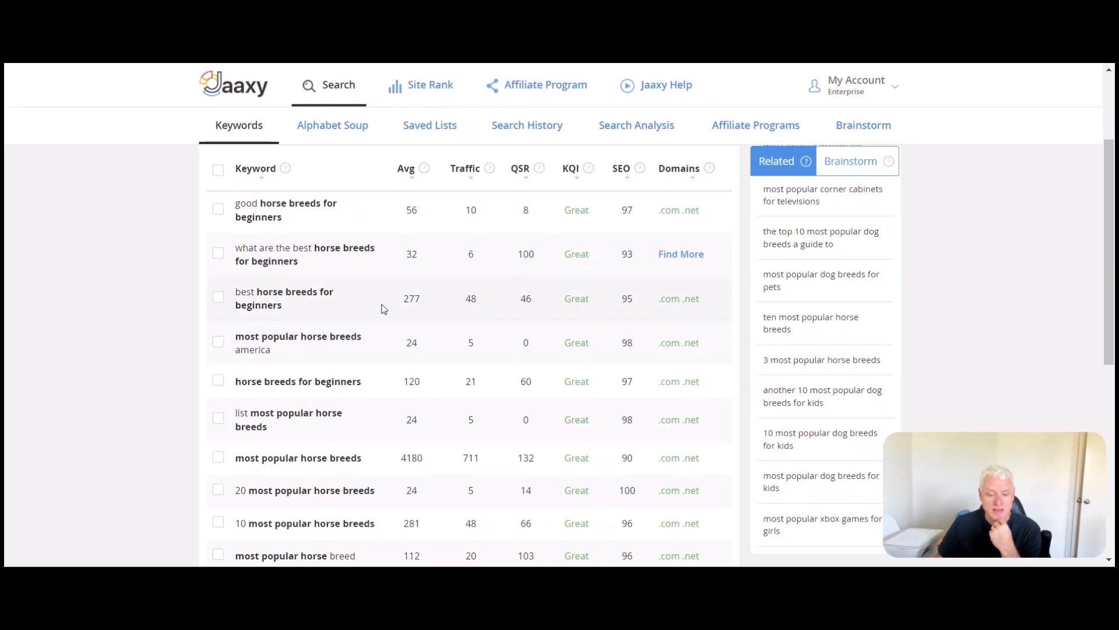
{"action": "left_click_drag", "start_coordinate": [285, 308], "coordinate": [236, 292]}
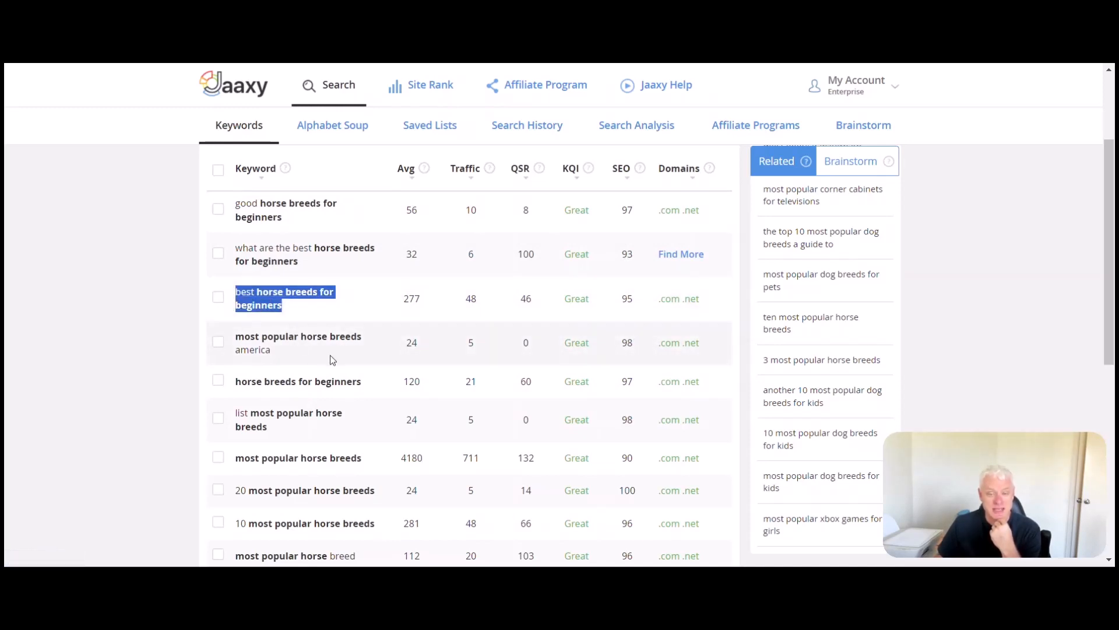
{"action": "scroll", "coordinate": [398, 418], "scroll_direction": "up", "scroll_amount": 3}
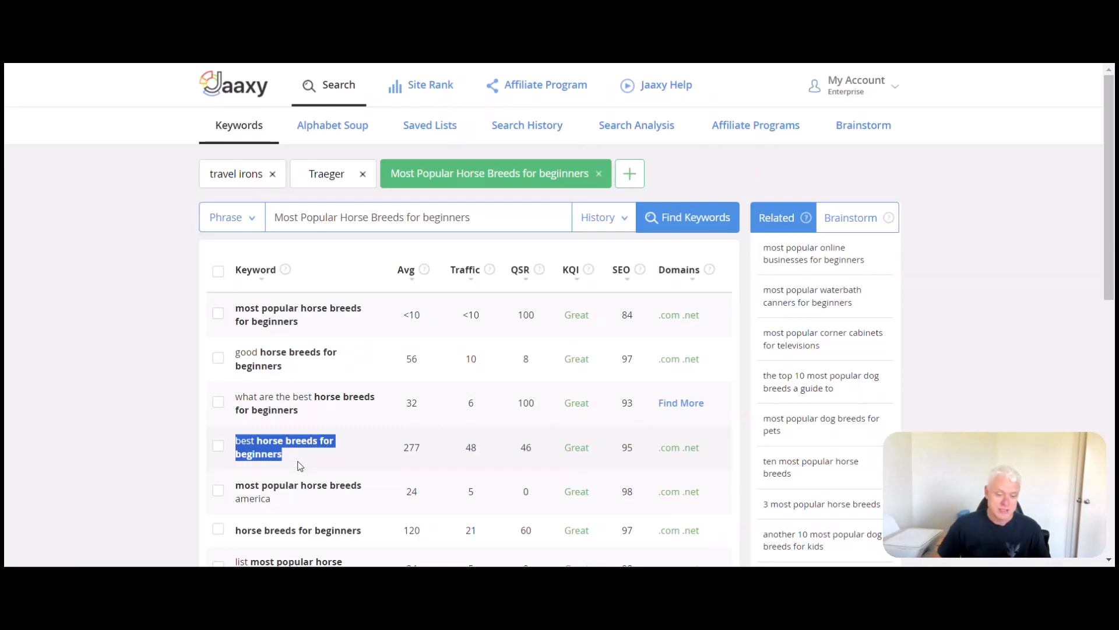
{"action": "left_click_drag", "start_coordinate": [308, 458], "coordinate": [235, 446]}
{"action": "key", "text": "ctrl+c"}
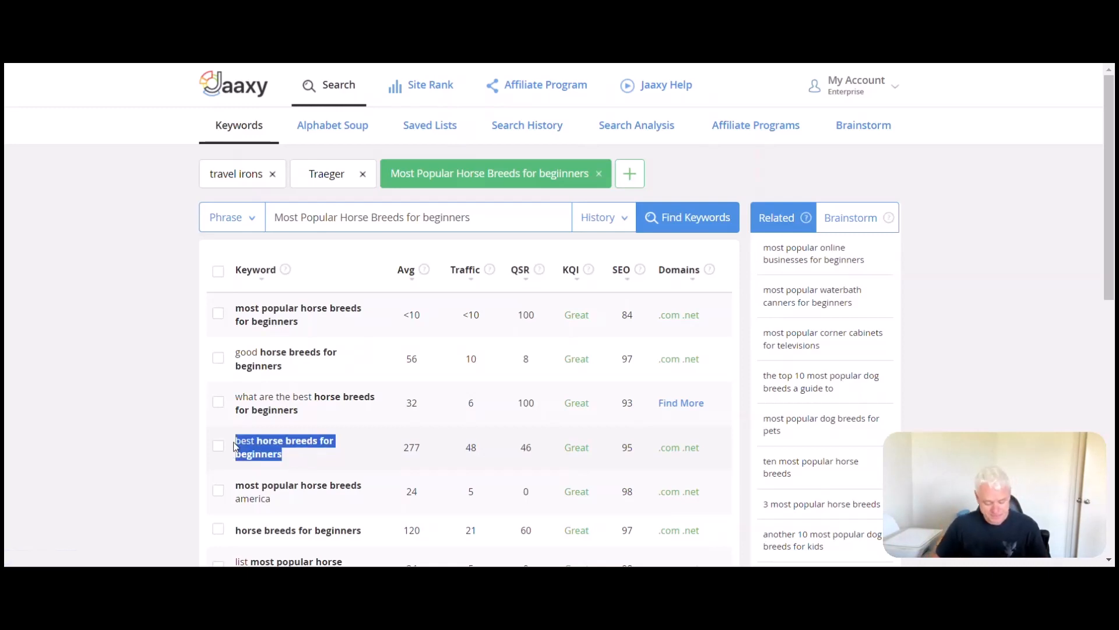
{"action": "left_click", "coordinate": [327, 69]}
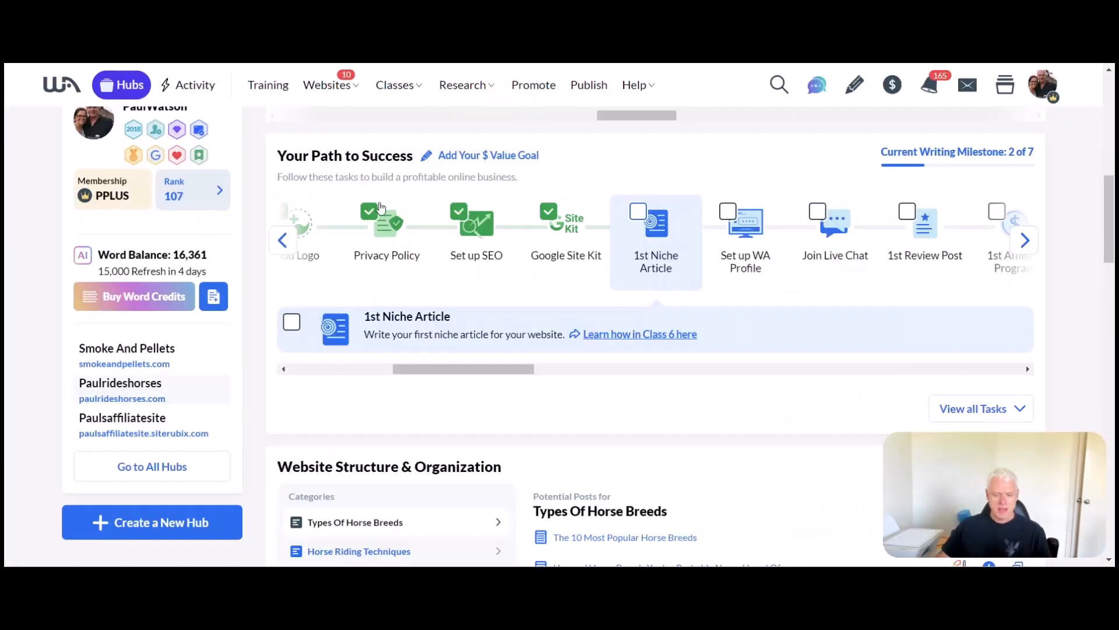
Step: Add the suggested post "The 10 Most Popular Horse Breeds" to the writing tasks and start writing that article
{"action": "scroll", "coordinate": [379, 204], "scroll_direction": "down", "scroll_amount": 1}
{"action": "scroll", "coordinate": [380, 208], "scroll_direction": "down", "scroll_amount": 4}
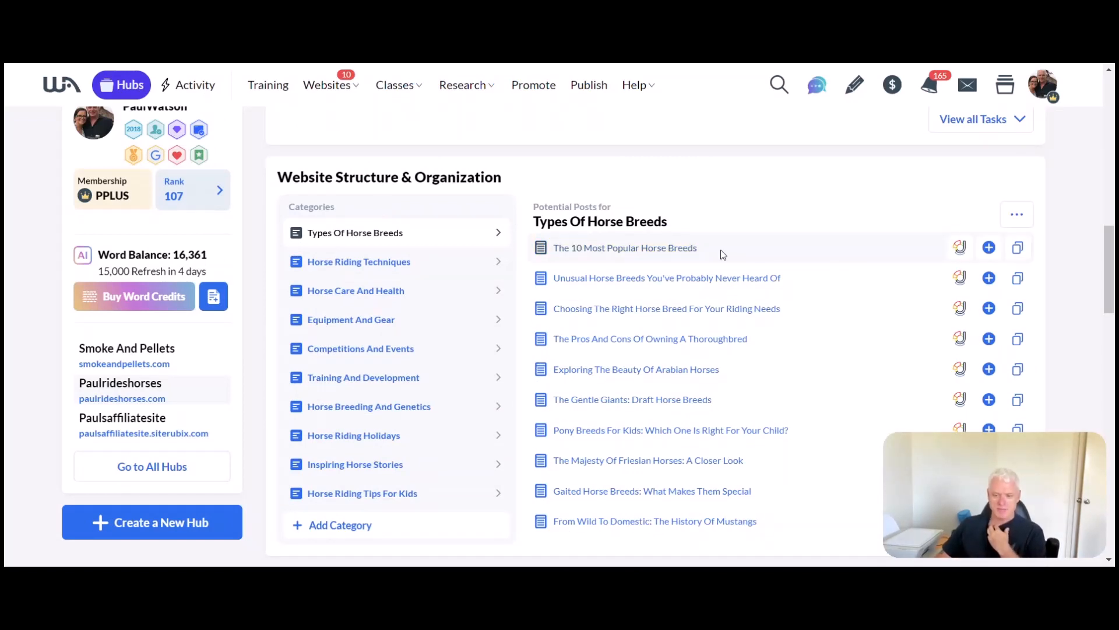
{"action": "left_click", "coordinate": [988, 250]}
{"action": "scroll", "coordinate": [628, 350], "scroll_direction": "down", "scroll_amount": 15}
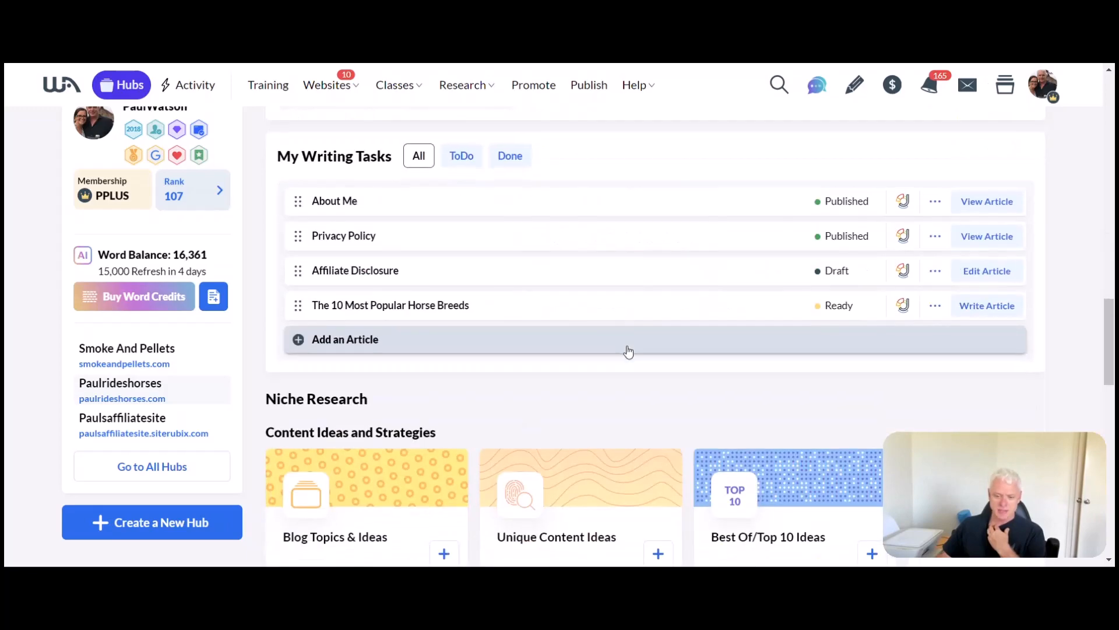
{"action": "scroll", "coordinate": [627, 350], "scroll_direction": "up", "scroll_amount": 7}
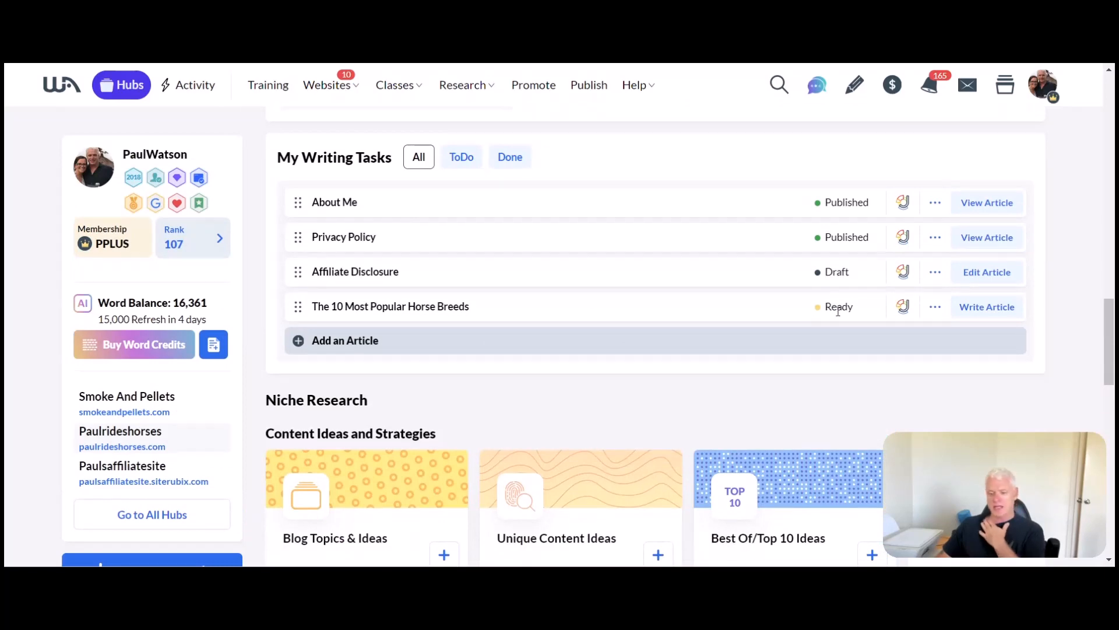
{"action": "left_click", "coordinate": [986, 308]}
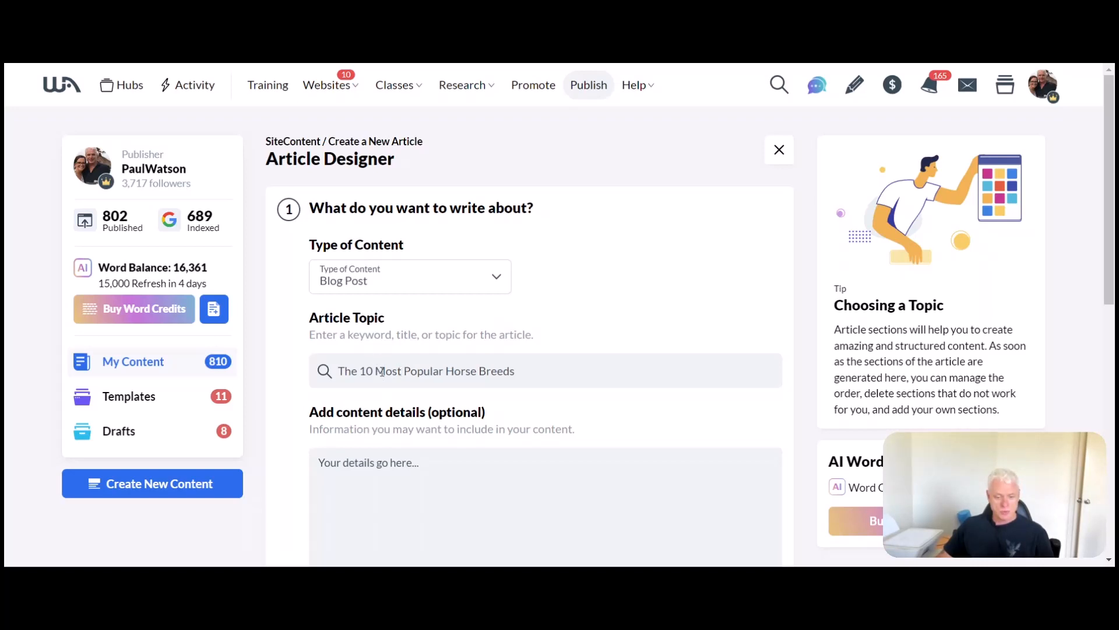
{"action": "left_click_drag", "start_coordinate": [382, 372], "coordinate": [556, 381]}
{"action": "type", "text": "Criteria for a good beginner horse breed: temperament, maintenance, and training"}
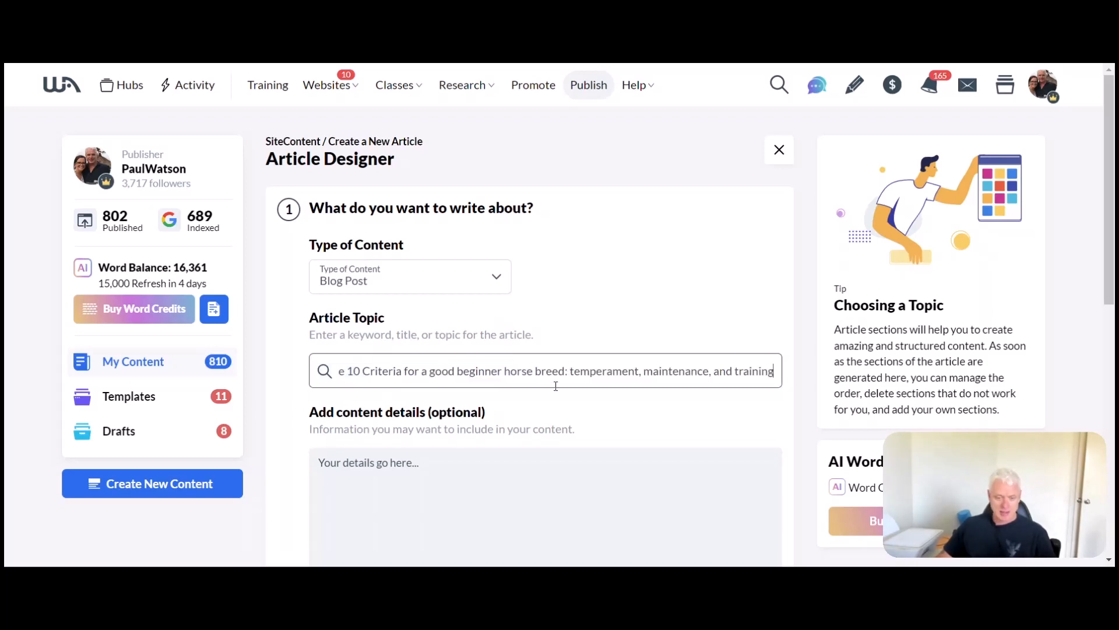
{"action": "key", "text": "ctrl+z"}
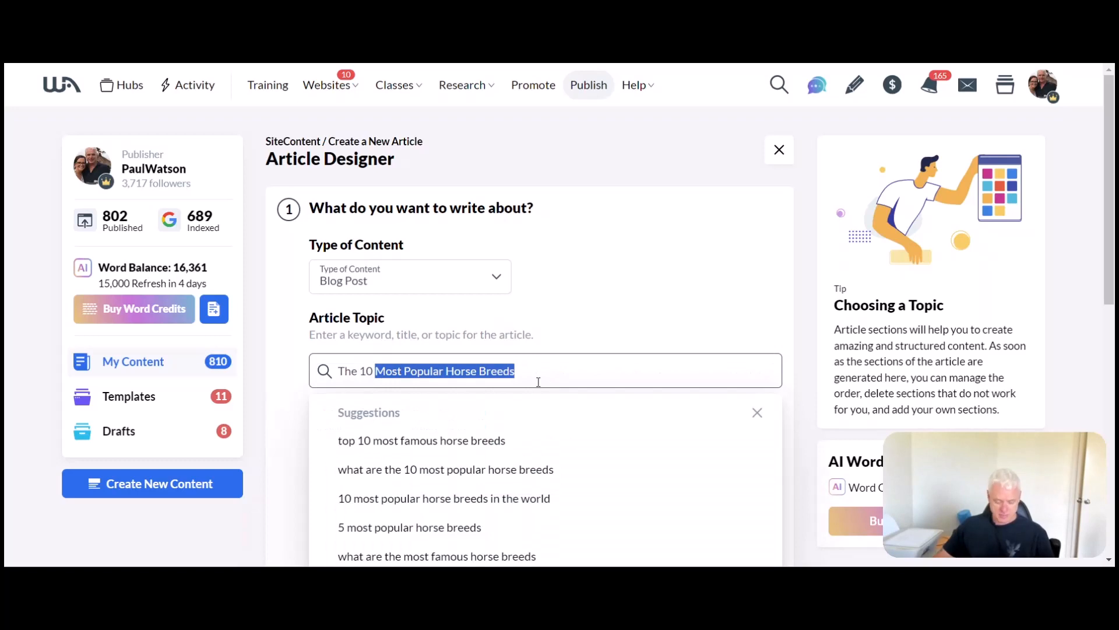
Step: Replace "Most Popular Horse Breeds" in the article topic with the keyword "best horse breeds for beginners" copied from Jaaxy
{"action": "type", "text": "Beswt"}
{"action": "key", "text": "BackSpace"}
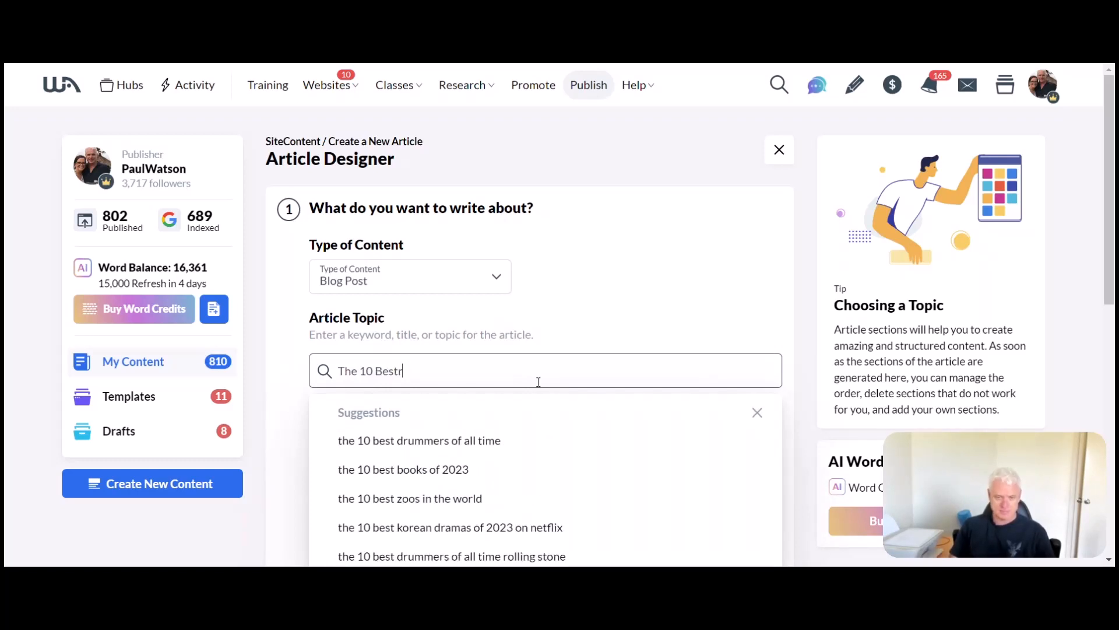
{"action": "key", "text": "BackSpace"}
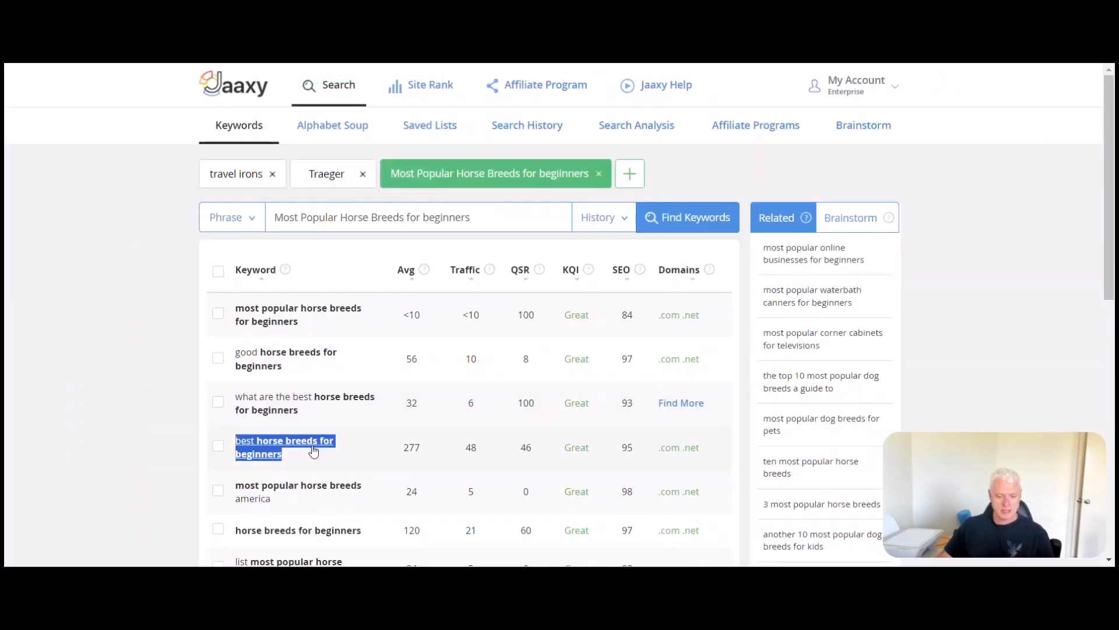
{"action": "left_click", "coordinate": [302, 459]}
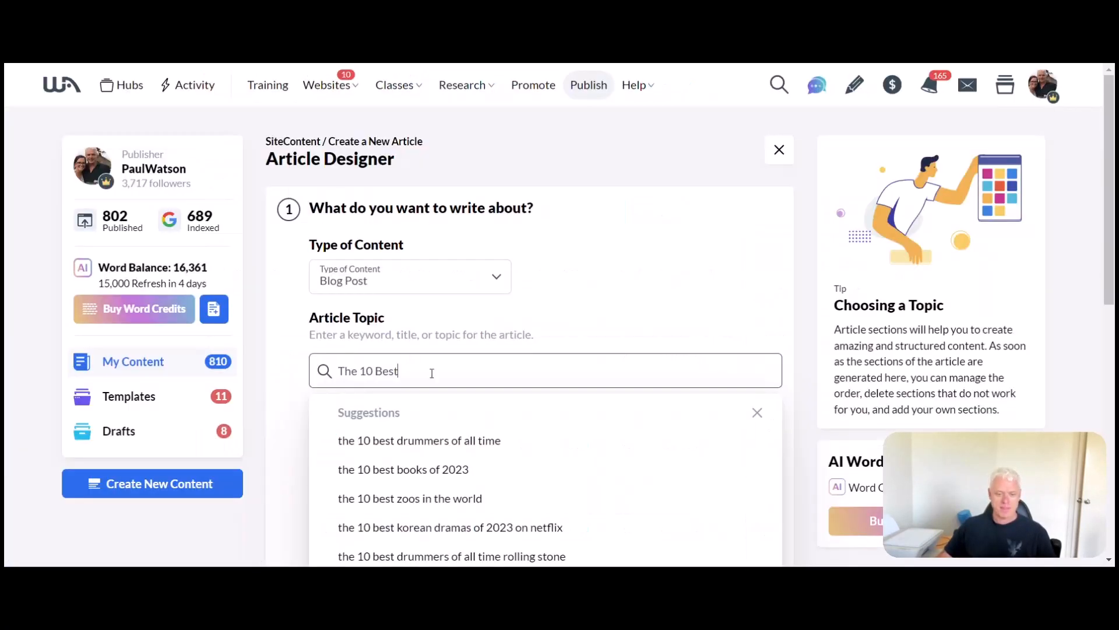
{"action": "double_click", "coordinate": [385, 371]}
{"action": "key", "text": "ctrl+v"}
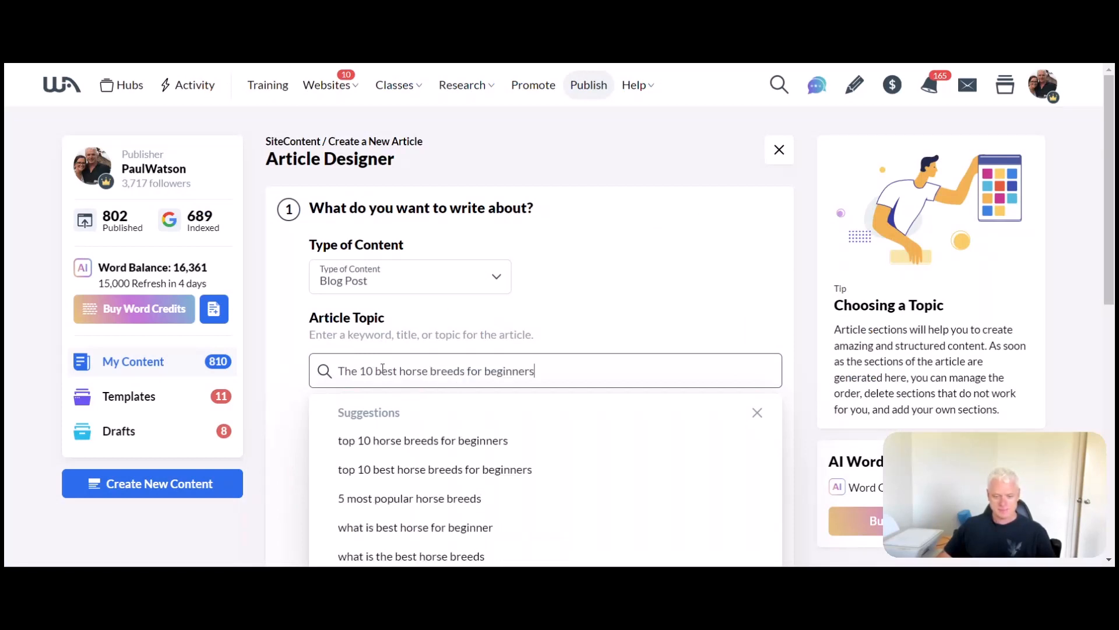
Step: Capitalise the topic's words so it reads "The 10 Best Horse Breeds for Beginners"
{"action": "left_click_drag", "start_coordinate": [375, 371], "coordinate": [382, 371]}
{"action": "type", "text": "B"}
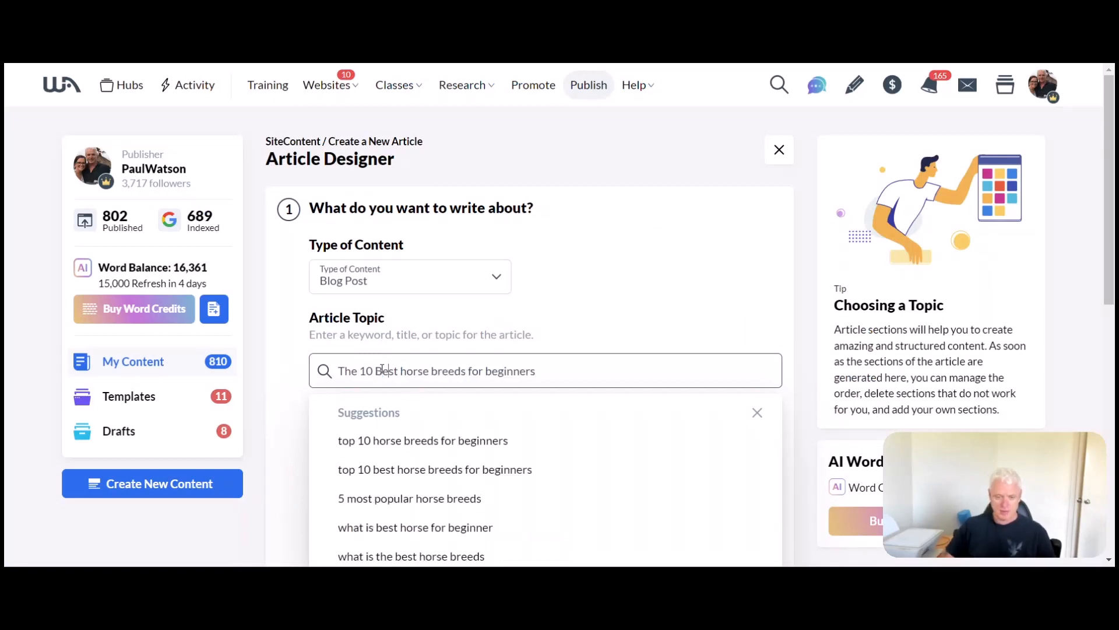
{"action": "key", "text": "Delete"}
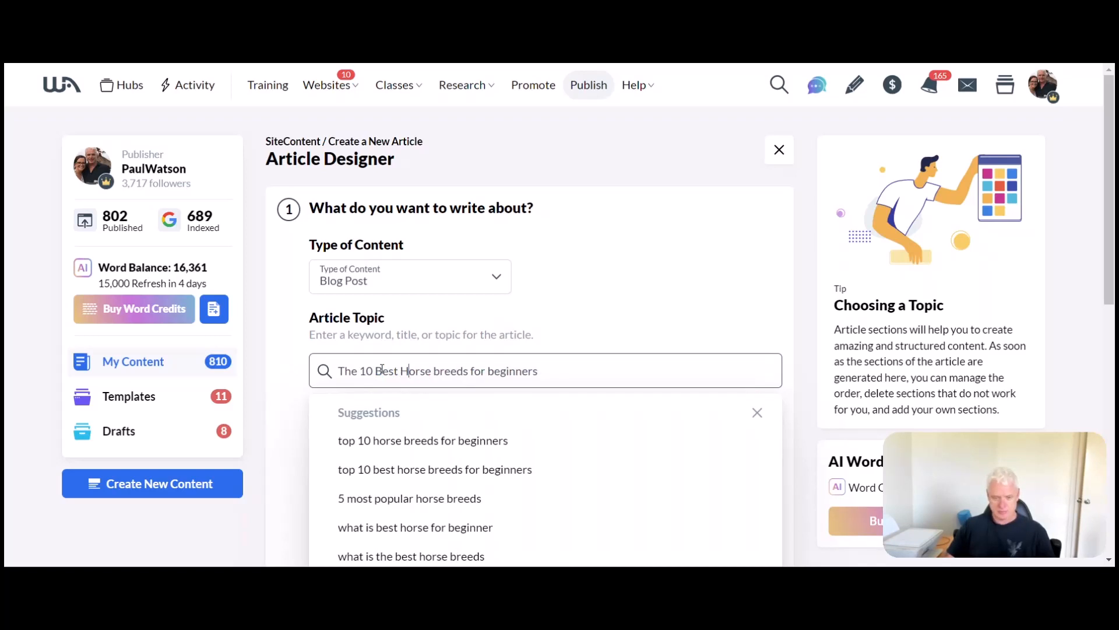
{"action": "type", "text": "H"}
{"action": "key", "text": "Right"}
{"action": "key", "text": "Delete"}
{"action": "type", "text": "B"}
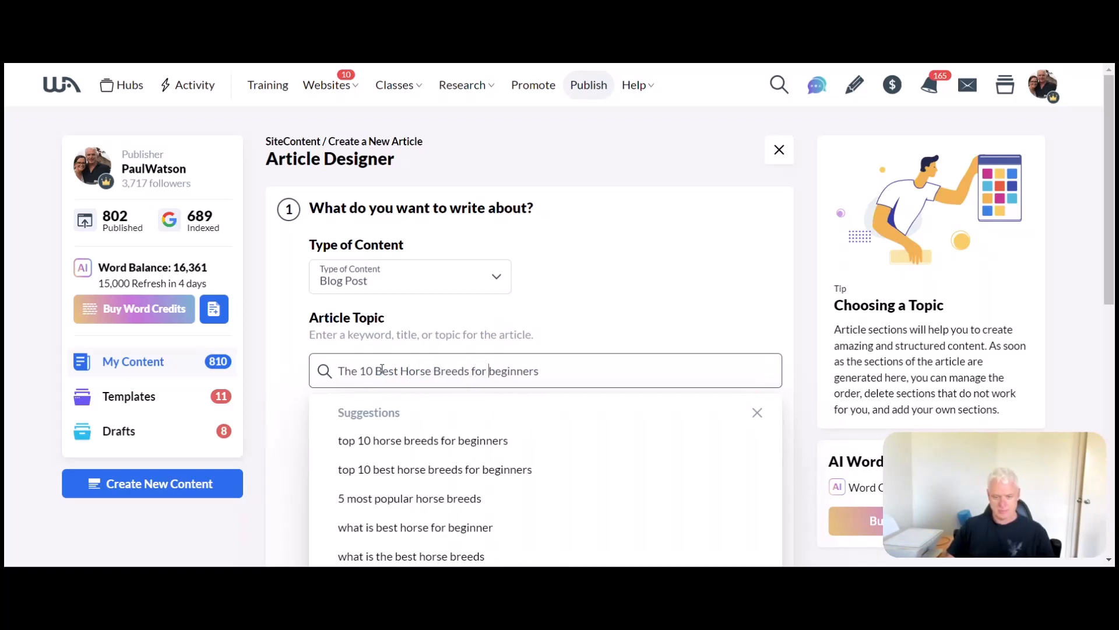
{"action": "key", "text": "Delete"}
{"action": "type", "text": "B"}
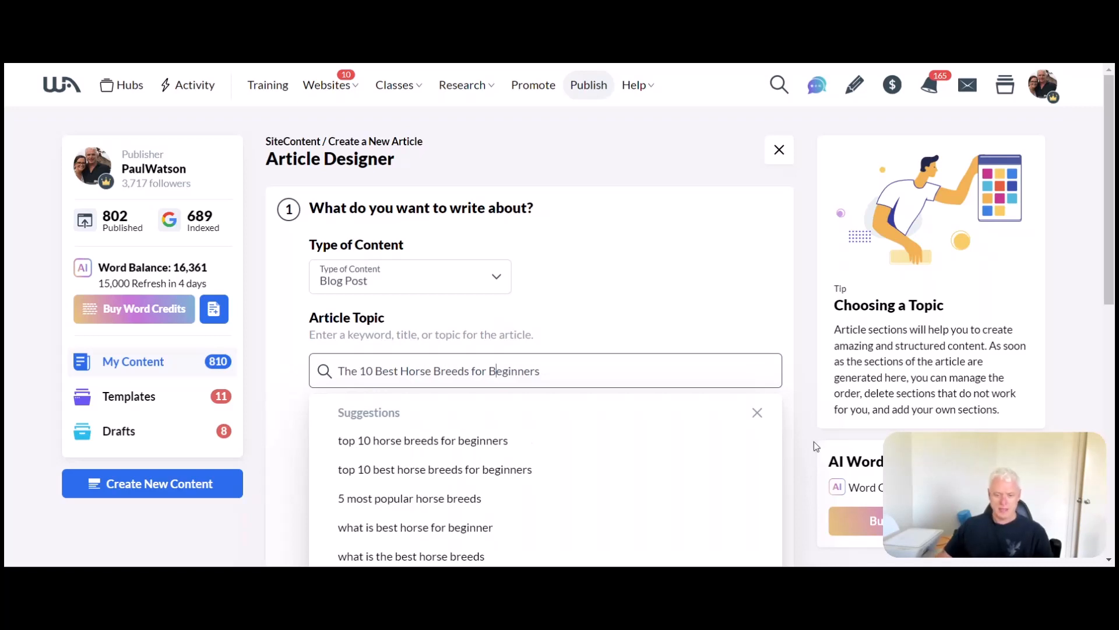
Step: Enter the content details "Please list the 10 best and most popular horse breed for beginners"
{"action": "left_click", "coordinate": [755, 309]}
{"action": "scroll", "coordinate": [752, 307], "scroll_direction": "down", "scroll_amount": 3}
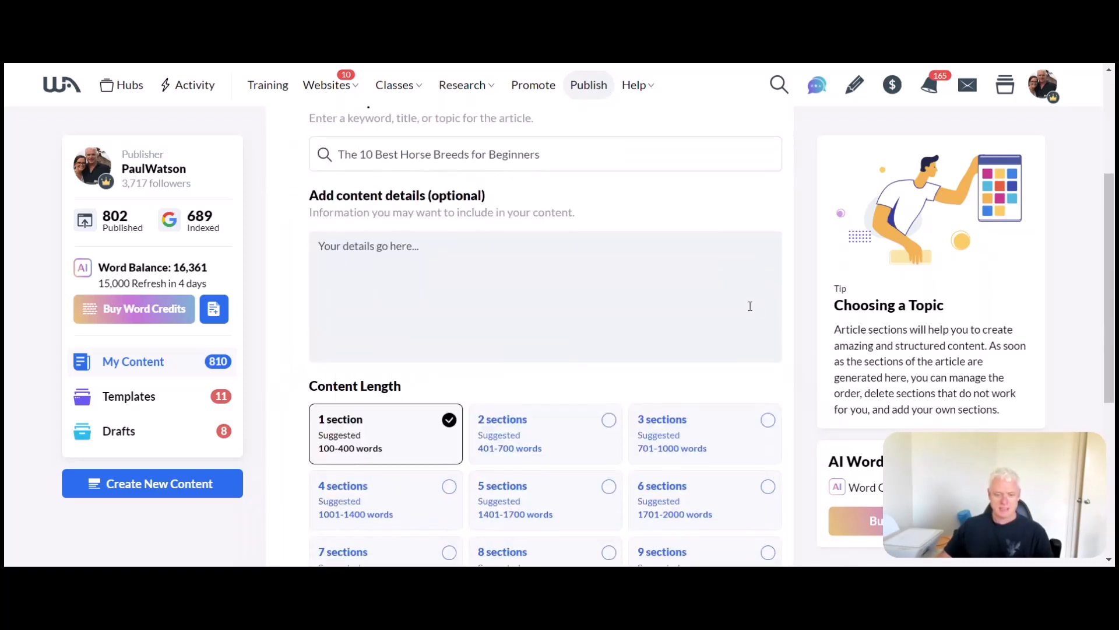
{"action": "left_click", "coordinate": [406, 260]}
{"action": "type", "text": "Please"}
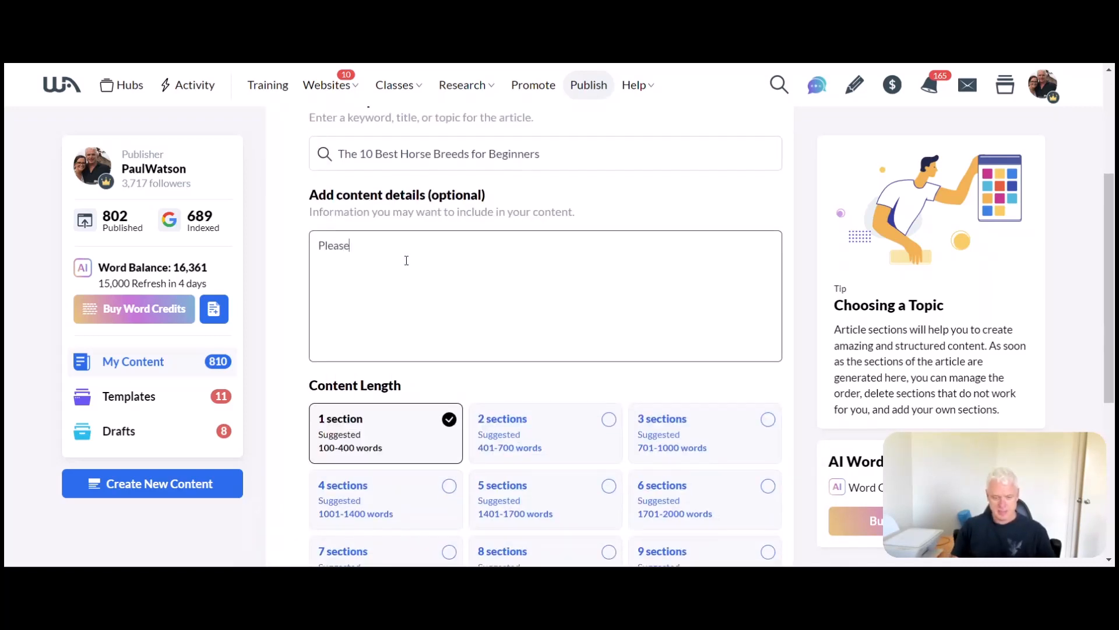
{"action": "type", "text": " list the 10"}
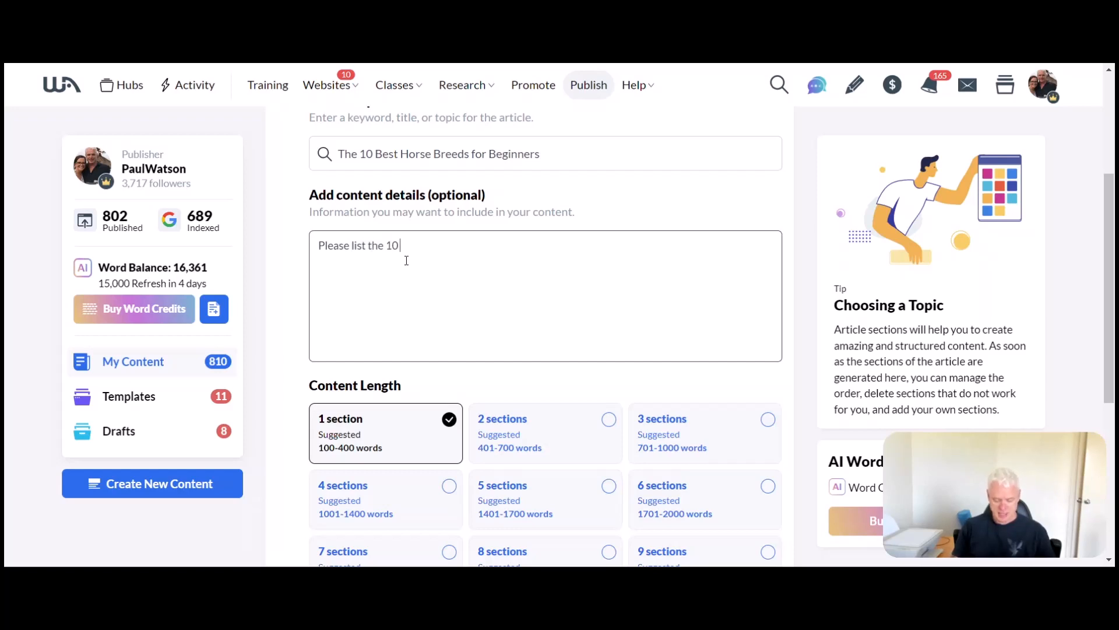
{"action": "type", "text": " best and motst p"}
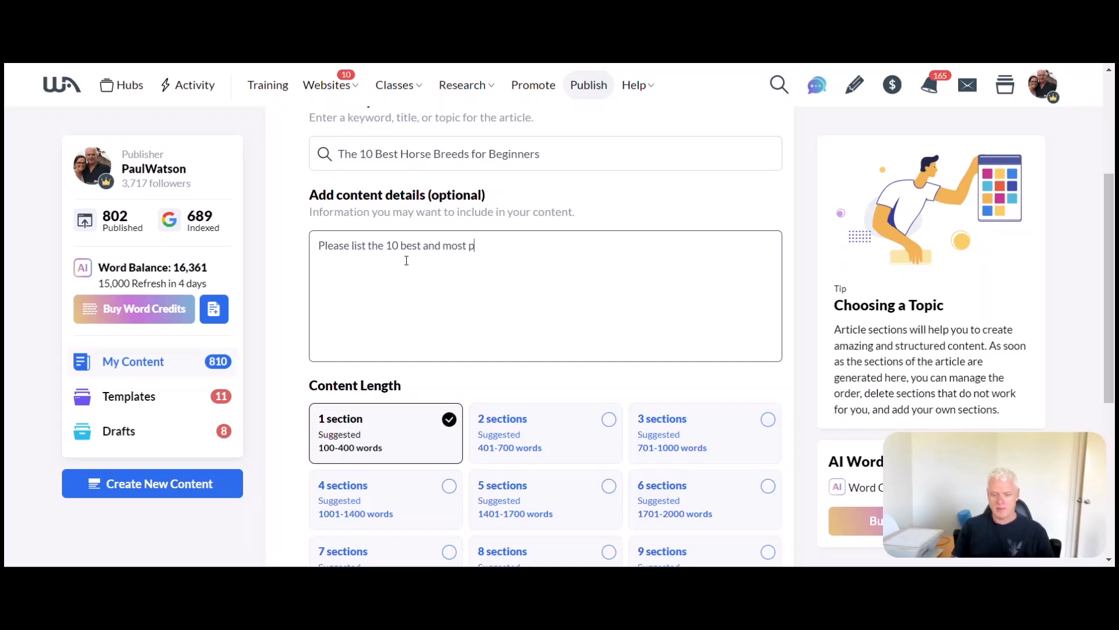
{"action": "type", "text": "opu"}
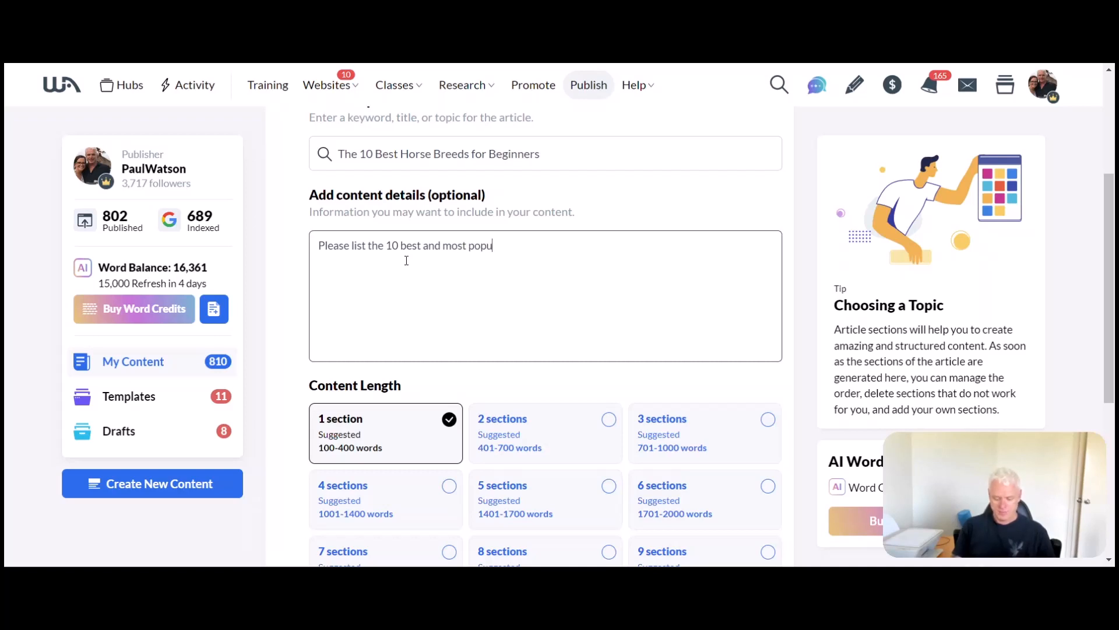
{"action": "type", "text": "lar hirse bree"}
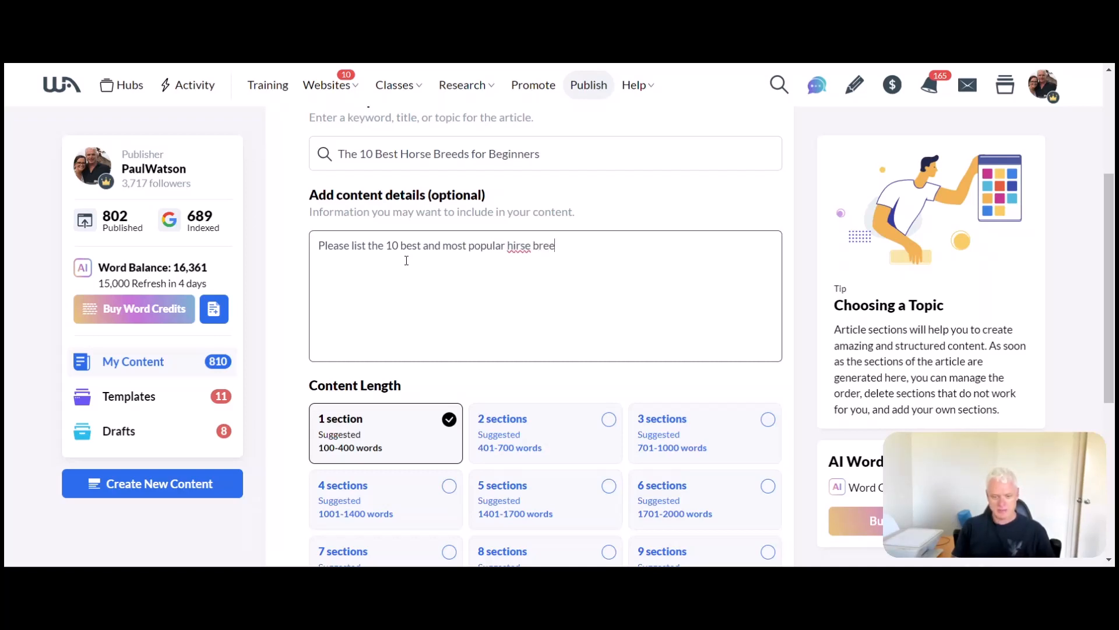
{"action": "type", "text": "d for begfin"}
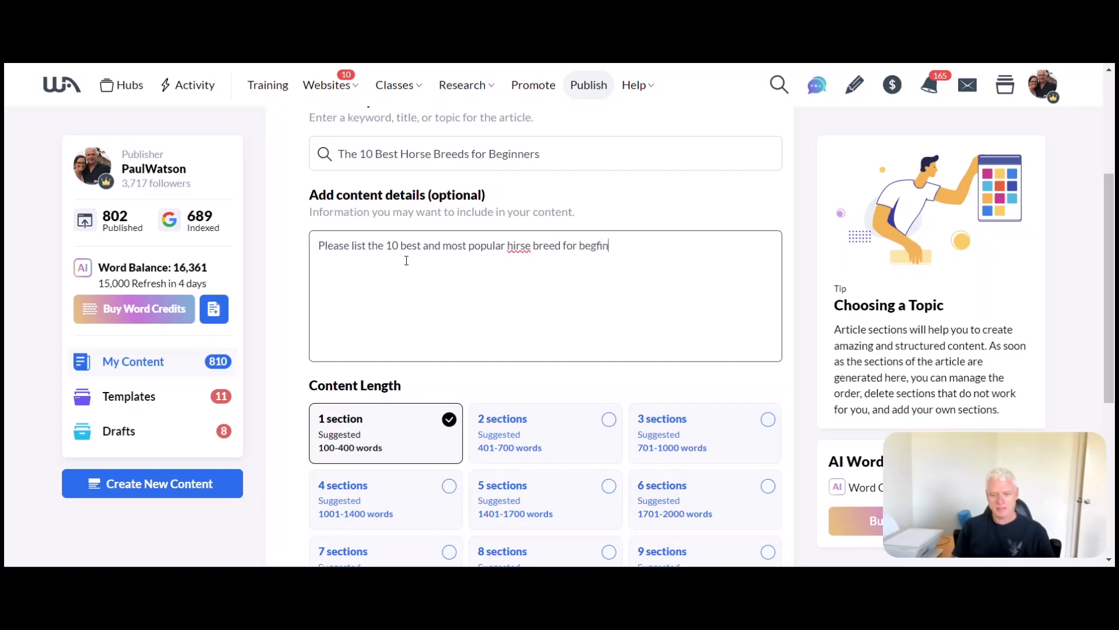
{"action": "type", "text": "innger"}
{"action": "key", "text": "BackSpace"}
{"action": "key", "text": "BackSpace"}
{"action": "type", "text": "ers"}
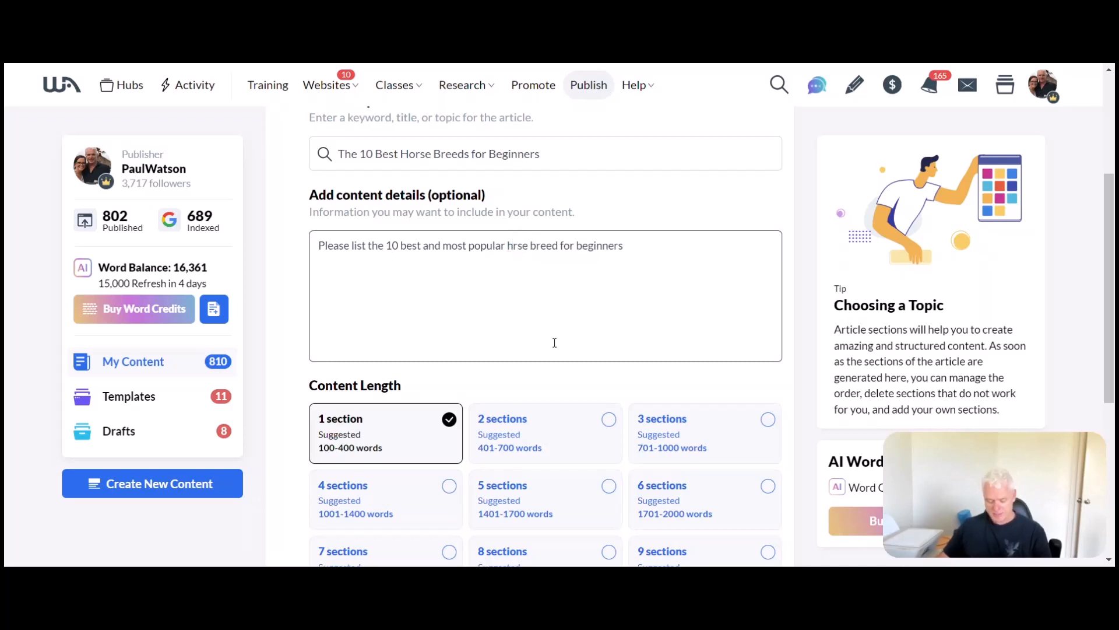
{"action": "type", "text": "o"}
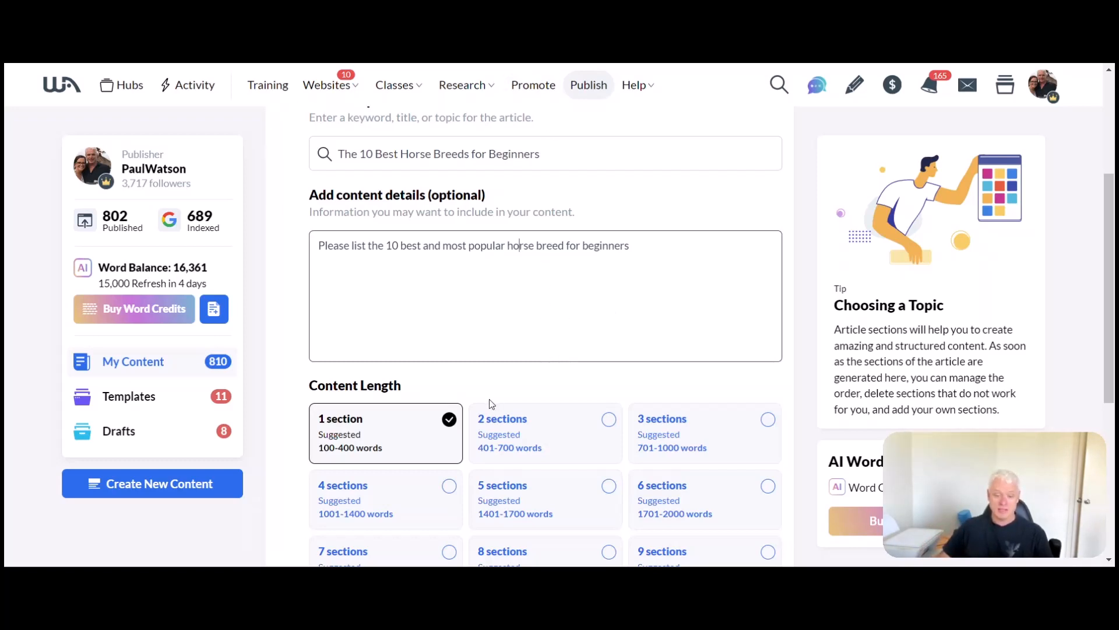
Step: Copy the full article topic and open Site Content in a new browser tab
{"action": "scroll", "coordinate": [571, 250], "scroll_direction": "down", "scroll_amount": 1}
{"action": "scroll", "coordinate": [571, 250], "scroll_direction": "up", "scroll_amount": 3}
{"action": "left_click_drag", "start_coordinate": [544, 227], "coordinate": [335, 230]}
{"action": "key", "text": "ctrl+c"}
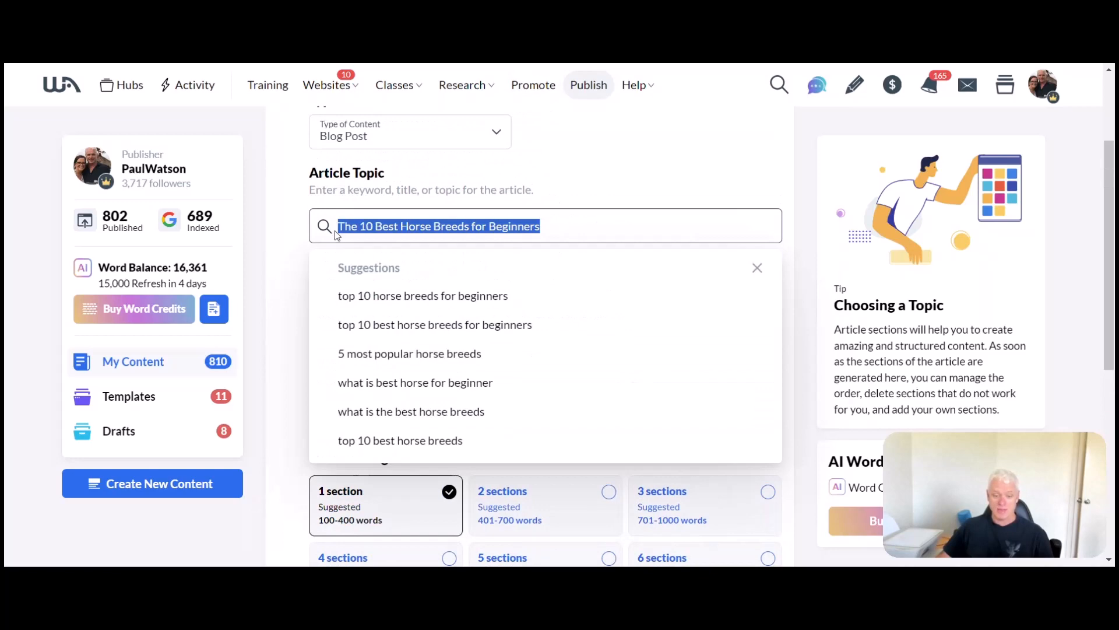
{"action": "left_click", "coordinate": [341, 92]}
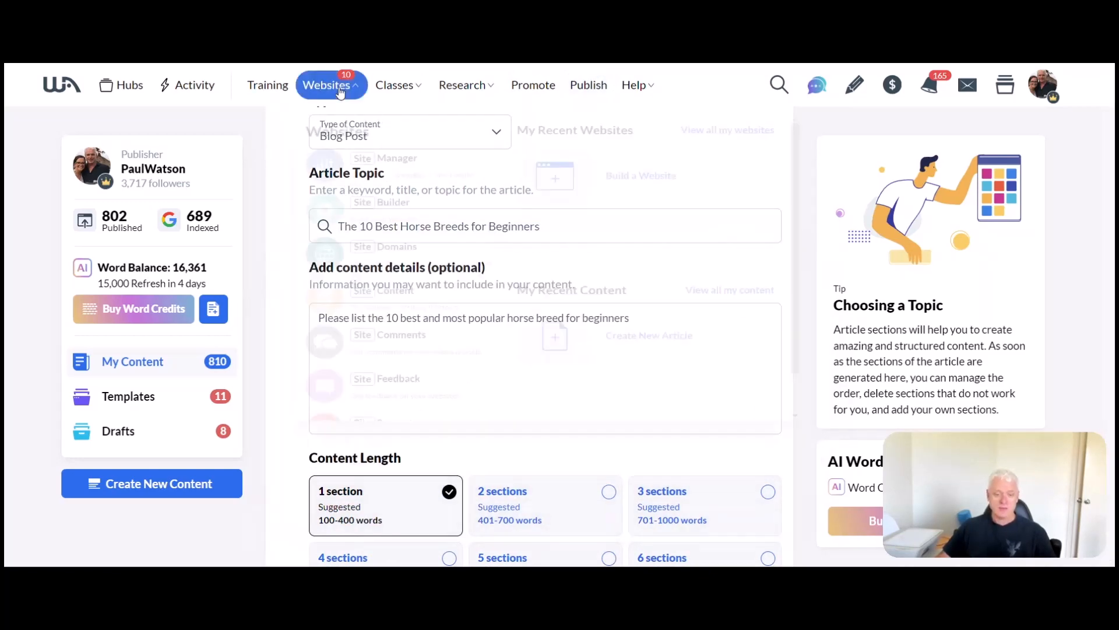
{"action": "right_click", "coordinate": [409, 335]}
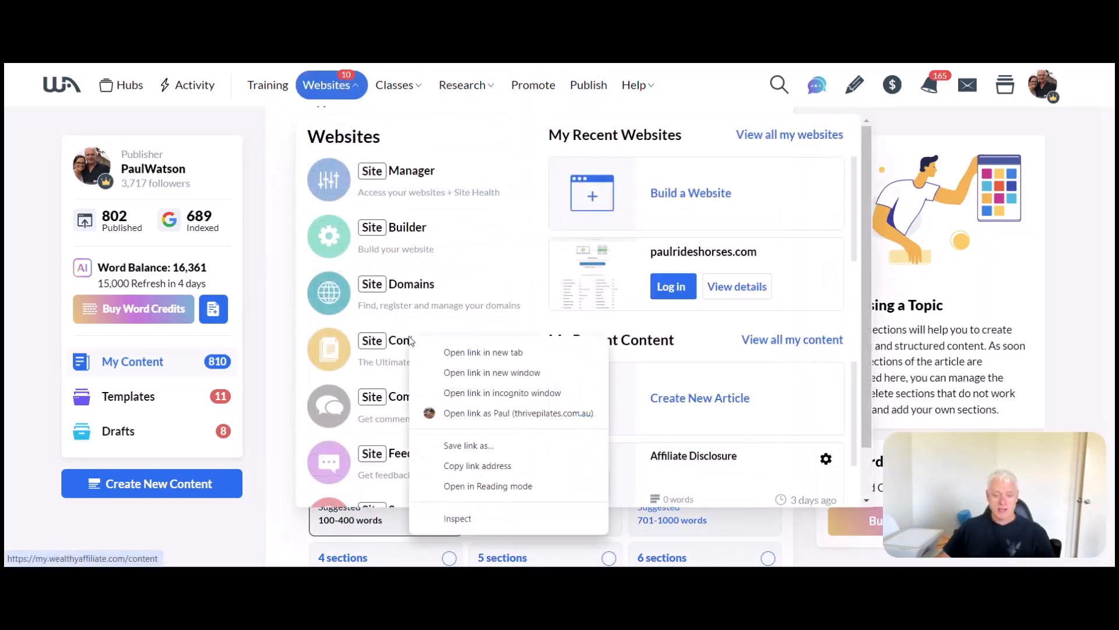
{"action": "left_click", "coordinate": [467, 356]}
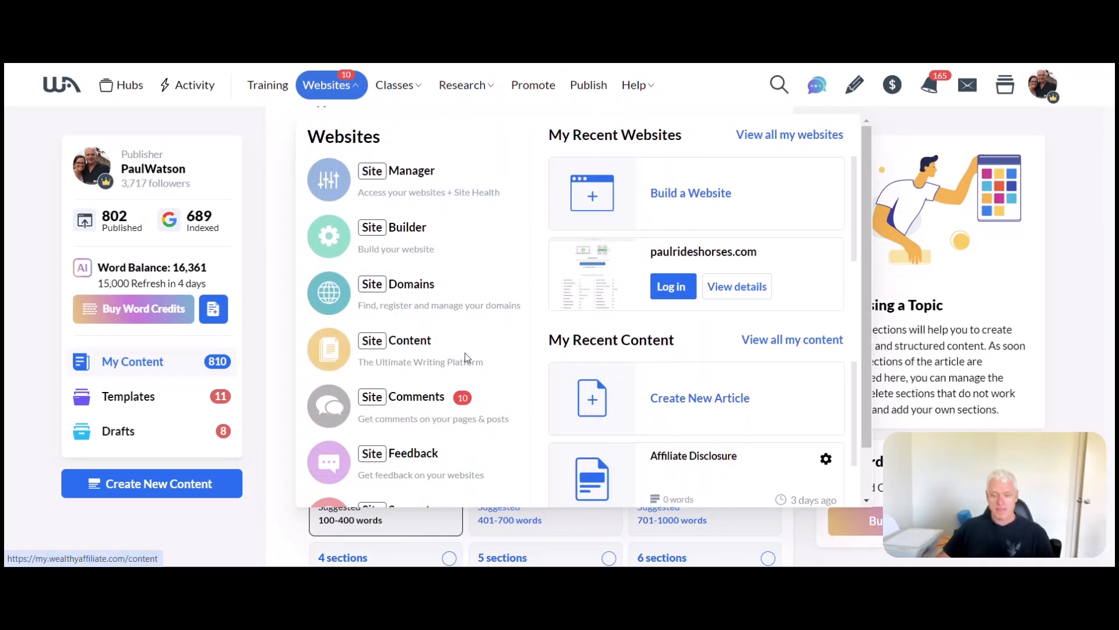
Step: Start a new article from scratch titled "The 10 Best Horse Breeds For Beginners" and look over the SiteContent list
{"action": "left_click", "coordinate": [696, 412]}
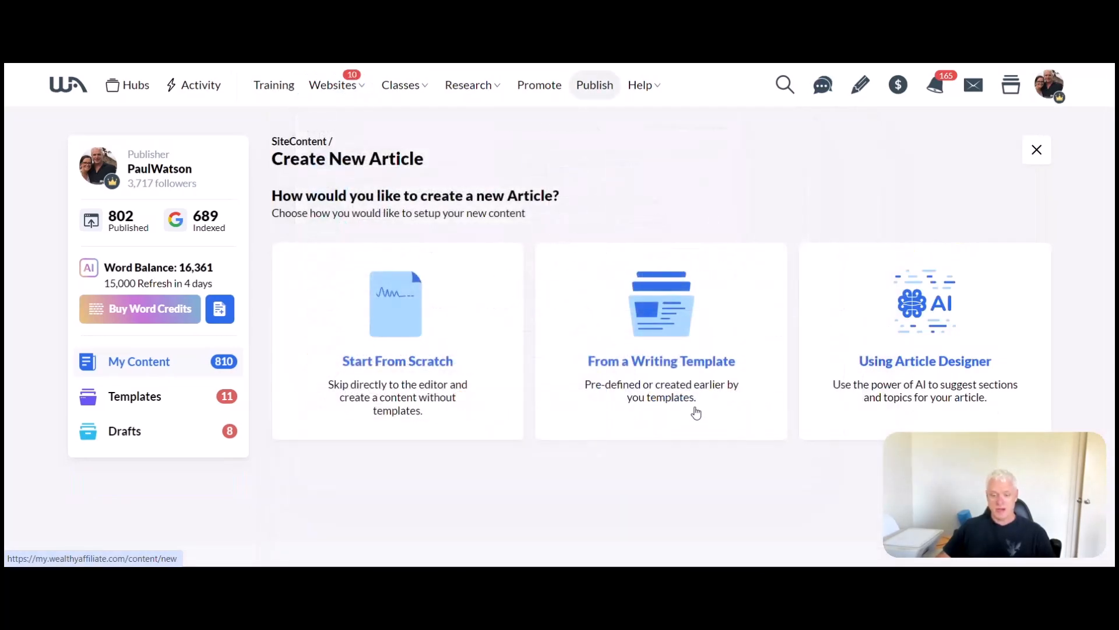
{"action": "left_click", "coordinate": [415, 351]}
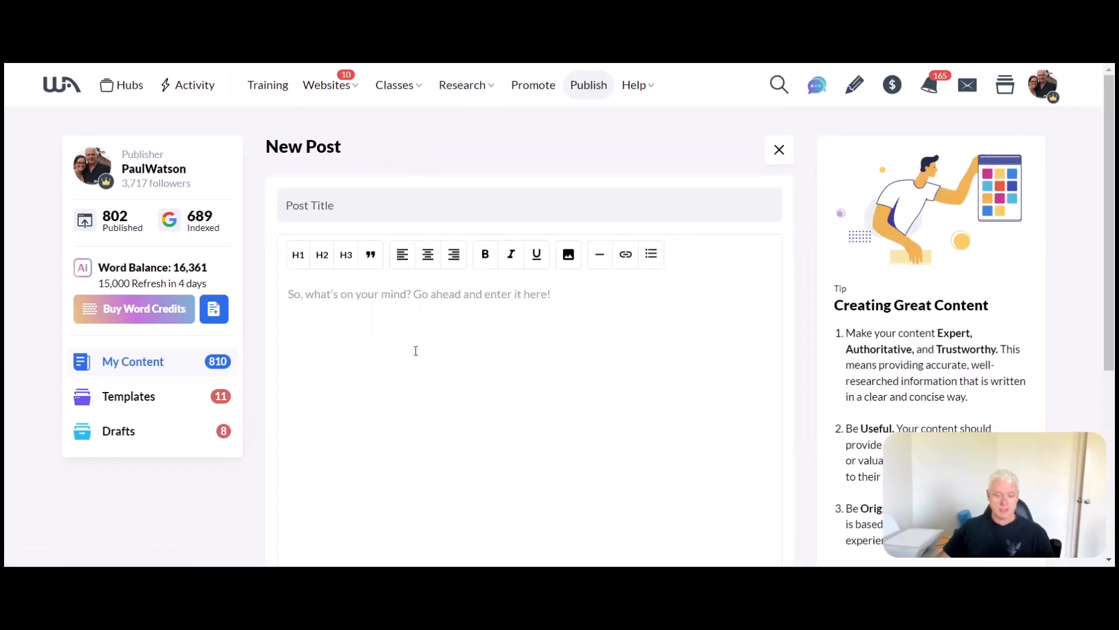
{"action": "type", "text": "The 10 Best Horse Breeds For Beginners"}
{"action": "left_click", "coordinate": [336, 292]}
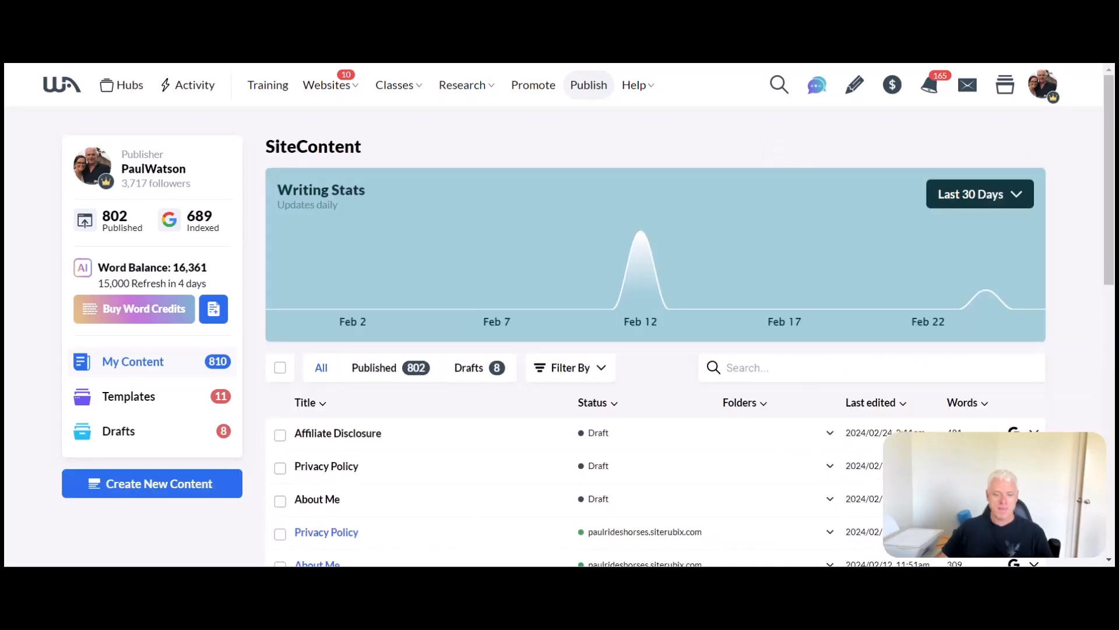
{"action": "scroll", "coordinate": [336, 264], "scroll_direction": "down", "scroll_amount": 4}
{"action": "scroll", "coordinate": [336, 263], "scroll_direction": "up", "scroll_amount": 4}
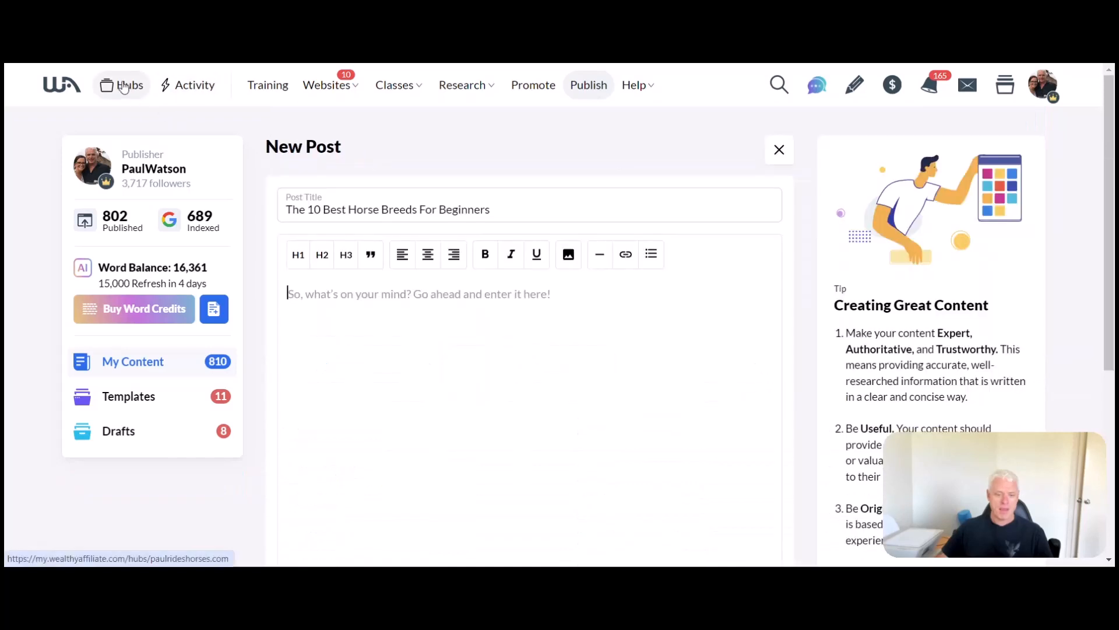
Step: Open the hub's writing task "The 10 Most Popular Horse Breeds" for writing and set its topic to "The 10 Best Horse Breeds for Beginners"
{"action": "left_click", "coordinate": [125, 86]}
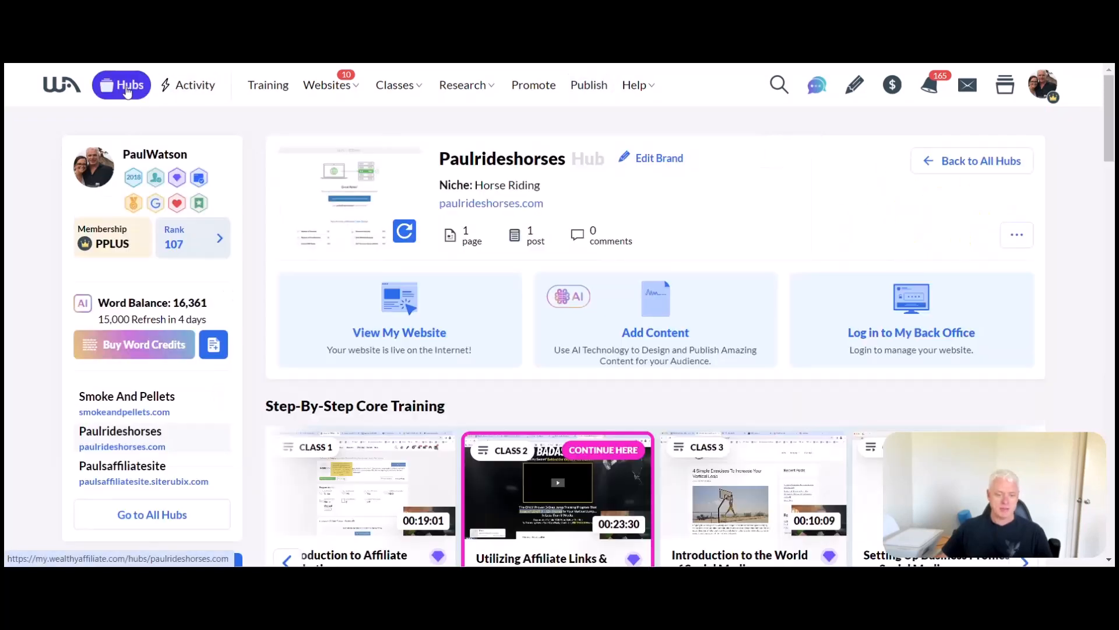
{"action": "scroll", "coordinate": [532, 330], "scroll_direction": "down", "scroll_amount": 20}
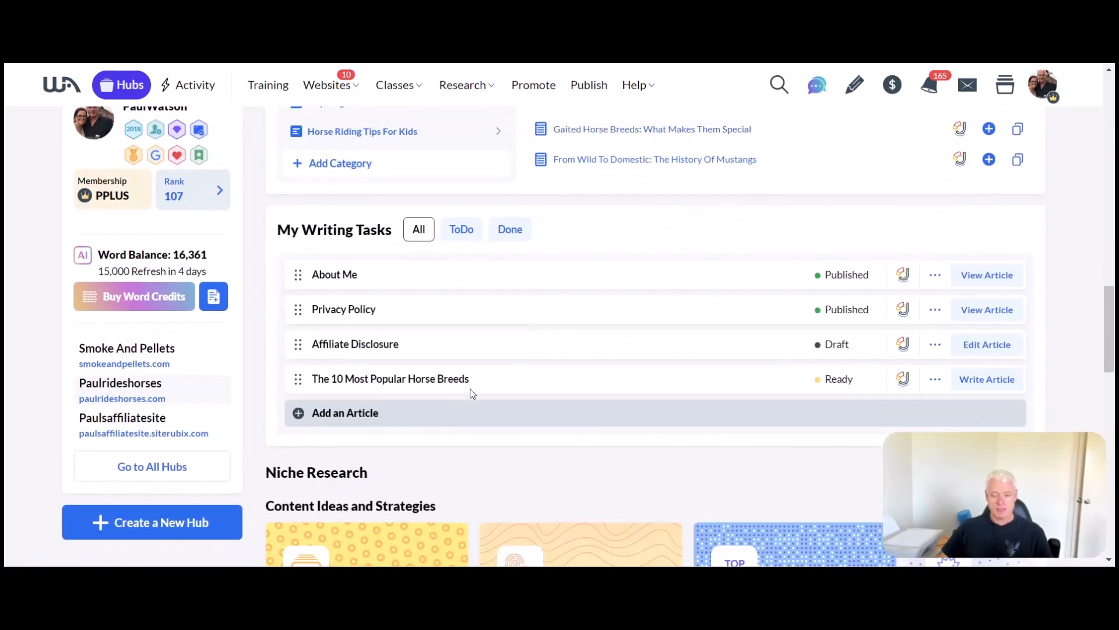
{"action": "left_click", "coordinate": [967, 381]}
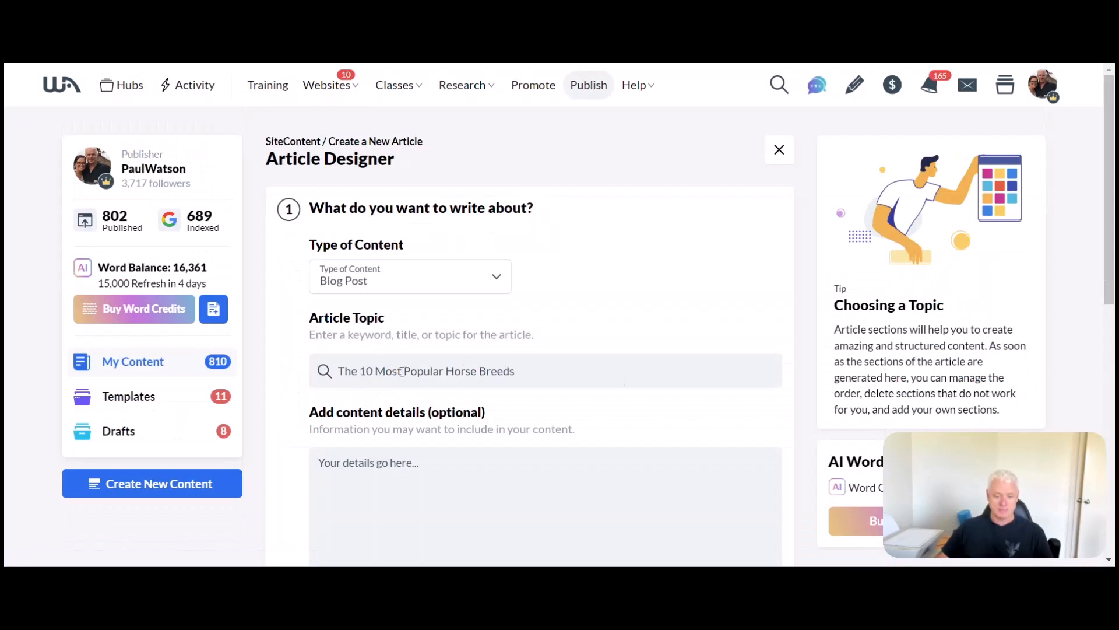
{"action": "left_click_drag", "start_coordinate": [525, 371], "coordinate": [295, 386]}
{"action": "key", "text": "ctrl+v"}
{"action": "key", "text": "BackSpace"}
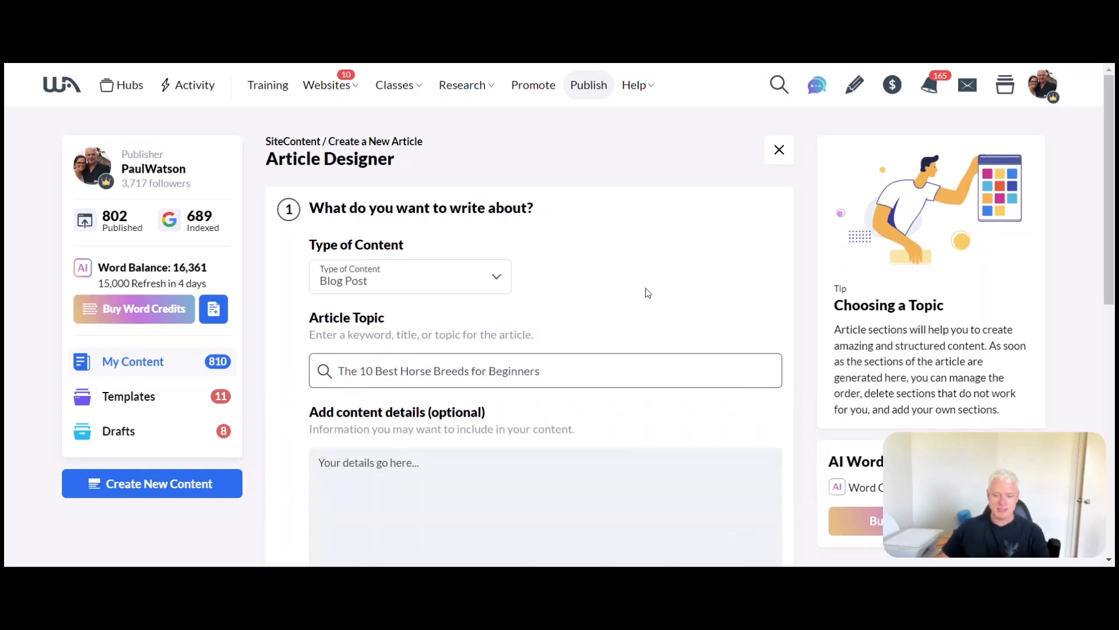
Step: Enter the content details "Please list the 10 best horse breeds for those new to horse riding"
{"action": "left_click", "coordinate": [369, 488]}
{"action": "left_click", "coordinate": [368, 489]}
{"action": "type", "text": "Please"}
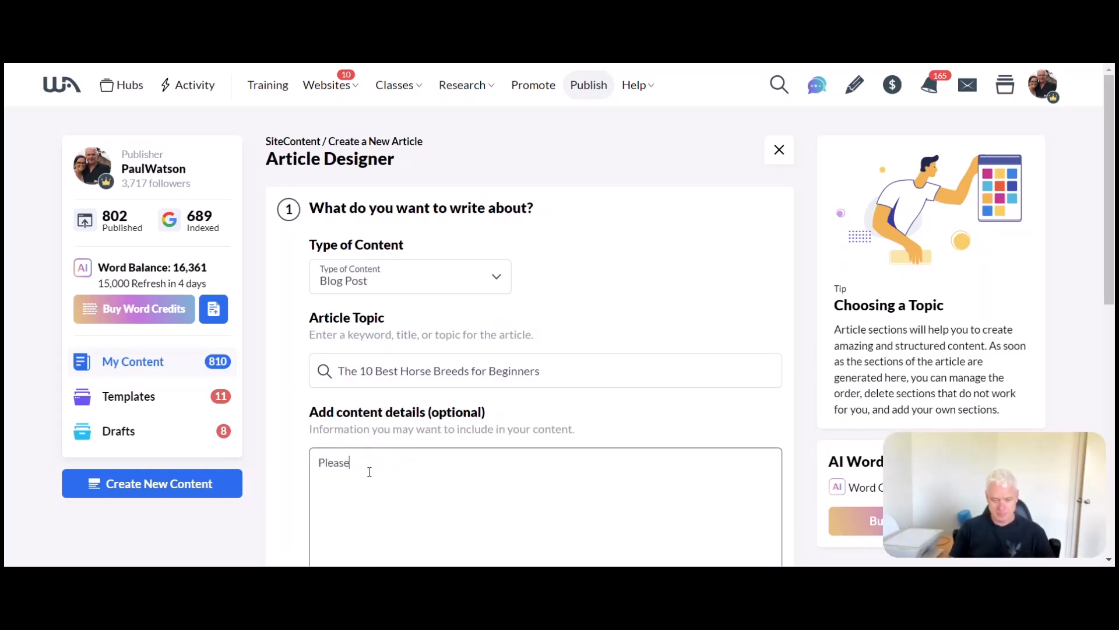
{"action": "type", "text": " list the 10 best horse"}
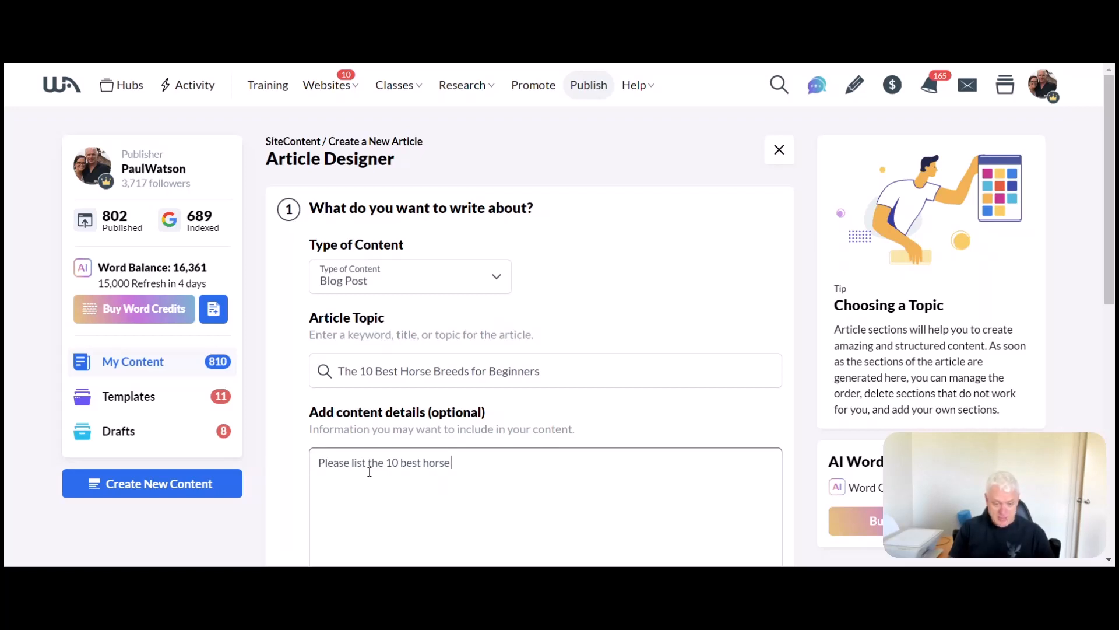
{"action": "type", "text": "beeds"}
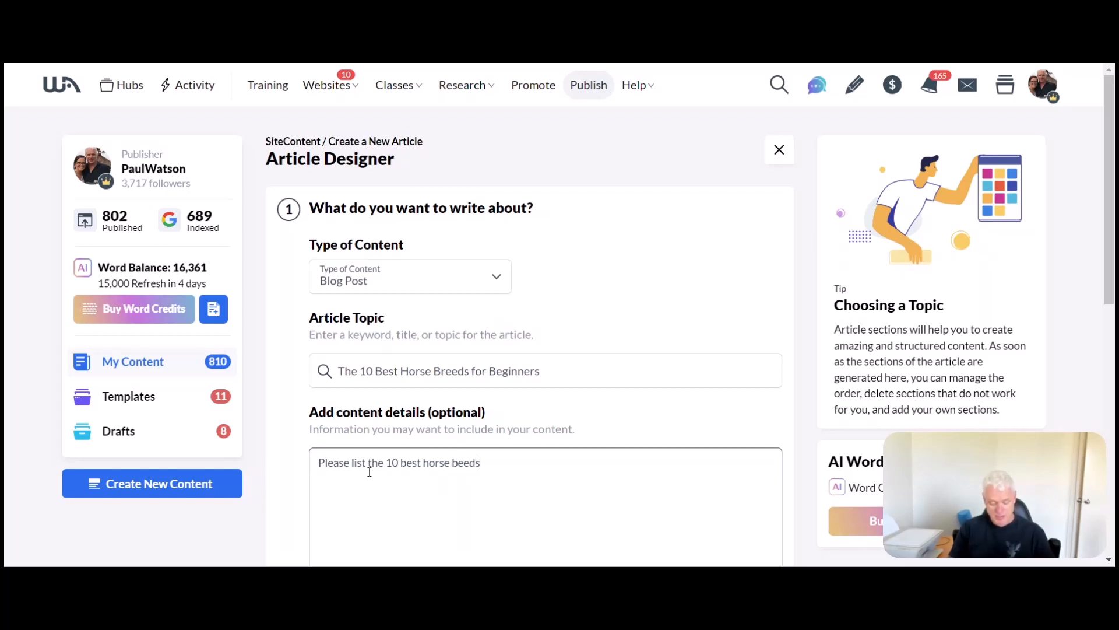
{"action": "type", "text": " for those new to hiorse ri"}
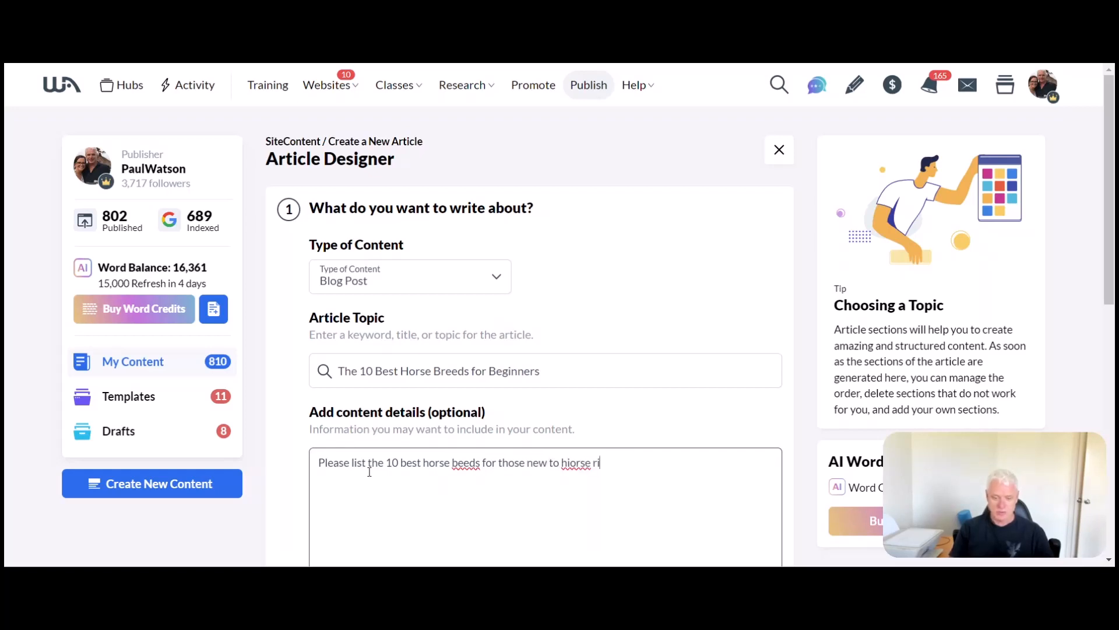
{"action": "key", "text": "BackSpace"}
{"action": "key", "text": "BackSpace"}
{"action": "key", "text": "BackSpace"}
{"action": "key", "text": "BackSpace"}
{"action": "key", "text": "BackSpace"}
{"action": "key", "text": "BackSpace"}
{"action": "key", "text": "BackSpace"}
{"action": "key", "text": "BackSpace"}
{"action": "type", "text": "ors"}
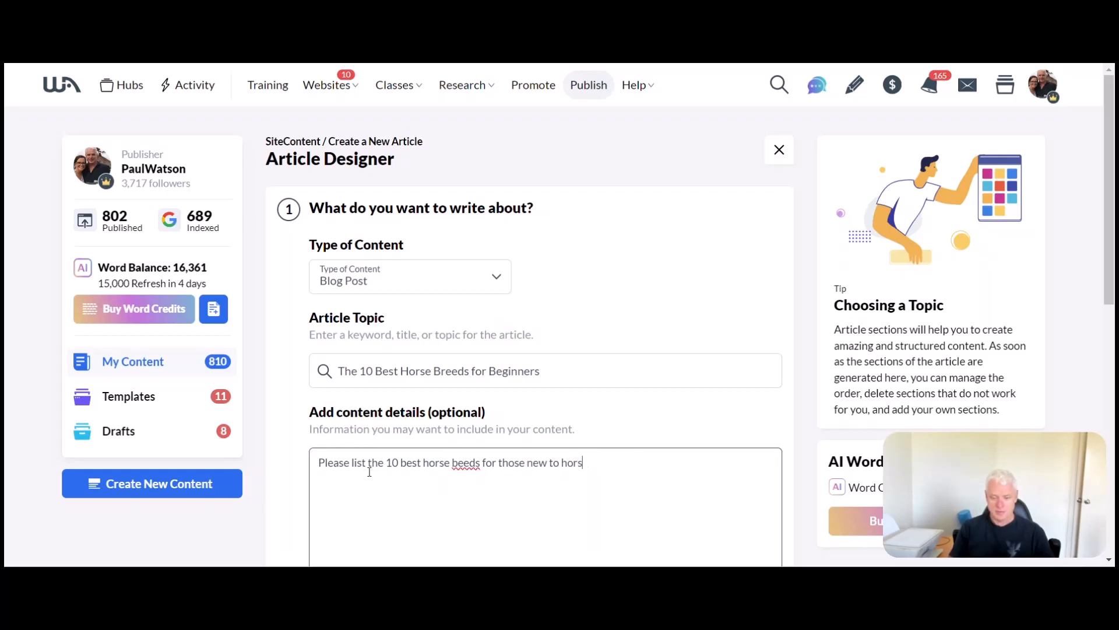
{"action": "type", "text": "e riding"}
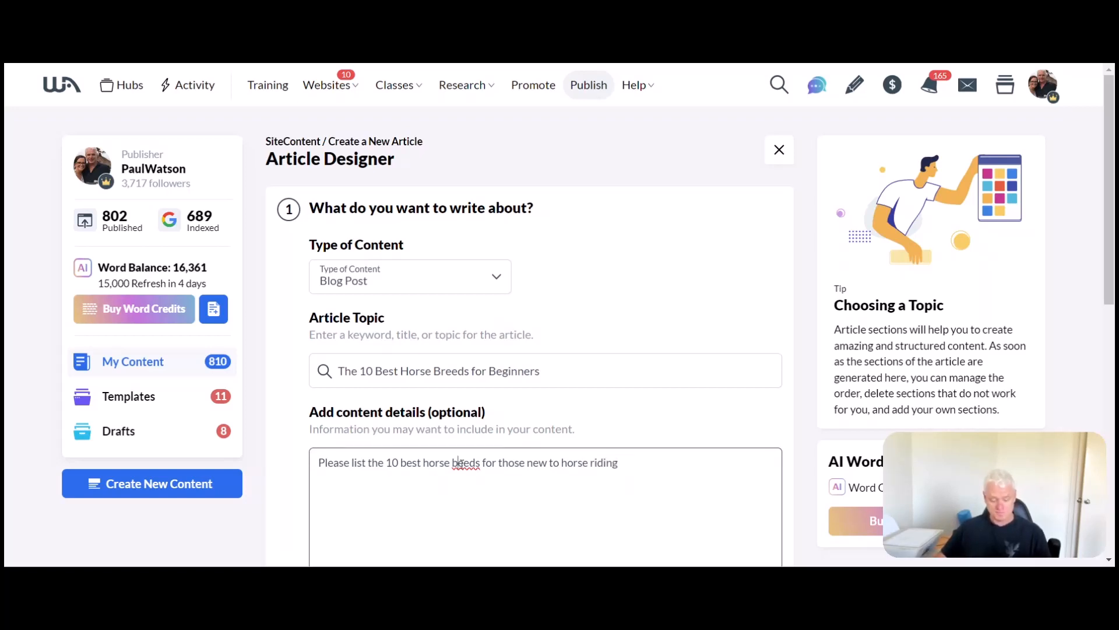
{"action": "type", "text": "r"}
Step: Set the content length to 5 sections and create the content outline
{"action": "scroll", "coordinate": [519, 470], "scroll_direction": "down", "scroll_amount": 6}
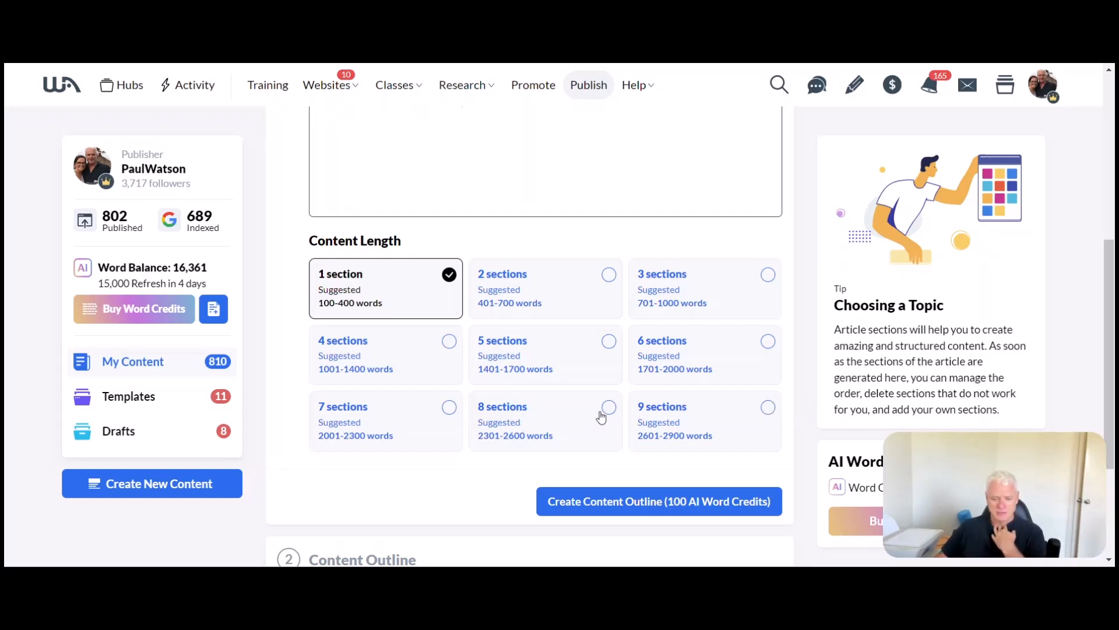
{"action": "left_click", "coordinate": [607, 342]}
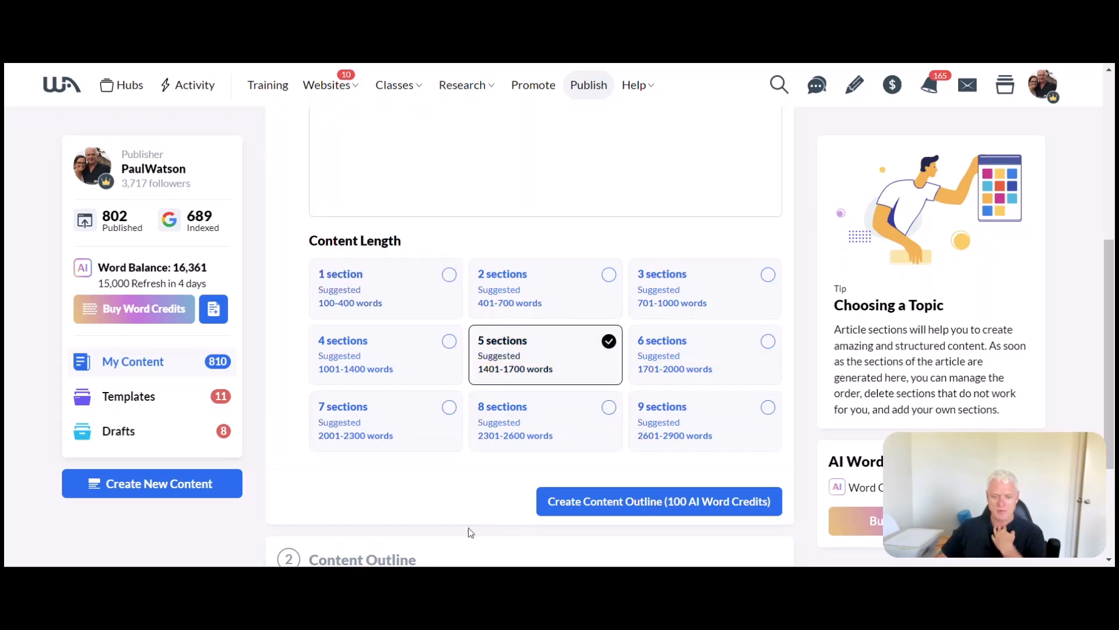
{"action": "scroll", "coordinate": [468, 531], "scroll_direction": "up", "scroll_amount": 3}
{"action": "scroll", "coordinate": [469, 531], "scroll_direction": "down", "scroll_amount": 4}
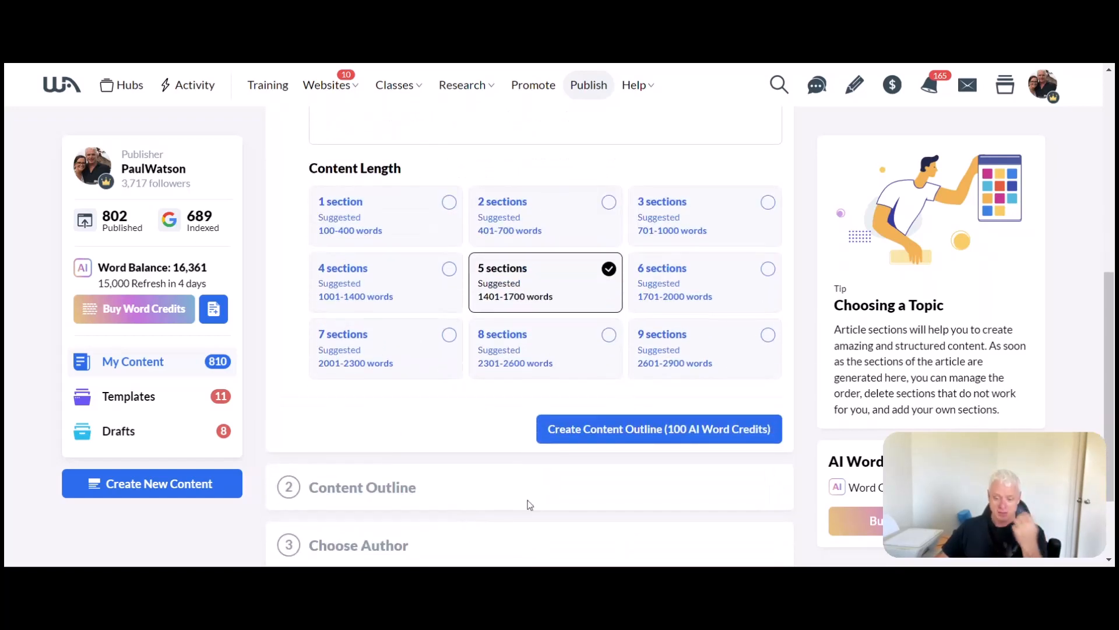
{"action": "left_click", "coordinate": [636, 430]}
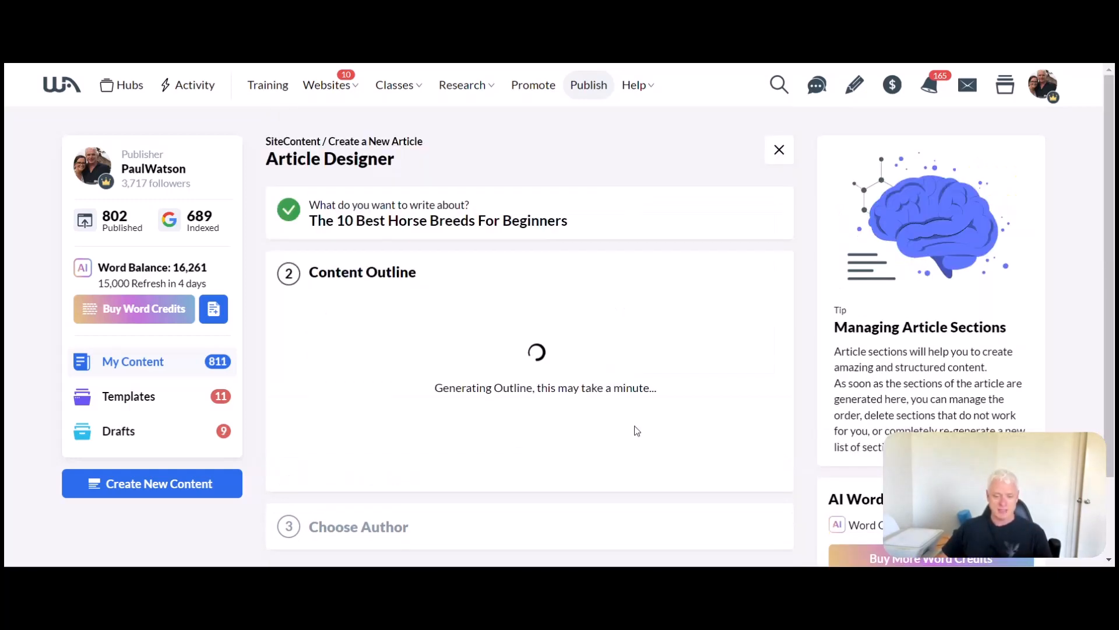
Step: Review the headings and talking points of every section in the generated content outline
{"action": "scroll", "coordinate": [532, 326], "scroll_direction": "down", "scroll_amount": 3}
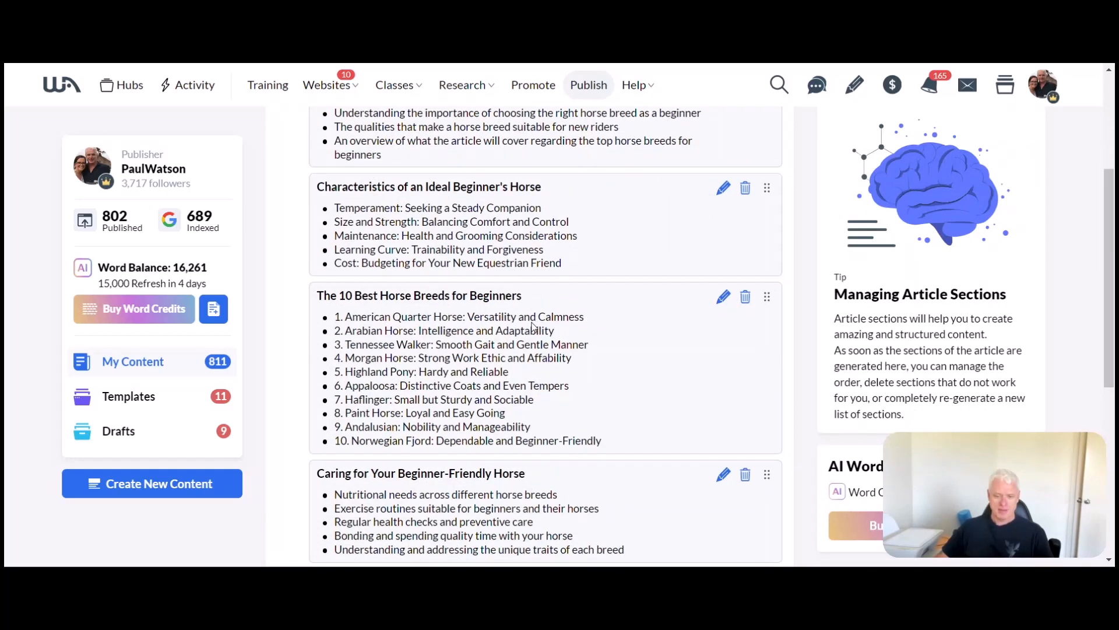
{"action": "scroll", "coordinate": [534, 327], "scroll_direction": "up", "scroll_amount": 3}
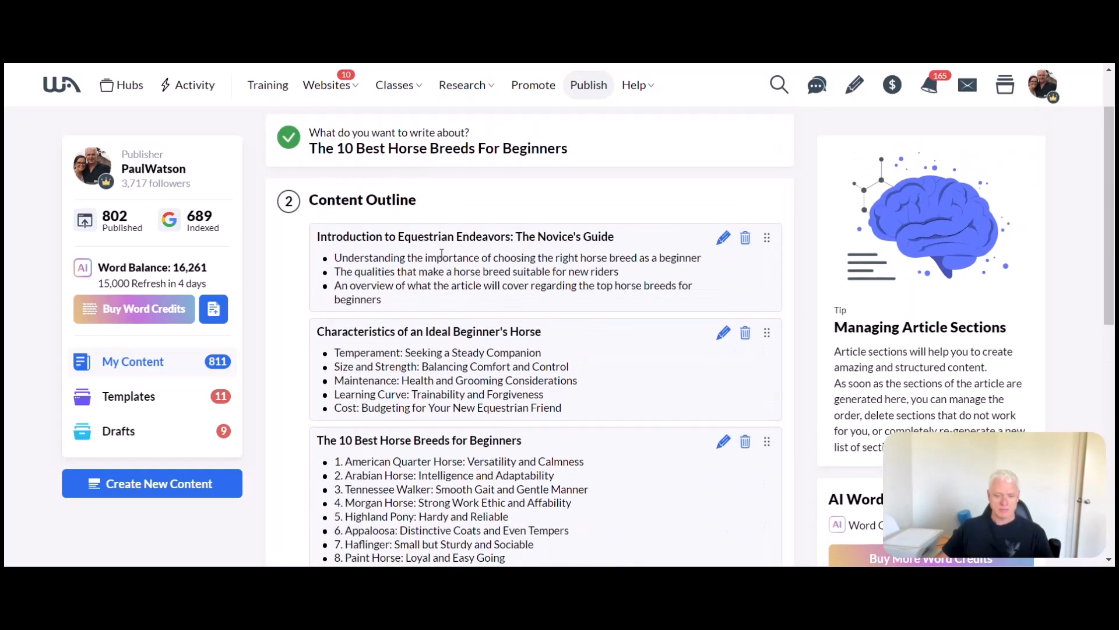
{"action": "scroll", "coordinate": [424, 278], "scroll_direction": "down", "scroll_amount": 1}
{"action": "scroll", "coordinate": [423, 279], "scroll_direction": "down", "scroll_amount": 1}
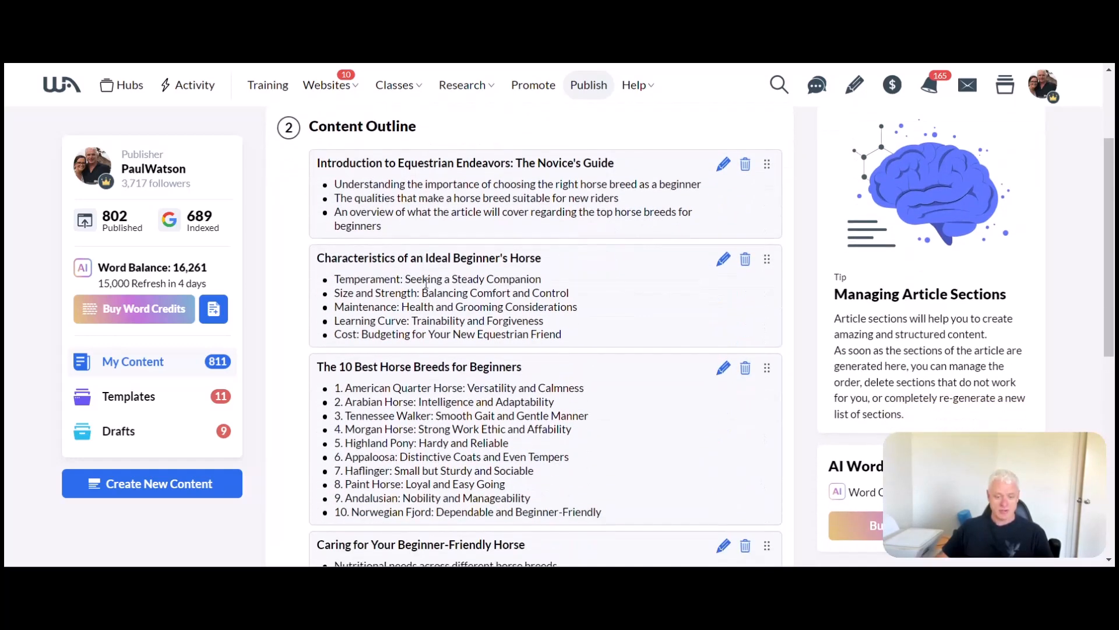
{"action": "scroll", "coordinate": [425, 284], "scroll_direction": "down", "scroll_amount": 3}
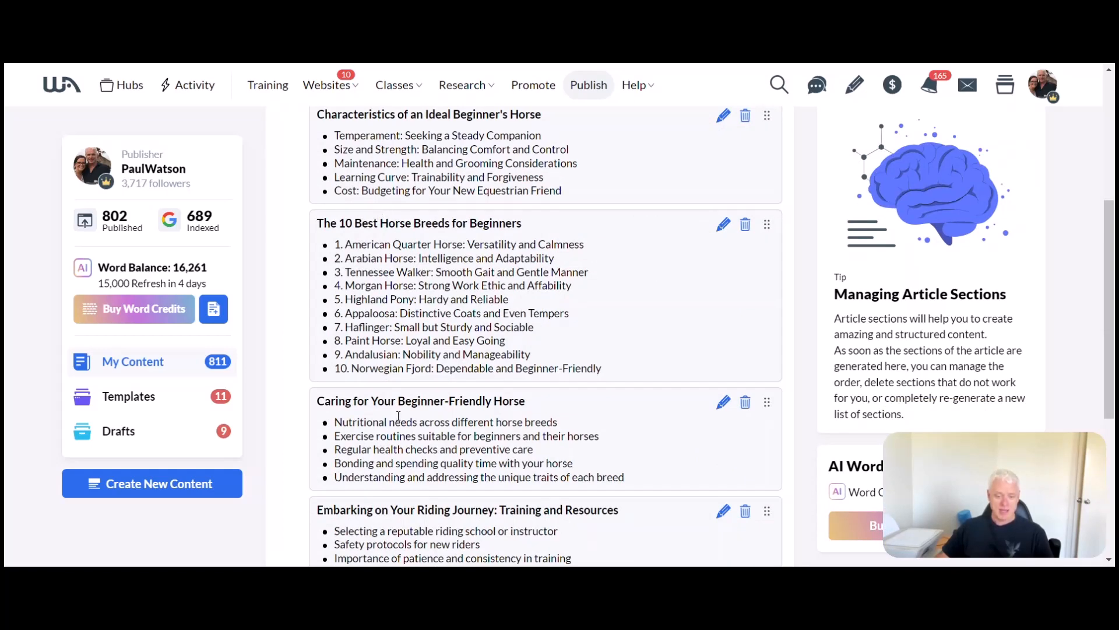
{"action": "scroll", "coordinate": [396, 420], "scroll_direction": "down", "scroll_amount": 2}
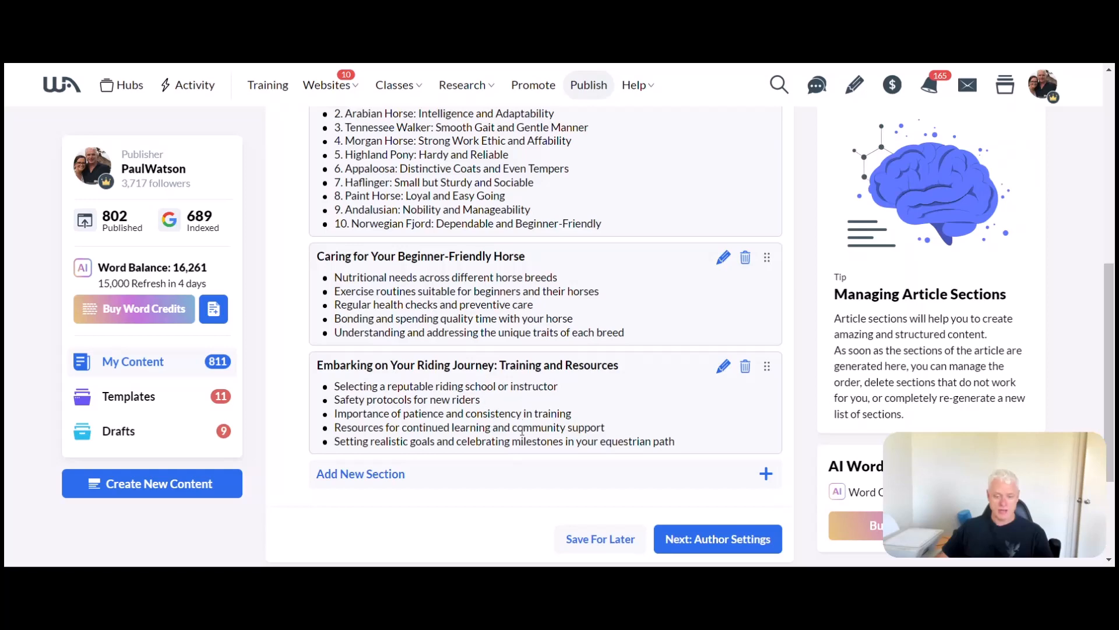
{"action": "scroll", "coordinate": [523, 431], "scroll_direction": "up", "scroll_amount": 4}
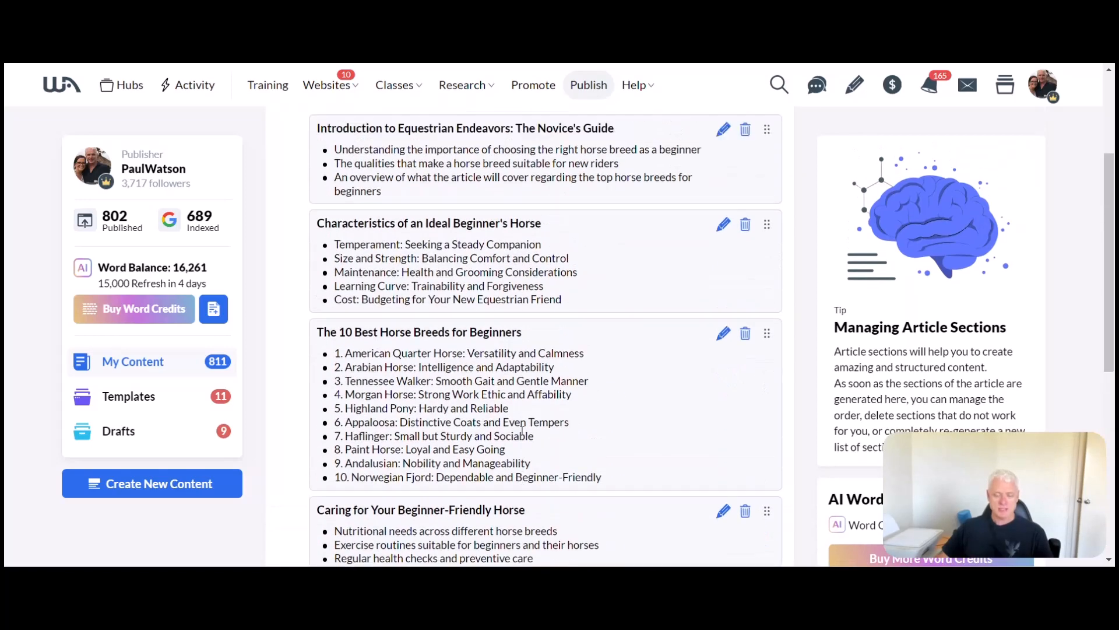
{"action": "scroll", "coordinate": [523, 432], "scroll_direction": "up", "scroll_amount": 2}
{"action": "scroll", "coordinate": [522, 430], "scroll_direction": "down", "scroll_amount": 1}
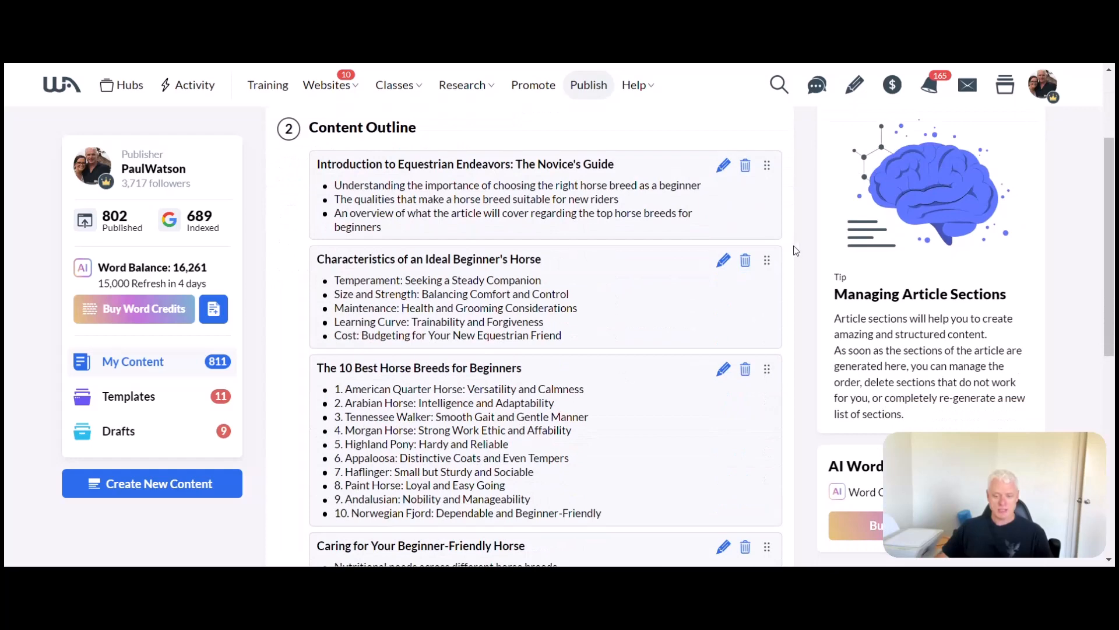
Step: Move the "Characteristics of an Ideal Beginner's Horse" section below "The 10 Best Horse Breeds for Beginners" in the outline
{"action": "left_click_drag", "start_coordinate": [768, 260], "coordinate": [763, 407]}
{"action": "scroll", "coordinate": [670, 416], "scroll_direction": "up", "scroll_amount": 2}
{"action": "scroll", "coordinate": [670, 416], "scroll_direction": "down", "scroll_amount": 1}
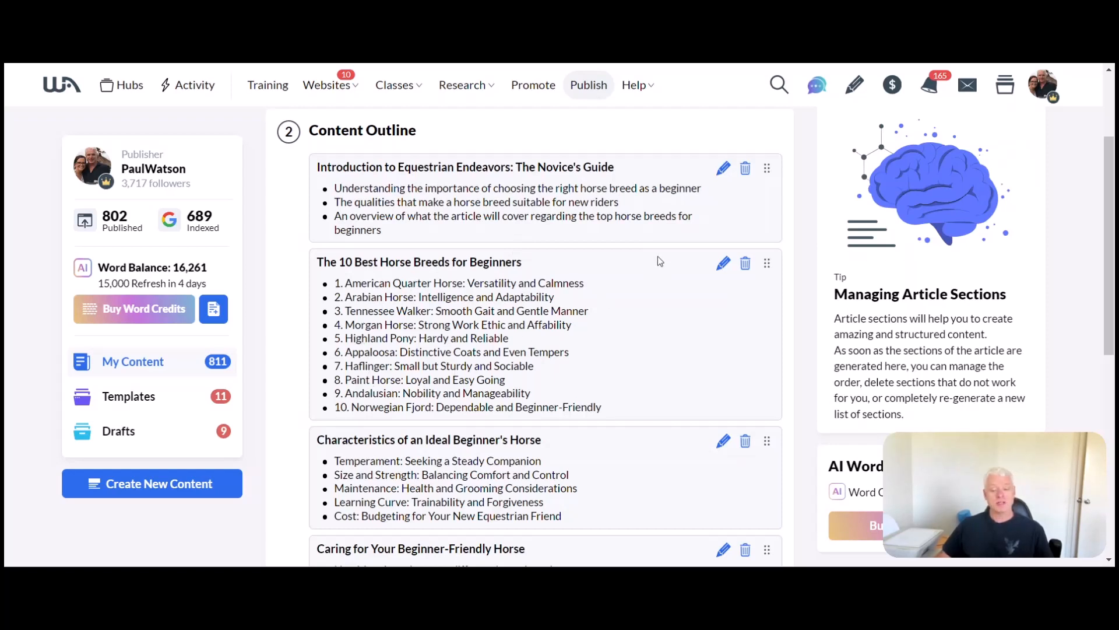
Step: Look over the editable talking points of "The 10 Best Horse Breeds for Beginners" section and close its editor
{"action": "left_click", "coordinate": [723, 264]}
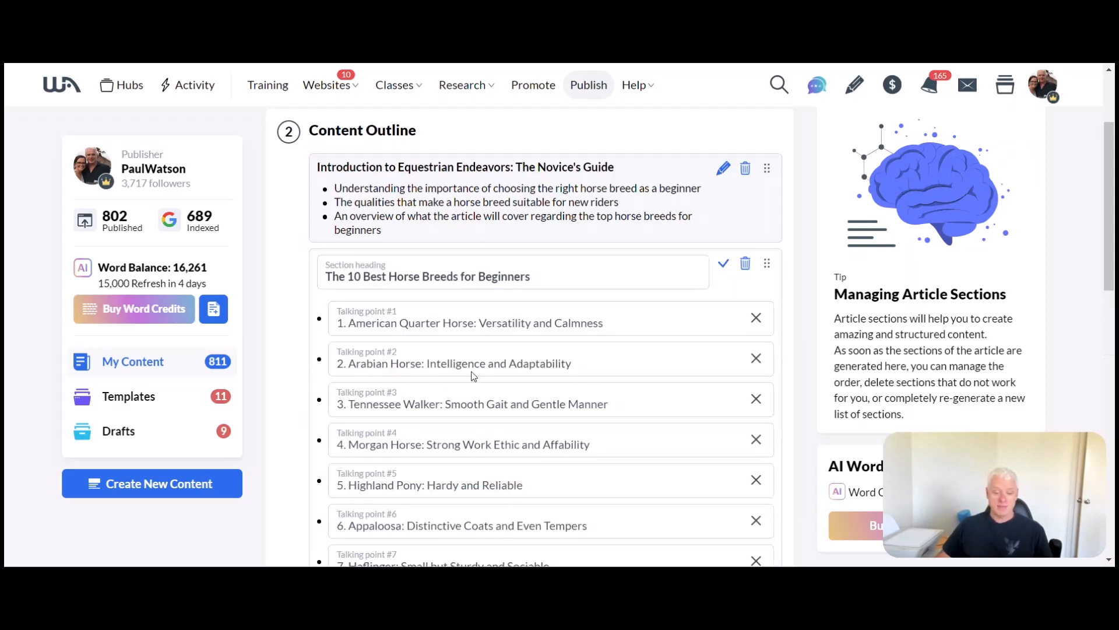
{"action": "left_click", "coordinate": [541, 318]}
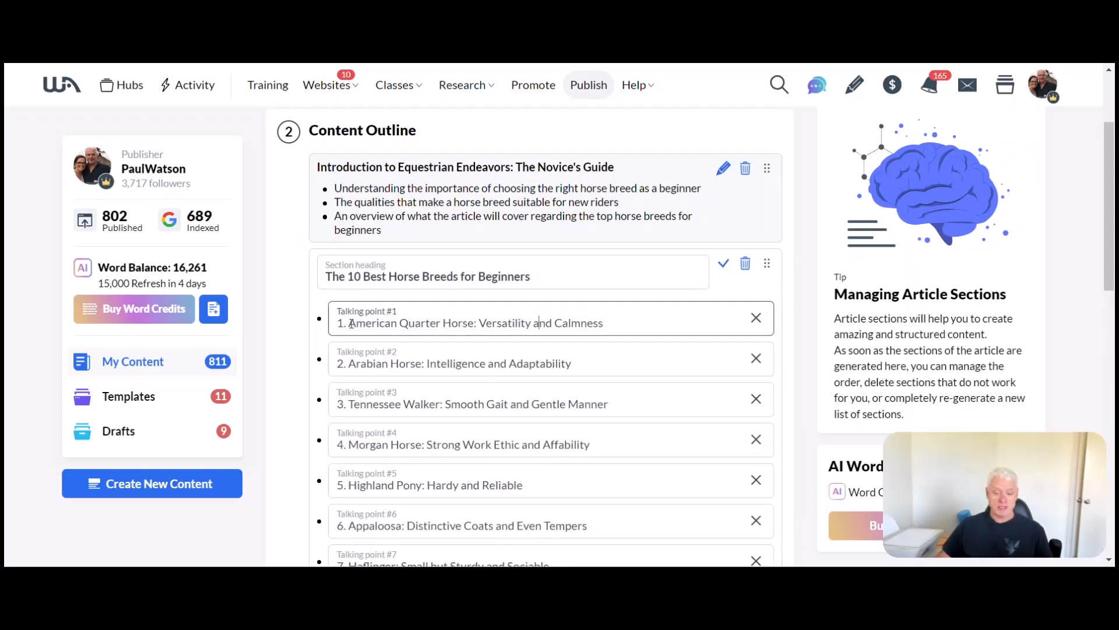
{"action": "left_click_drag", "start_coordinate": [352, 324], "coordinate": [442, 321]}
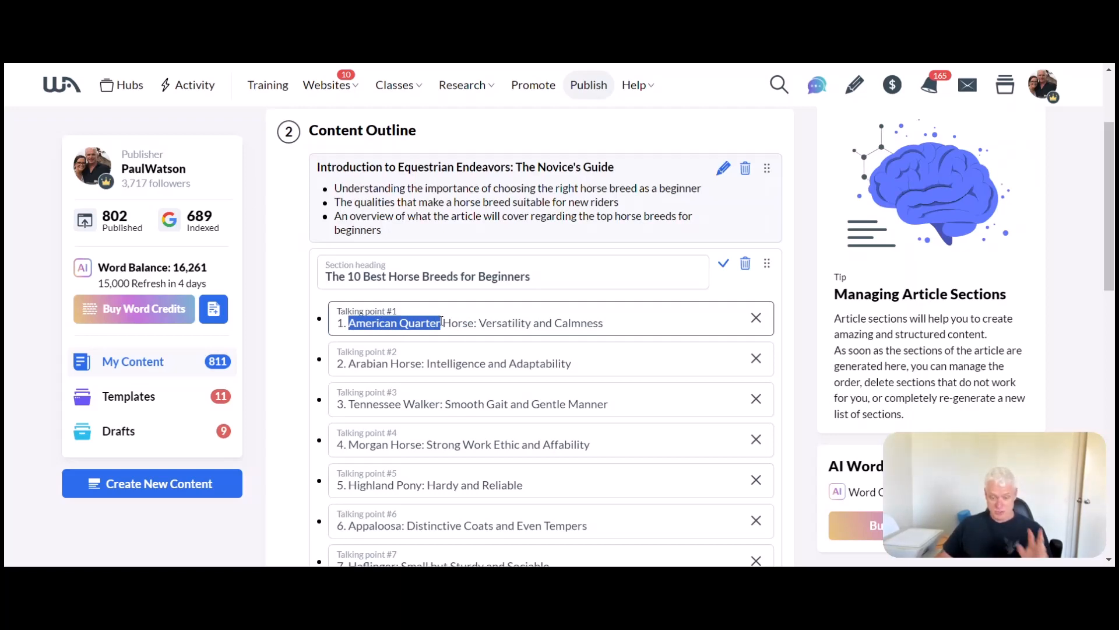
{"action": "left_click", "coordinate": [724, 269]}
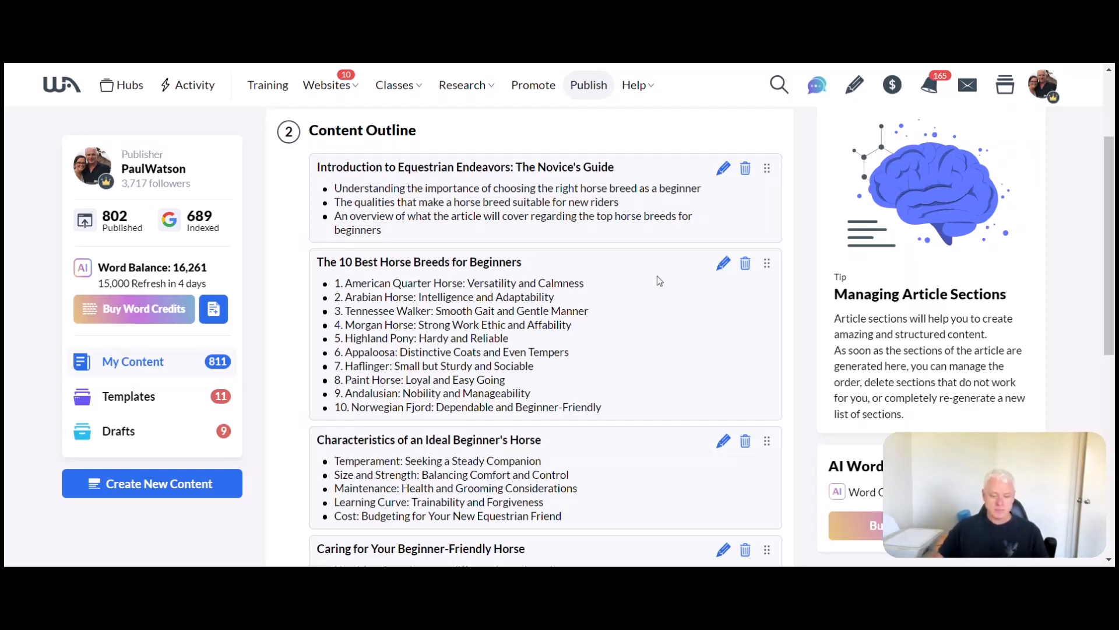
Step: Delete the outline sections "Embarking on Your Riding Journey: Training and Resources" and "Caring for Your Beginner-Friendly Horse"
{"action": "scroll", "coordinate": [647, 277], "scroll_direction": "down", "scroll_amount": 5}
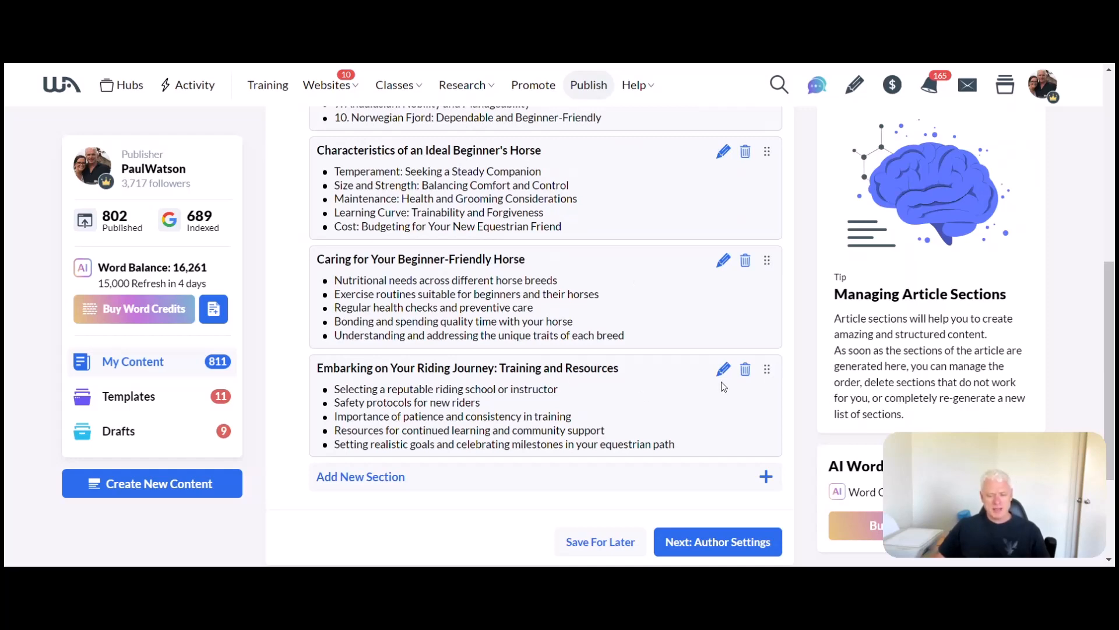
{"action": "left_click", "coordinate": [745, 369]}
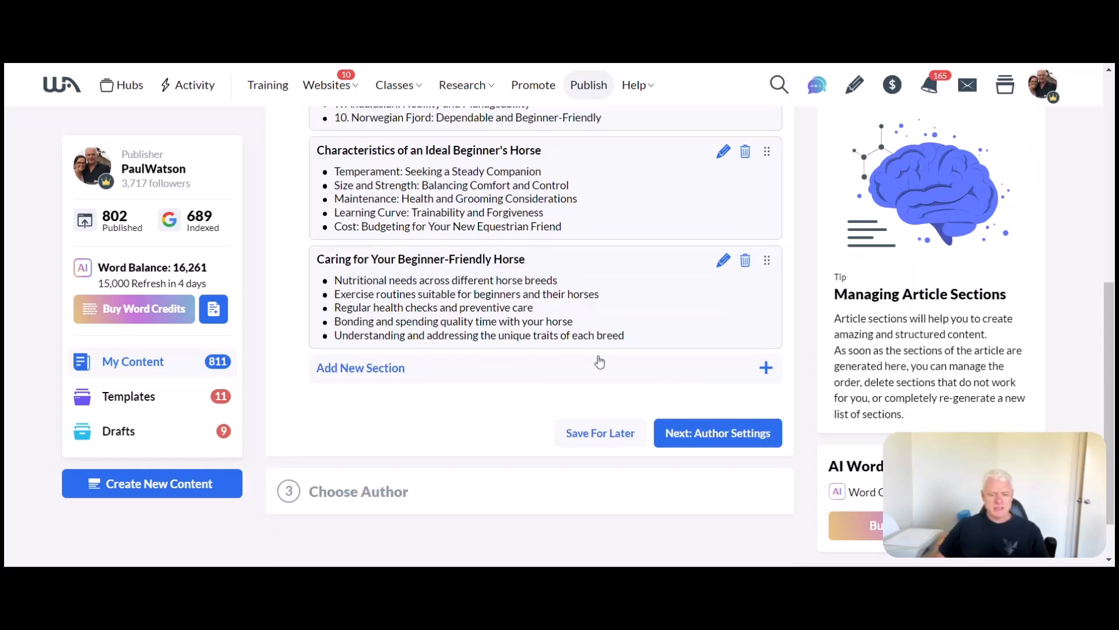
{"action": "scroll", "coordinate": [595, 352], "scroll_direction": "up", "scroll_amount": 8}
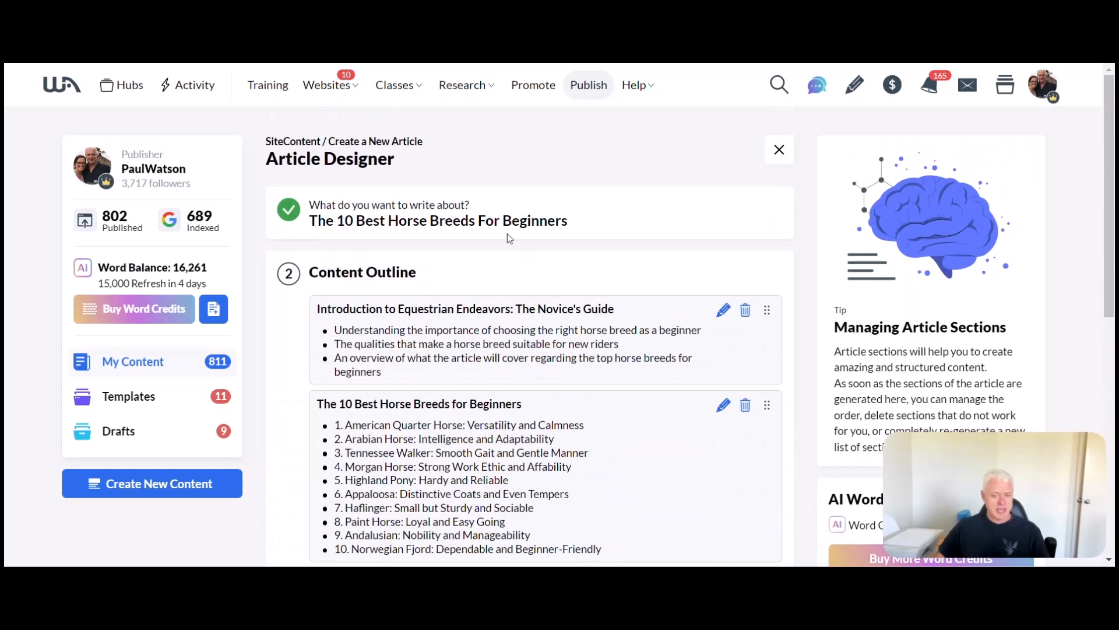
{"action": "scroll", "coordinate": [506, 239], "scroll_direction": "down", "scroll_amount": 7}
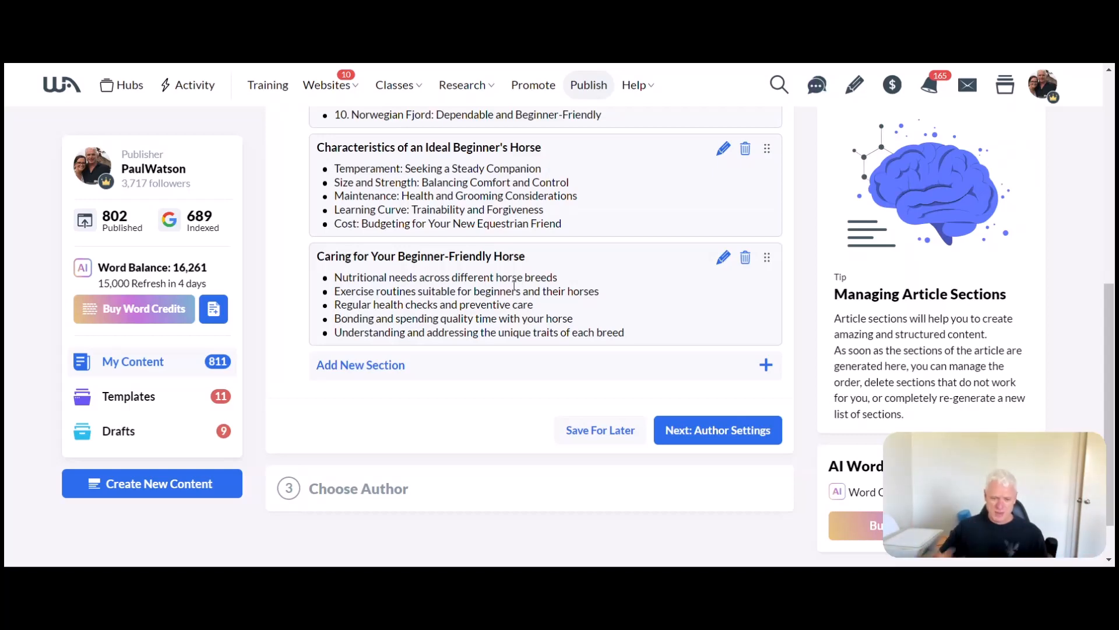
{"action": "scroll", "coordinate": [514, 285], "scroll_direction": "up", "scroll_amount": 3}
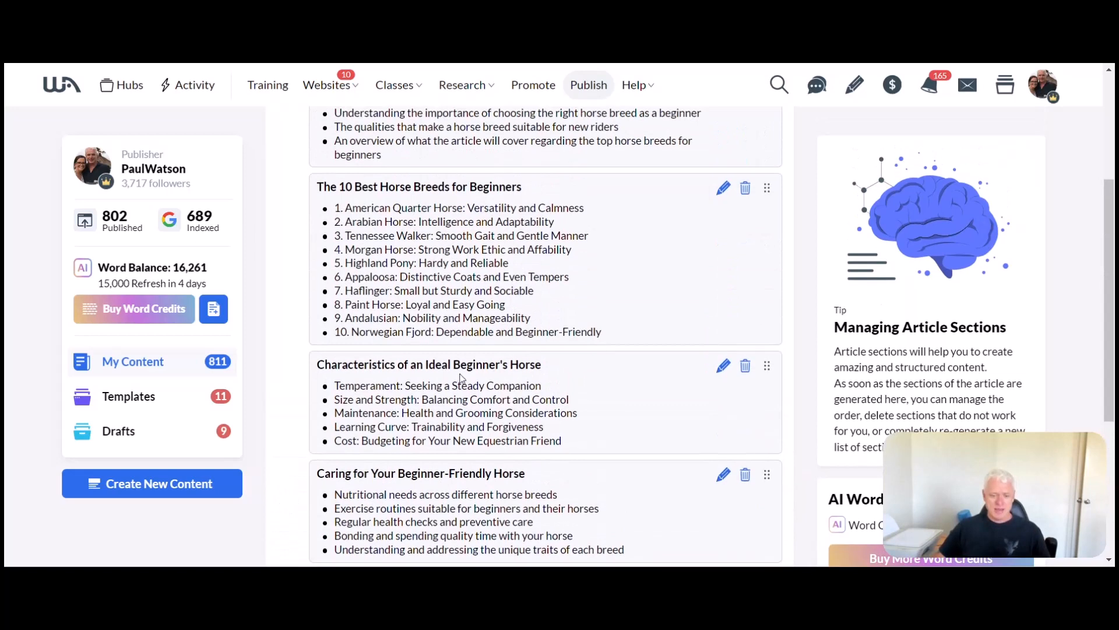
{"action": "scroll", "coordinate": [461, 373], "scroll_direction": "down", "scroll_amount": 1}
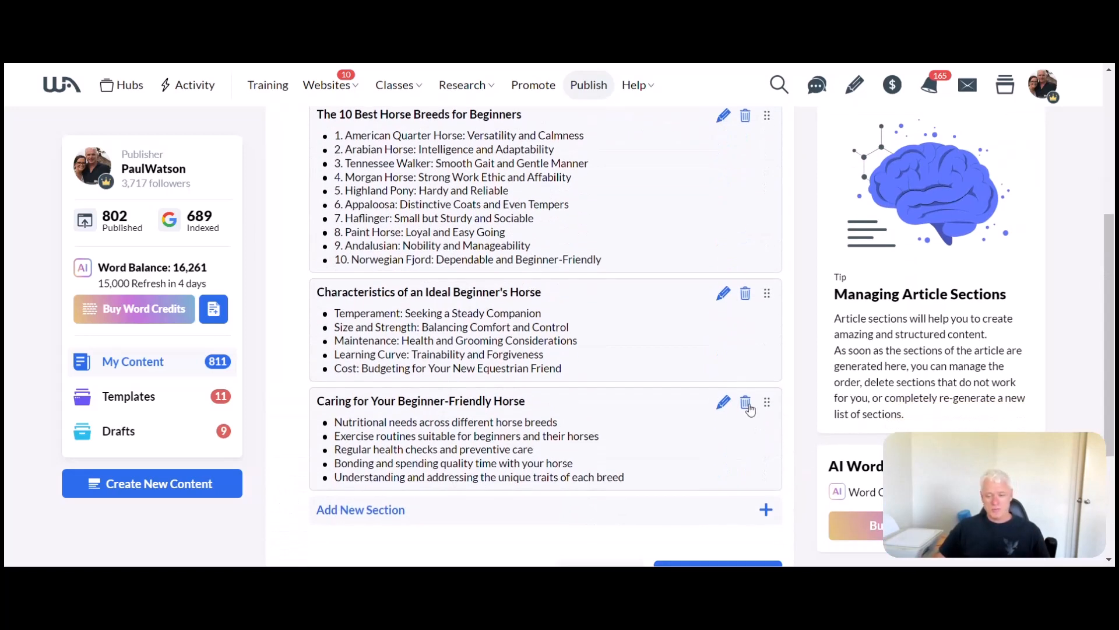
{"action": "left_click", "coordinate": [747, 405]}
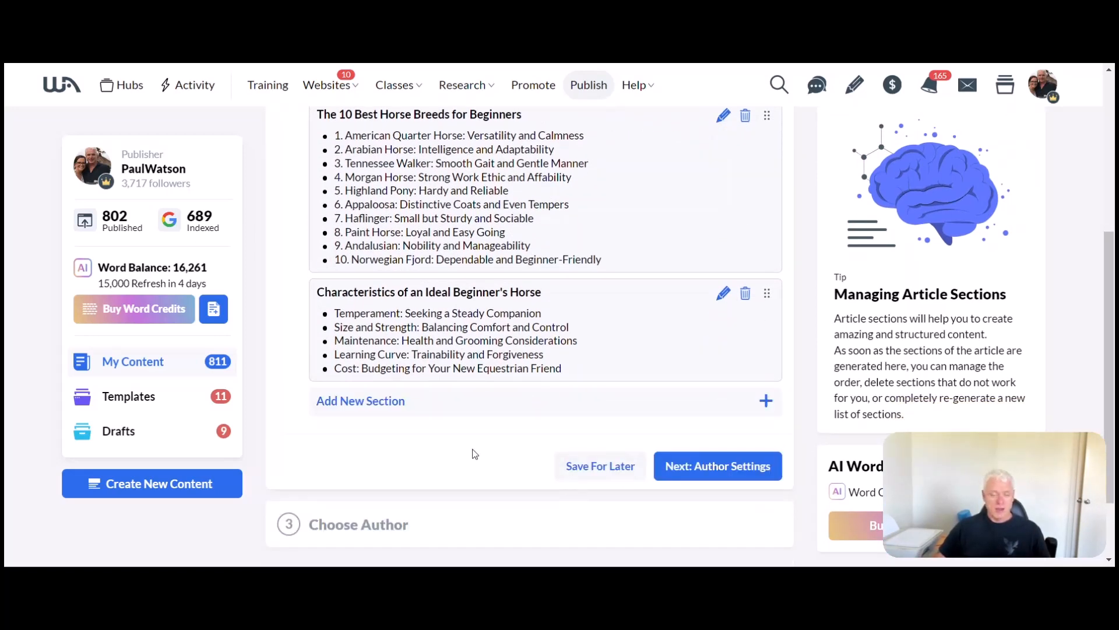
Step: Check the trimmed outline, continue to the author settings, choose Create With AI Author and proceed to the AI author selection
{"action": "scroll", "coordinate": [475, 453], "scroll_direction": "up", "scroll_amount": 4}
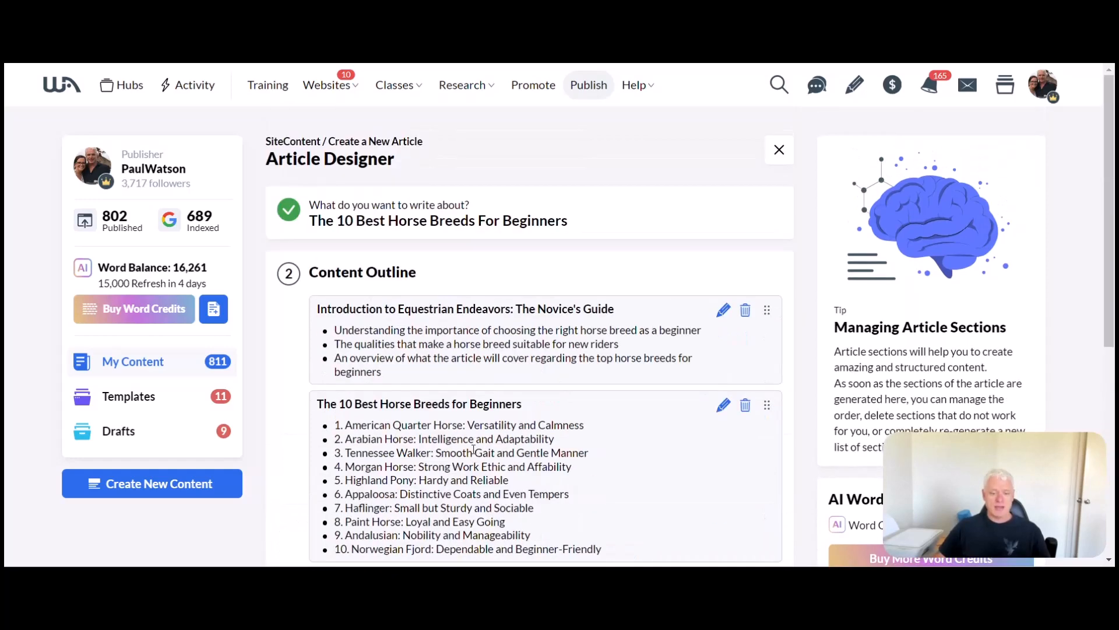
{"action": "scroll", "coordinate": [474, 449], "scroll_direction": "down", "scroll_amount": 2}
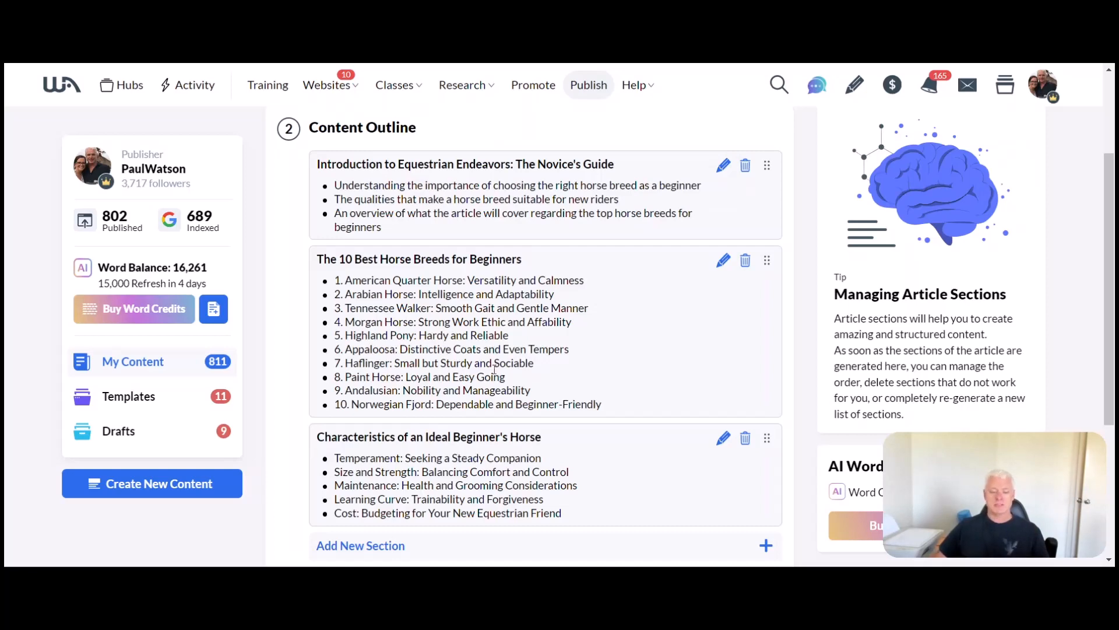
{"action": "scroll", "coordinate": [486, 432], "scroll_direction": "down", "scroll_amount": 1}
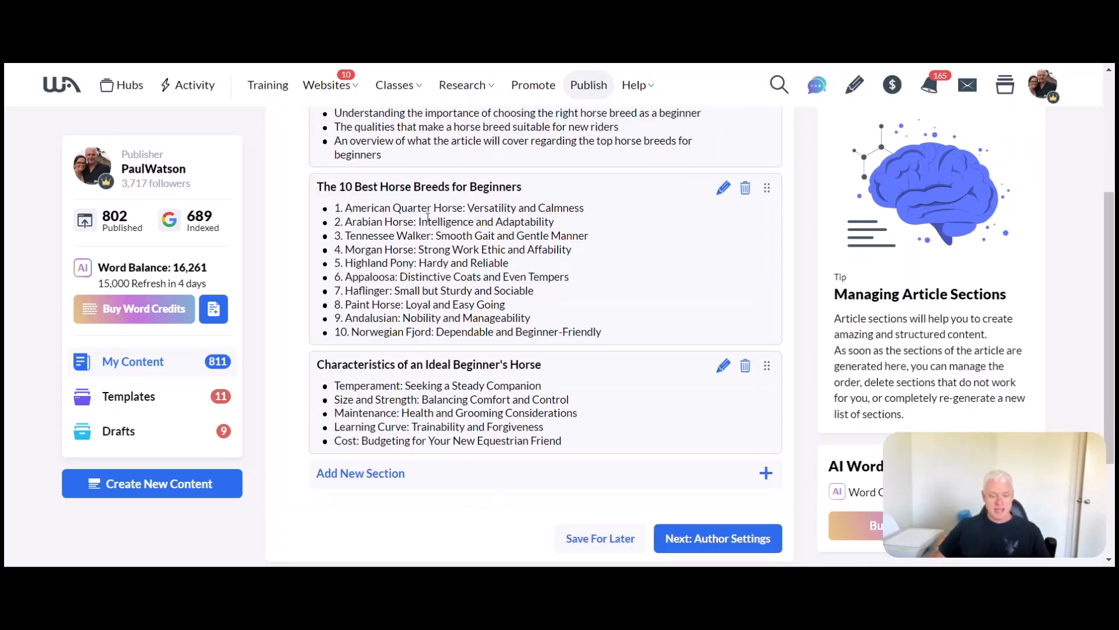
{"action": "scroll", "coordinate": [525, 416], "scroll_direction": "down", "scroll_amount": 2}
{"action": "left_click", "coordinate": [713, 395]}
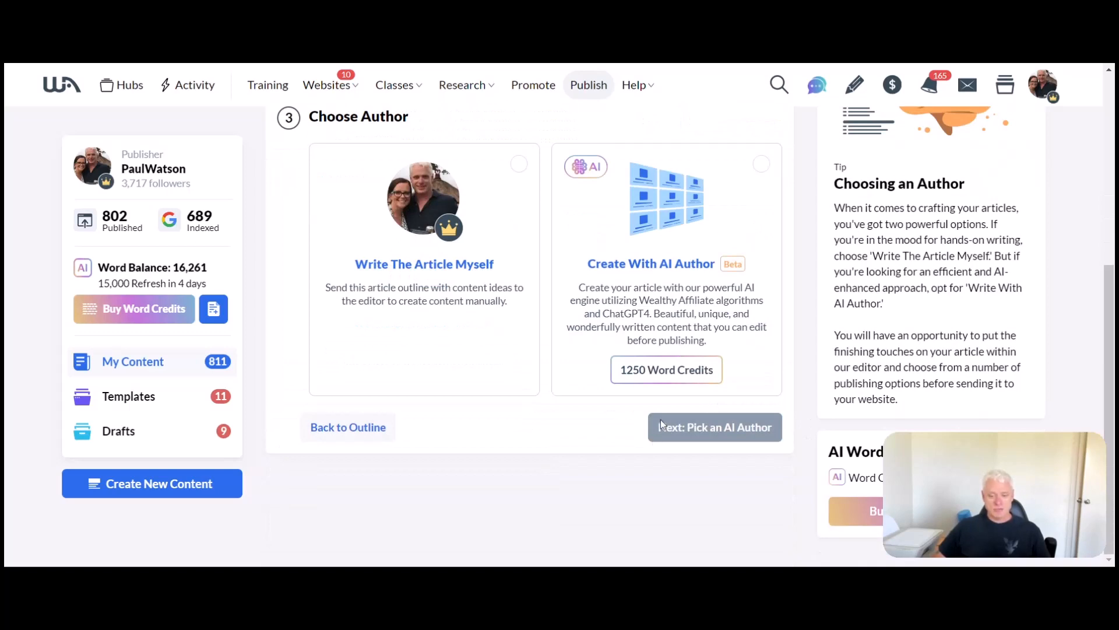
{"action": "left_click", "coordinate": [667, 373]}
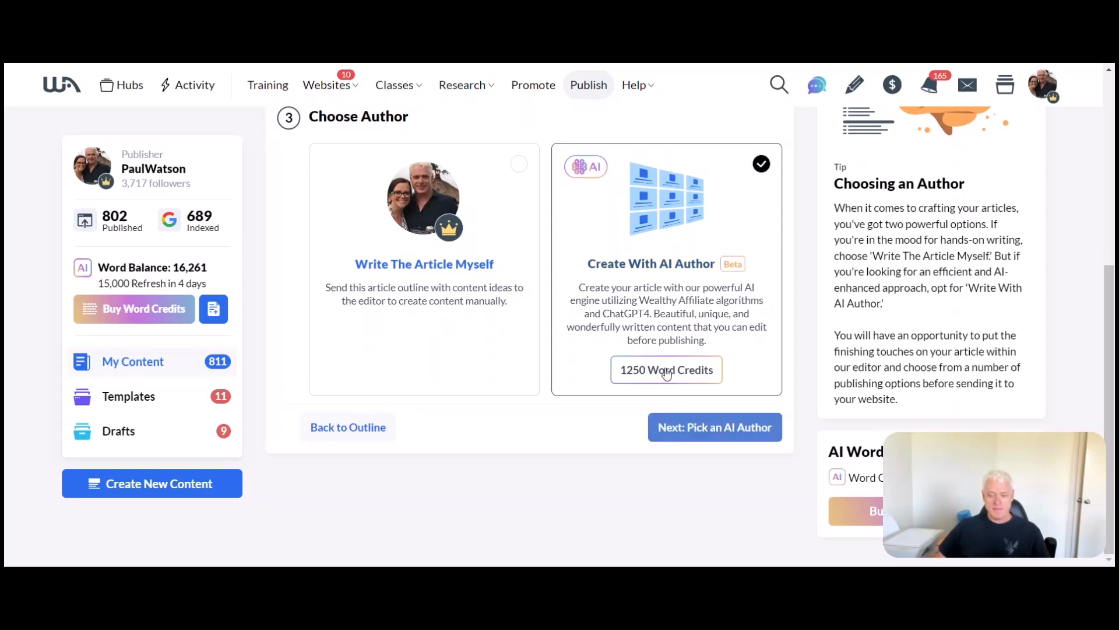
{"action": "left_click", "coordinate": [707, 432]}
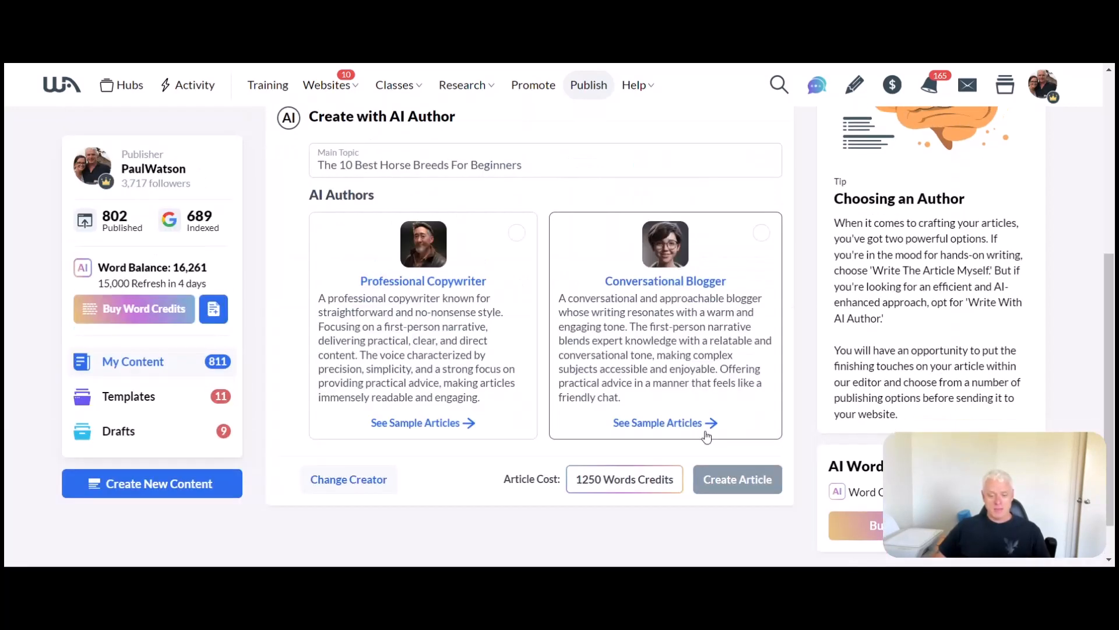
Step: Generate the article with the Conversational Blogger AI author and go to the content dashboard
{"action": "left_click", "coordinate": [759, 242]}
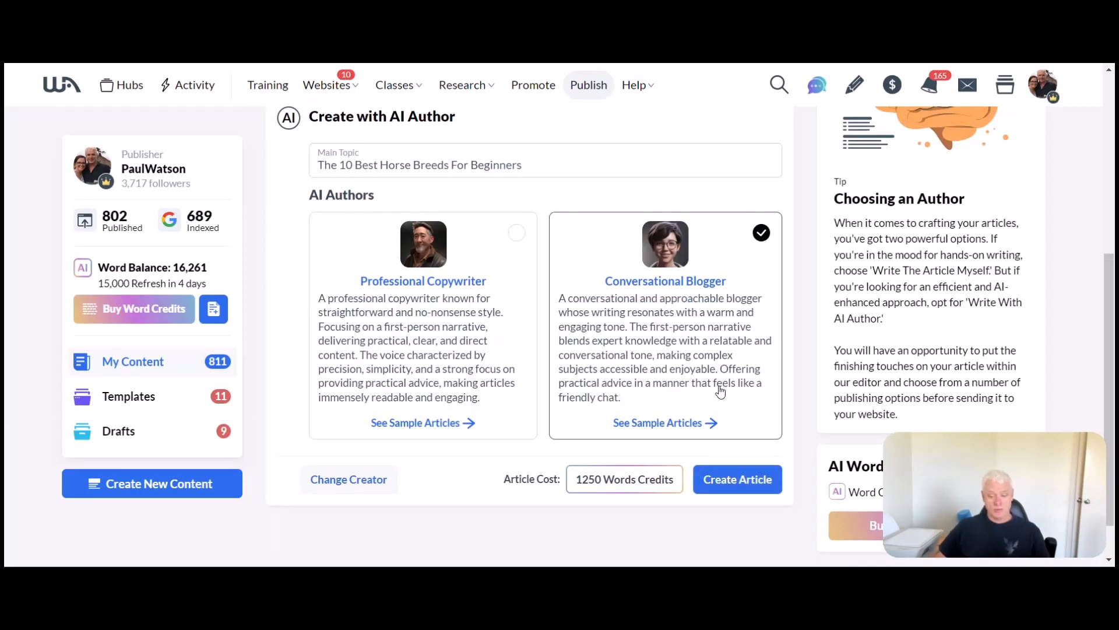
{"action": "left_click", "coordinate": [737, 487]}
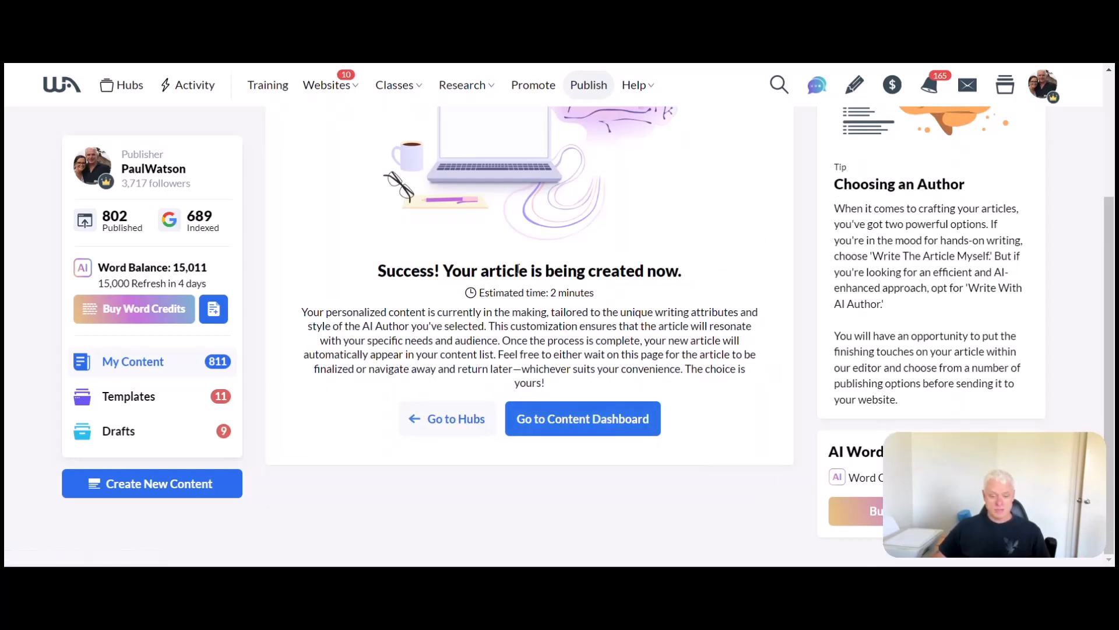
{"action": "left_click", "coordinate": [585, 417]}
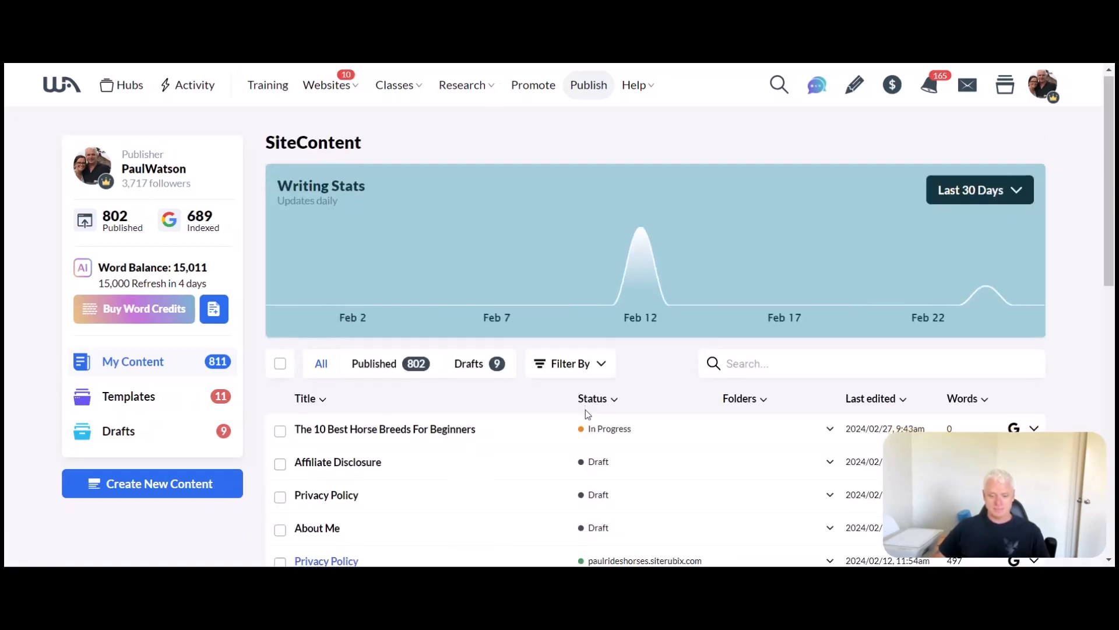
{"action": "scroll", "coordinate": [349, 367], "scroll_direction": "down", "scroll_amount": 1}
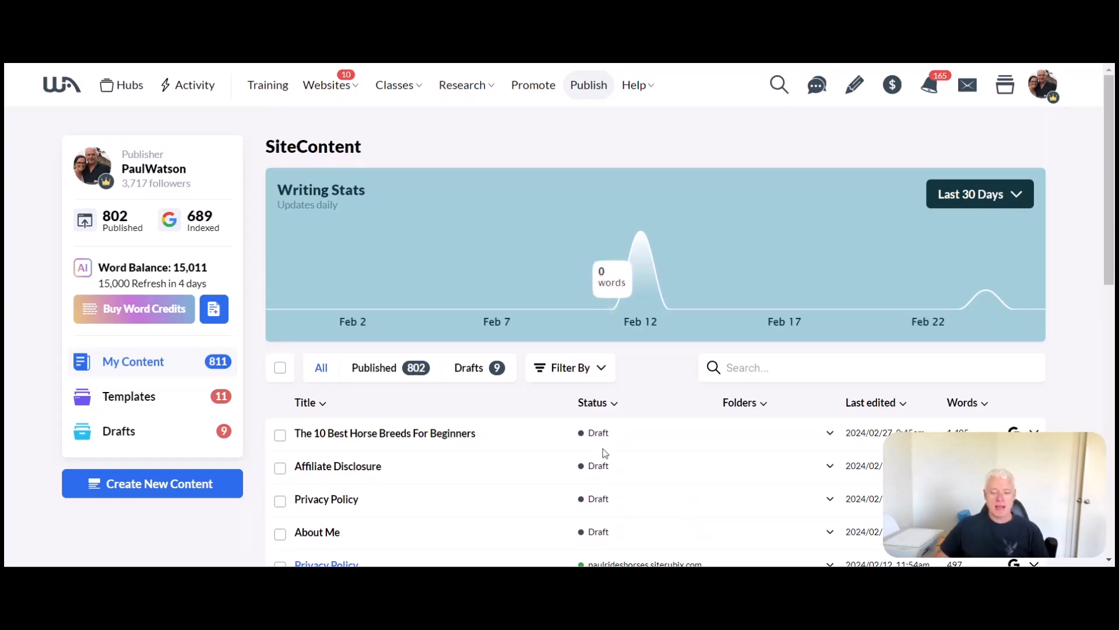
Step: Open the generated draft "The 10 Best Horse Breeds For Beginners" and skim its sections through to "Embarking on Your Equestrian Journey"
{"action": "left_click", "coordinate": [448, 436]}
{"action": "scroll", "coordinate": [448, 430], "scroll_direction": "down", "scroll_amount": 5}
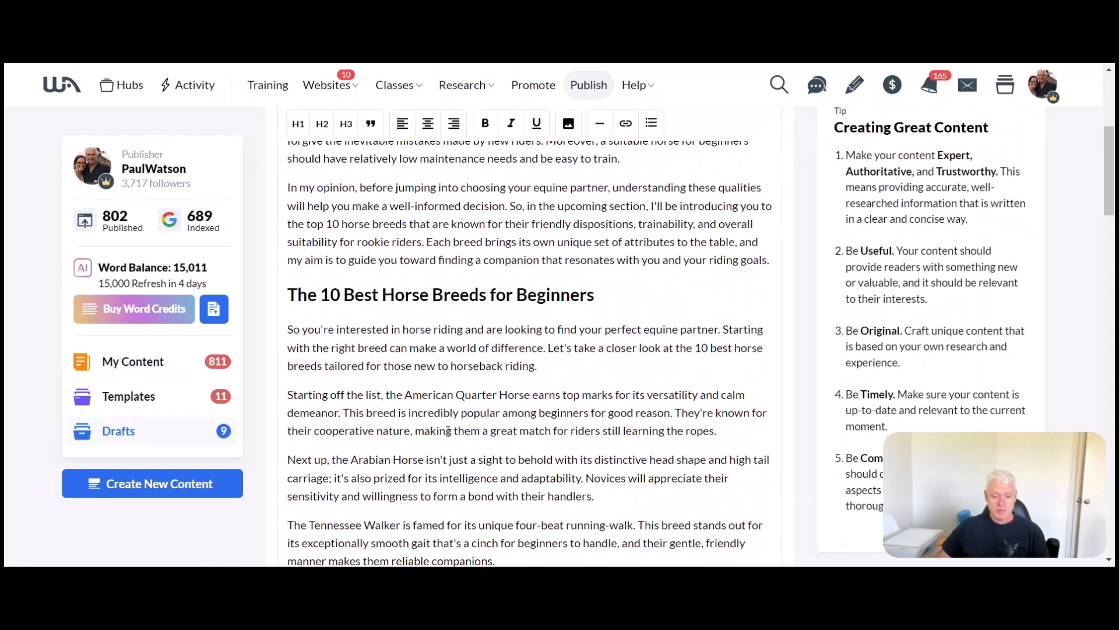
{"action": "scroll", "coordinate": [448, 431], "scroll_direction": "up", "scroll_amount": 5}
{"action": "scroll", "coordinate": [432, 434], "scroll_direction": "down", "scroll_amount": 5}
{"action": "scroll", "coordinate": [428, 437], "scroll_direction": "down", "scroll_amount": 10}
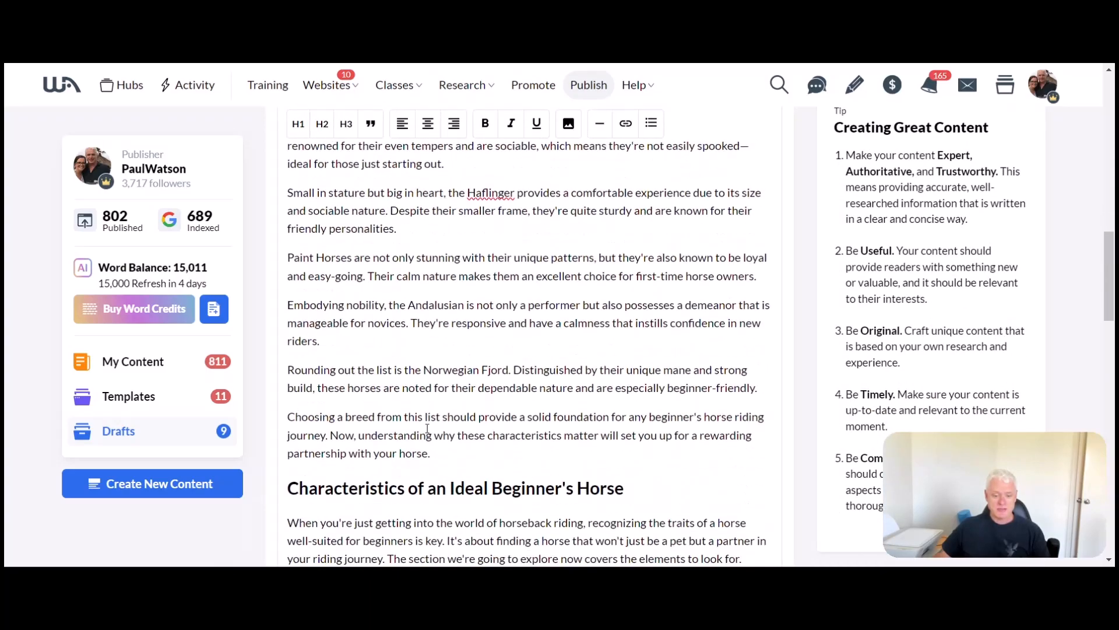
{"action": "scroll", "coordinate": [428, 428], "scroll_direction": "down", "scroll_amount": 10}
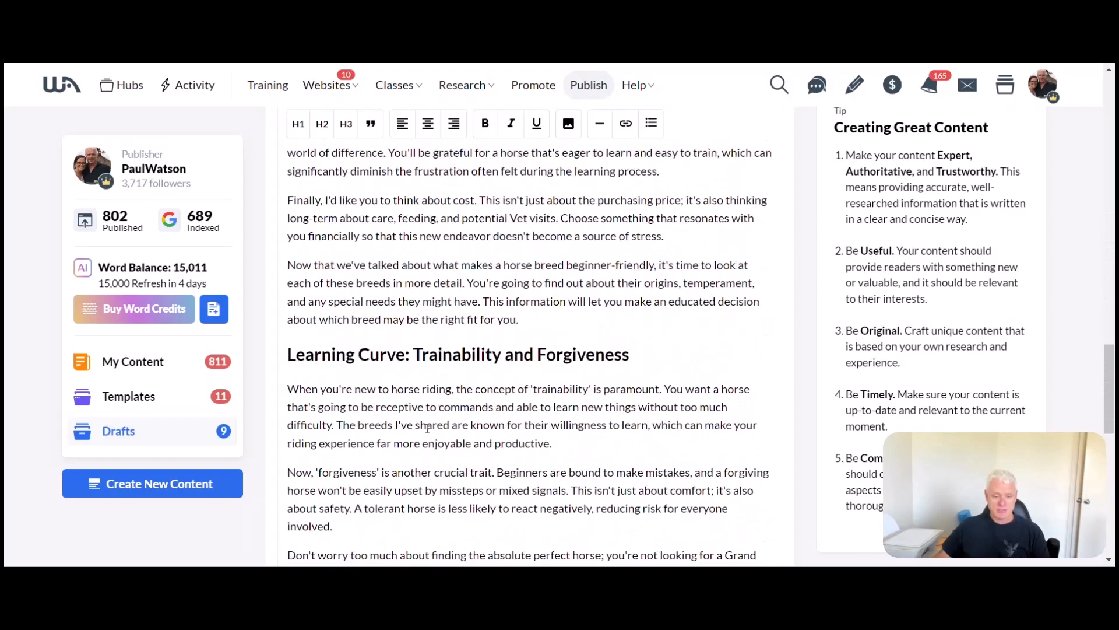
{"action": "scroll", "coordinate": [428, 428], "scroll_direction": "down", "scroll_amount": 3}
{"action": "scroll", "coordinate": [427, 428], "scroll_direction": "down", "scroll_amount": 7}
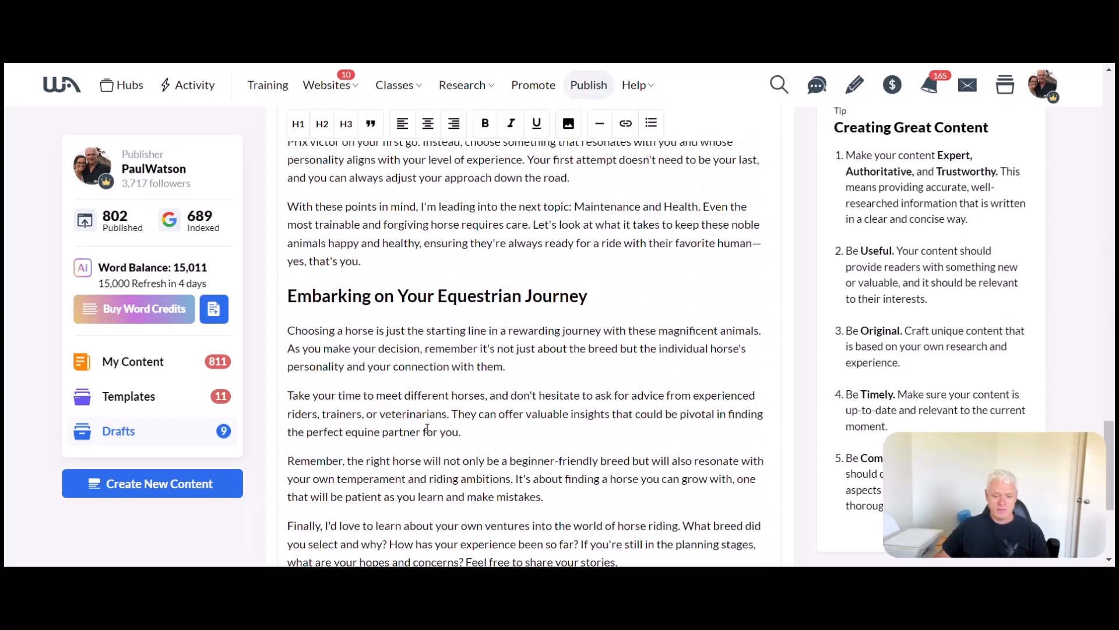
Step: Review the individual breed paragraphs in "The 10 Best Horse Breeds for Beginners" section and return to the start of the article
{"action": "scroll", "coordinate": [426, 429], "scroll_direction": "up", "scroll_amount": 20}
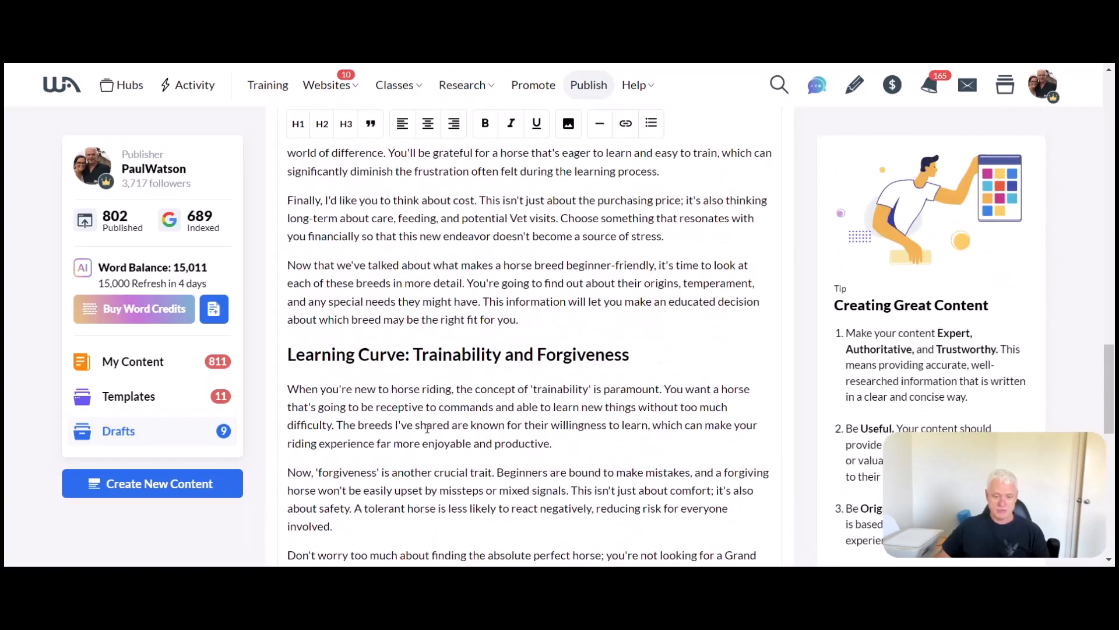
{"action": "scroll", "coordinate": [427, 429], "scroll_direction": "up", "scroll_amount": 6}
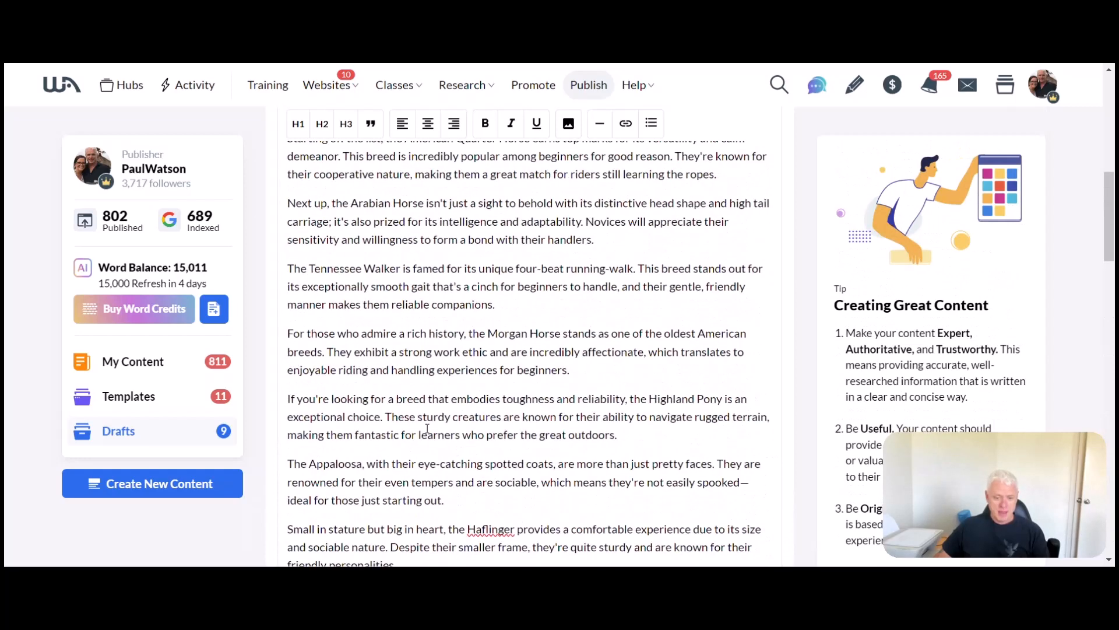
{"action": "scroll", "coordinate": [427, 428], "scroll_direction": "up", "scroll_amount": 1}
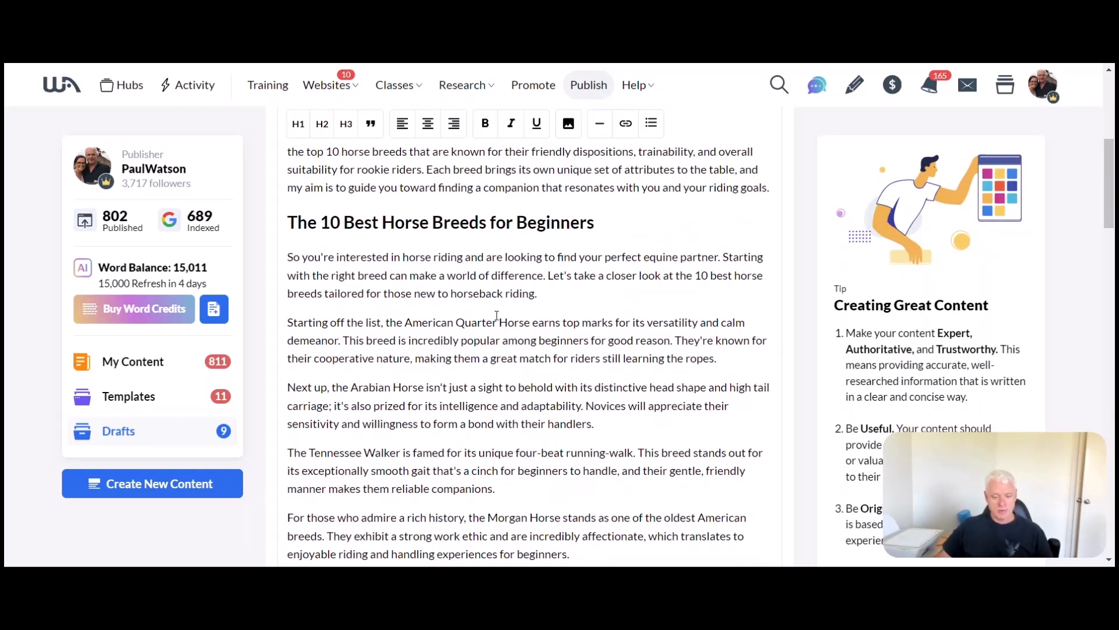
{"action": "scroll", "coordinate": [385, 447], "scroll_direction": "down", "scroll_amount": 2}
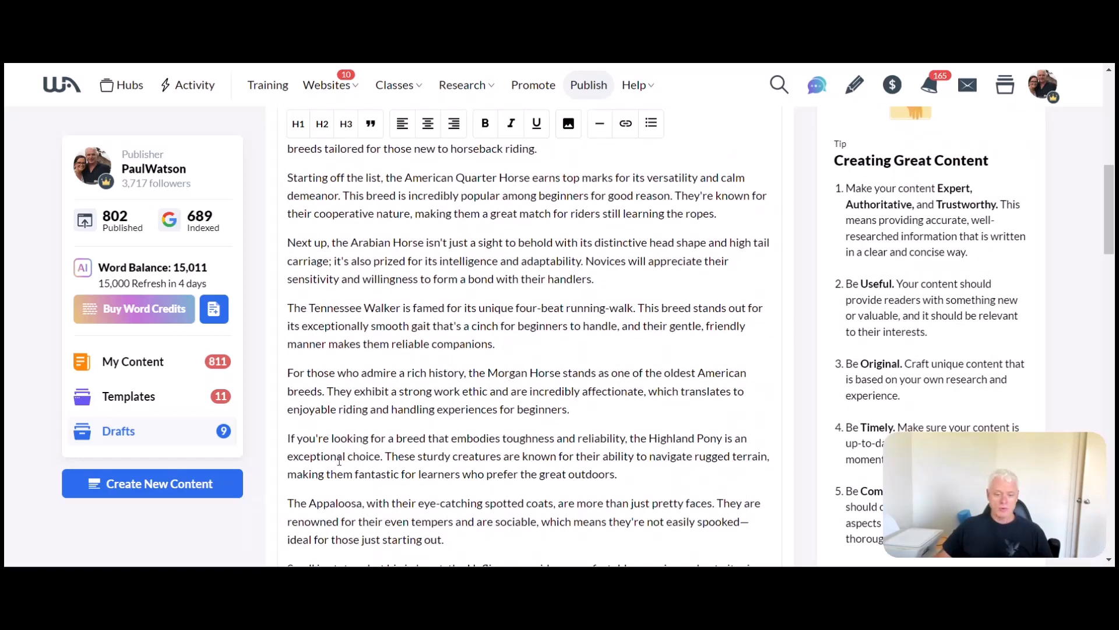
{"action": "scroll", "coordinate": [744, 439], "scroll_direction": "down", "scroll_amount": 2}
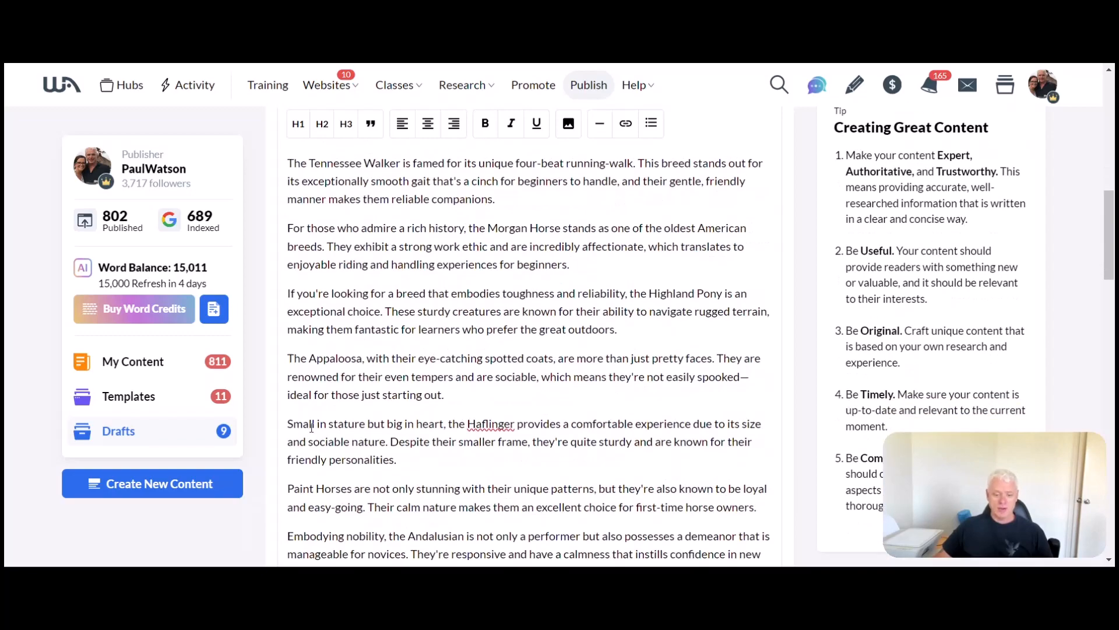
{"action": "scroll", "coordinate": [492, 460], "scroll_direction": "down", "scroll_amount": 2}
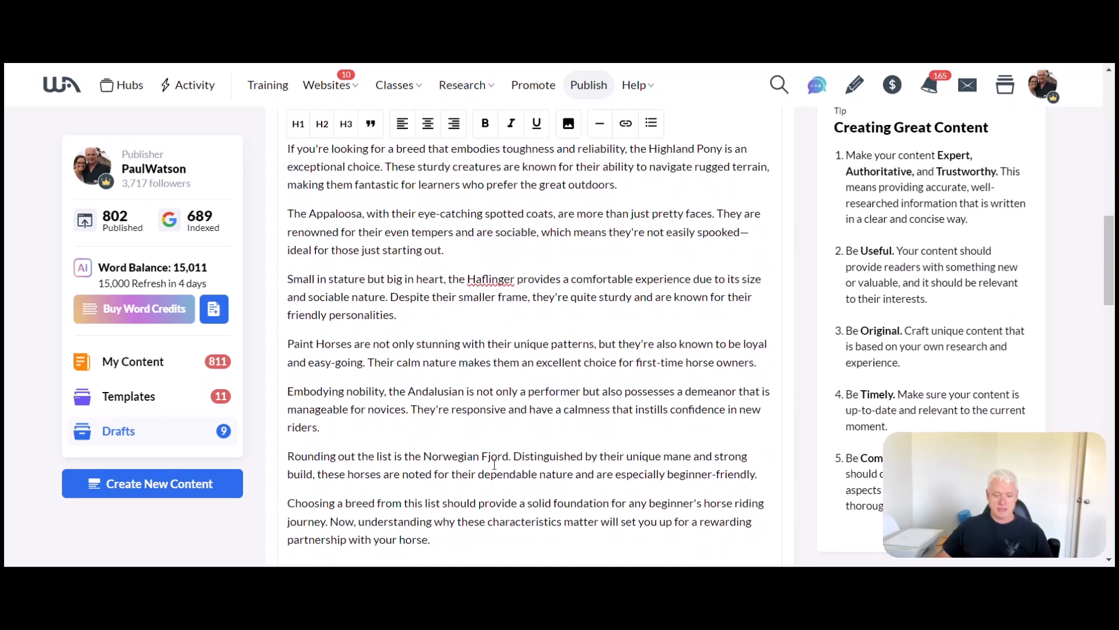
{"action": "scroll", "coordinate": [494, 465], "scroll_direction": "down", "scroll_amount": 2}
{"action": "scroll", "coordinate": [494, 464], "scroll_direction": "up", "scroll_amount": 15}
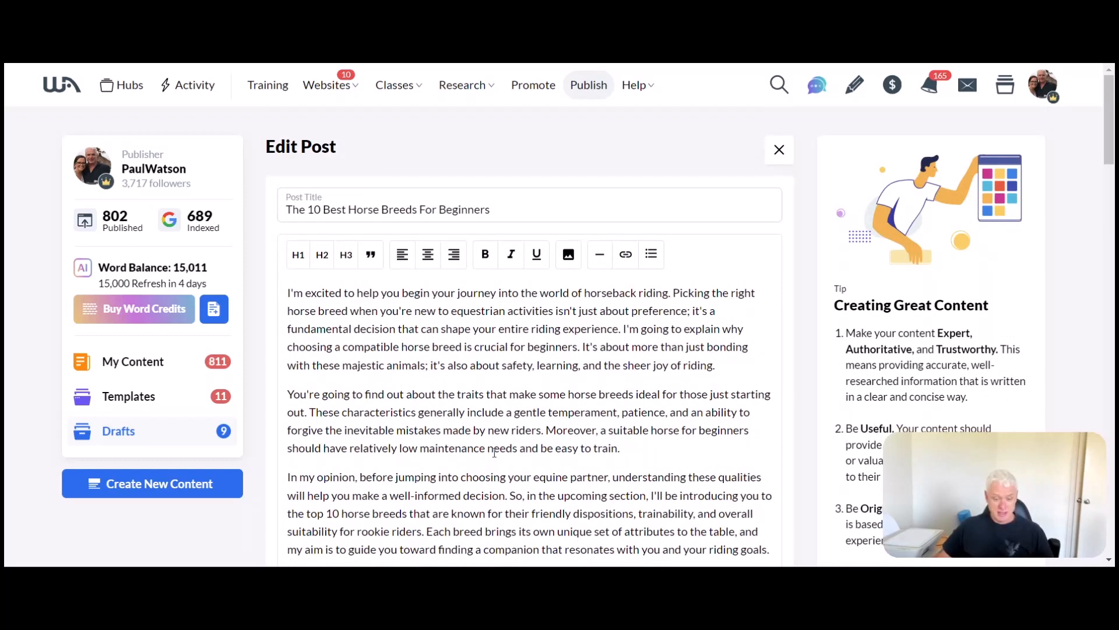
Step: Begin the introduction with "Hey there horse riders and welcome to my post where we will check out my 10 best horse breeds for beginners."
{"action": "left_click", "coordinate": [289, 291]}
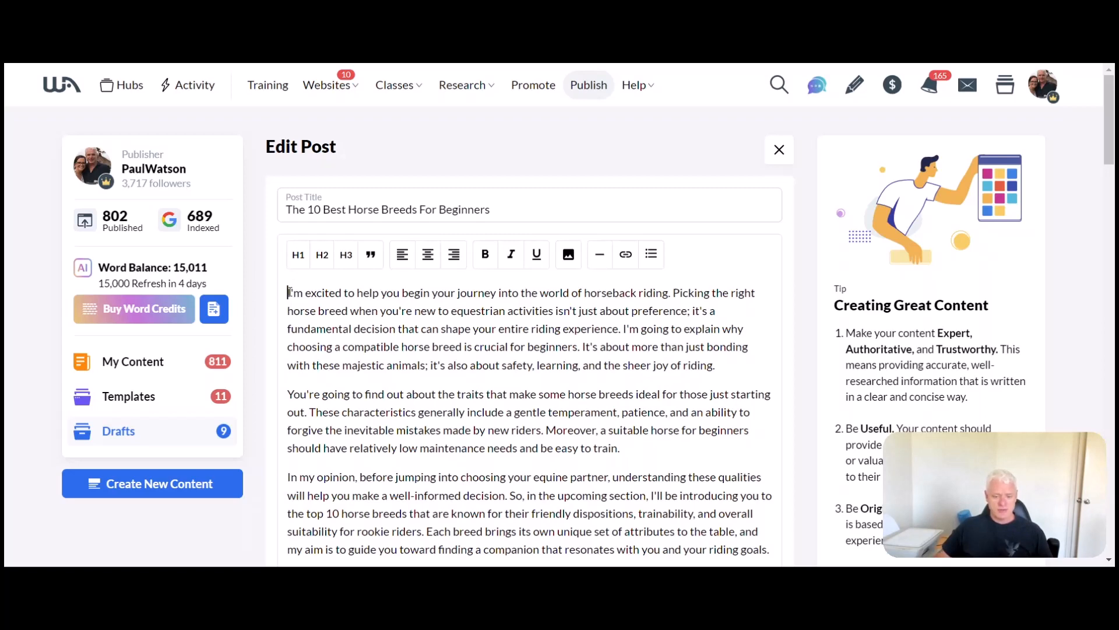
{"action": "type", "text": "Hey there!"}
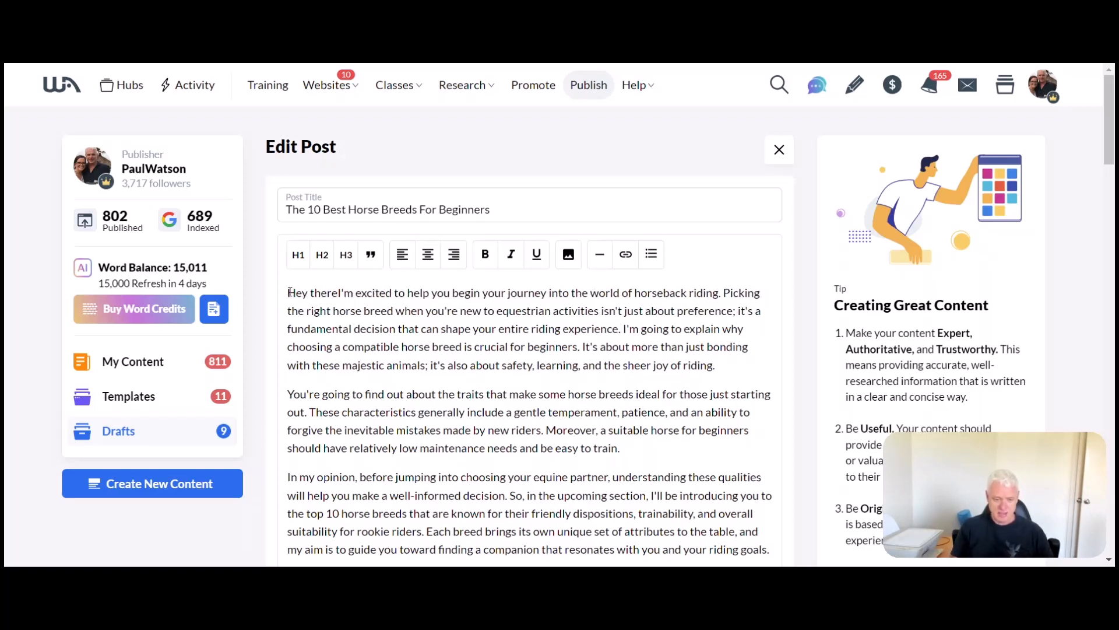
{"action": "key", "text": "BackSpace"}
{"action": "type", "text": "hirse rider"}
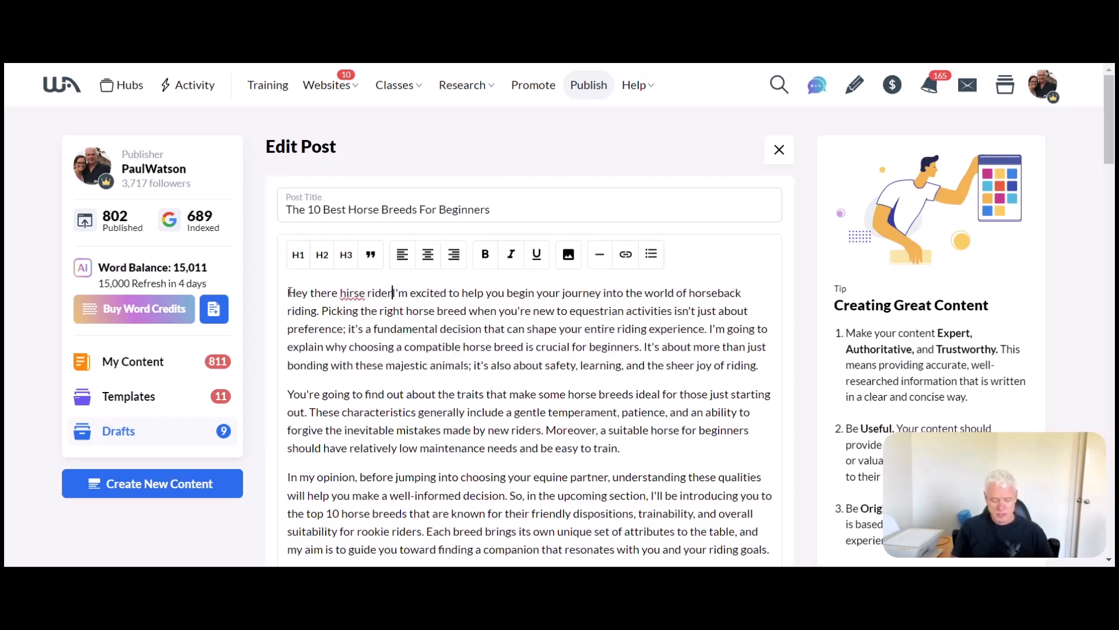
{"action": "type", "text": "s and welcom to"}
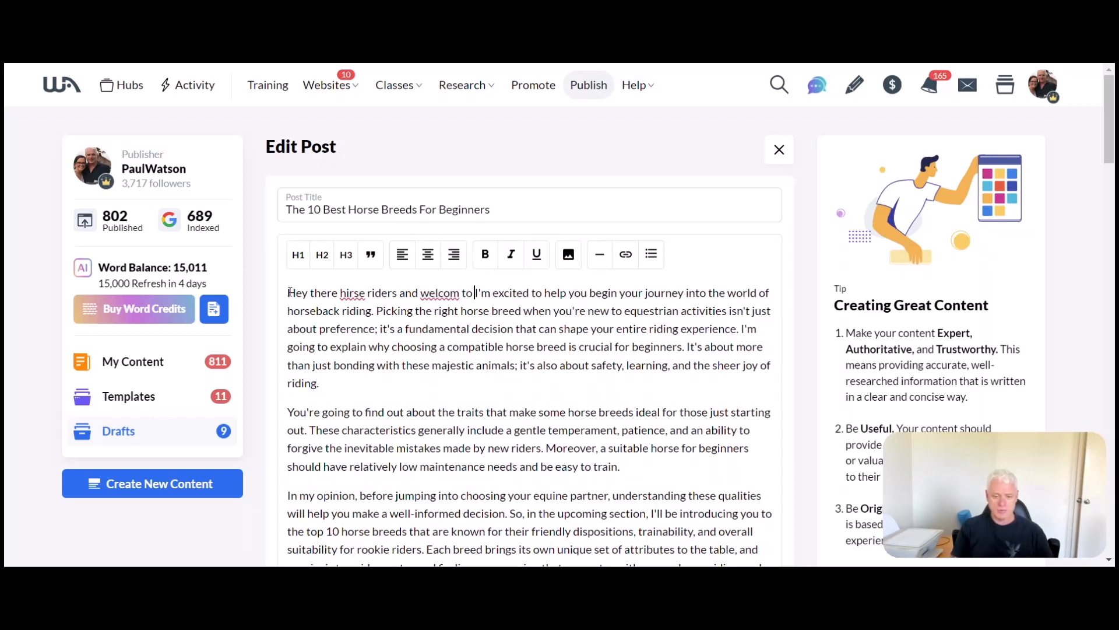
{"action": "key", "text": "BackSpace"}
{"action": "key", "text": "BackSpace"}
{"action": "key", "text": "BackSpace"}
{"action": "type", "text": "e to m"}
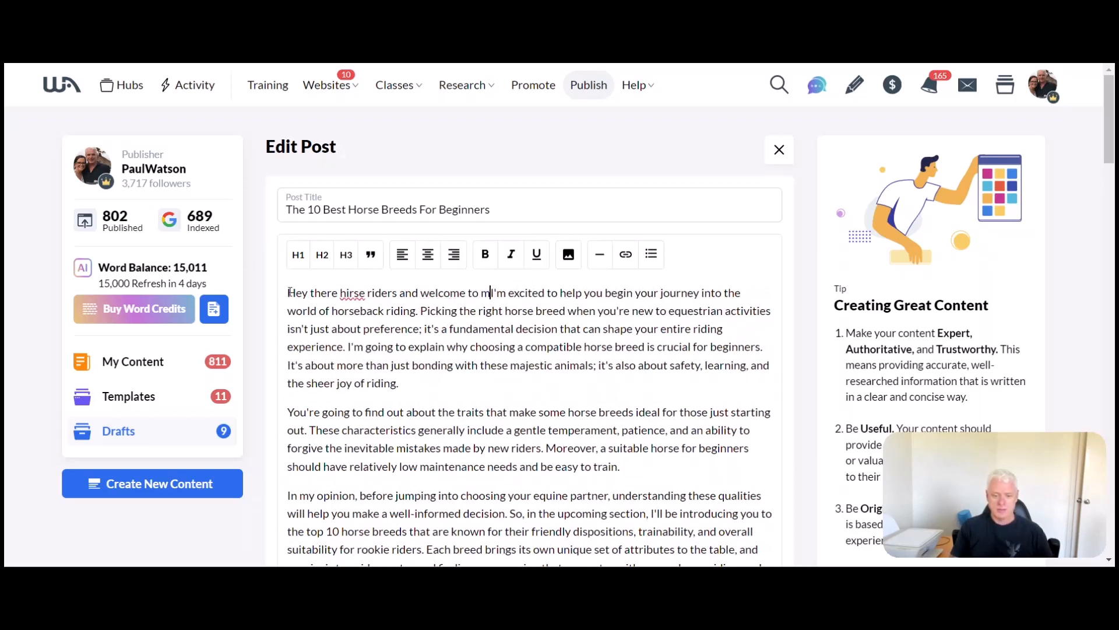
{"action": "type", "text": "y post where we wil"}
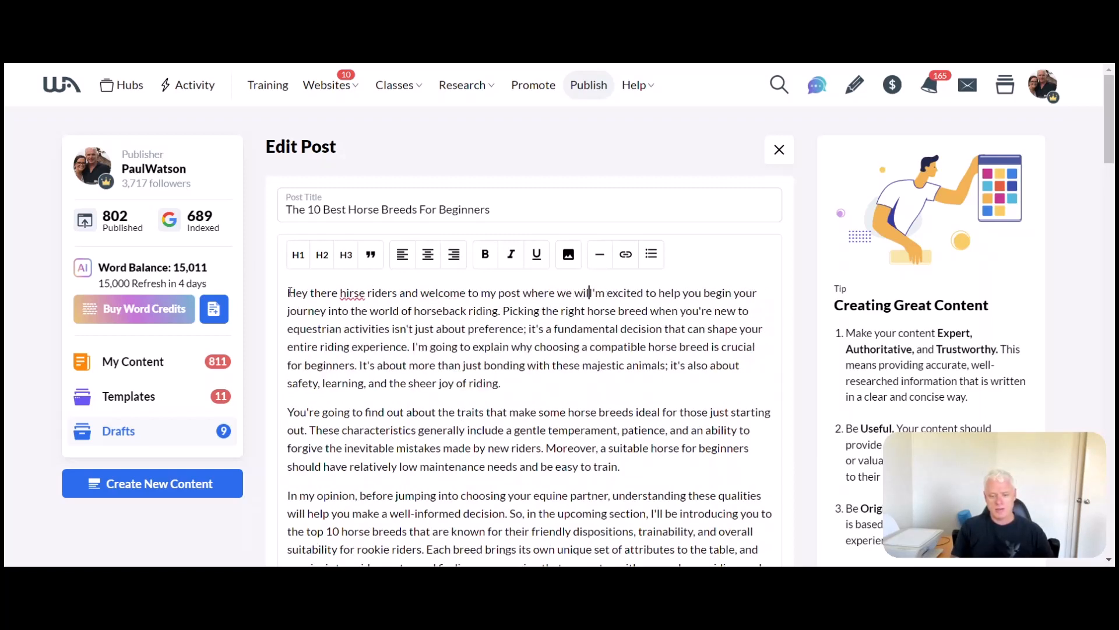
{"action": "type", "text": "l check out my"}
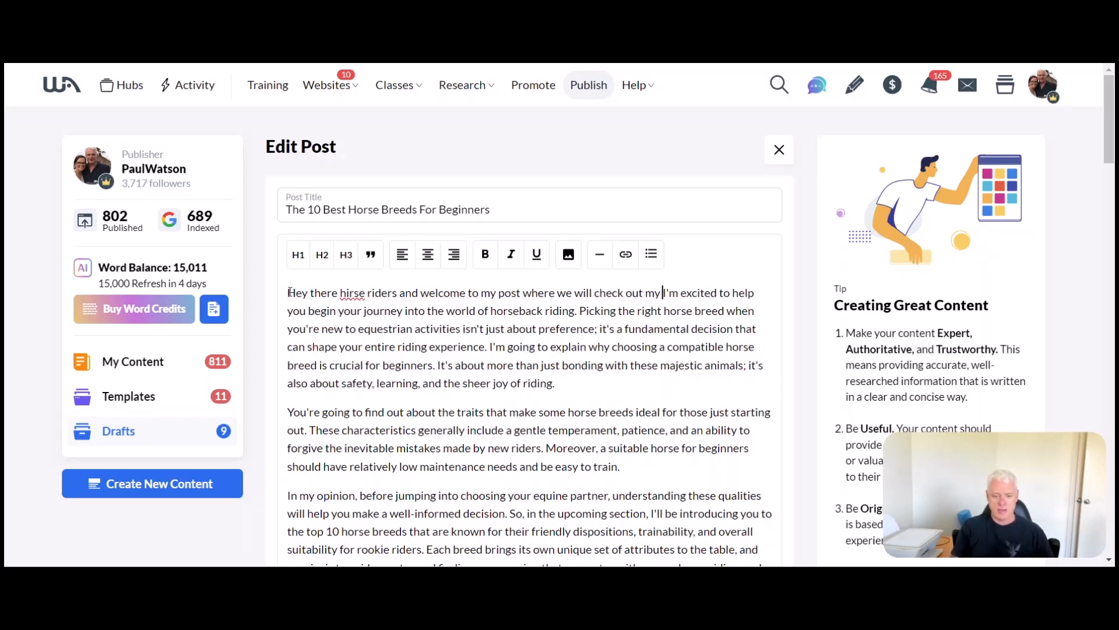
{"action": "type", "text": " 10 bes"}
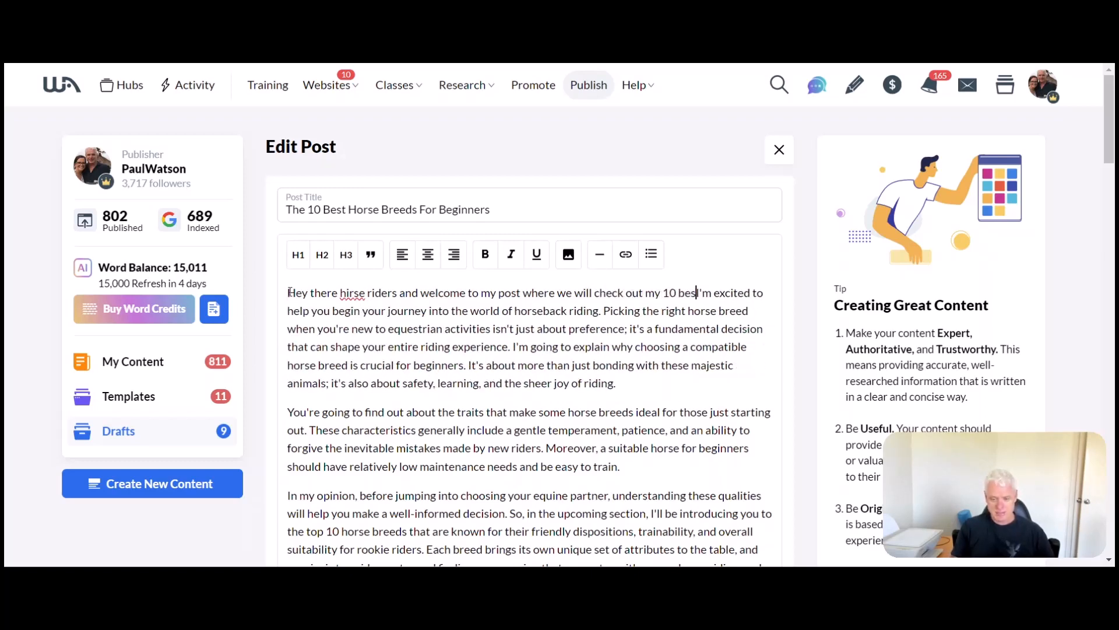
{"action": "type", "text": "t horse"}
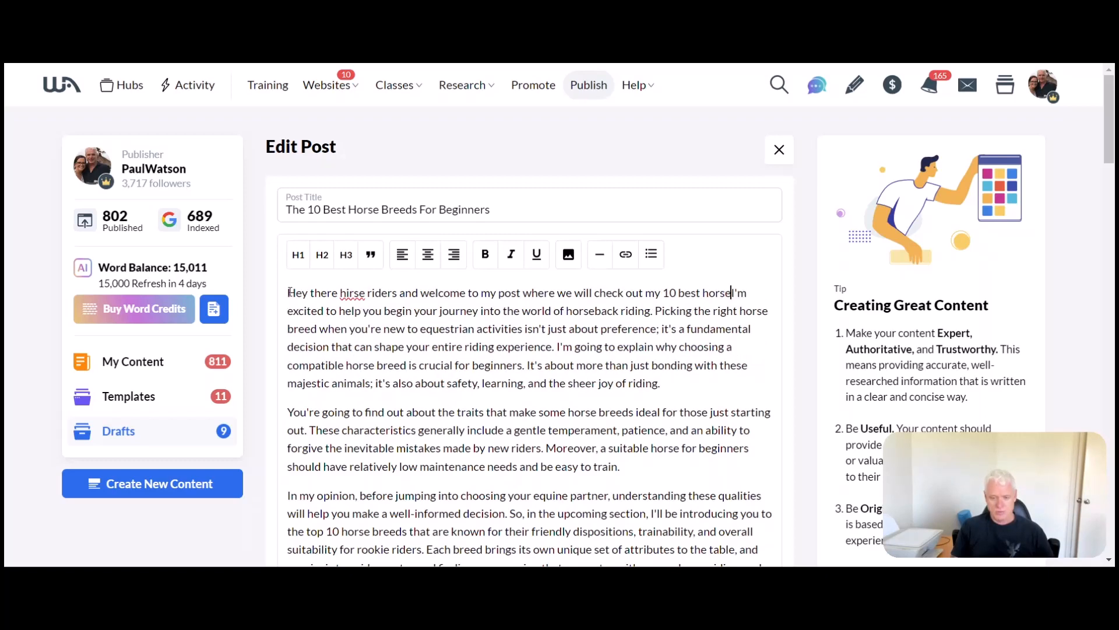
{"action": "type", "text": " brees"}
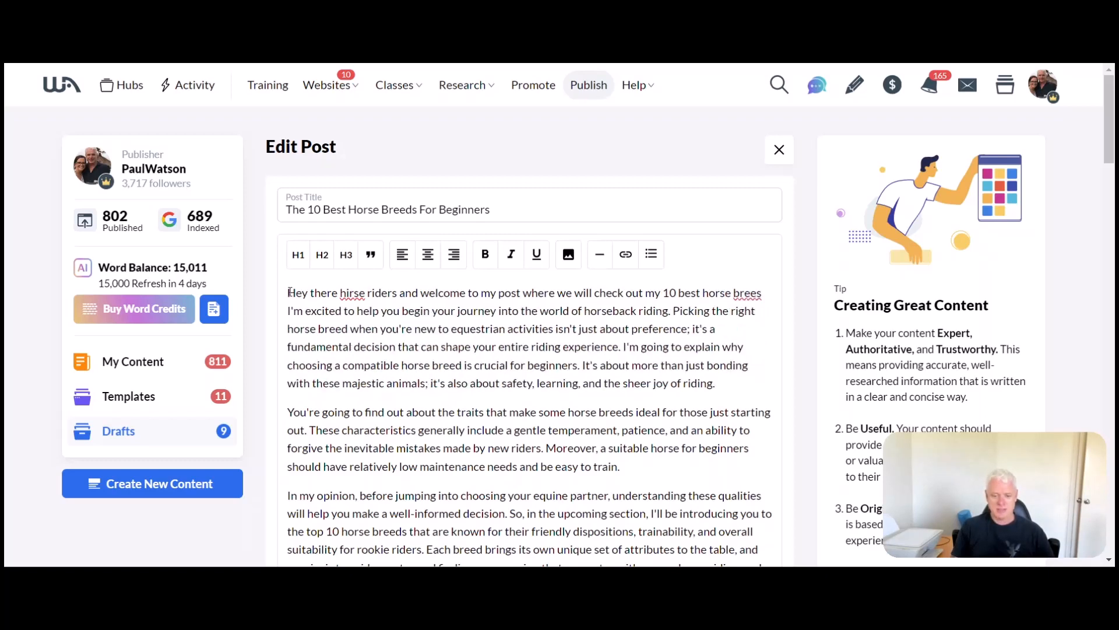
{"action": "key", "text": "BackSpace"}
{"action": "key", "text": "BackSpace"}
{"action": "type", "text": "ds for "}
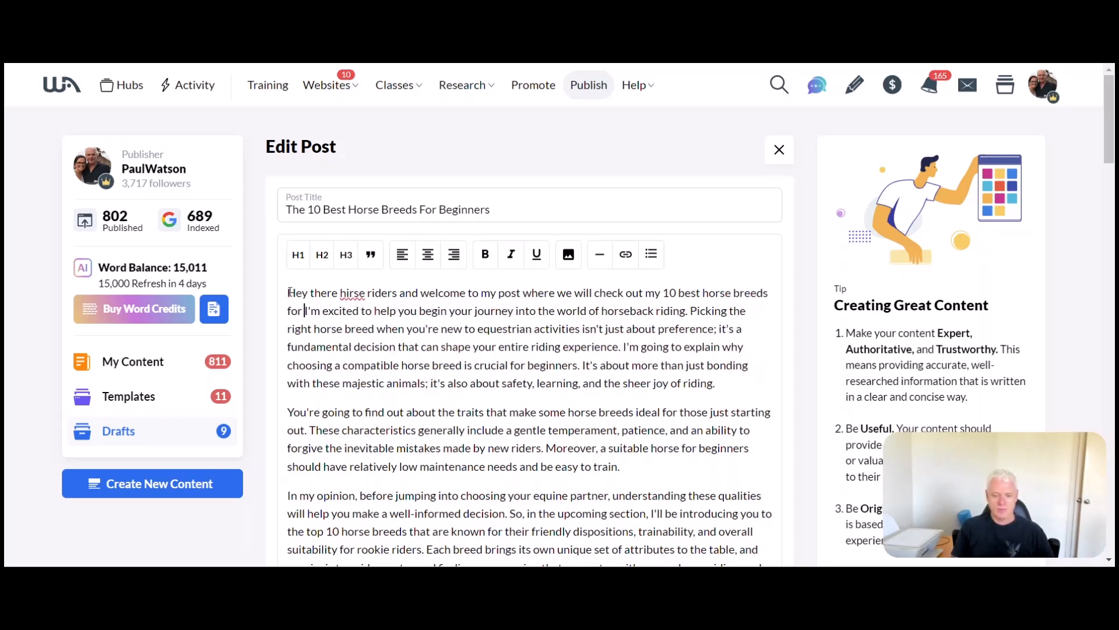
{"action": "type", "text": "beginners"}
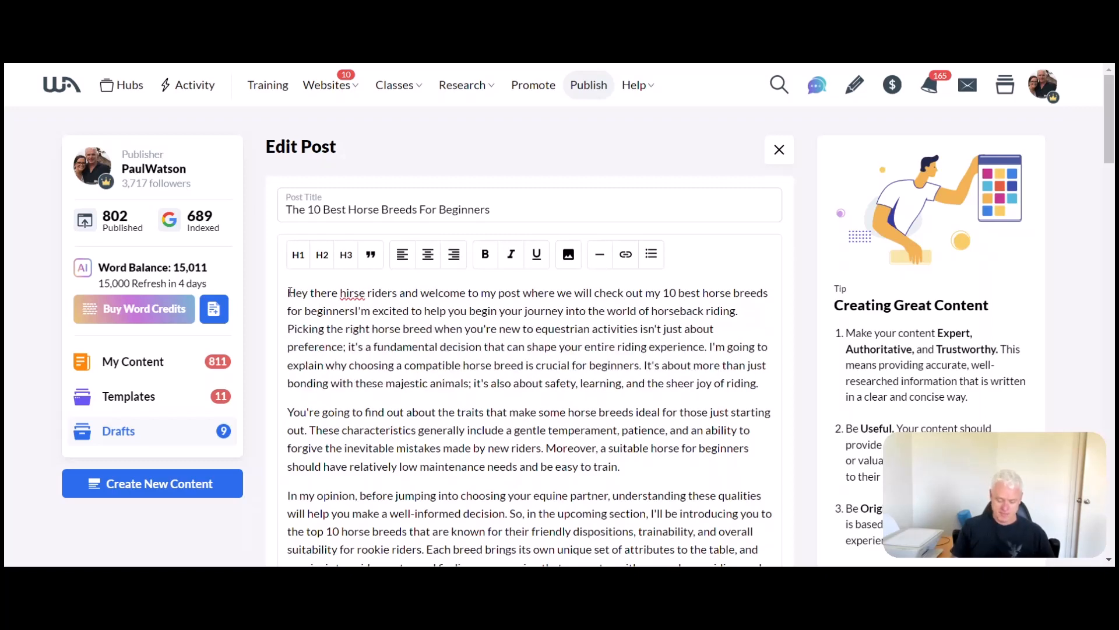
{"action": "type", "text": "."}
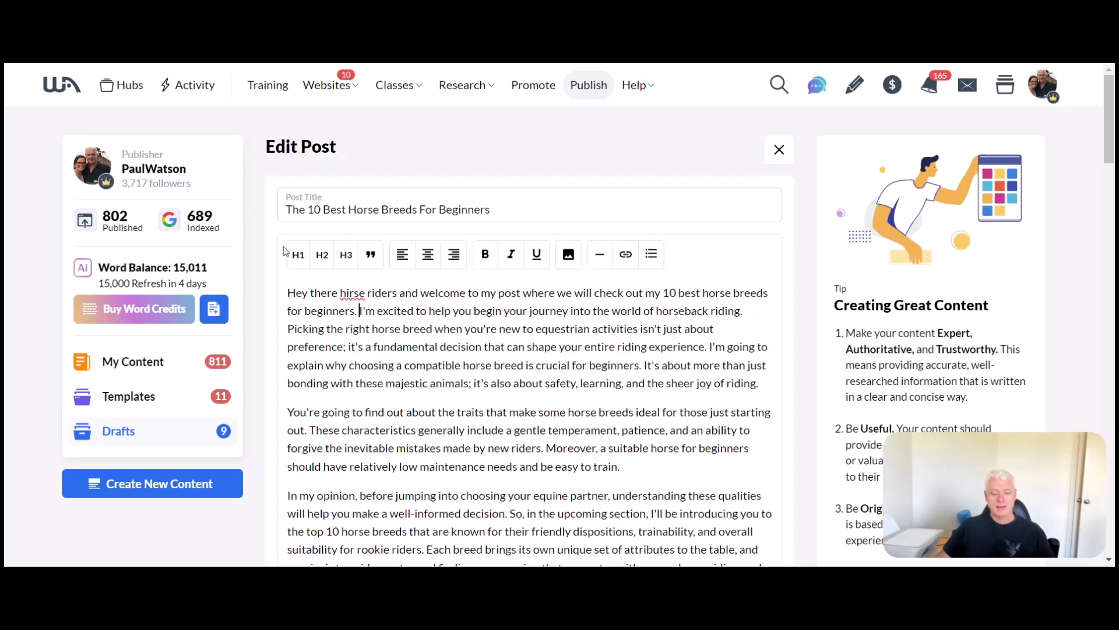
{"action": "right_click", "coordinate": [348, 294]}
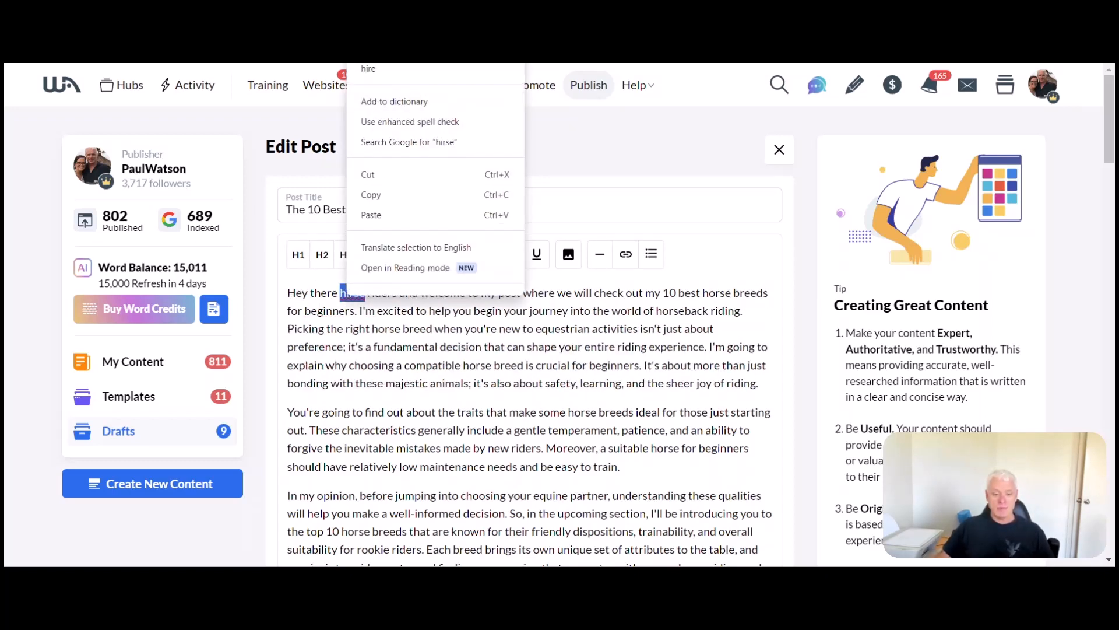
{"action": "left_click", "coordinate": [369, 48]}
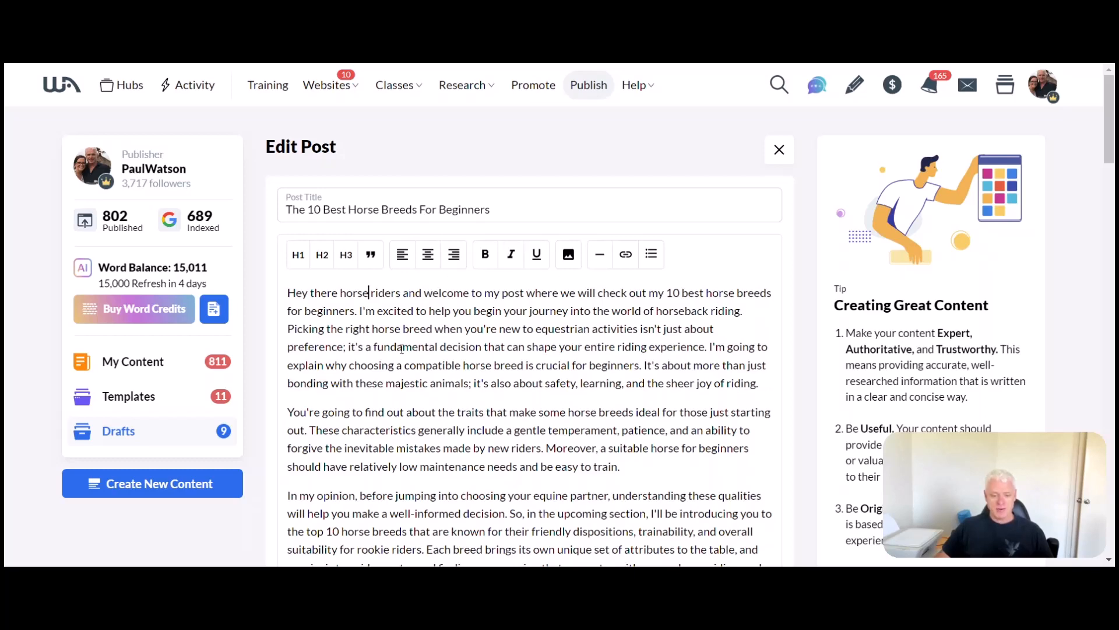
Step: Remove "The 10" from the first section heading so it reads "Best Horse Breeds for Beginners" and differs from the post title
{"action": "scroll", "coordinate": [402, 349], "scroll_direction": "down", "scroll_amount": 3}
{"action": "scroll", "coordinate": [402, 349], "scroll_direction": "up", "scroll_amount": 3}
{"action": "left_click_drag", "start_coordinate": [287, 210], "coordinate": [649, 229]}
{"action": "scroll", "coordinate": [649, 229], "scroll_direction": "down", "scroll_amount": 4}
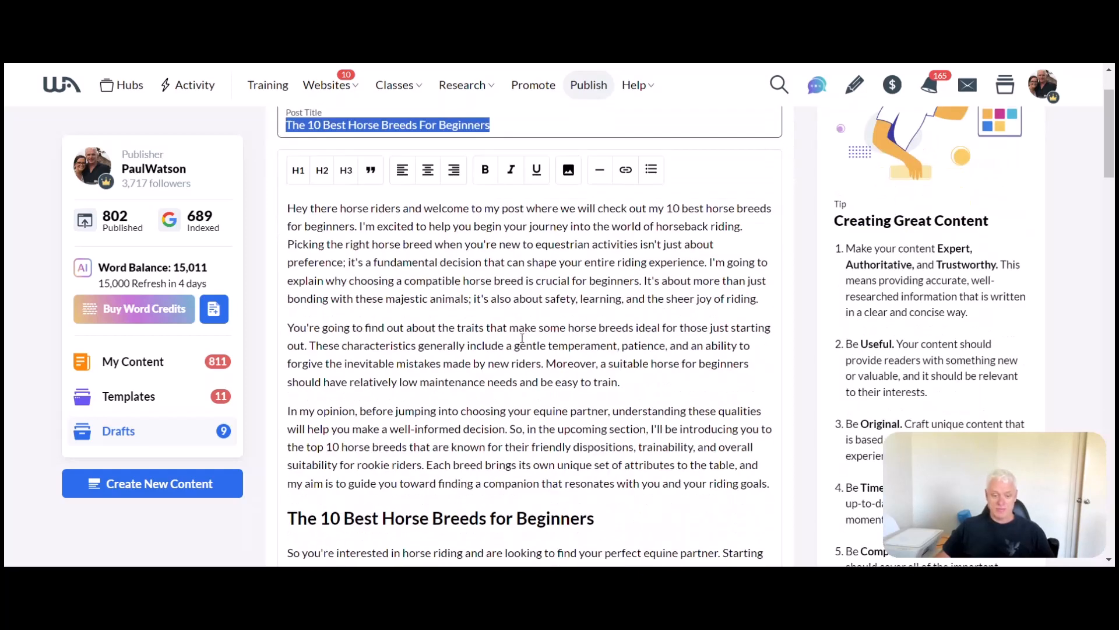
{"action": "left_click", "coordinate": [402, 386]}
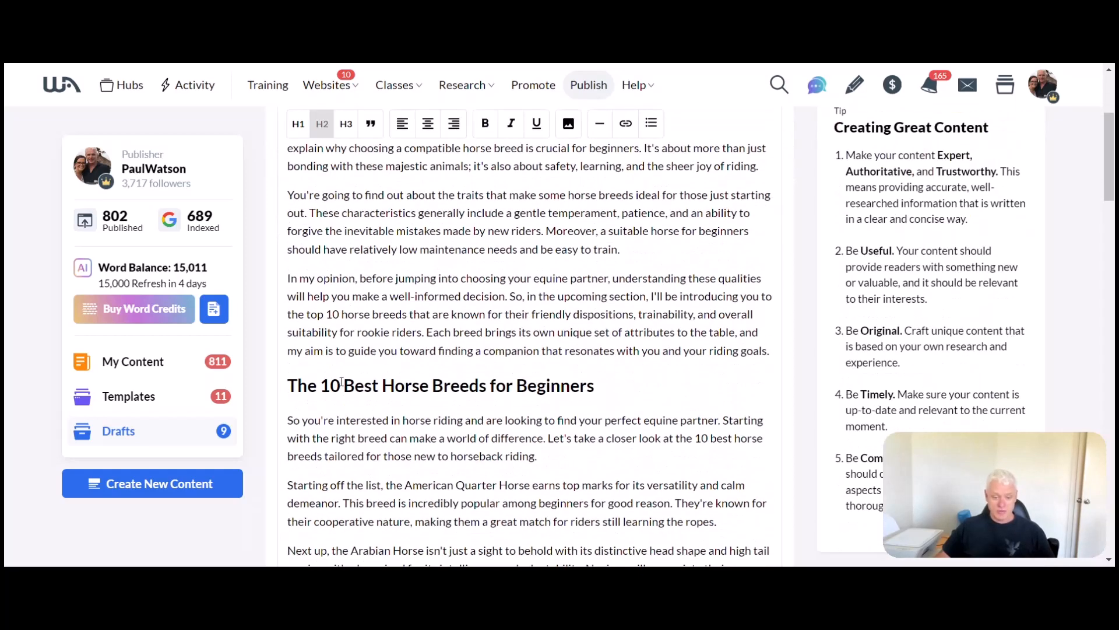
{"action": "left_click_drag", "start_coordinate": [344, 386], "coordinate": [287, 386]}
{"action": "key", "text": "BackSpace"}
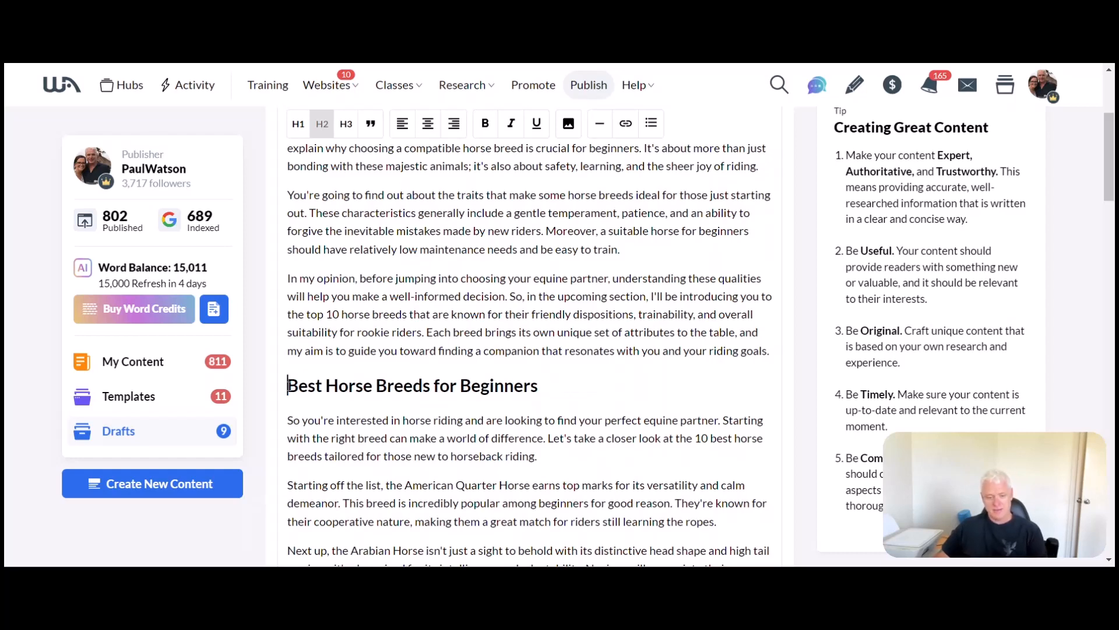
{"action": "left_click", "coordinate": [342, 388]}
Step: Review the edited article from the introduction through the numbered breed subheadings and images to "Characteristics of an Ideal Beginner's Horse"
{"action": "scroll", "coordinate": [673, 356], "scroll_direction": "down", "scroll_amount": 3}
{"action": "scroll", "coordinate": [673, 356], "scroll_direction": "down", "scroll_amount": 1}
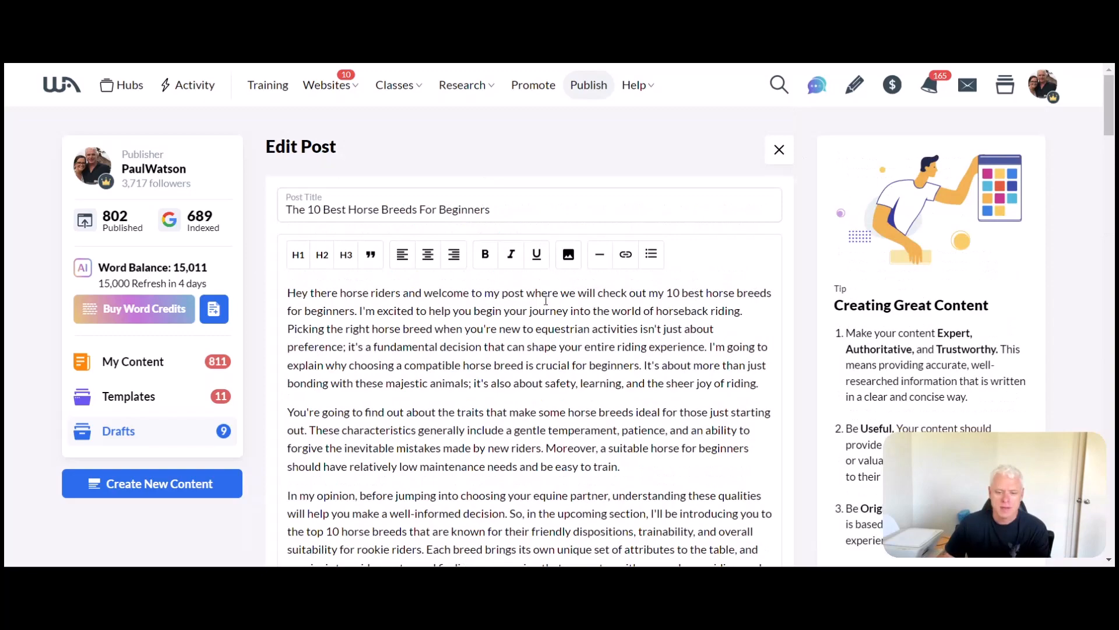
{"action": "scroll", "coordinate": [546, 313], "scroll_direction": "down", "scroll_amount": 5}
{"action": "scroll", "coordinate": [547, 312], "scroll_direction": "up", "scroll_amount": 4}
{"action": "scroll", "coordinate": [546, 312], "scroll_direction": "down", "scroll_amount": 5}
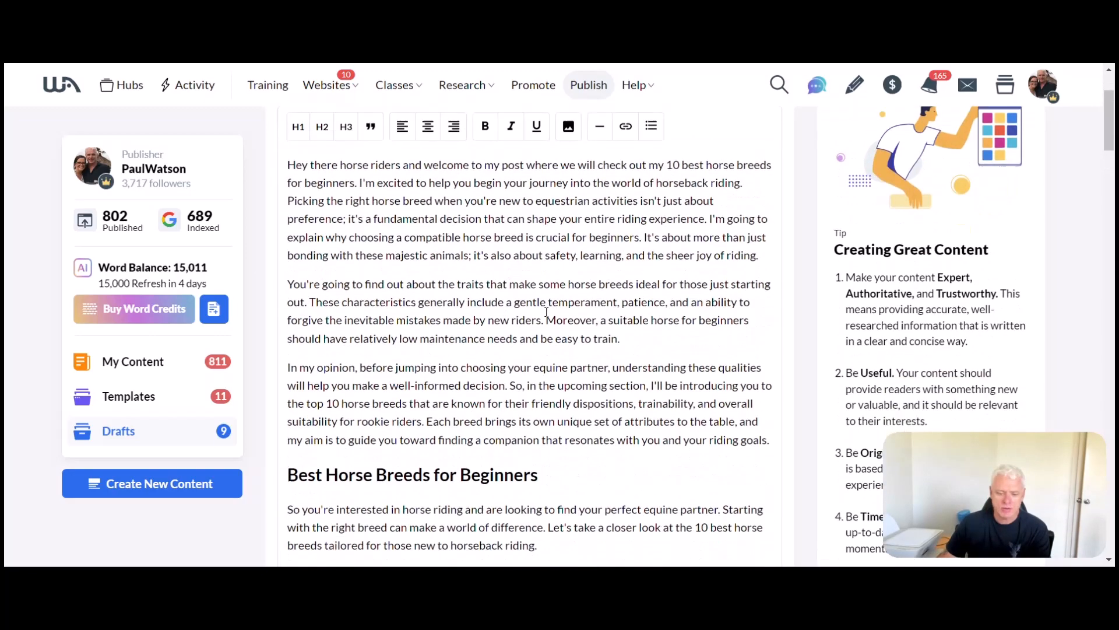
{"action": "scroll", "coordinate": [546, 312], "scroll_direction": "down", "scroll_amount": 1}
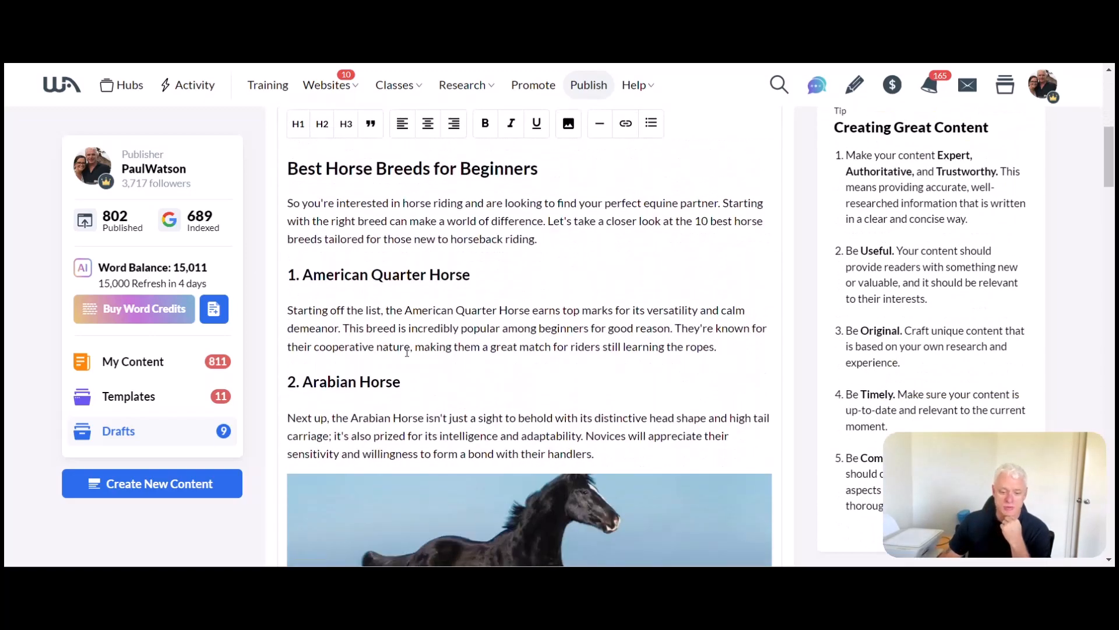
{"action": "scroll", "coordinate": [406, 353], "scroll_direction": "down", "scroll_amount": 6}
{"action": "scroll", "coordinate": [406, 353], "scroll_direction": "down", "scroll_amount": 14}
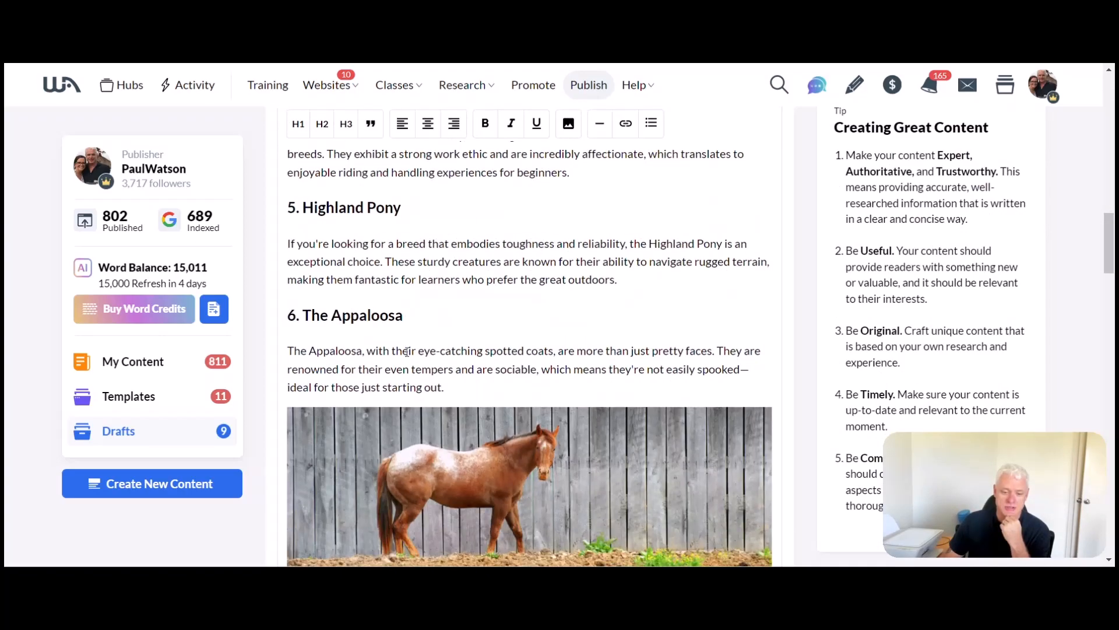
{"action": "scroll", "coordinate": [407, 352], "scroll_direction": "down", "scroll_amount": 15}
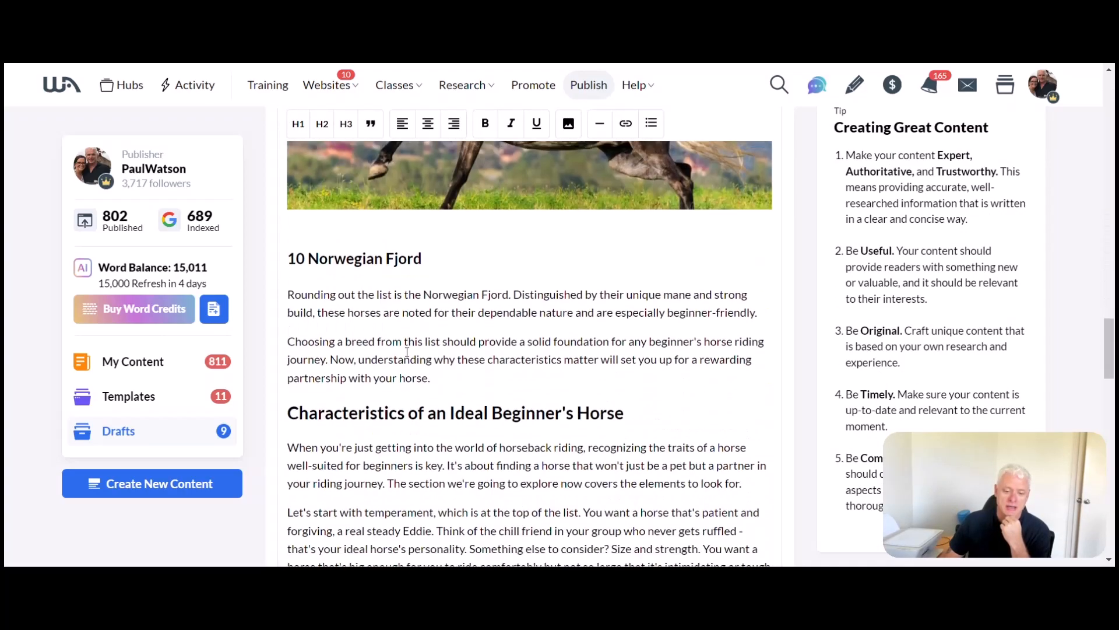
{"action": "scroll", "coordinate": [407, 351], "scroll_direction": "up", "scroll_amount": 20}
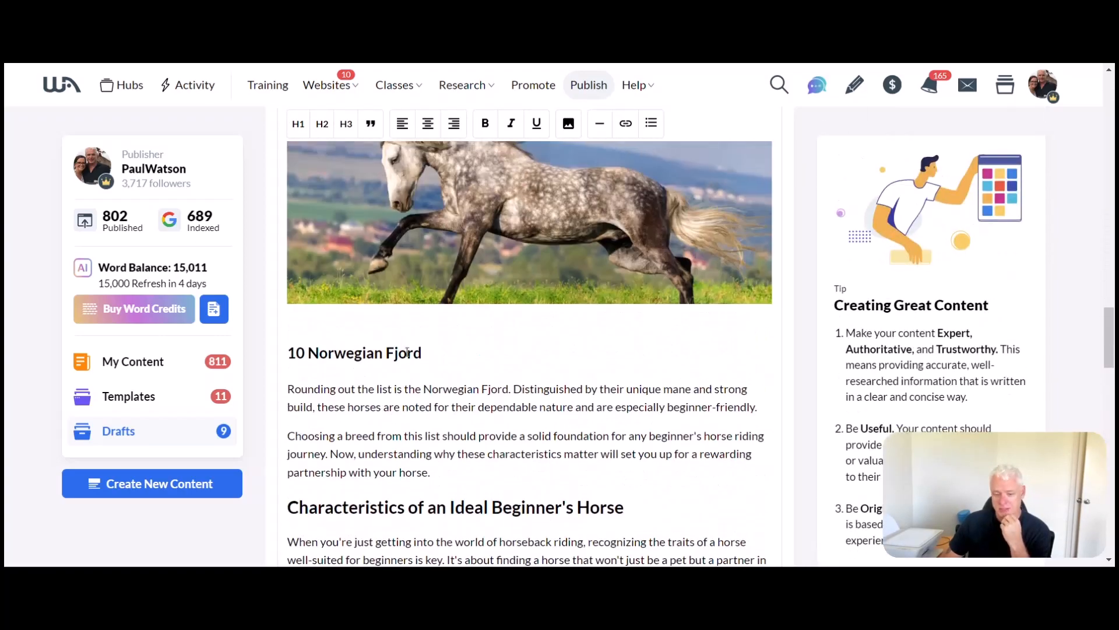
{"action": "scroll", "coordinate": [406, 351], "scroll_direction": "up", "scroll_amount": 12}
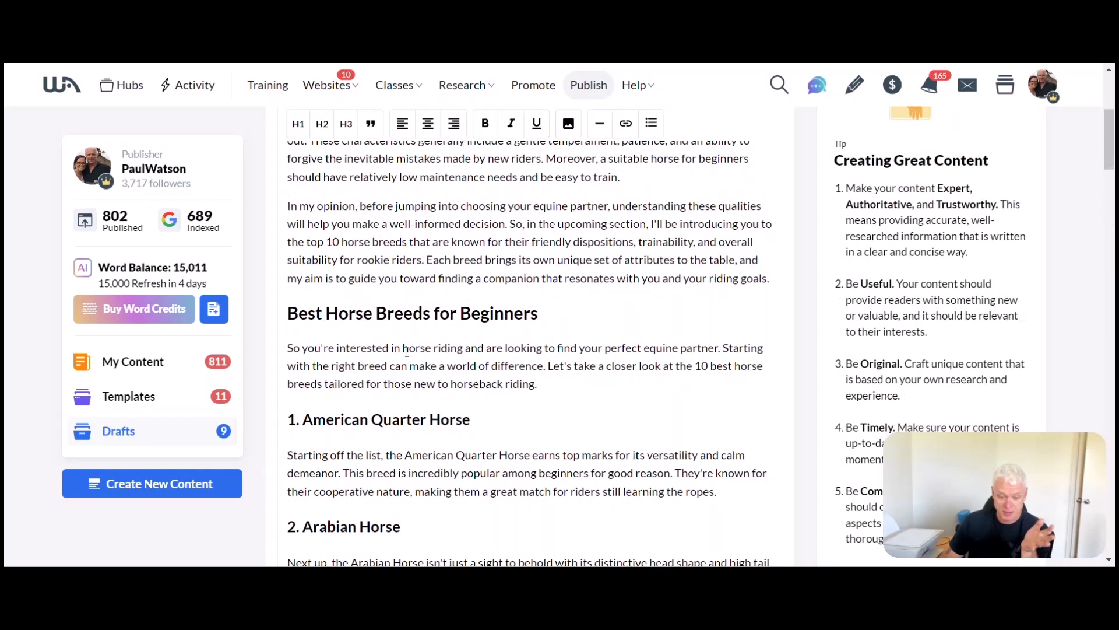
Step: Add the line "Why is this good for beginners?" below the American Quarter Horse paragraph, followed by an empty line
{"action": "scroll", "coordinate": [407, 352], "scroll_direction": "down", "scroll_amount": 3}
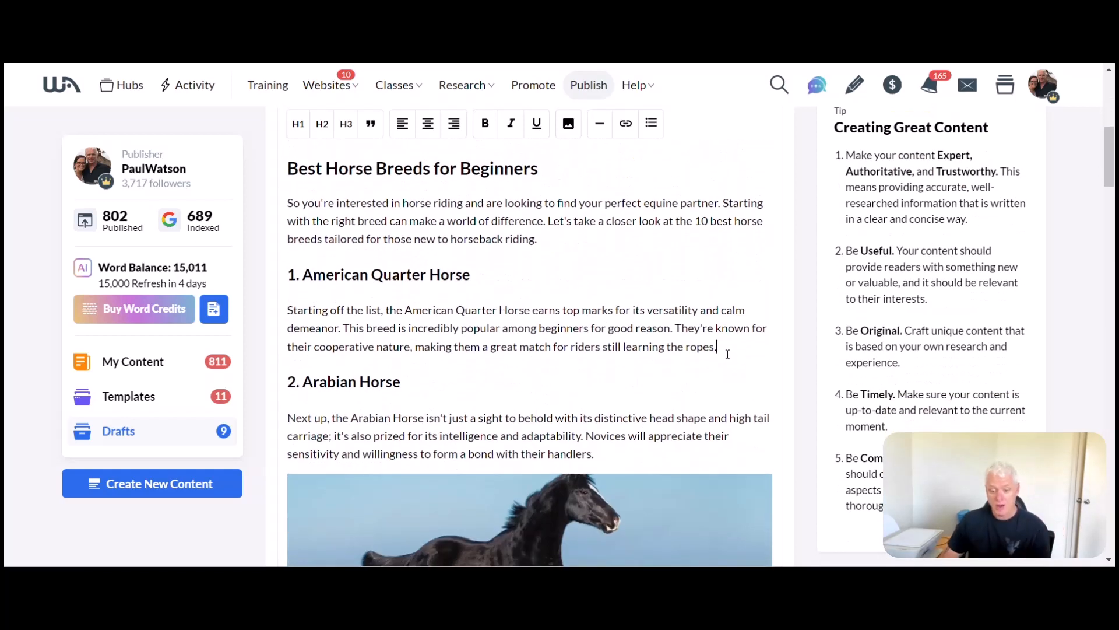
{"action": "left_click", "coordinate": [728, 354]}
{"action": "key", "text": "Return"}
{"action": "type", "text": "Why "}
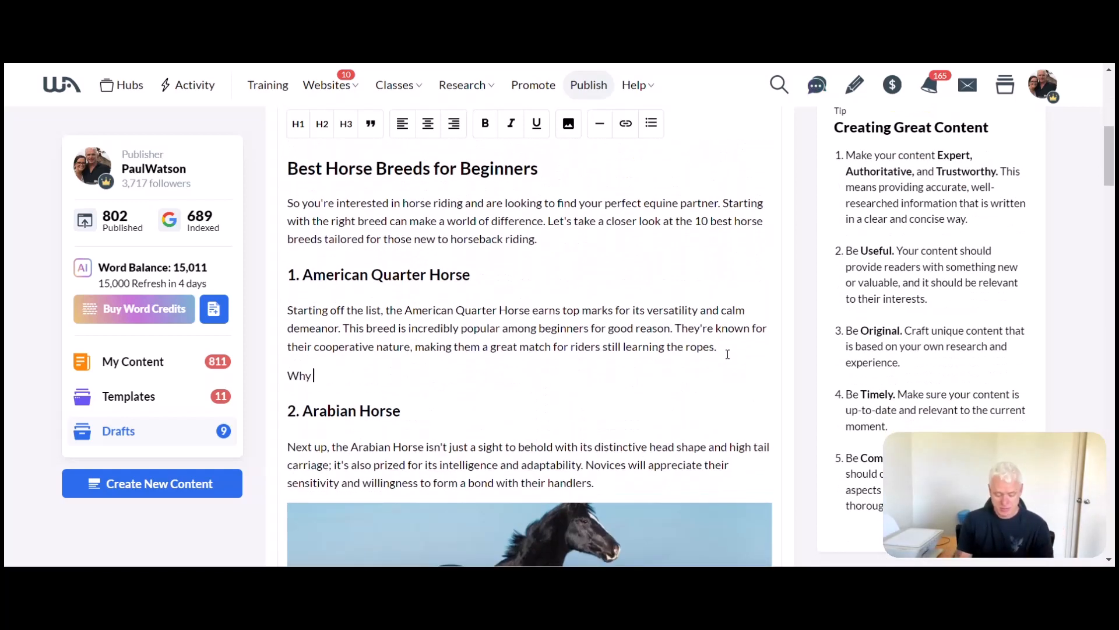
{"action": "type", "text": "is this good for beginners"}
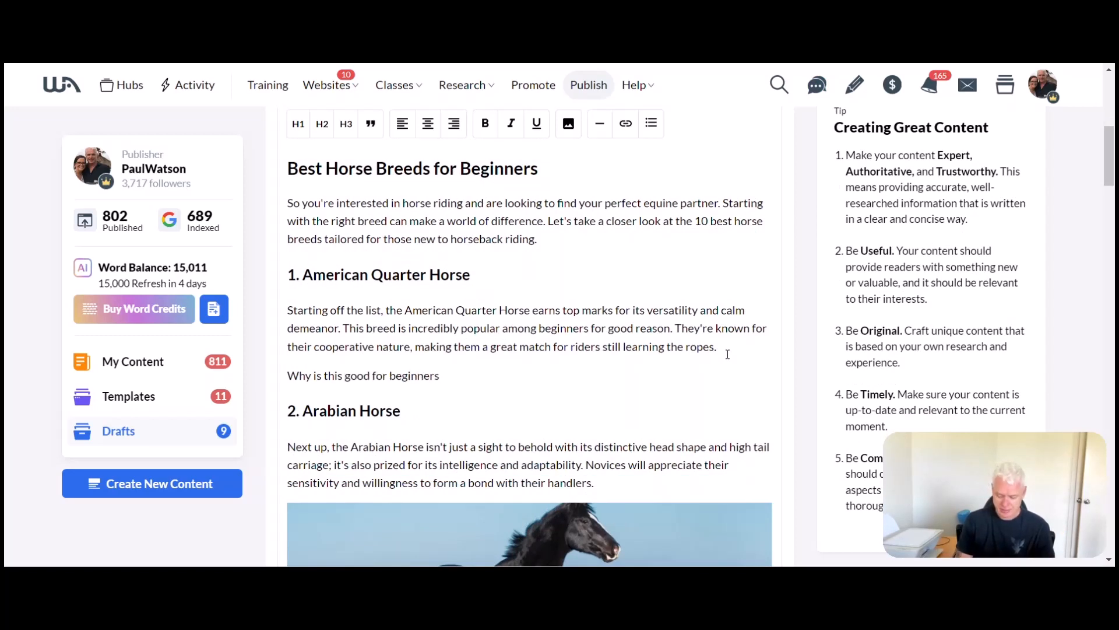
{"action": "type", "text": "?"}
{"action": "key", "text": "Return"}
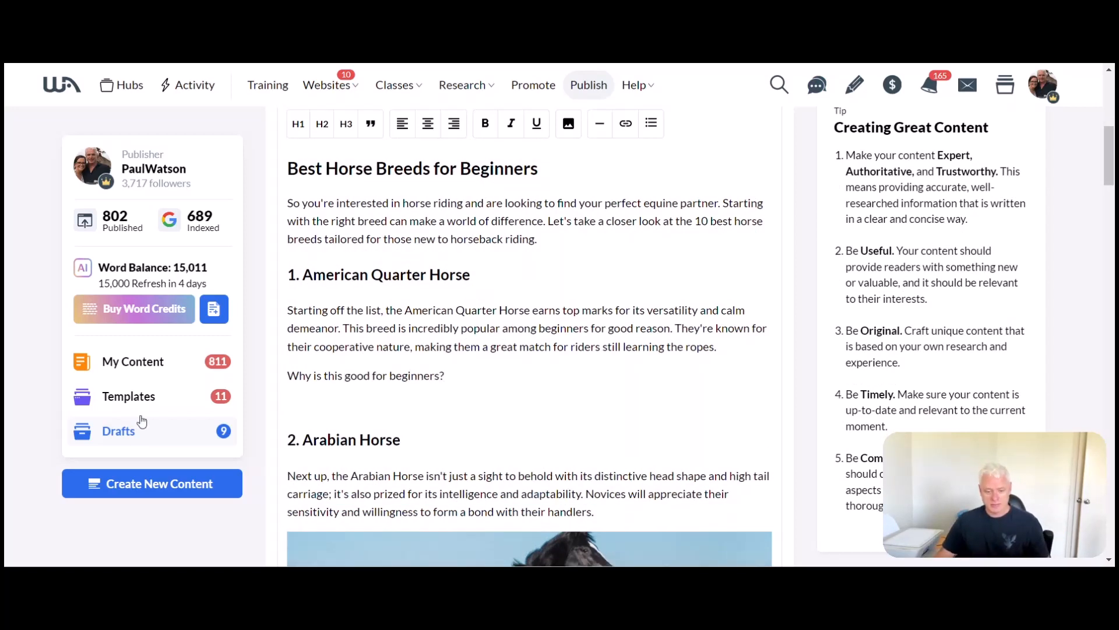
Step: Make the question "Why is this good for beginners?" bold and insert another blank line beneath it
{"action": "left_click_drag", "start_coordinate": [447, 377], "coordinate": [262, 380]}
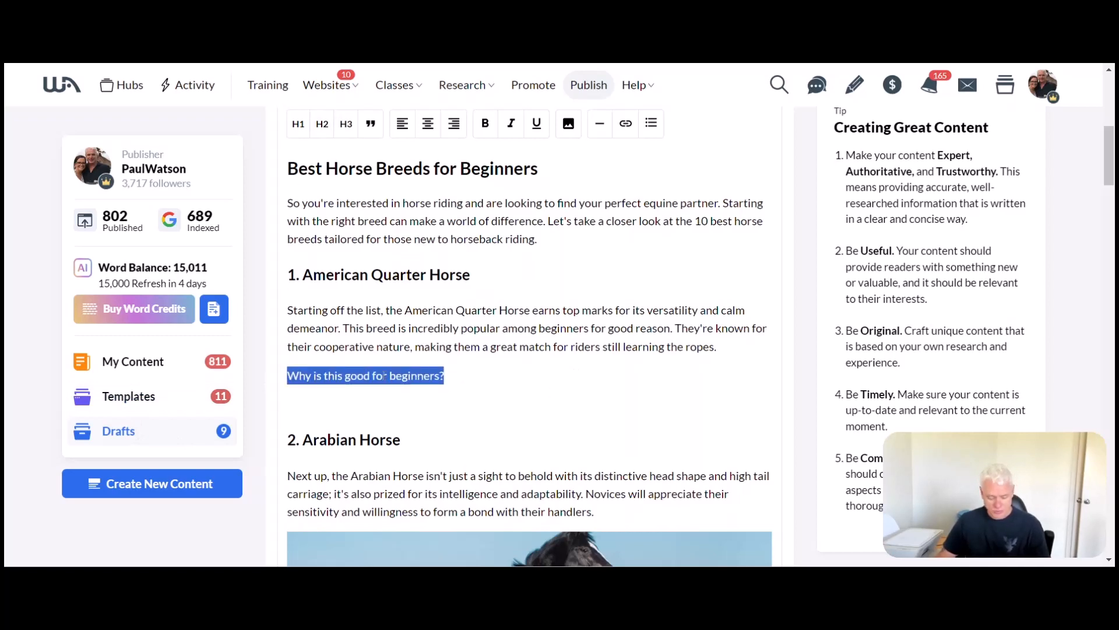
{"action": "key", "text": "ctrl+b"}
{"action": "left_click", "coordinate": [462, 379]}
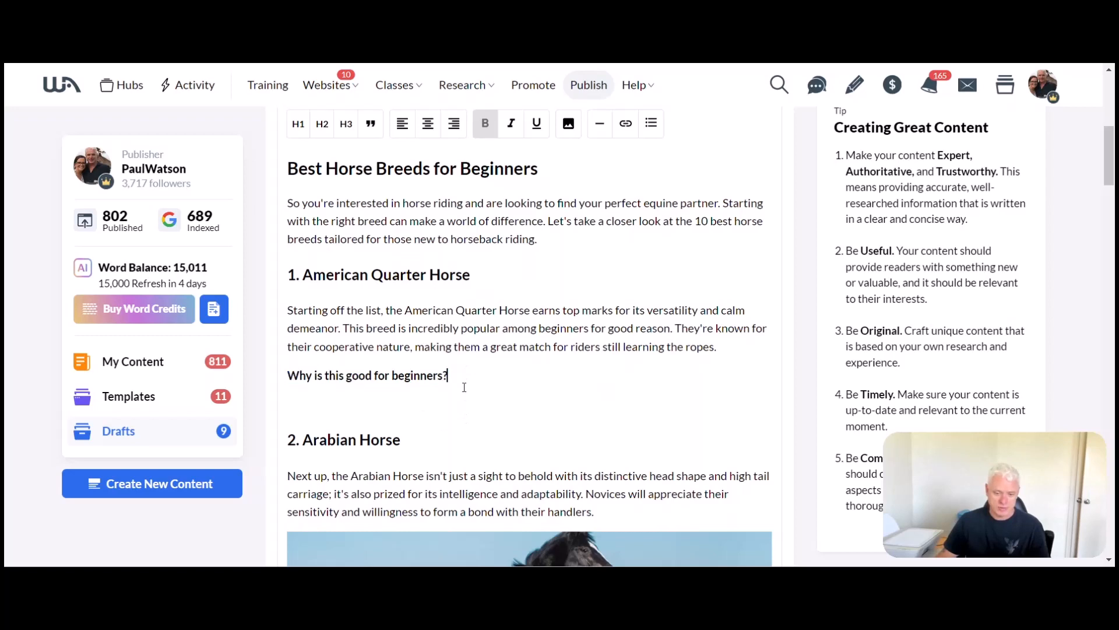
{"action": "key", "text": "Return"}
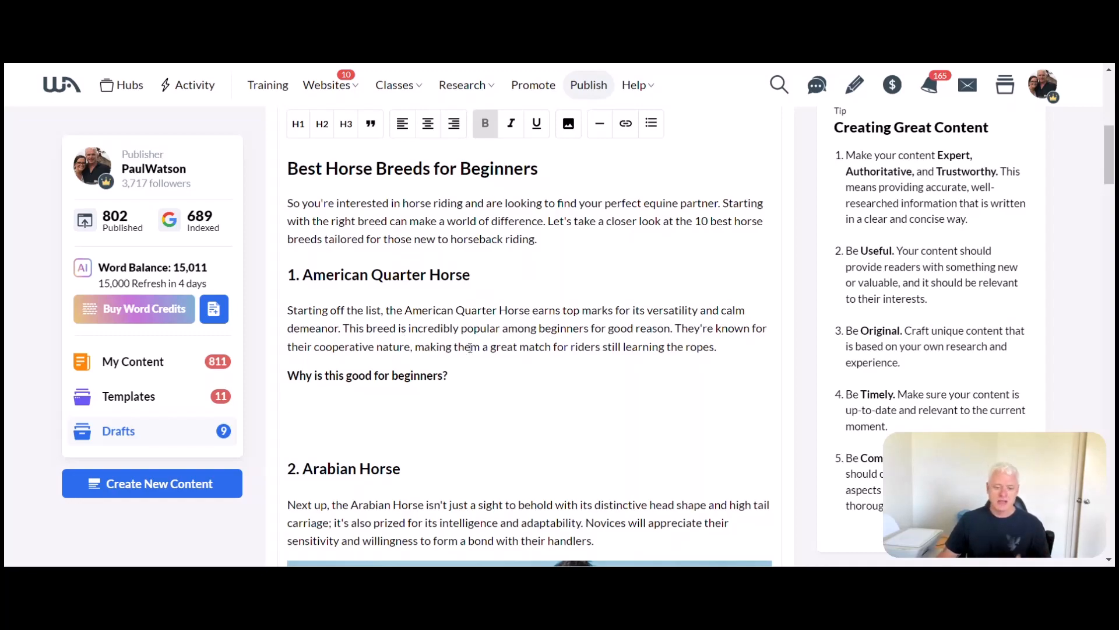
Step: Split the introduction's first paragraph so that "I'm going to explain why choosing a compatible horse breed" starts a new paragraph
{"action": "scroll", "coordinate": [470, 348], "scroll_direction": "down", "scroll_amount": 15}
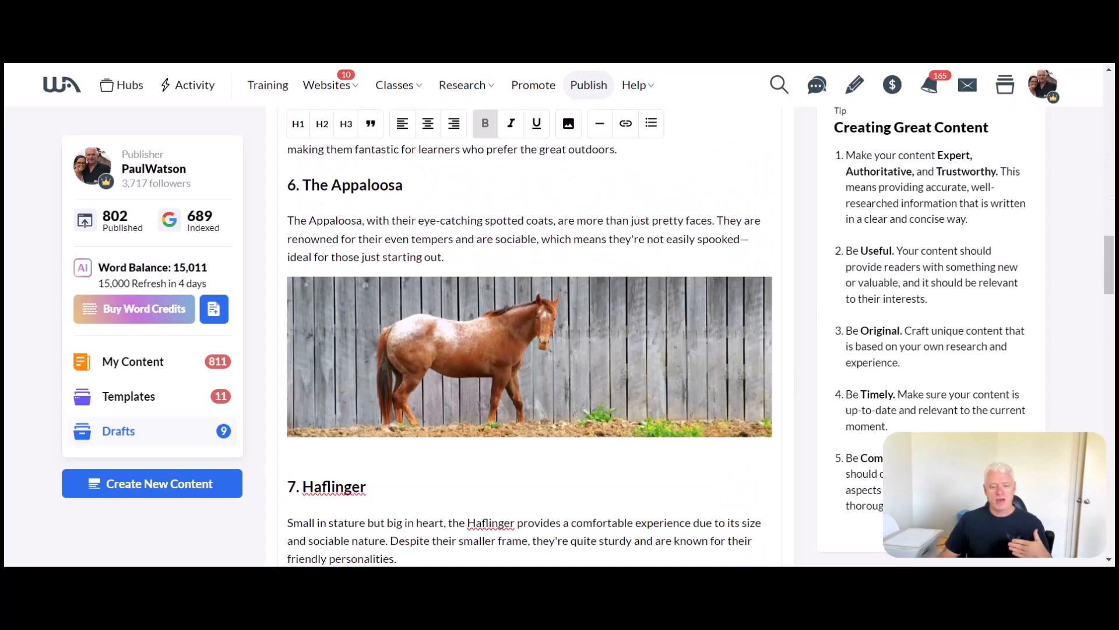
{"action": "scroll", "coordinate": [480, 406], "scroll_direction": "down", "scroll_amount": 15}
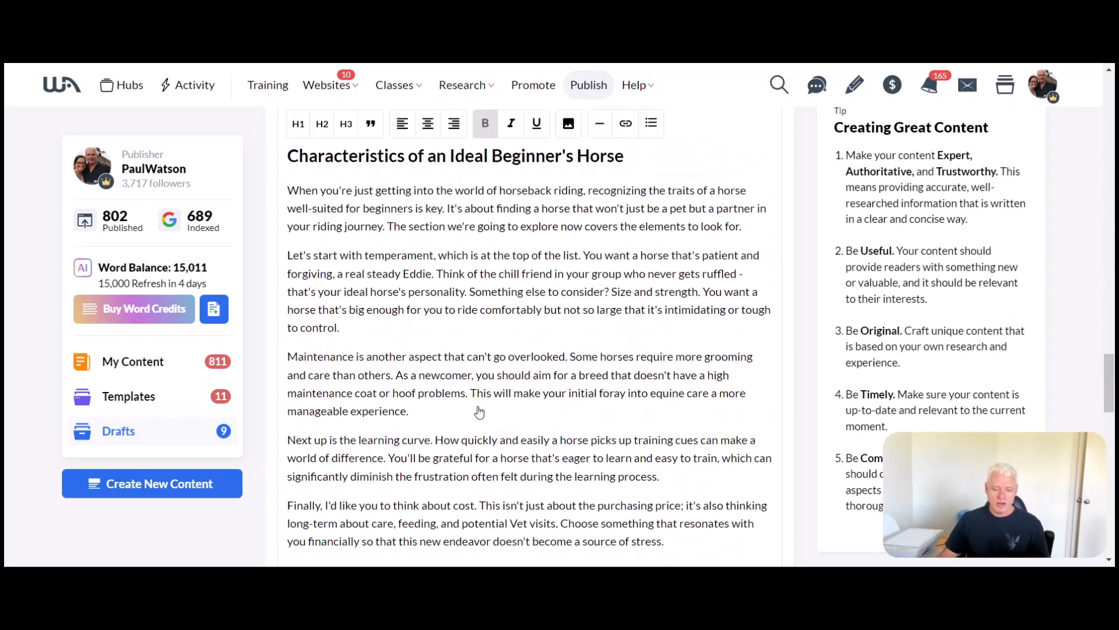
{"action": "scroll", "coordinate": [479, 412], "scroll_direction": "up", "scroll_amount": 20}
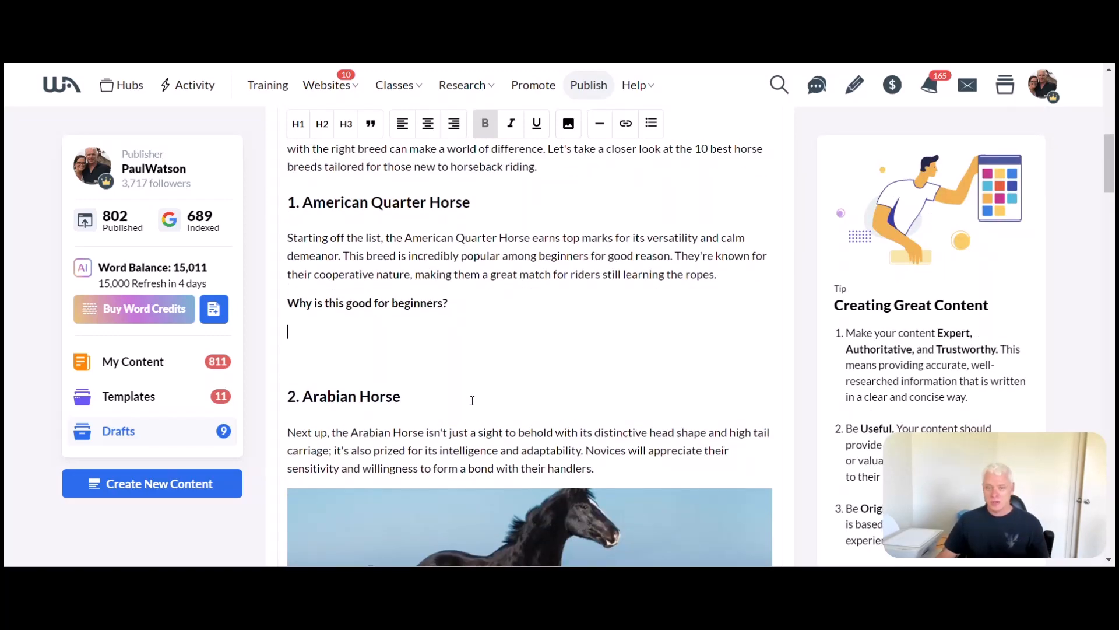
{"action": "scroll", "coordinate": [473, 400], "scroll_direction": "up", "scroll_amount": 10}
{"action": "scroll", "coordinate": [473, 400], "scroll_direction": "down", "scroll_amount": 1}
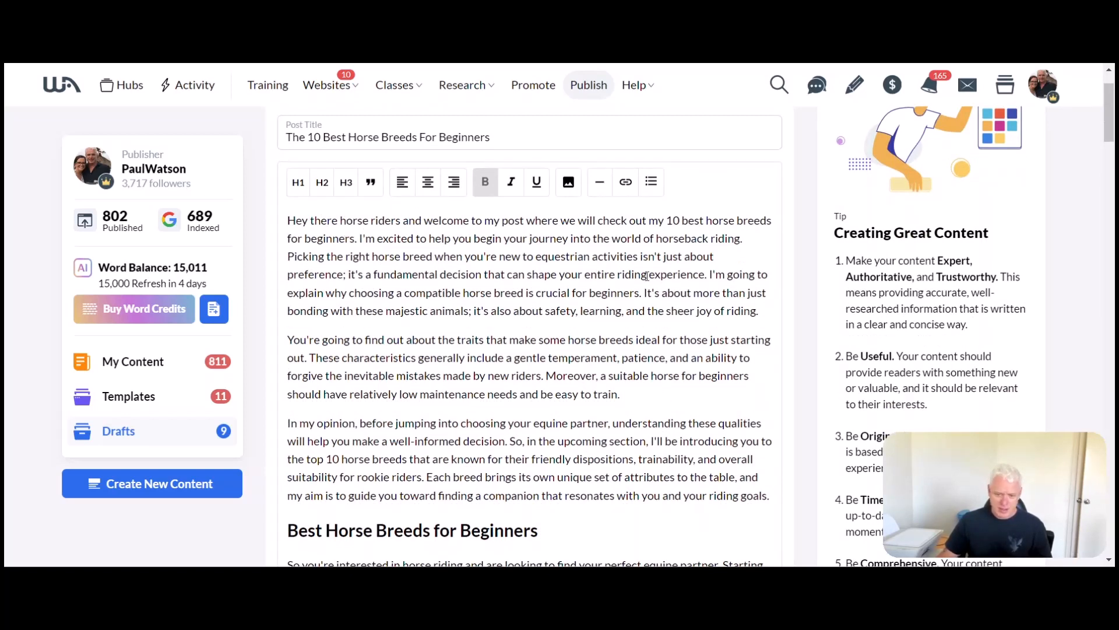
{"action": "left_click", "coordinate": [709, 275]}
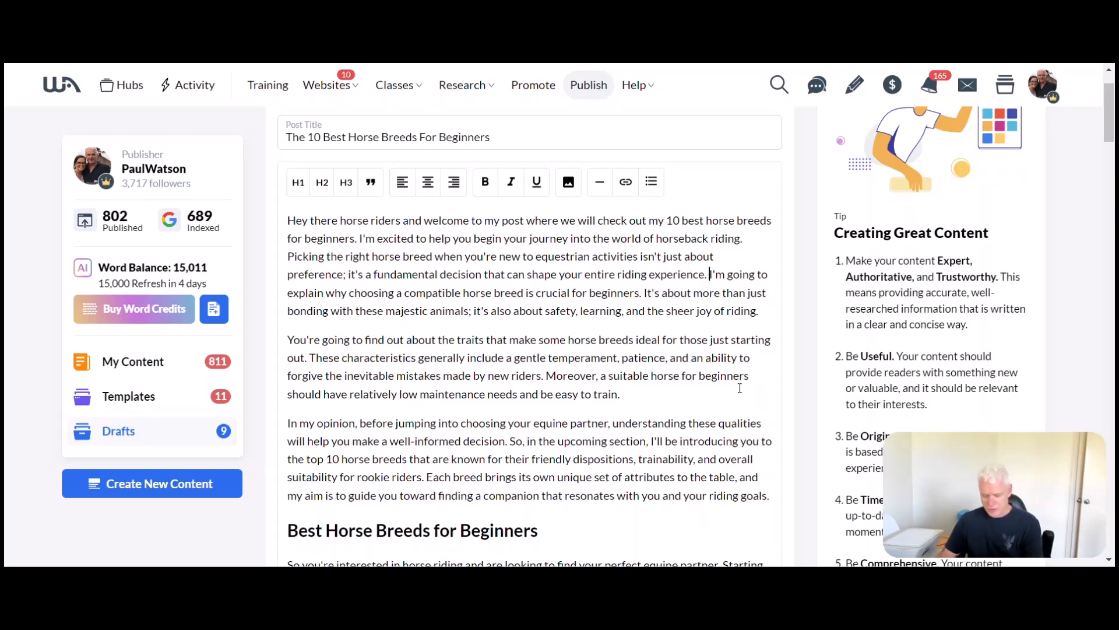
{"action": "key", "text": "Return"}
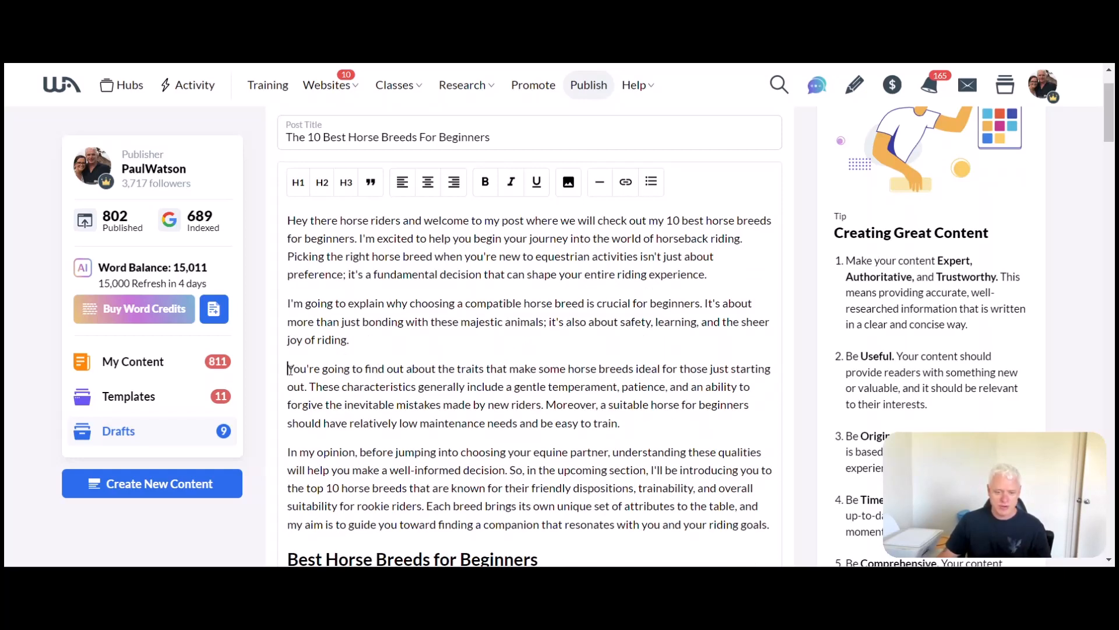
Step: Delete the two introduction paragraphs from "You're going to find out about the traits" through "your riding goals", leaving no empty line
{"action": "left_click_drag", "start_coordinate": [293, 378], "coordinate": [773, 450]}
{"action": "scroll", "coordinate": [601, 452], "scroll_direction": "down", "scroll_amount": 1}
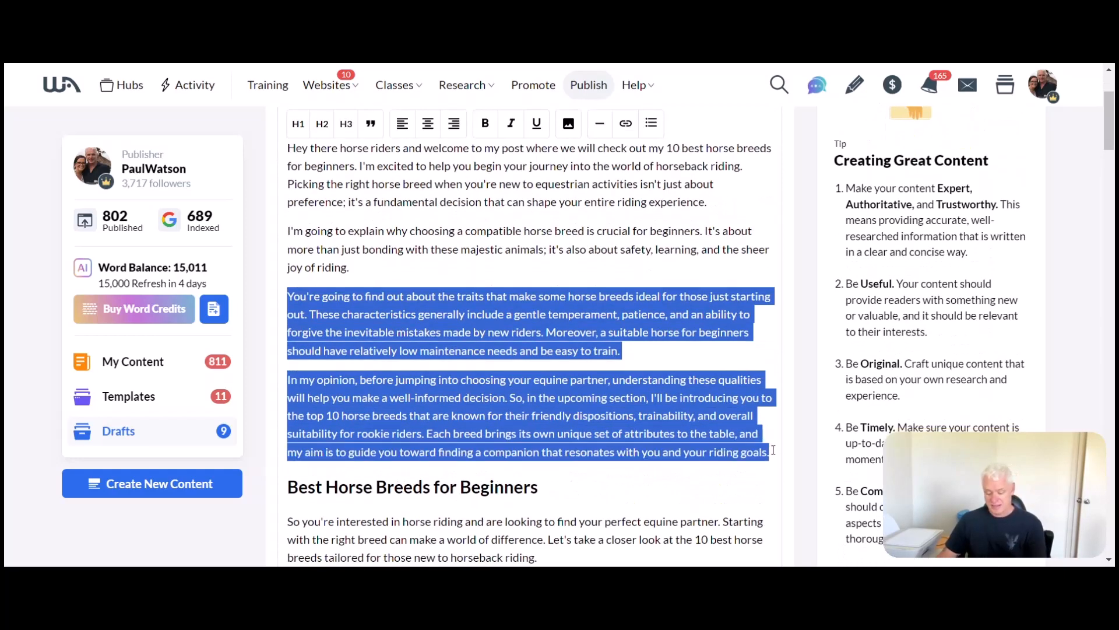
{"action": "key", "text": "BackSpace"}
{"action": "key", "text": "BackSpace"}
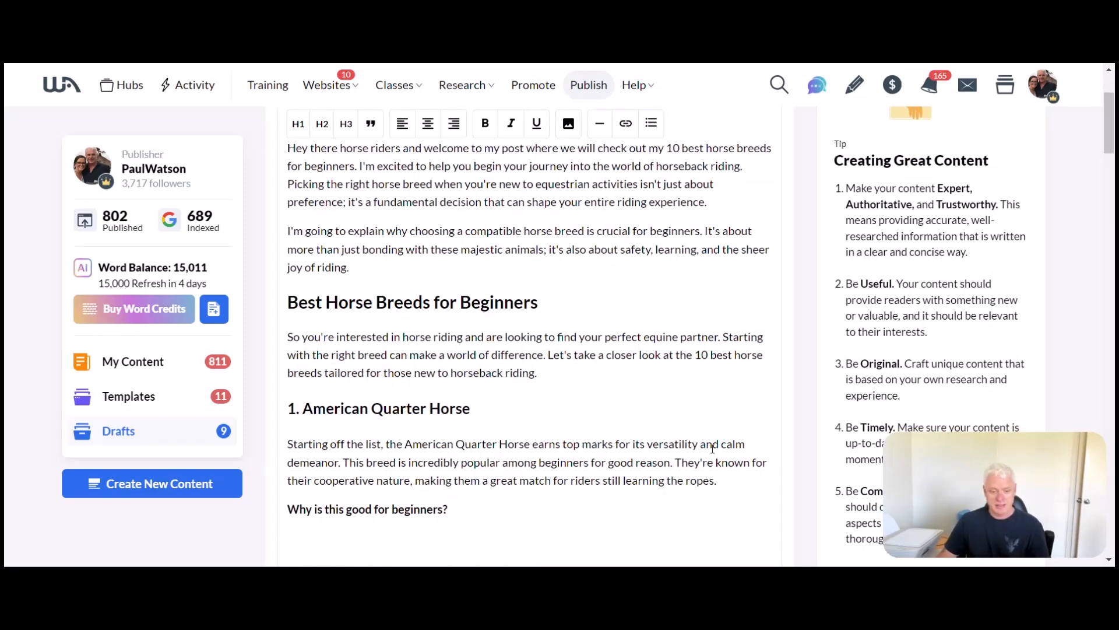
Step: Publish the article as a post on paulrideshorses.com under the admin author
{"action": "scroll", "coordinate": [759, 361], "scroll_direction": "up", "scroll_amount": 2}
{"action": "scroll", "coordinate": [759, 360], "scroll_direction": "down", "scroll_amount": 5}
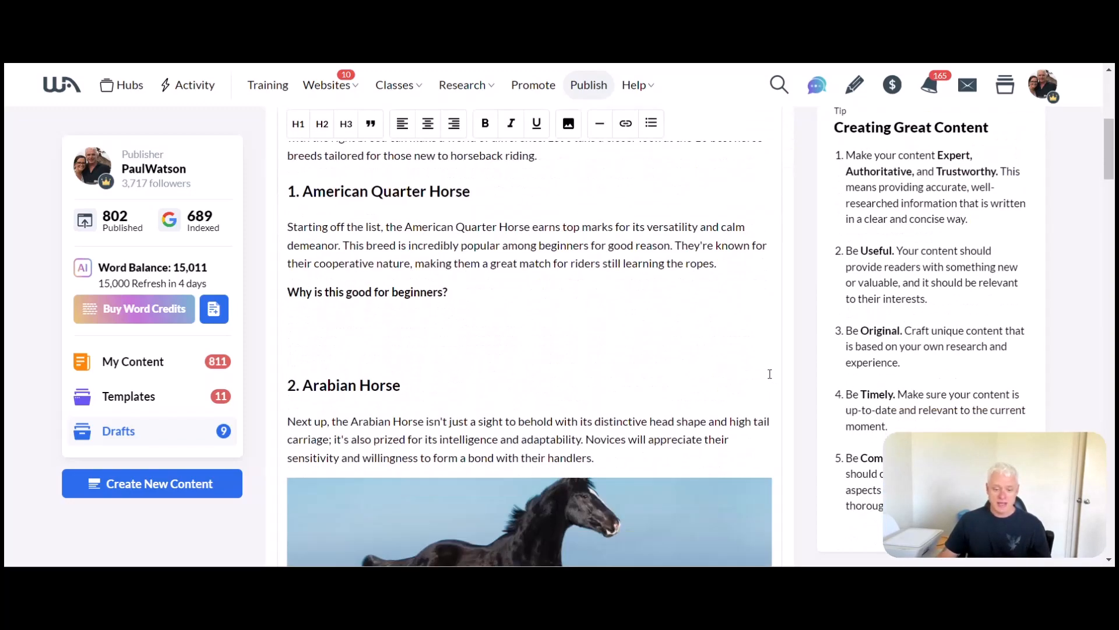
{"action": "scroll", "coordinate": [770, 374], "scroll_direction": "down", "scroll_amount": 20}
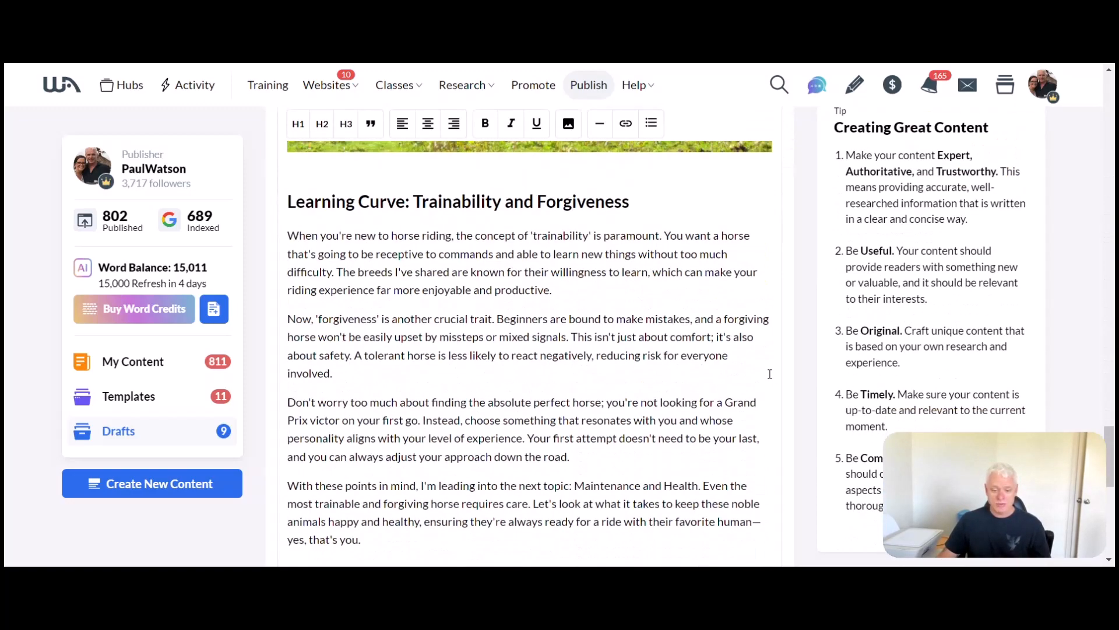
{"action": "scroll", "coordinate": [769, 373], "scroll_direction": "down", "scroll_amount": 10}
{"action": "left_click", "coordinate": [754, 439]}
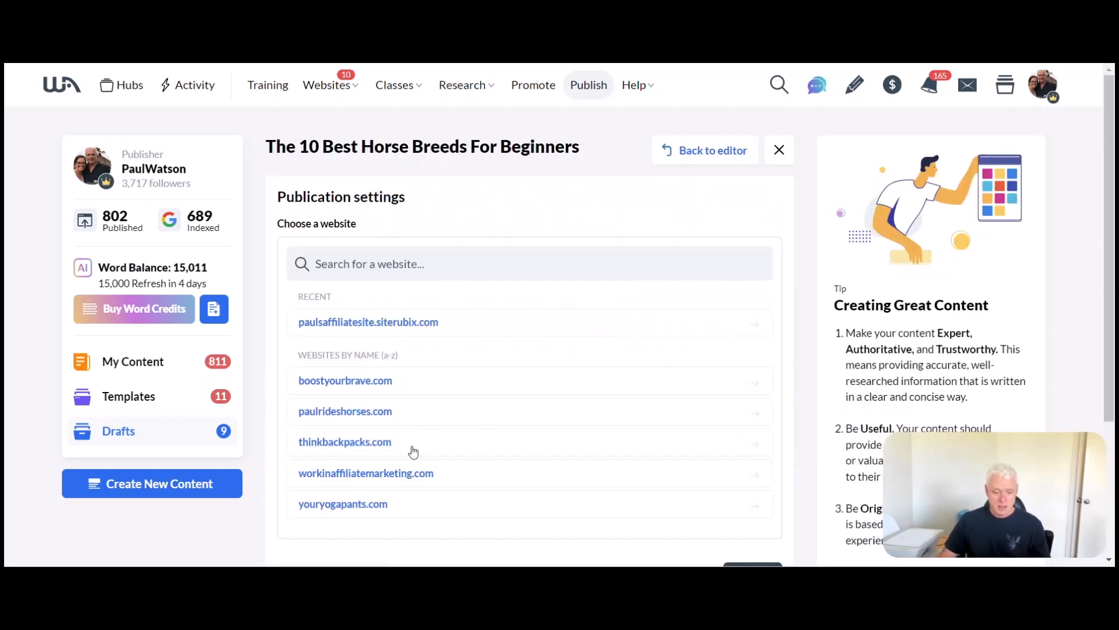
{"action": "left_click", "coordinate": [392, 413]}
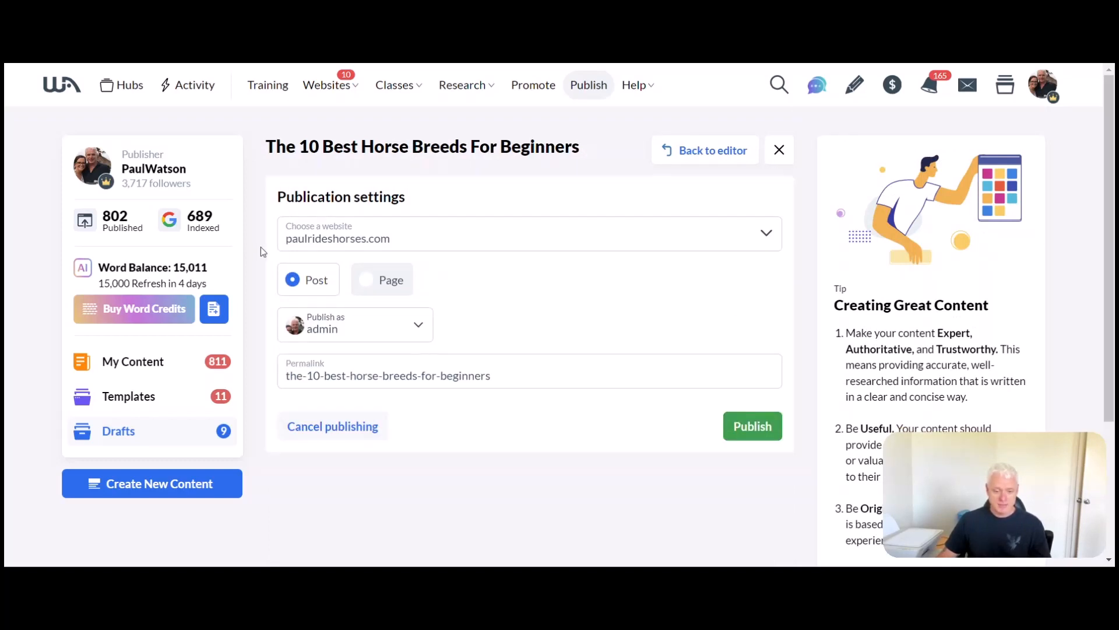
{"action": "left_click", "coordinate": [347, 328]}
{"action": "left_click", "coordinate": [349, 329]}
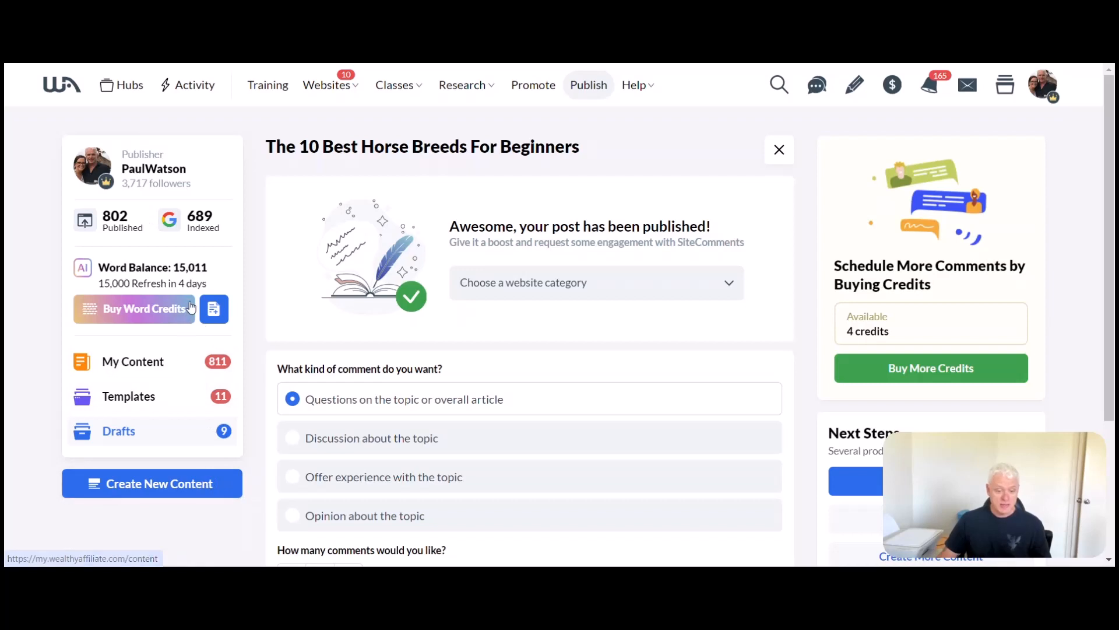
Step: Return to the Paulrideshorses hub and log in to the website's WordPress back office as the admin user
{"action": "left_click", "coordinate": [129, 87]}
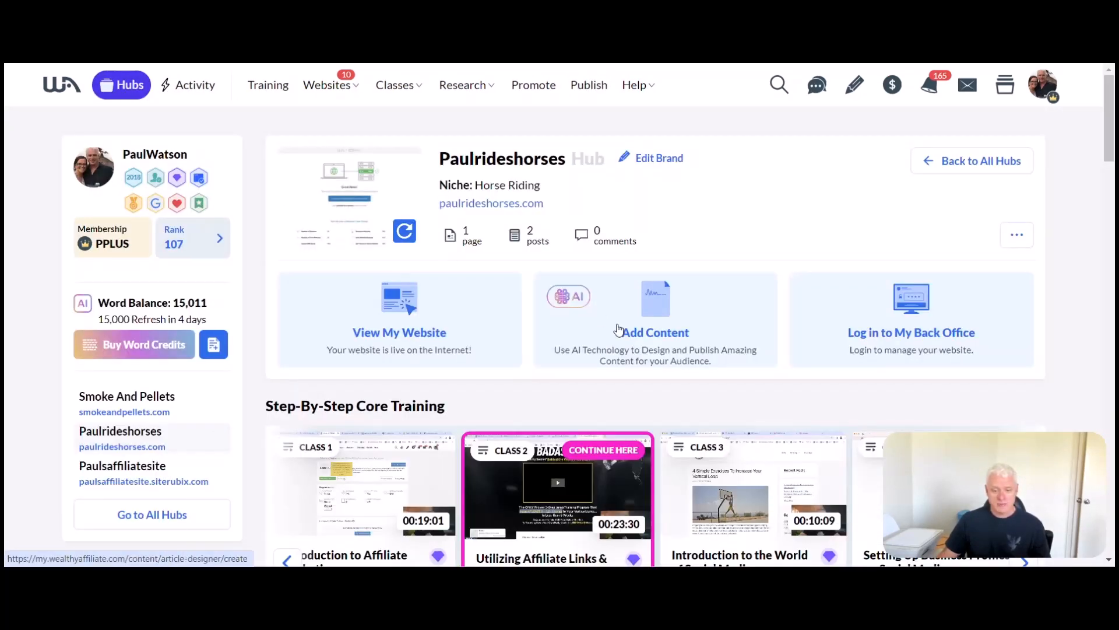
{"action": "scroll", "coordinate": [619, 330], "scroll_direction": "down", "scroll_amount": 9}
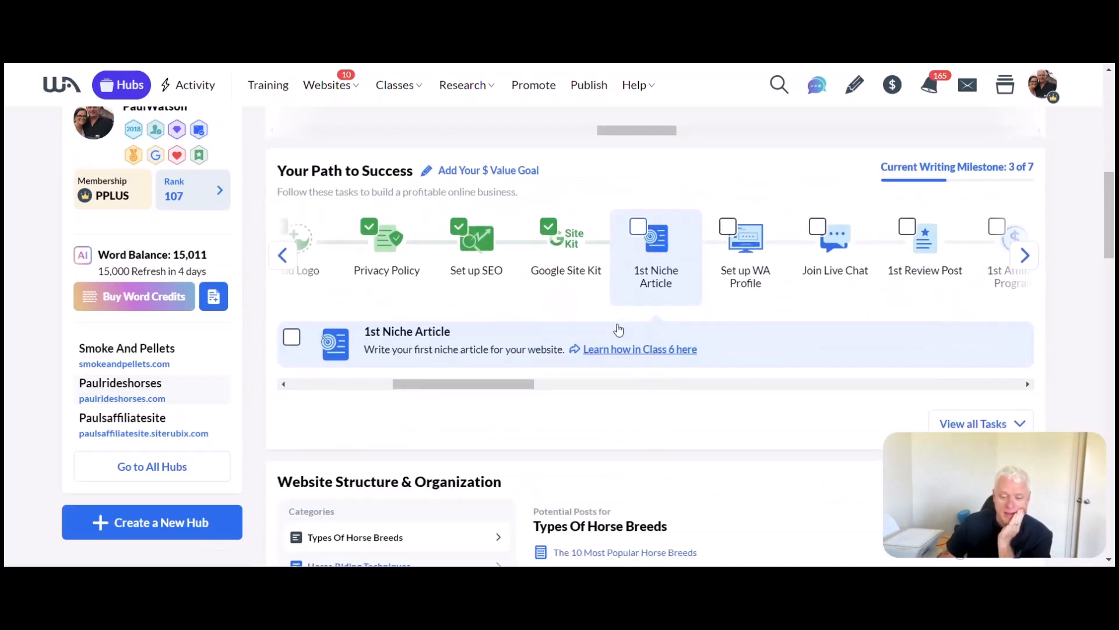
{"action": "scroll", "coordinate": [619, 330], "scroll_direction": "up", "scroll_amount": 10}
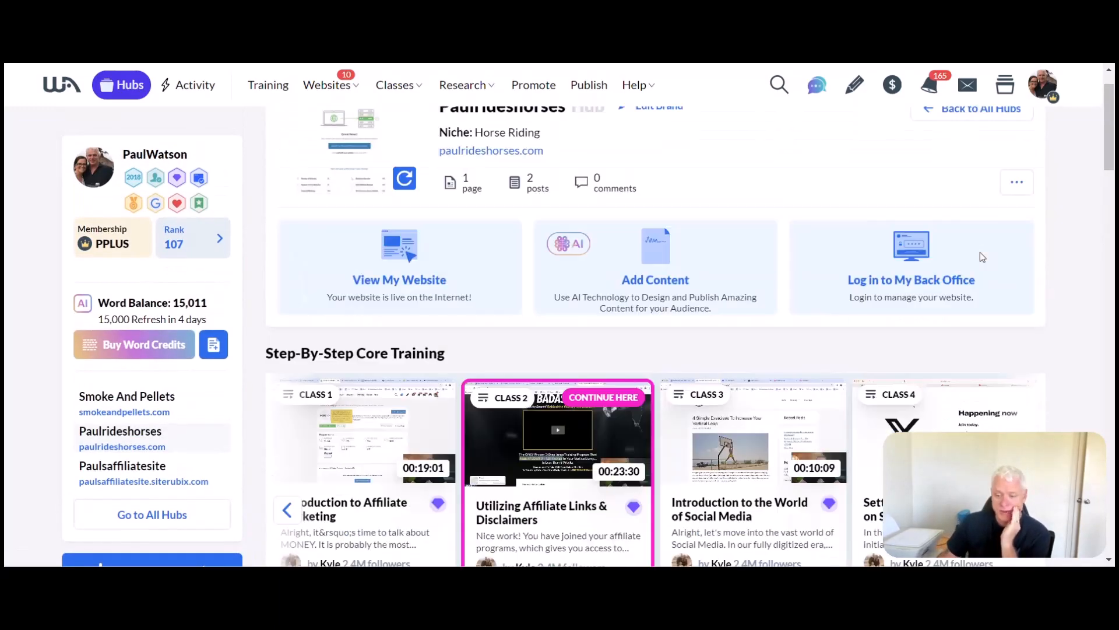
{"action": "left_click", "coordinate": [921, 313]}
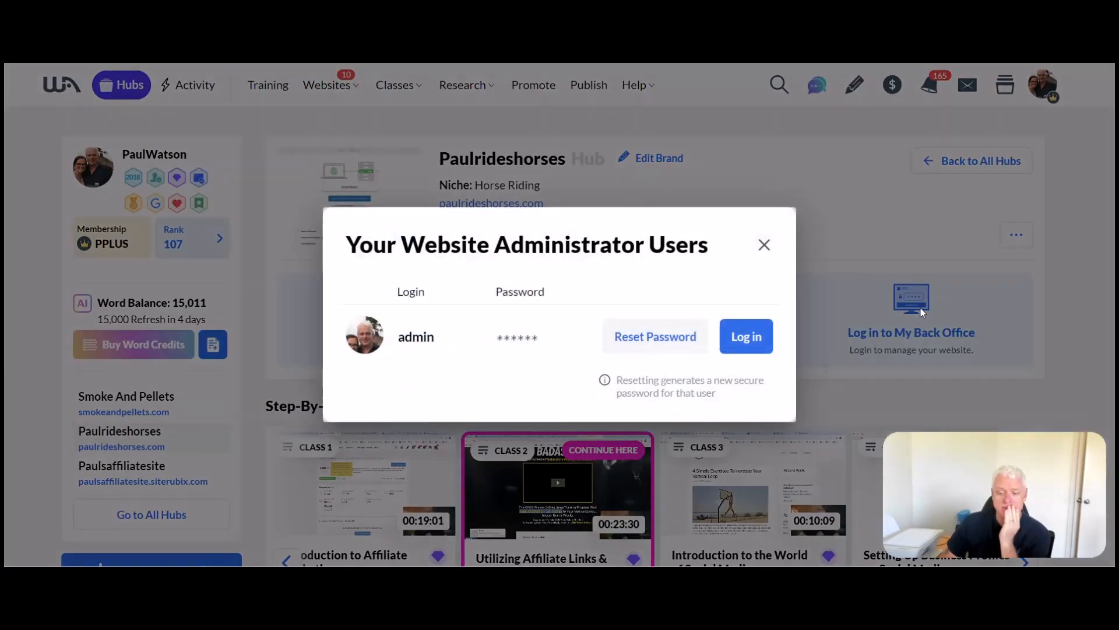
{"action": "left_click", "coordinate": [763, 342]}
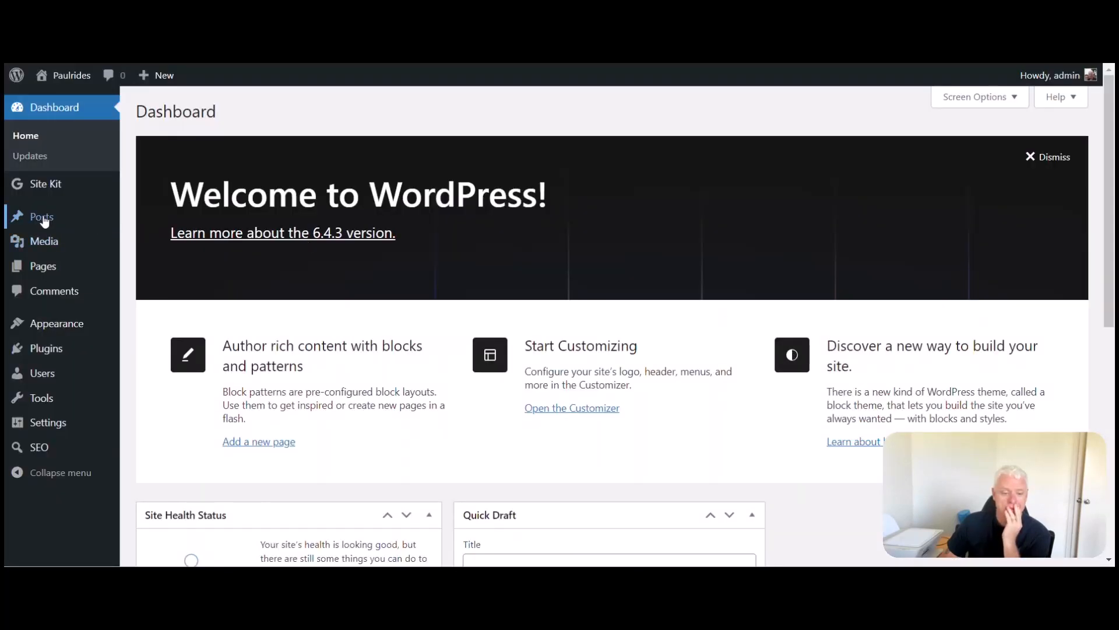
Step: Open the list of all posts and examine the SEO rating of "The 10 Best Horse Breeds For Beginners"
{"action": "mouse_move", "coordinate": [45, 220]}
{"action": "left_click", "coordinate": [165, 212]}
{"action": "left_click", "coordinate": [149, 220]}
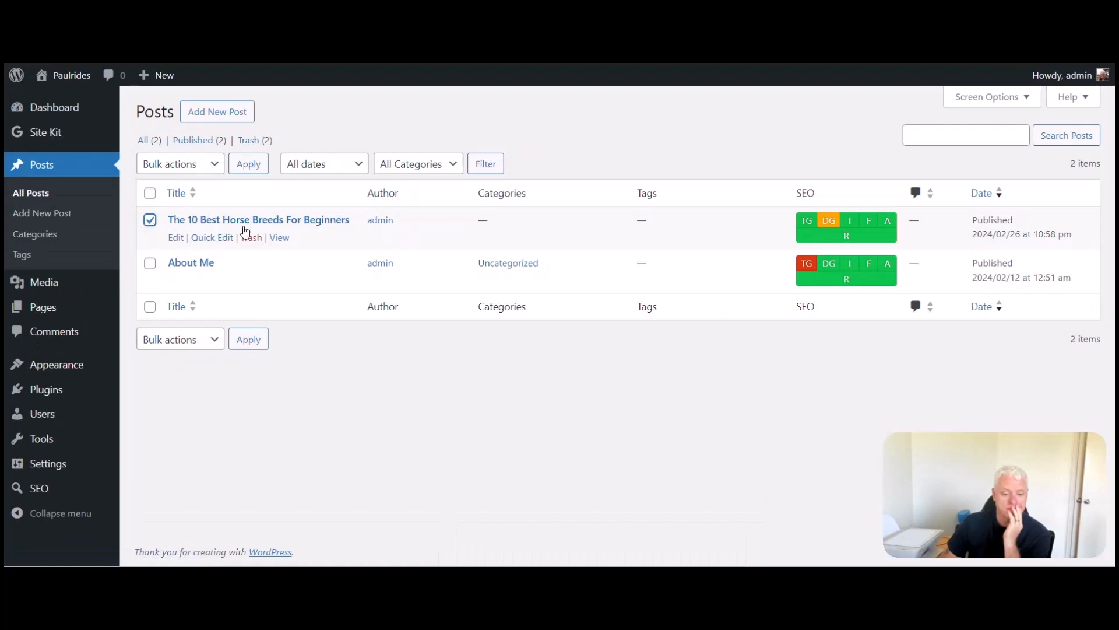
{"action": "left_click", "coordinate": [149, 225]}
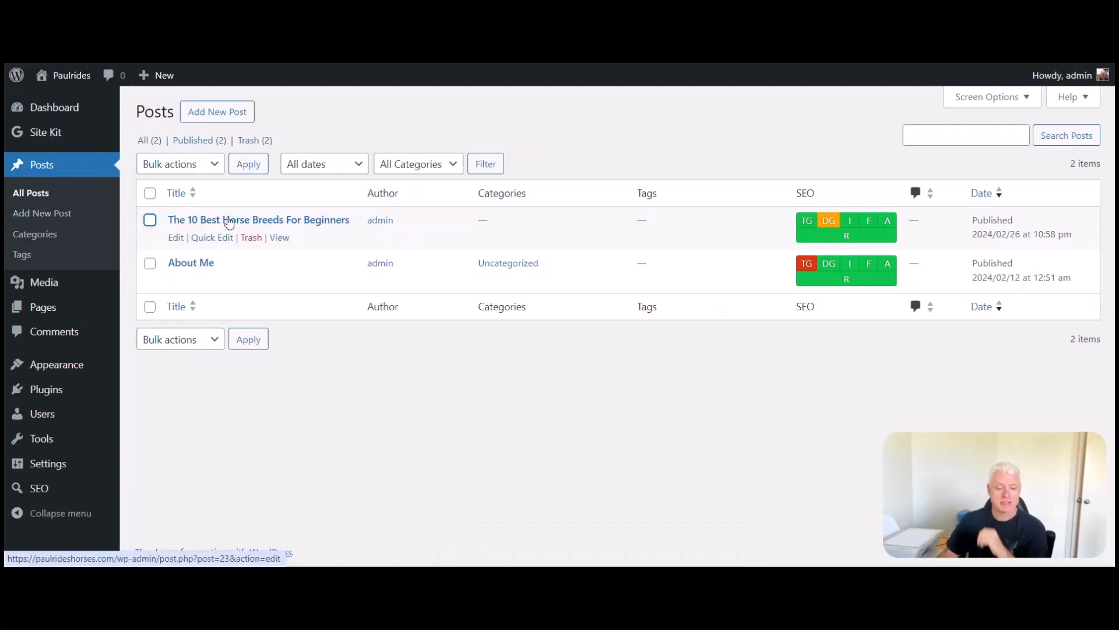
{"action": "mouse_move", "coordinate": [838, 232]}
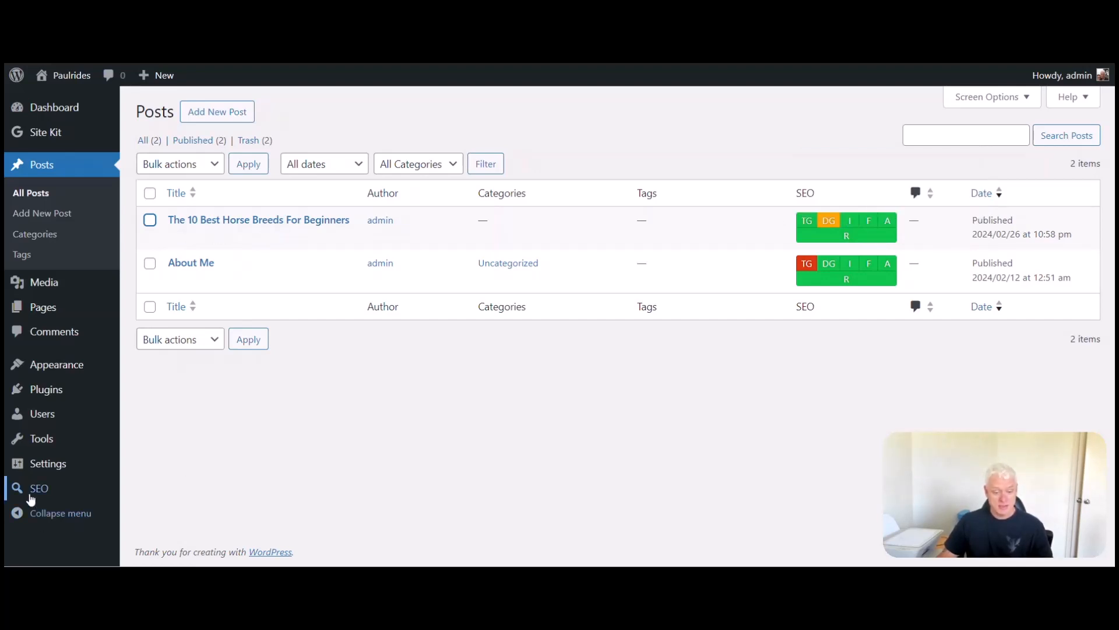
Step: Open the post "The 10 Best Horse Breeds For Beginners" for editing and update it
{"action": "mouse_move", "coordinate": [838, 265]}
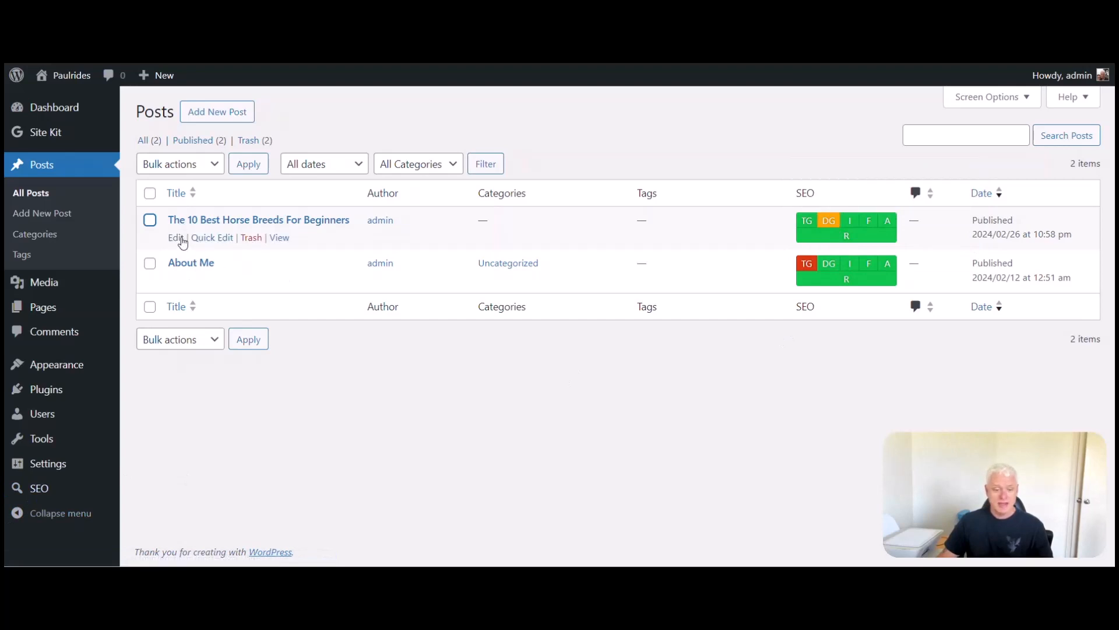
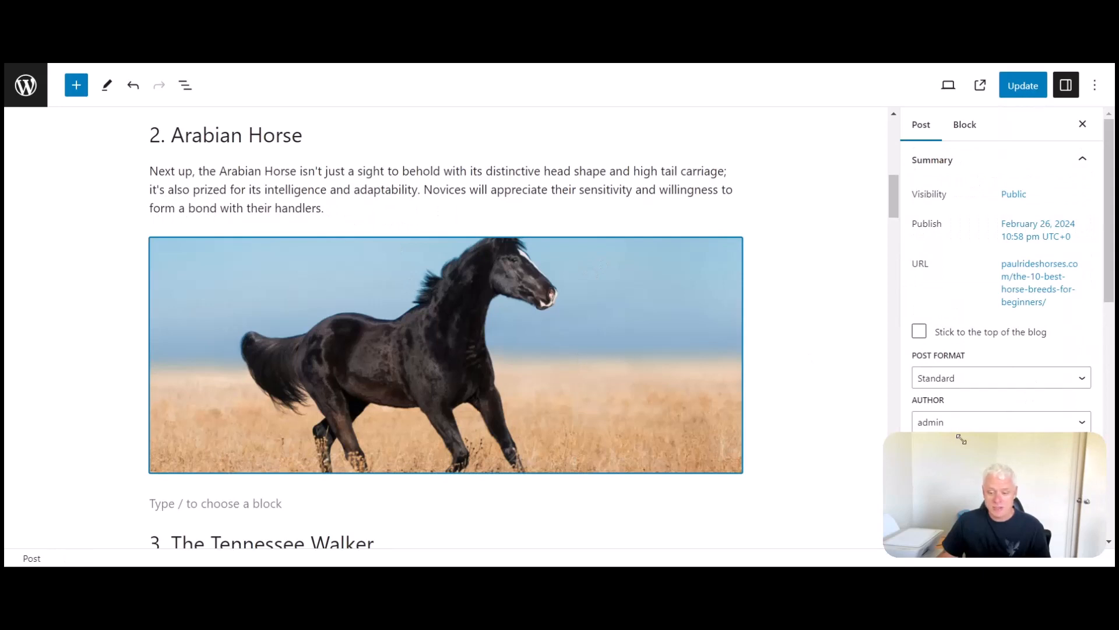
{"action": "left_click_drag", "start_coordinate": [968, 450], "coordinate": [115, 427]}
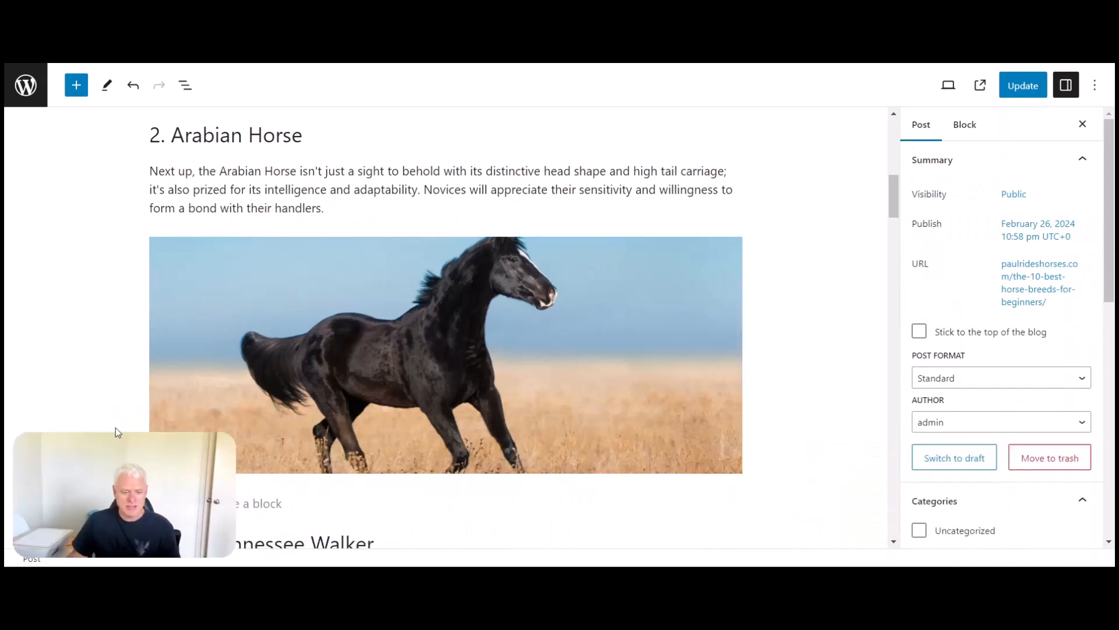
{"action": "left_click", "coordinate": [606, 315]}
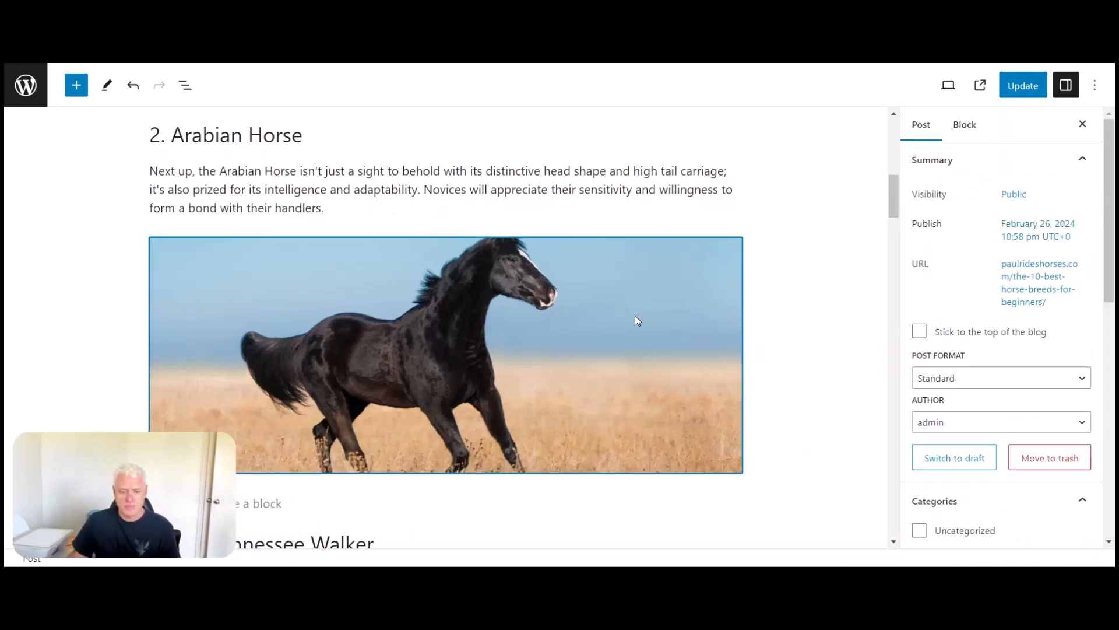
{"action": "scroll", "coordinate": [921, 291], "scroll_direction": "down", "scroll_amount": 5}
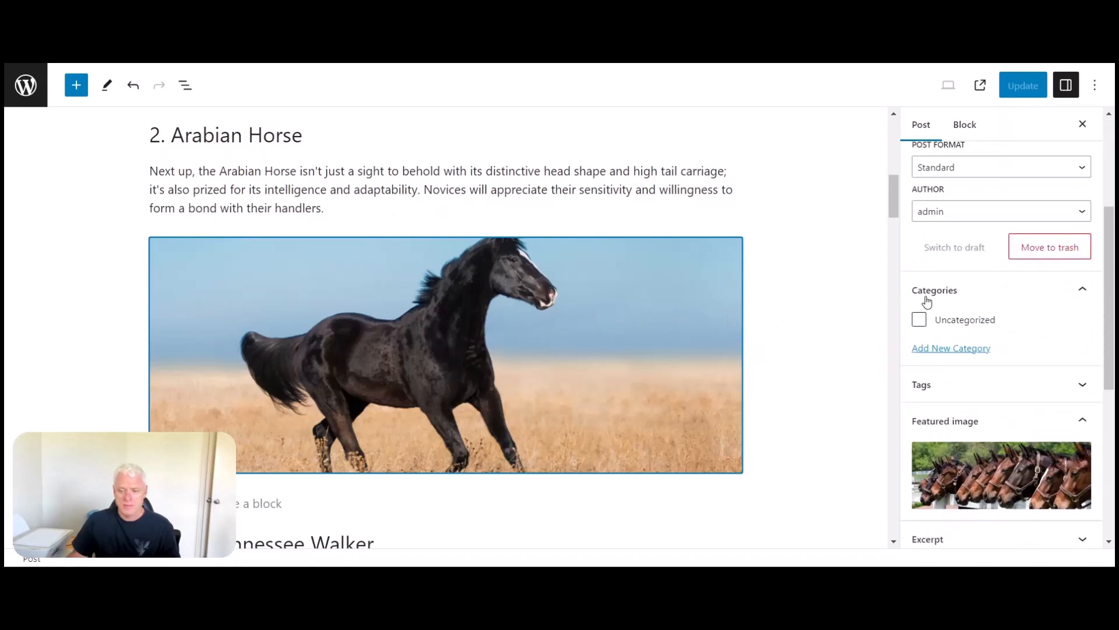
{"action": "left_click", "coordinate": [964, 129]}
{"action": "left_click", "coordinate": [634, 357]}
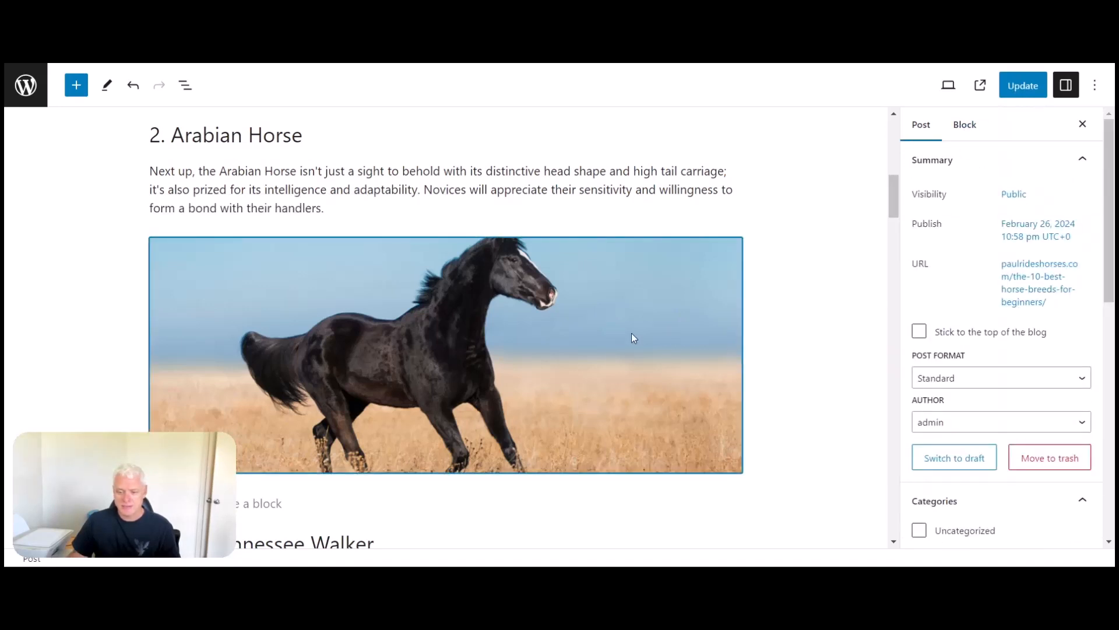
{"action": "left_click", "coordinate": [1024, 91]}
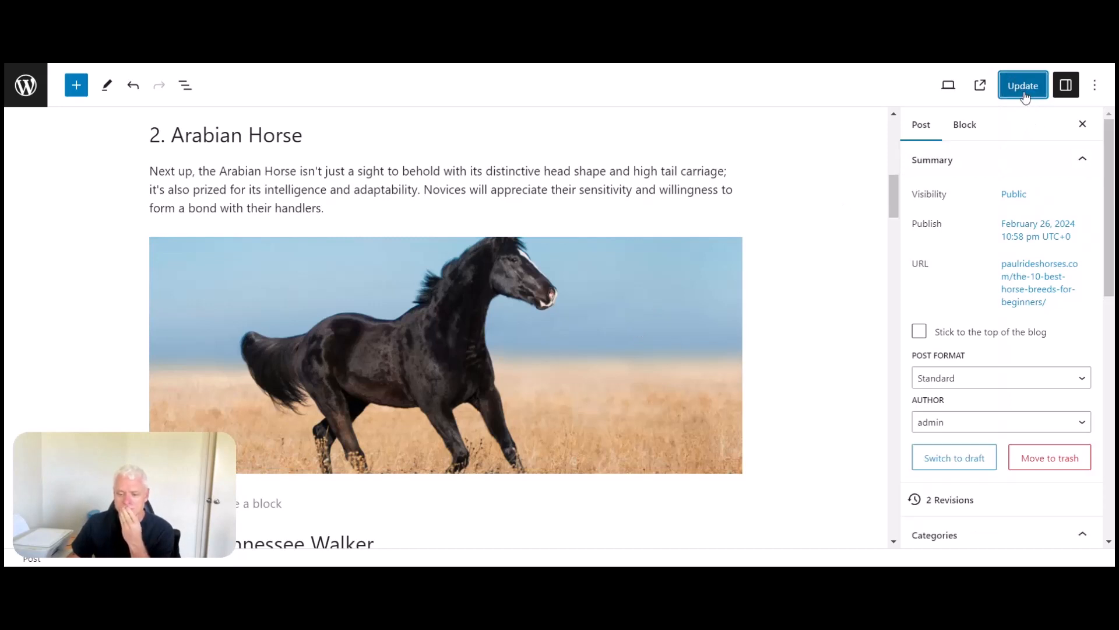
Step: Start replacing the image under "2. Arabian Horse" from the media library and select the black horse picture
{"action": "left_click", "coordinate": [563, 296]}
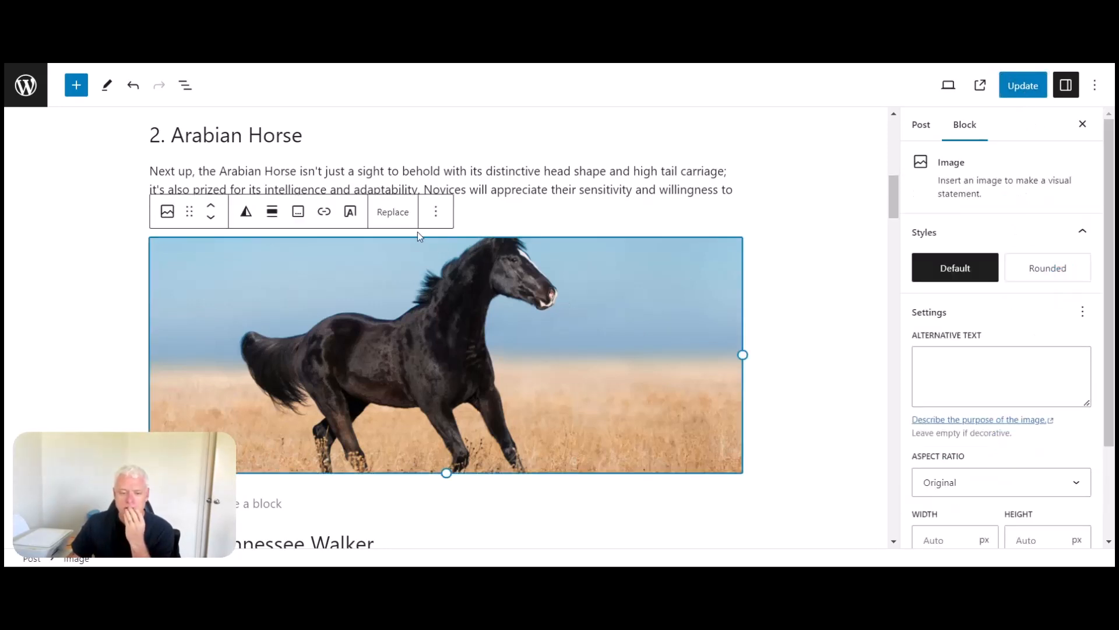
{"action": "left_click", "coordinate": [393, 214]}
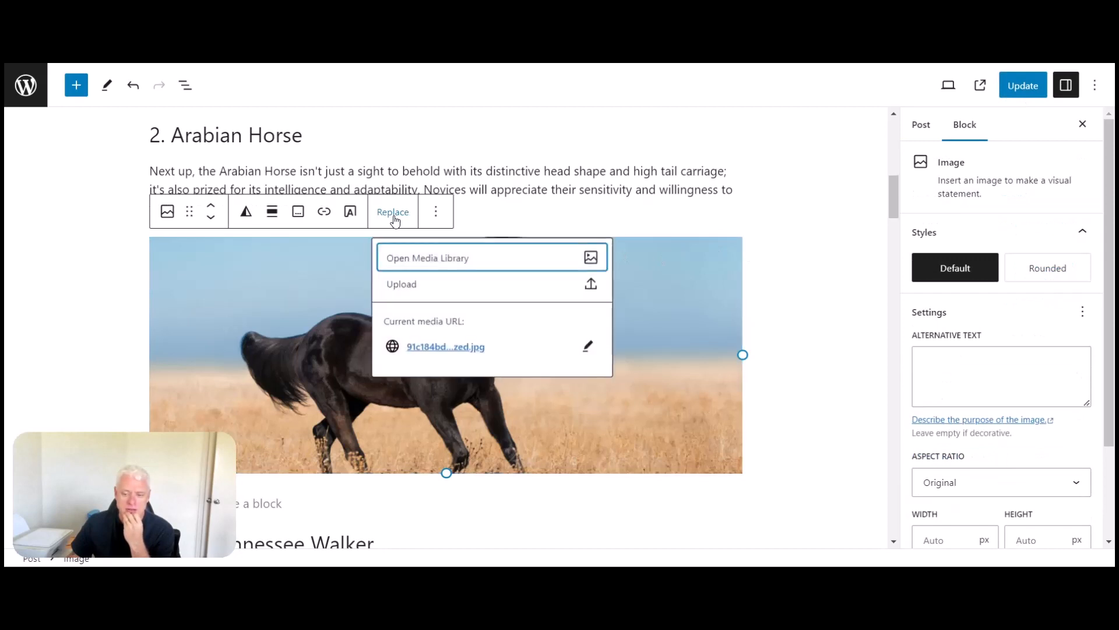
{"action": "left_click", "coordinate": [431, 259]}
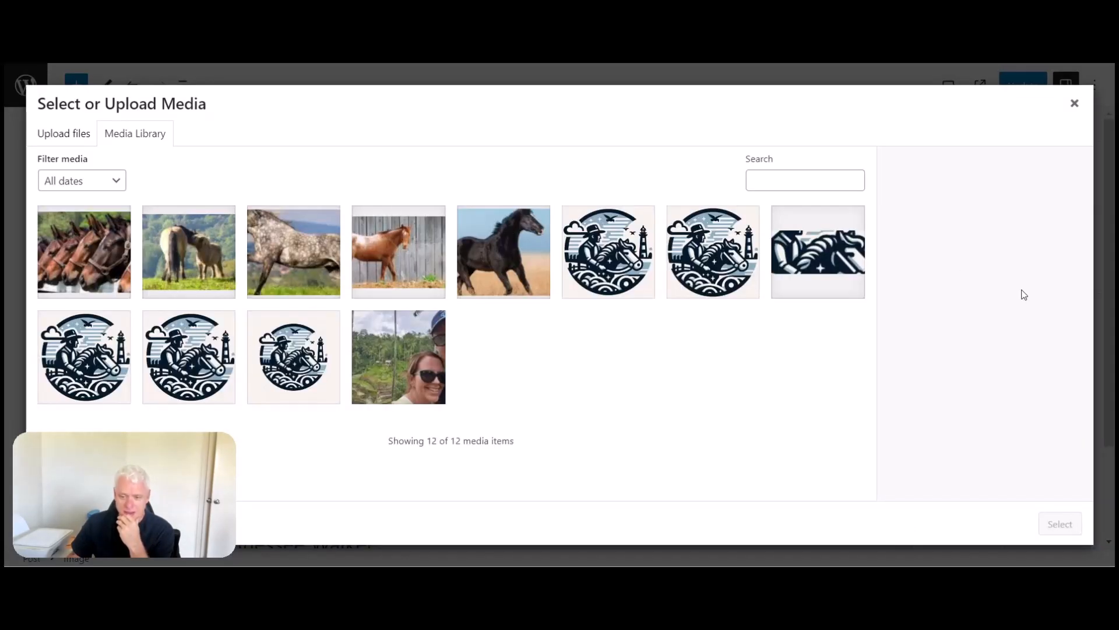
{"action": "left_click", "coordinate": [501, 236]}
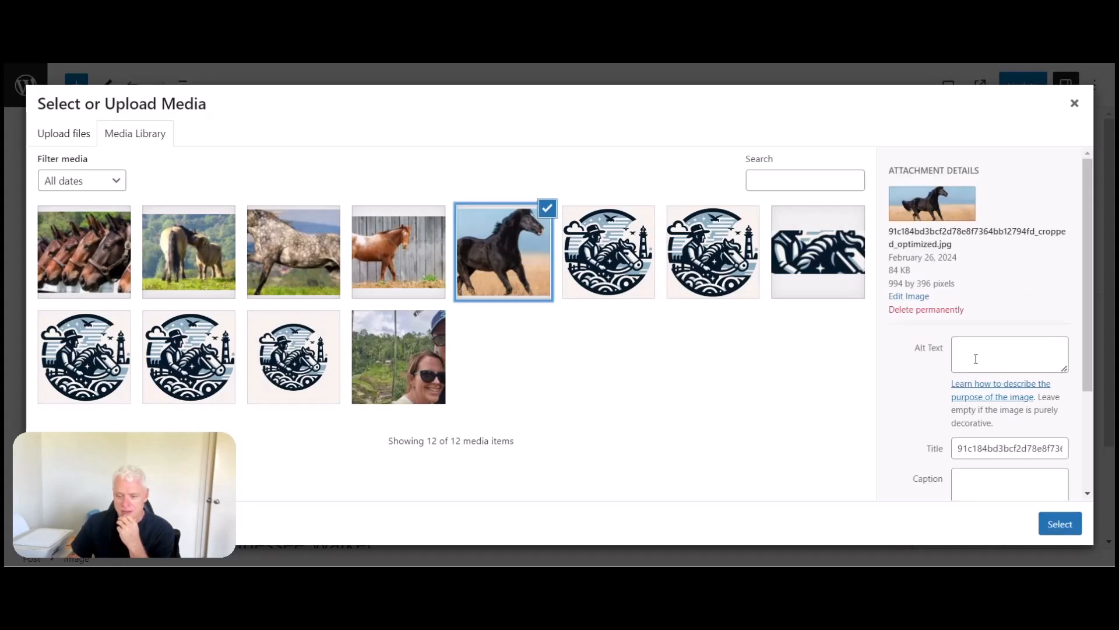
Step: Set the black horse picture's title to "Best Horse Breeds For Beginners - Arabian Horse"
{"action": "scroll", "coordinate": [968, 362], "scroll_direction": "down", "scroll_amount": 3}
{"action": "scroll", "coordinate": [968, 406], "scroll_direction": "up", "scroll_amount": 2}
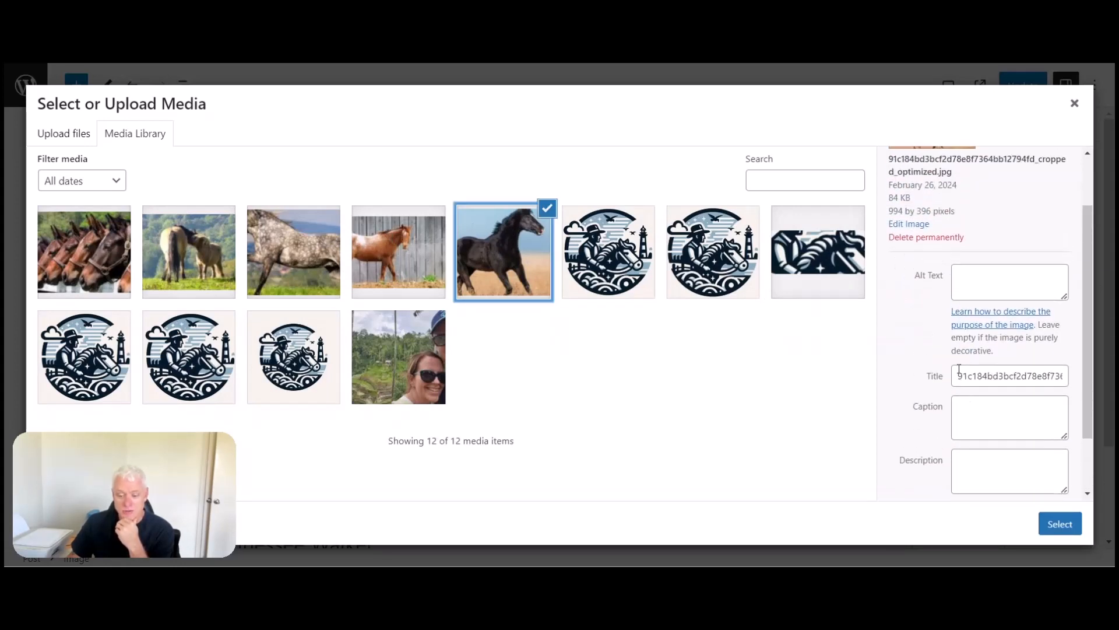
{"action": "triple_click", "coordinate": [959, 373]}
{"action": "key", "text": "ctrl+v"}
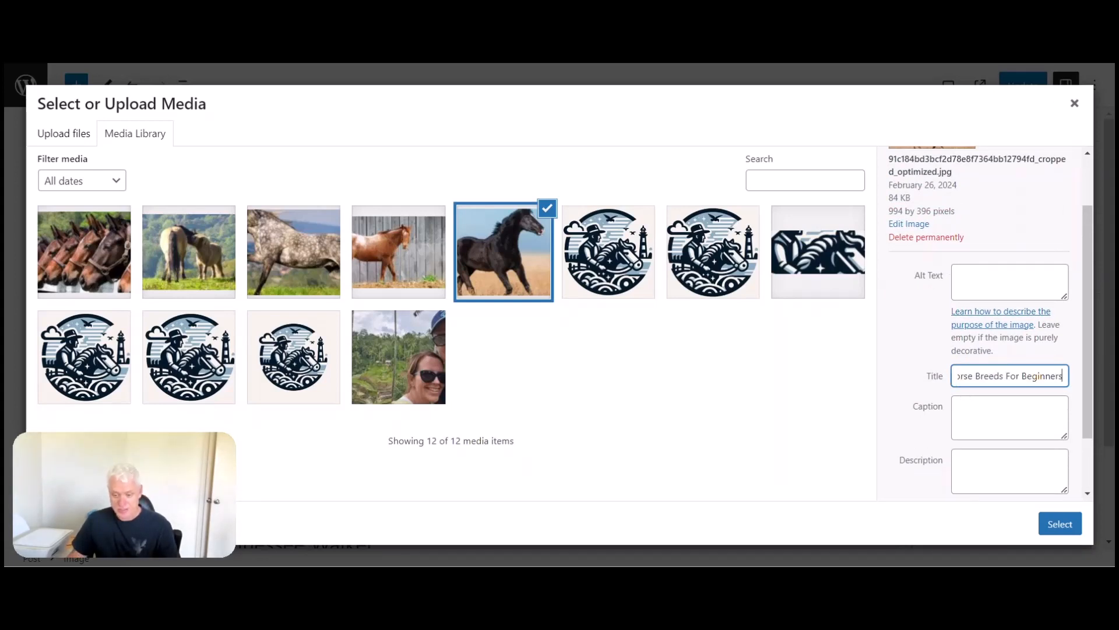
{"action": "type", "text": "-"}
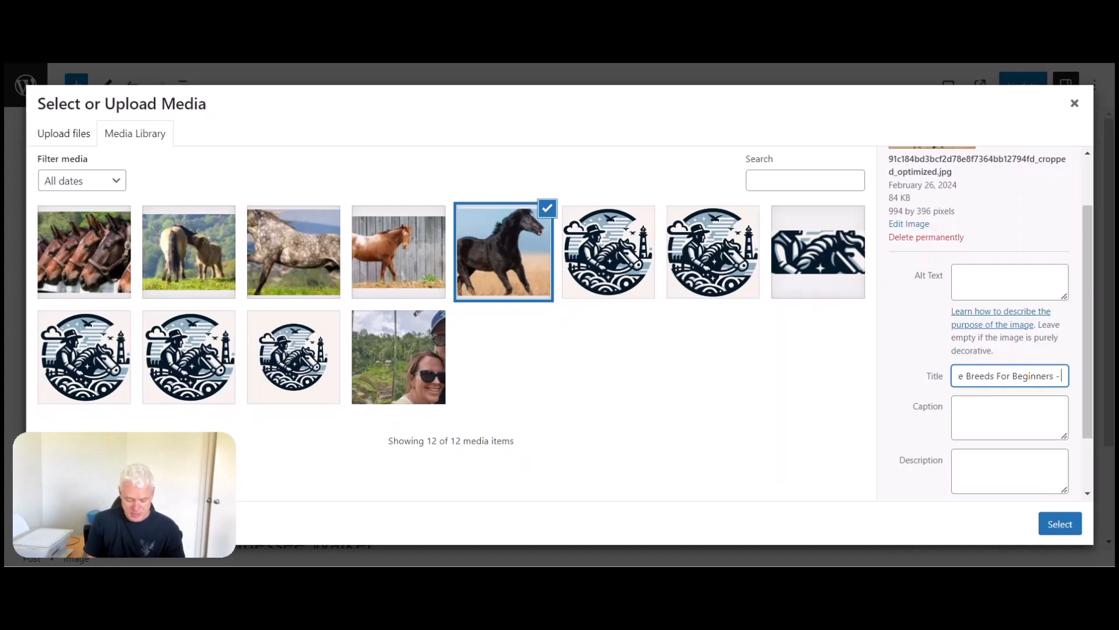
{"action": "type", "text": " A"}
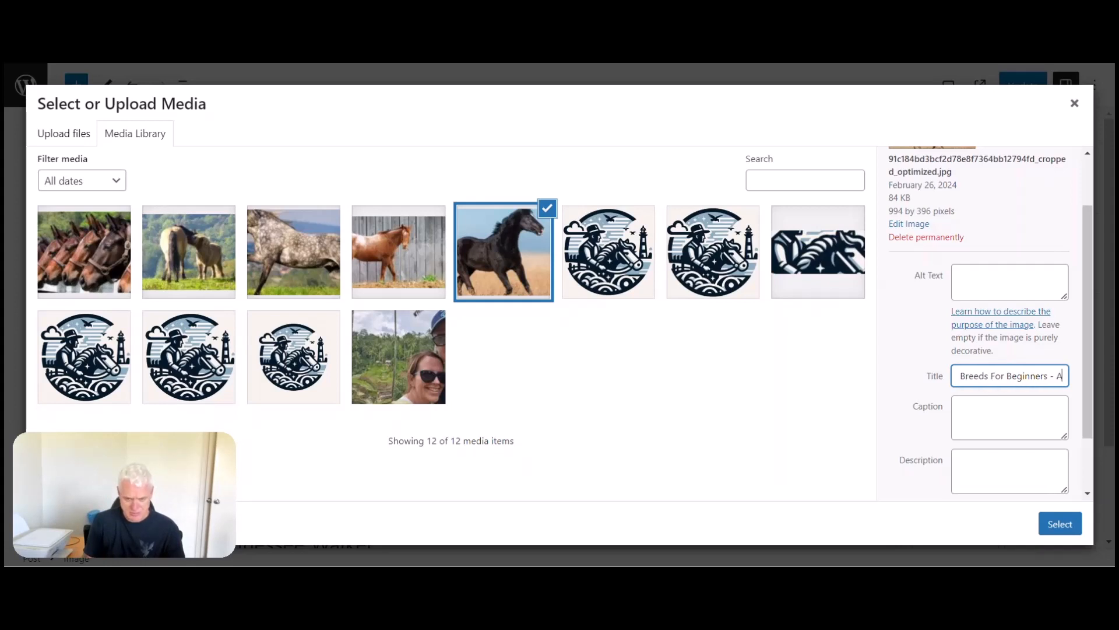
{"action": "type", "text": "rabian"}
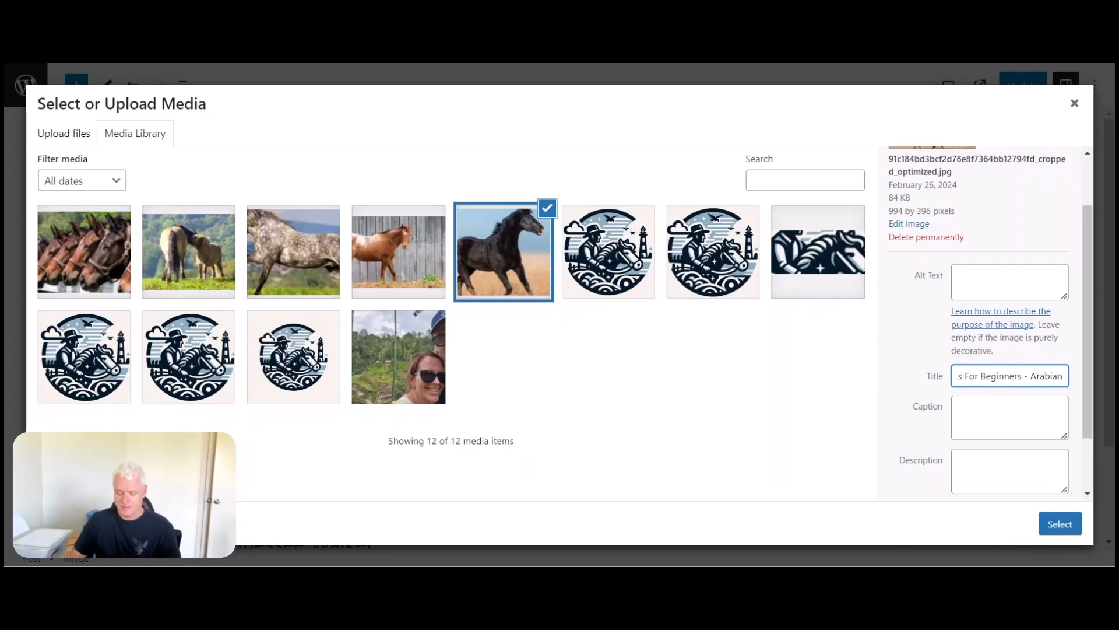
{"action": "type", "text": " Ho"}
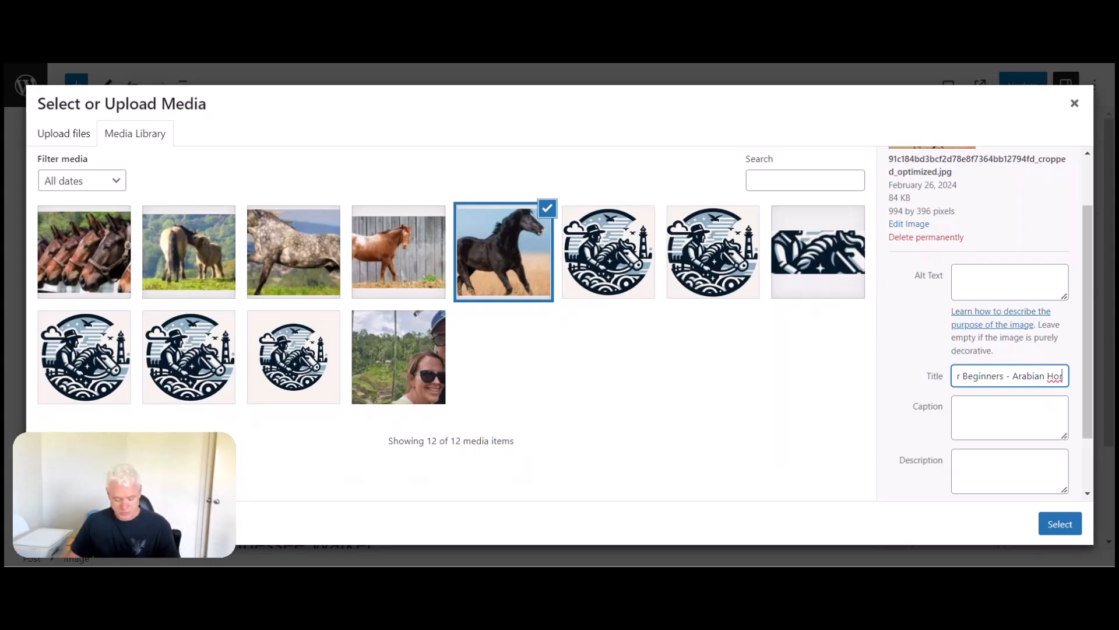
{"action": "type", "text": "rse"}
Step: Copy the picture's title into its alt text and description, and insert it as the Arabian Horse section's image
{"action": "triple_click", "coordinate": [1005, 367]}
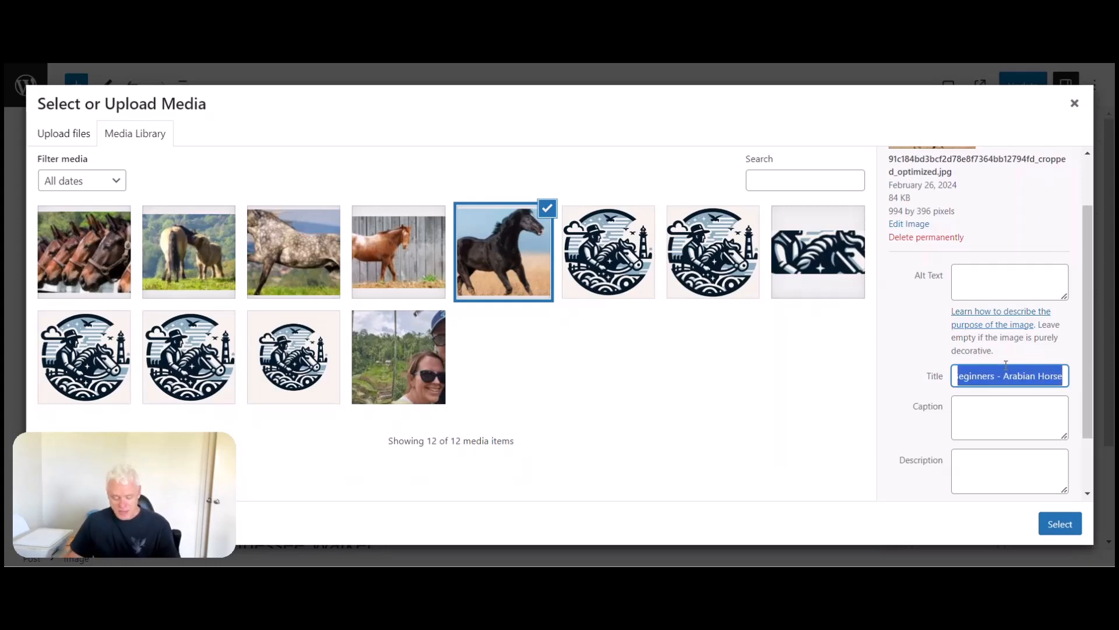
{"action": "key", "text": "ctrl+c"}
{"action": "left_click", "coordinate": [997, 278]}
{"action": "key", "text": "ctrl+v"}
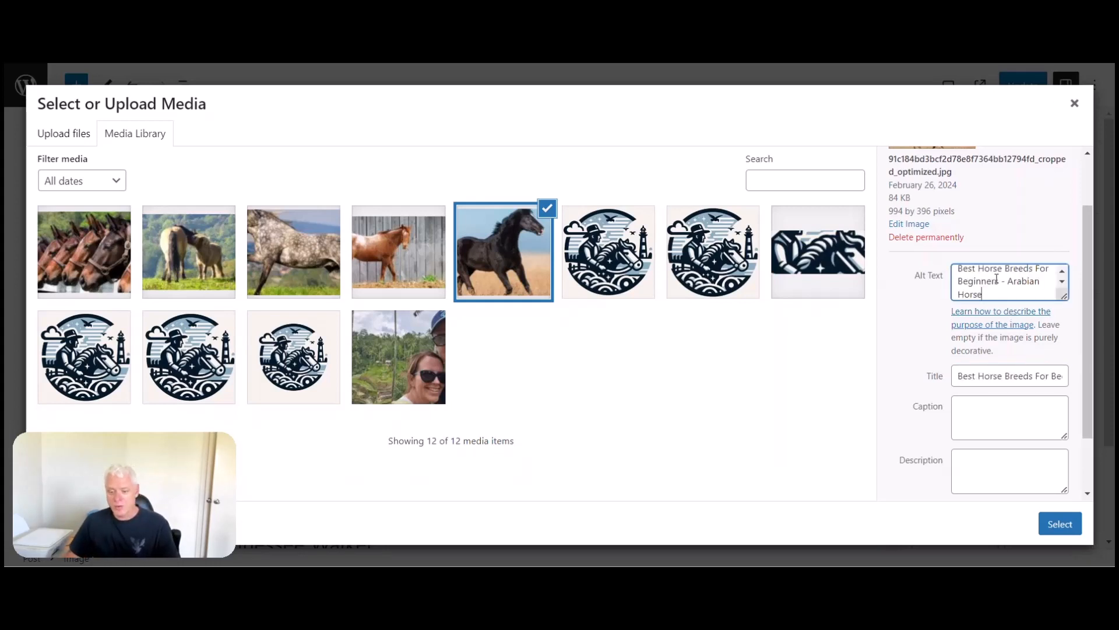
{"action": "scroll", "coordinate": [997, 279], "scroll_direction": "down", "scroll_amount": 2}
{"action": "left_click", "coordinate": [979, 400]}
{"action": "key", "text": "ctrl+v"}
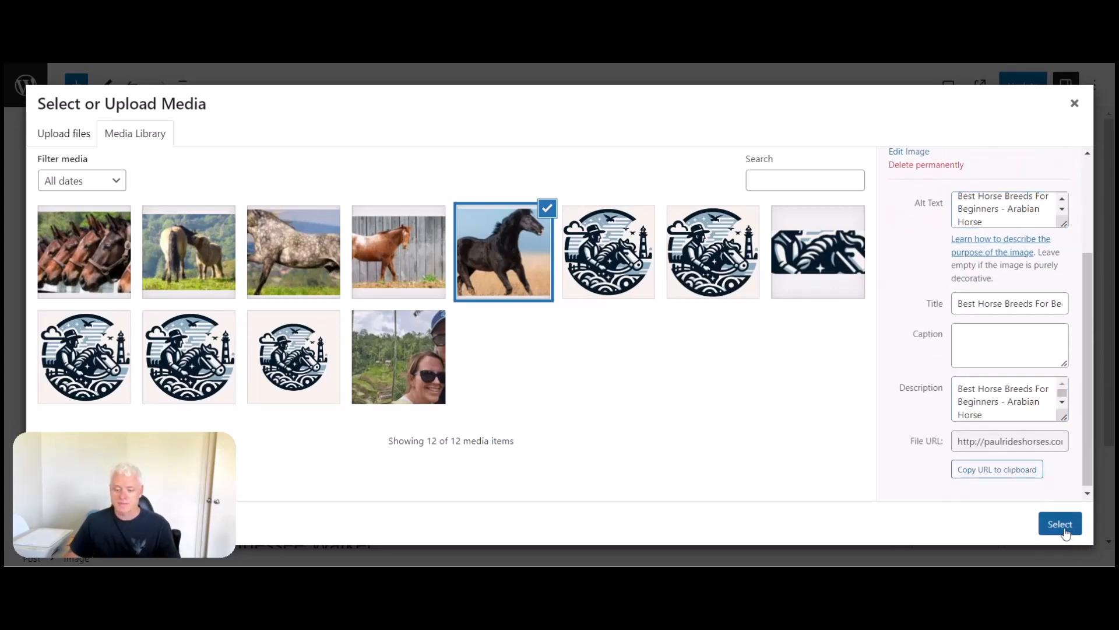
{"action": "left_click", "coordinate": [1059, 524]}
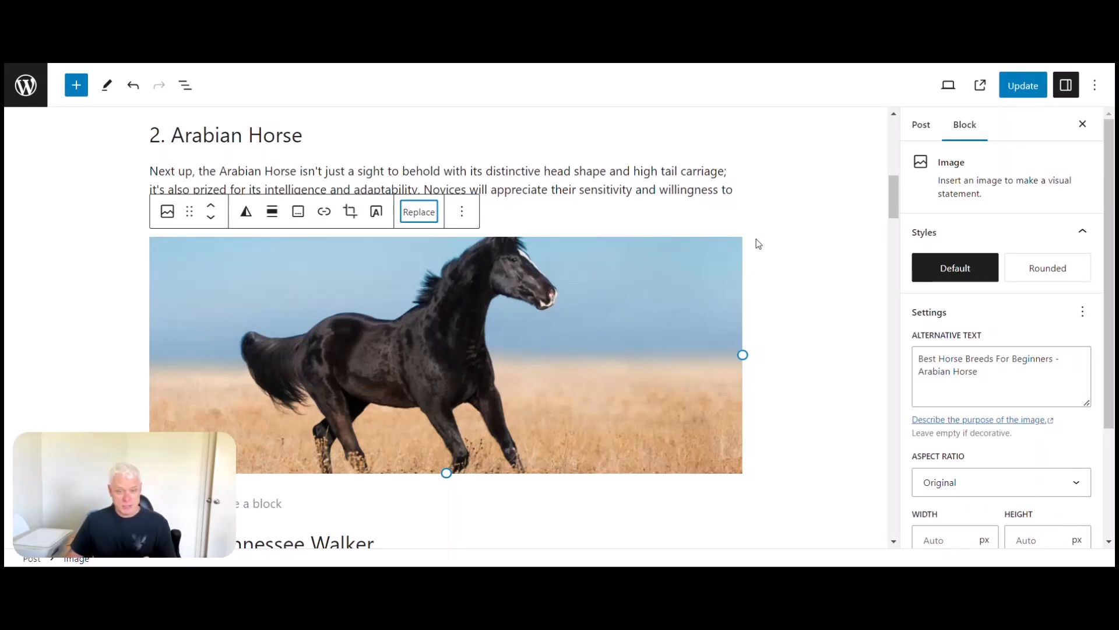
Step: Delete the line "Why is this good for beginners?" and the empty paragraph below it from the American Quarter Horse section
{"action": "scroll", "coordinate": [758, 244], "scroll_direction": "up", "scroll_amount": 6}
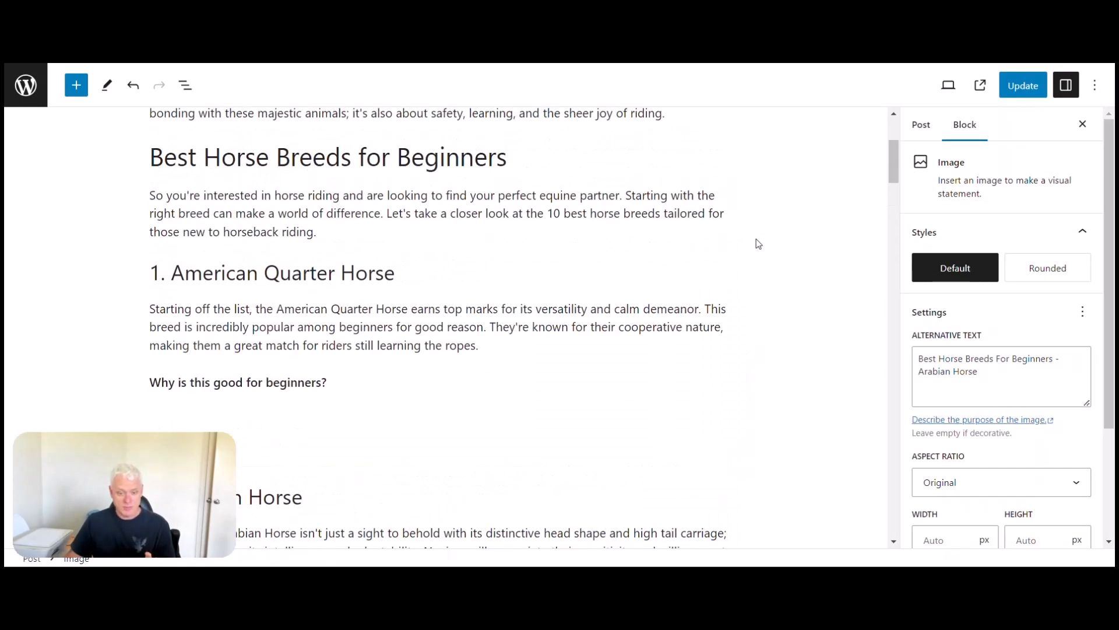
{"action": "scroll", "coordinate": [758, 243], "scroll_direction": "up", "scroll_amount": 4}
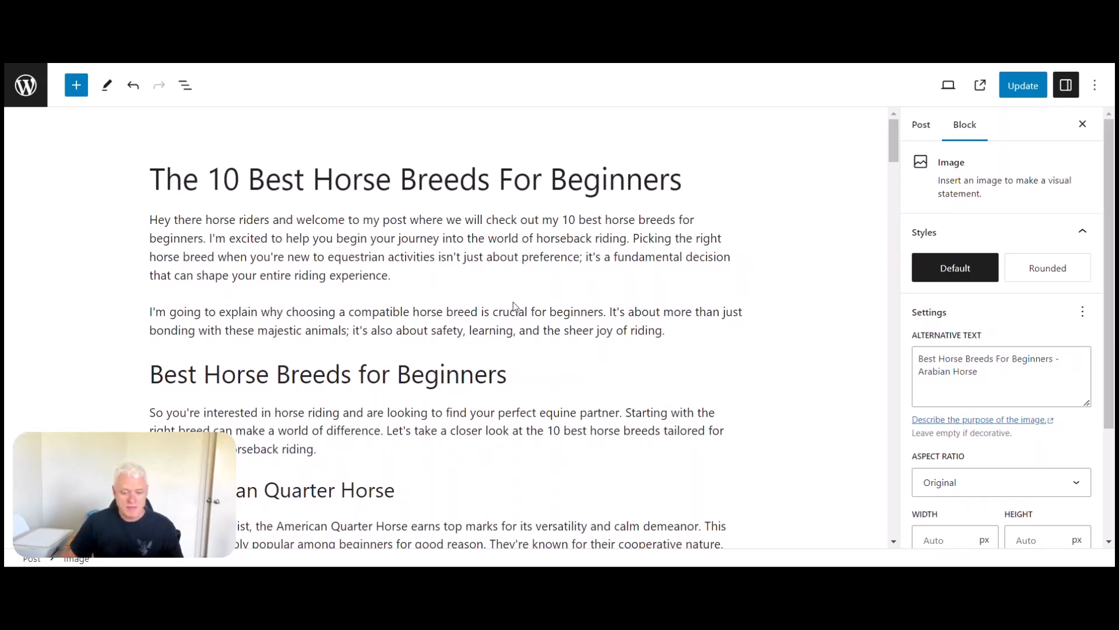
{"action": "scroll", "coordinate": [513, 307], "scroll_direction": "down", "scroll_amount": 6}
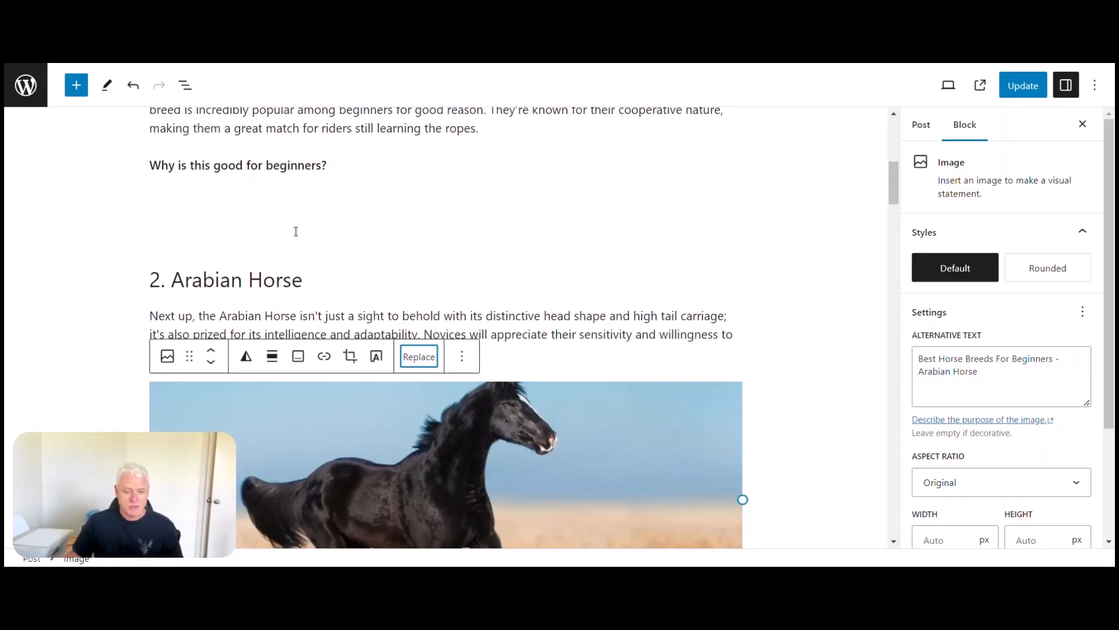
{"action": "left_click", "coordinate": [379, 238]}
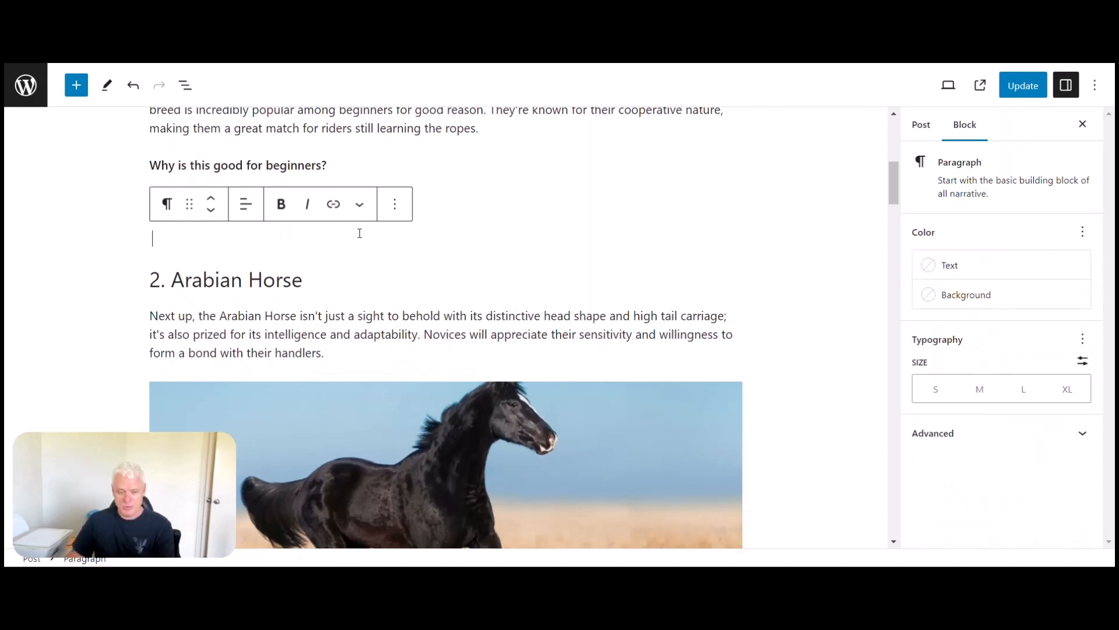
{"action": "key", "text": "BackSpace"}
{"action": "key", "text": "BackSpace"}
{"action": "left_click_drag", "start_coordinate": [323, 240], "coordinate": [167, 244]}
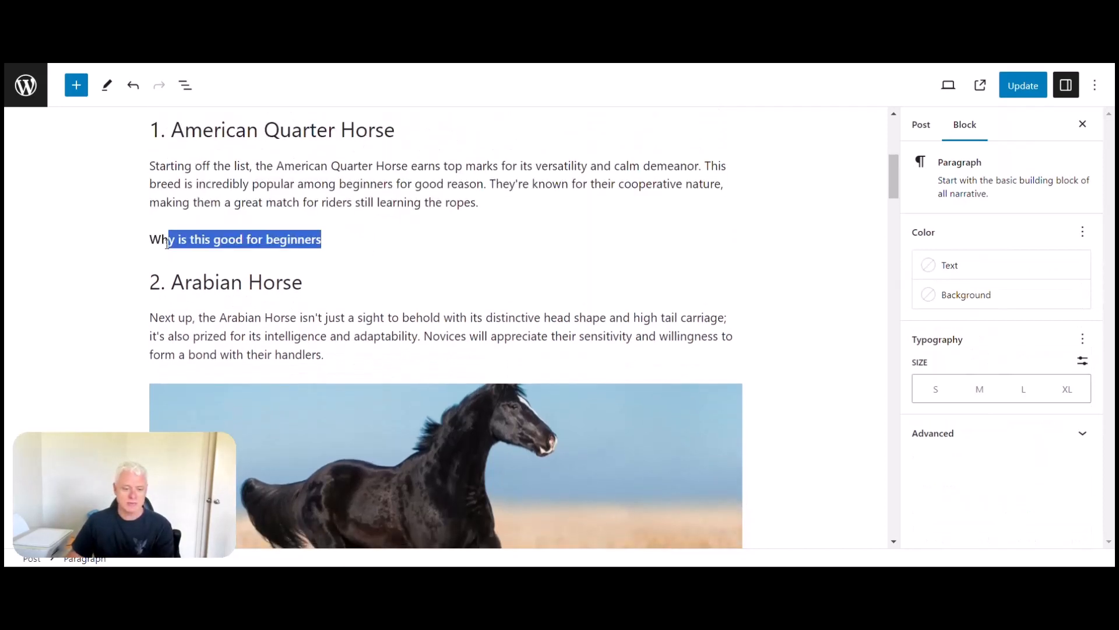
{"action": "key", "text": "shift+Home"}
{"action": "key", "text": "BackSpace"}
{"action": "key", "text": "BackSpace"}
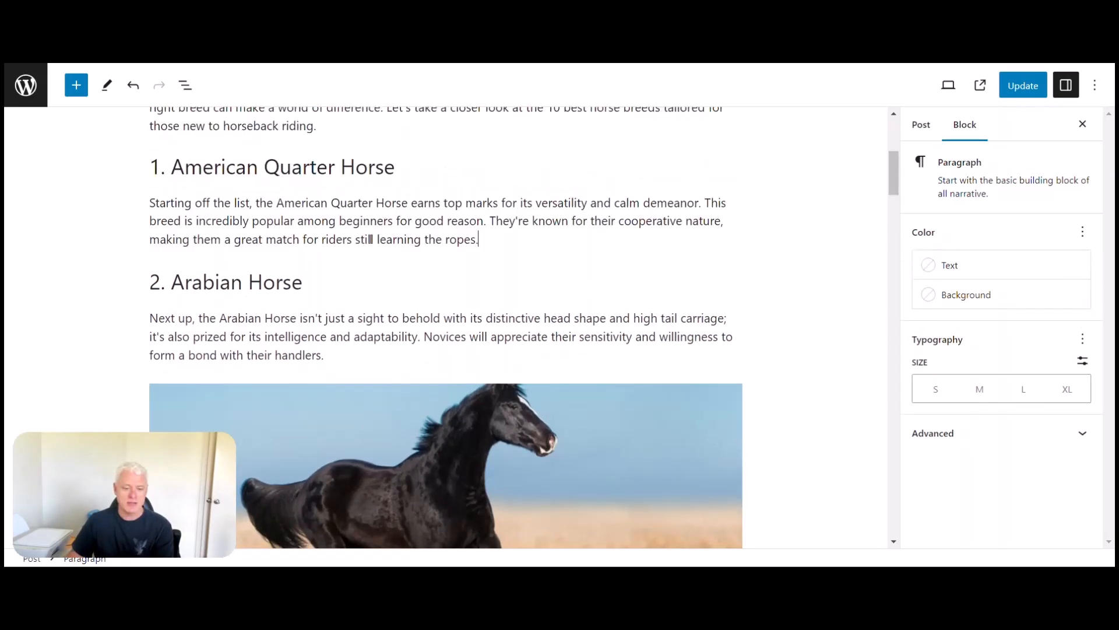
Step: Search Google in a new tab for "The Tennessee Walker", using the name from the article's third breed heading
{"action": "scroll", "coordinate": [370, 239], "scroll_direction": "up", "scroll_amount": 5}
{"action": "scroll", "coordinate": [371, 240], "scroll_direction": "down", "scroll_amount": 1}
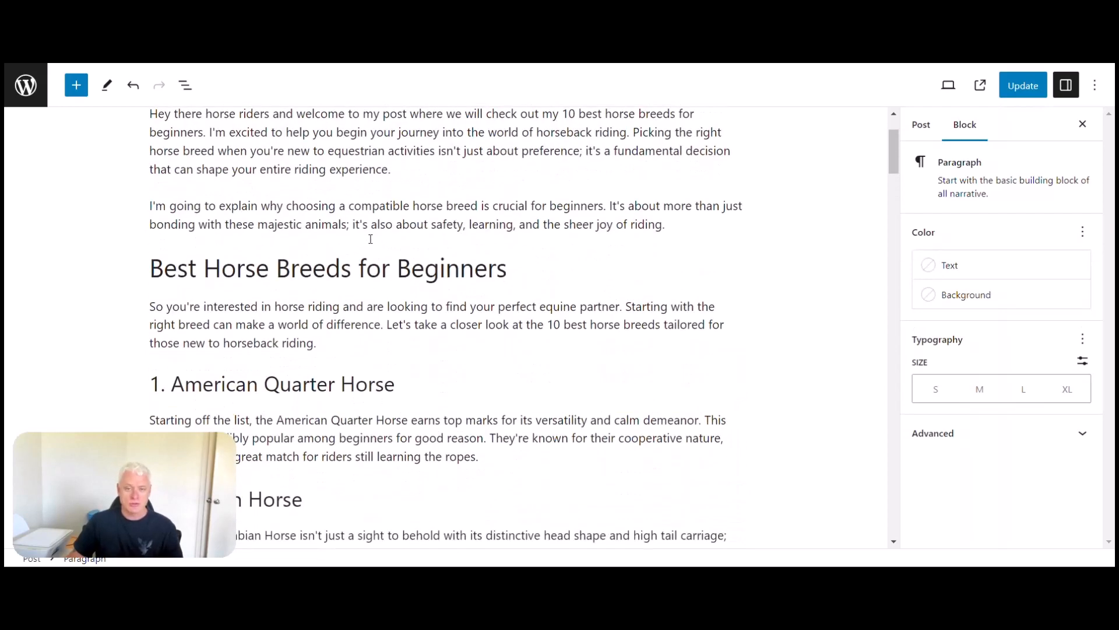
{"action": "scroll", "coordinate": [371, 243], "scroll_direction": "down", "scroll_amount": 5}
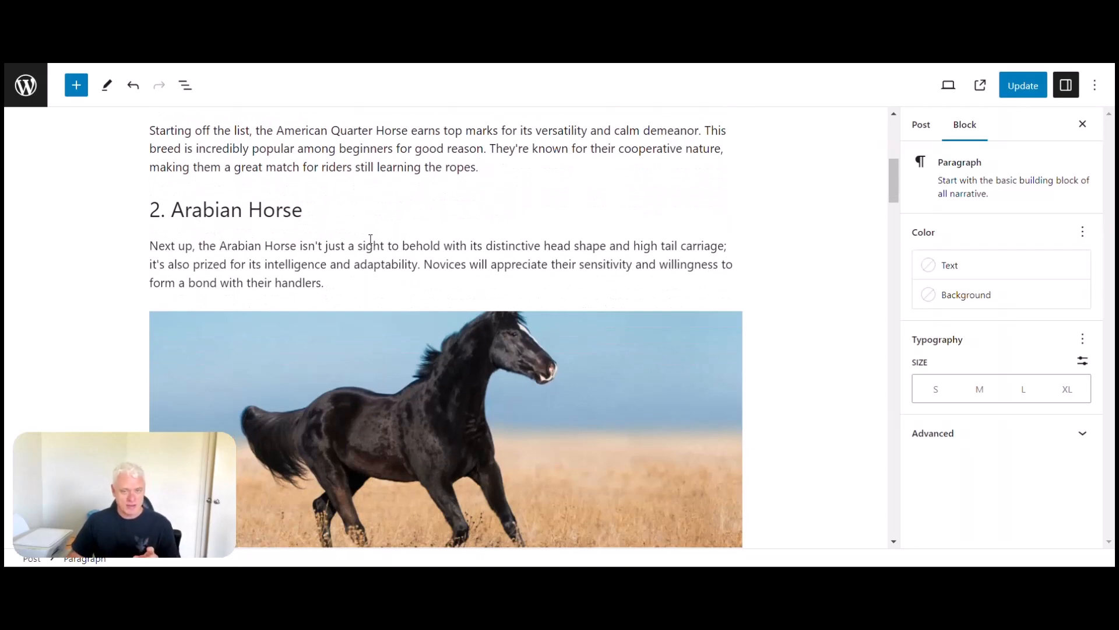
{"action": "scroll", "coordinate": [371, 240], "scroll_direction": "down", "scroll_amount": 5}
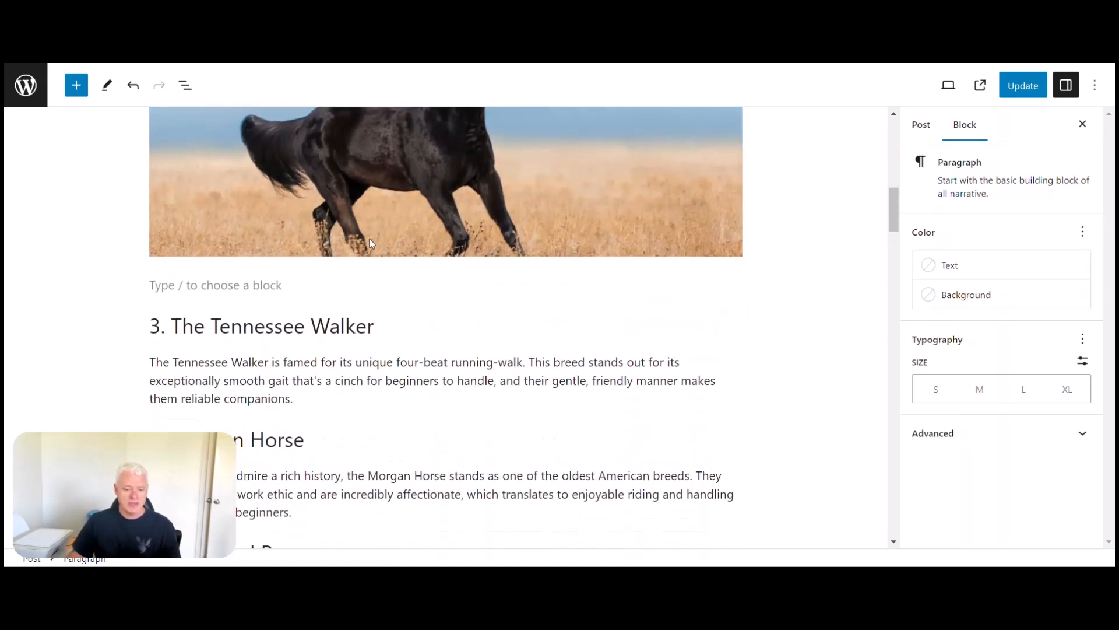
{"action": "scroll", "coordinate": [370, 241], "scroll_direction": "down", "scroll_amount": 1}
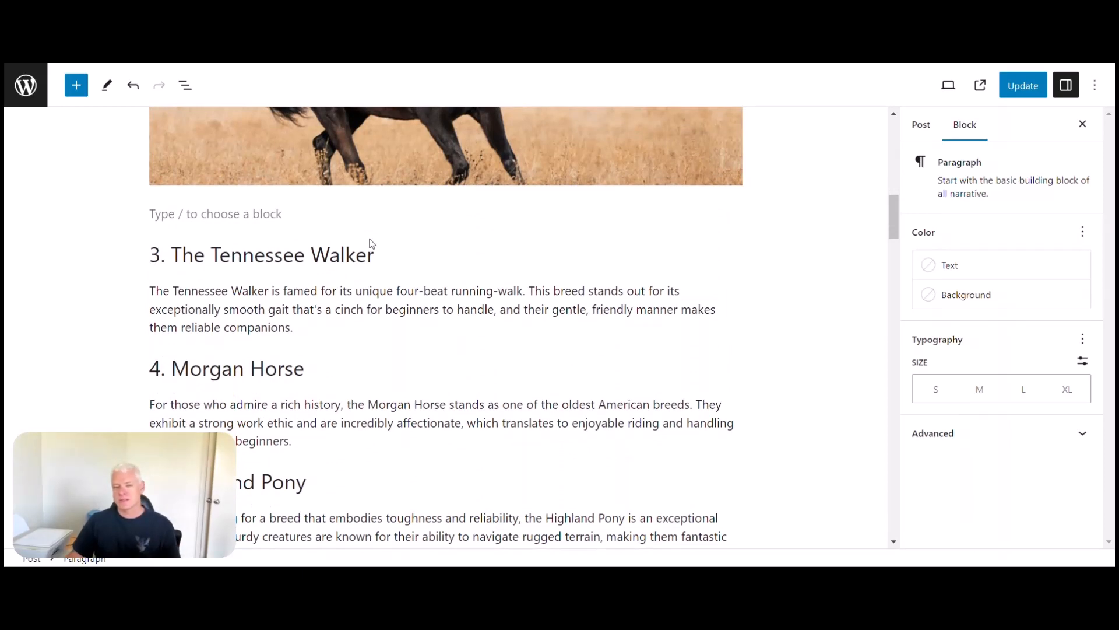
{"action": "left_click_drag", "start_coordinate": [171, 255], "coordinate": [380, 258]}
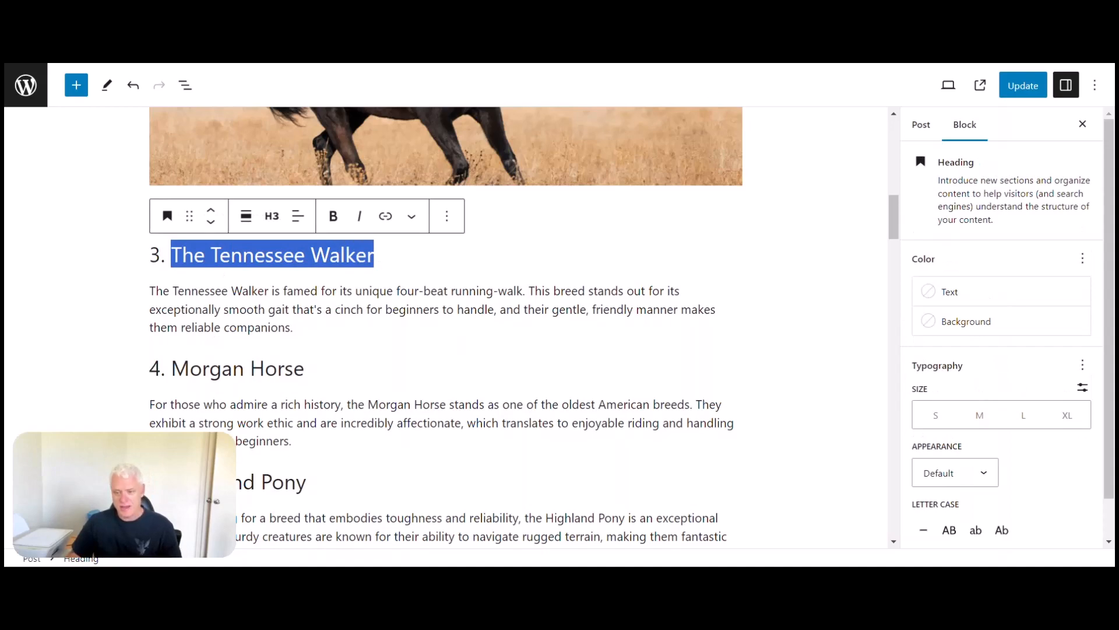
{"action": "key", "text": "ctrl+t"}
{"action": "key", "text": "ctrl+v"}
{"action": "key", "text": "Return"}
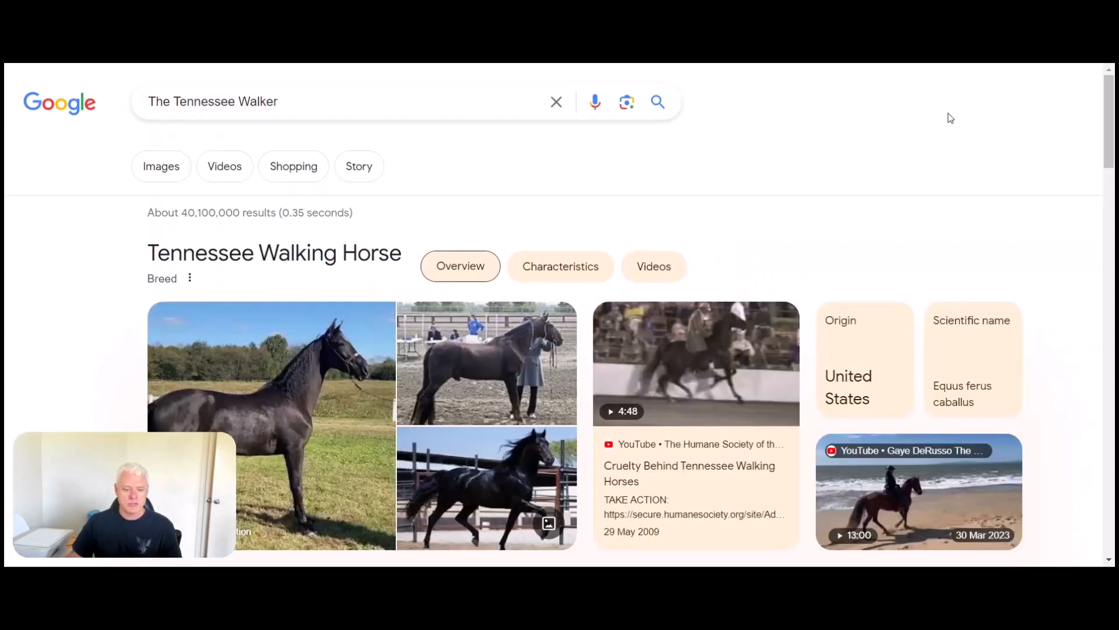
Step: Open the Wikipedia article on the Tennessee Walking Horse from the search results
{"action": "scroll", "coordinate": [367, 339], "scroll_direction": "down", "scroll_amount": 10}
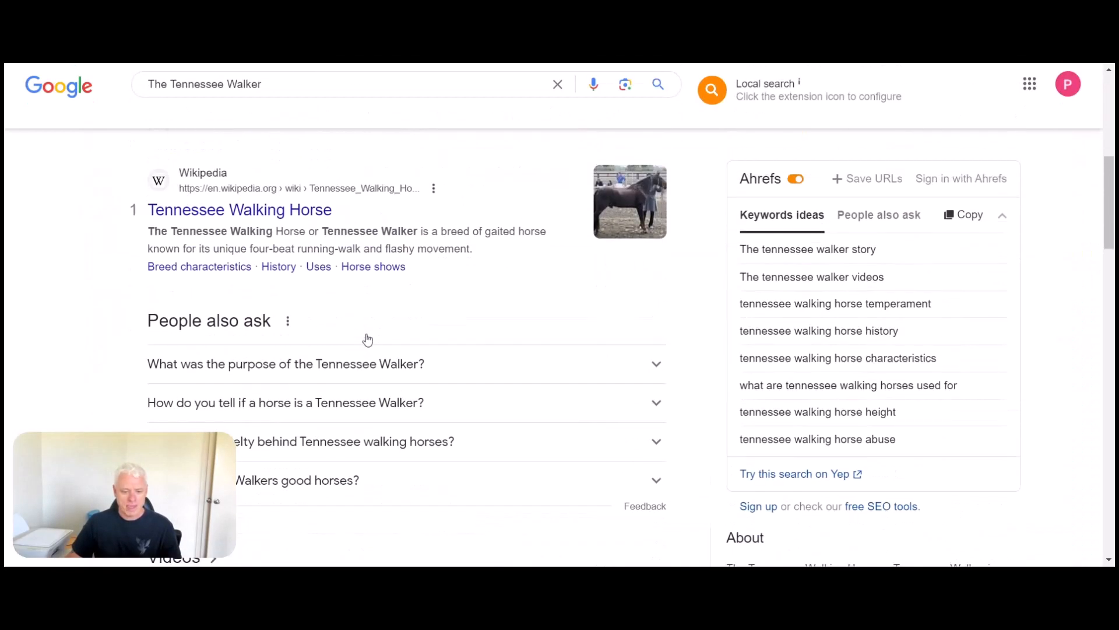
{"action": "scroll", "coordinate": [367, 340], "scroll_direction": "up", "scroll_amount": 1}
{"action": "left_click", "coordinate": [244, 301]}
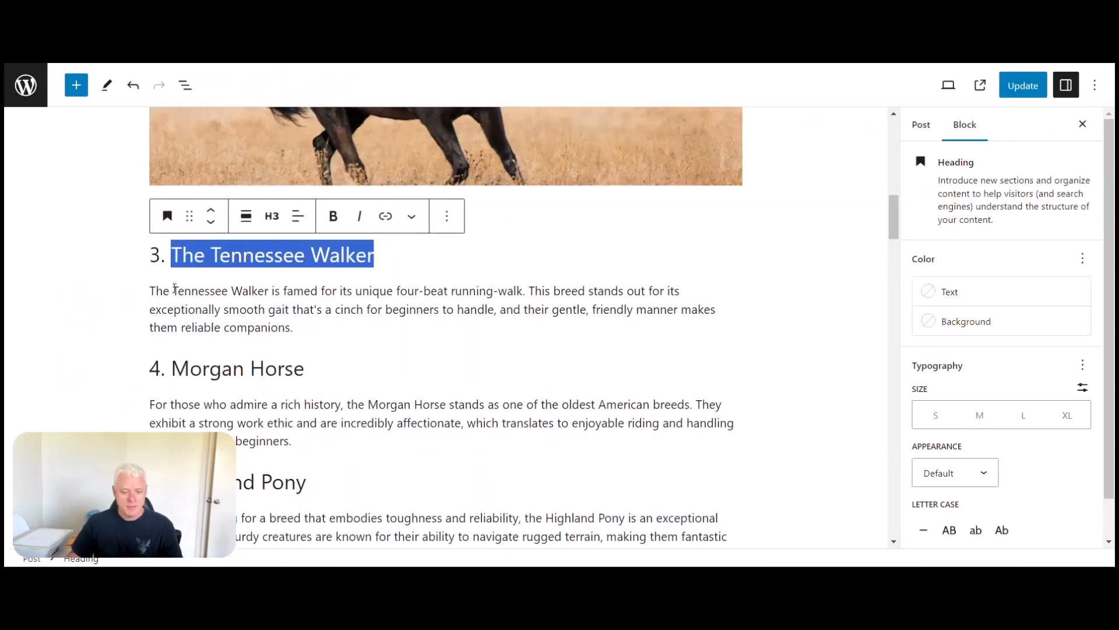
Step: Link the words "Tennessee Walker" in the third breed's paragraph to the copied Wikipedia address and check the link's preview
{"action": "left_click_drag", "start_coordinate": [175, 288], "coordinate": [270, 290]}
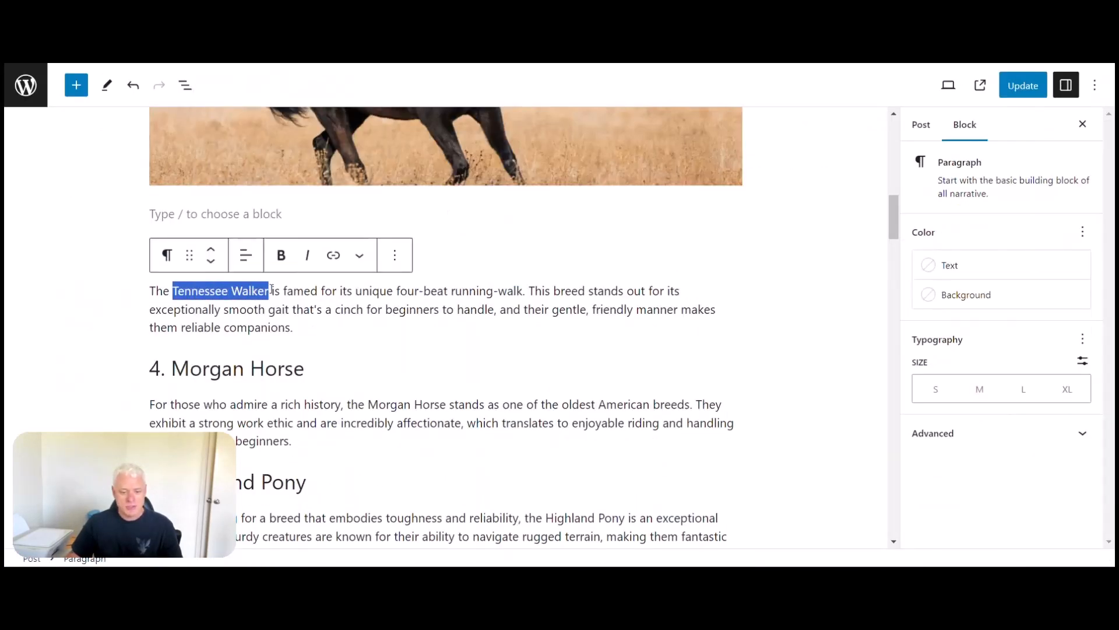
{"action": "left_click", "coordinate": [334, 256]}
{"action": "key", "text": "ctrl+v"}
{"action": "left_click", "coordinate": [326, 327]}
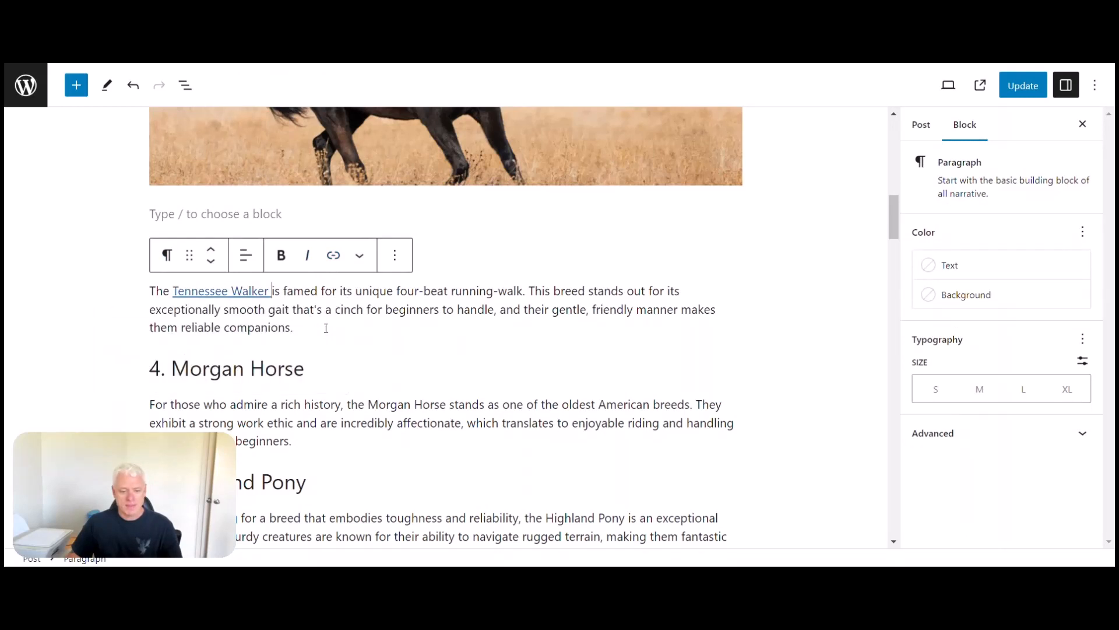
{"action": "left_click", "coordinate": [257, 291]}
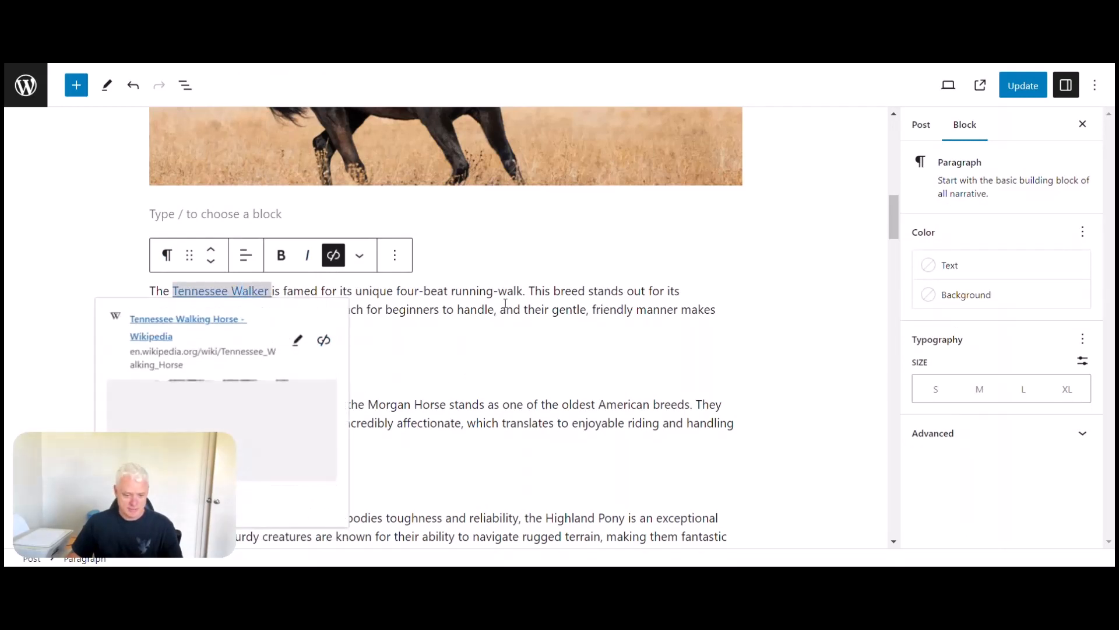
{"action": "left_click", "coordinate": [506, 309]}
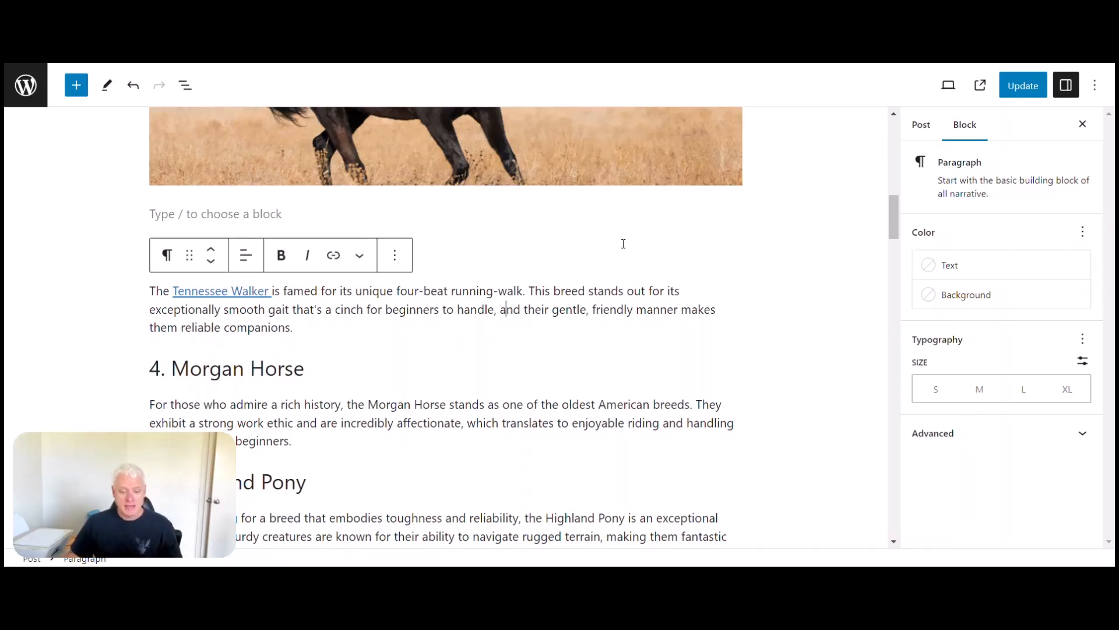
Step: Look through the article from the first breed sections down to the SEO settings below the conclusion
{"action": "scroll", "coordinate": [623, 244], "scroll_direction": "down", "scroll_amount": 10}
{"action": "scroll", "coordinate": [624, 244], "scroll_direction": "up", "scroll_amount": 18}
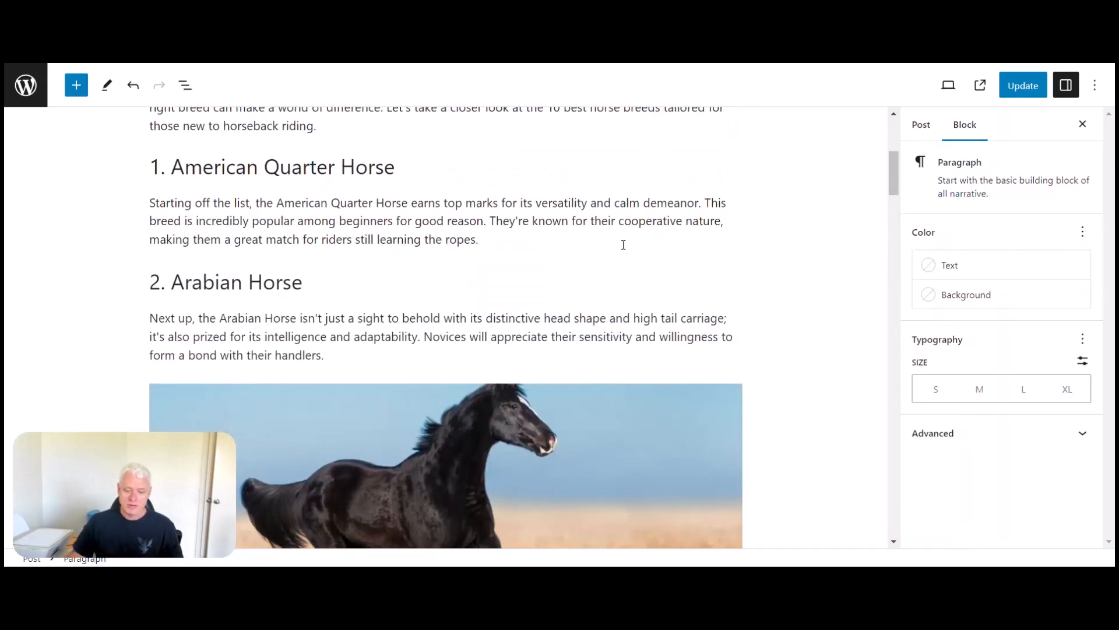
{"action": "scroll", "coordinate": [623, 245], "scroll_direction": "down", "scroll_amount": 15}
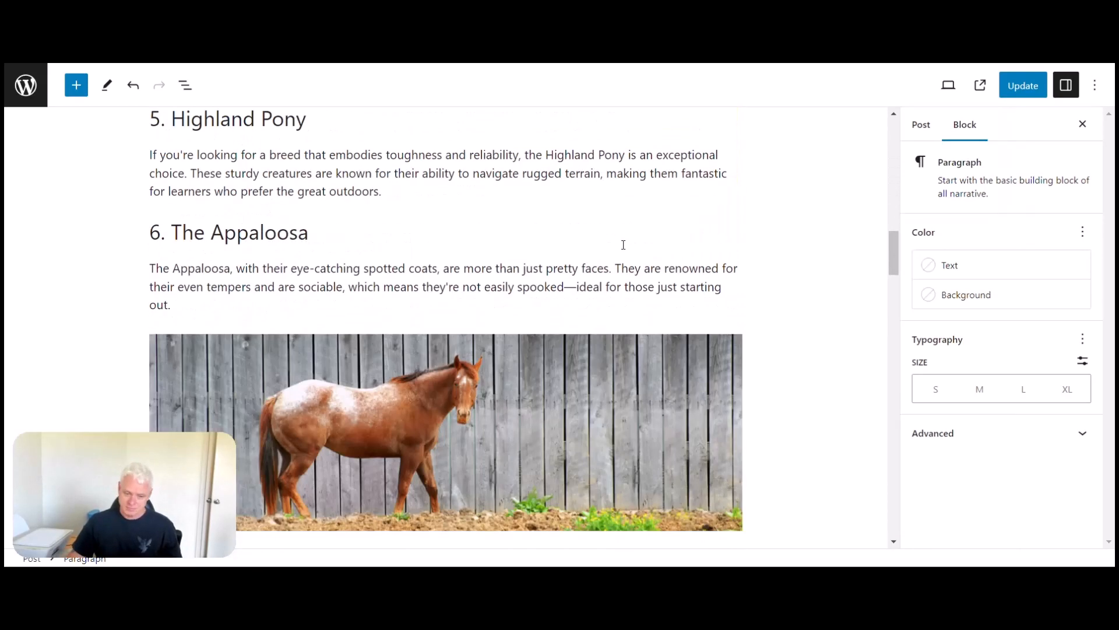
{"action": "scroll", "coordinate": [623, 246], "scroll_direction": "down", "scroll_amount": 20}
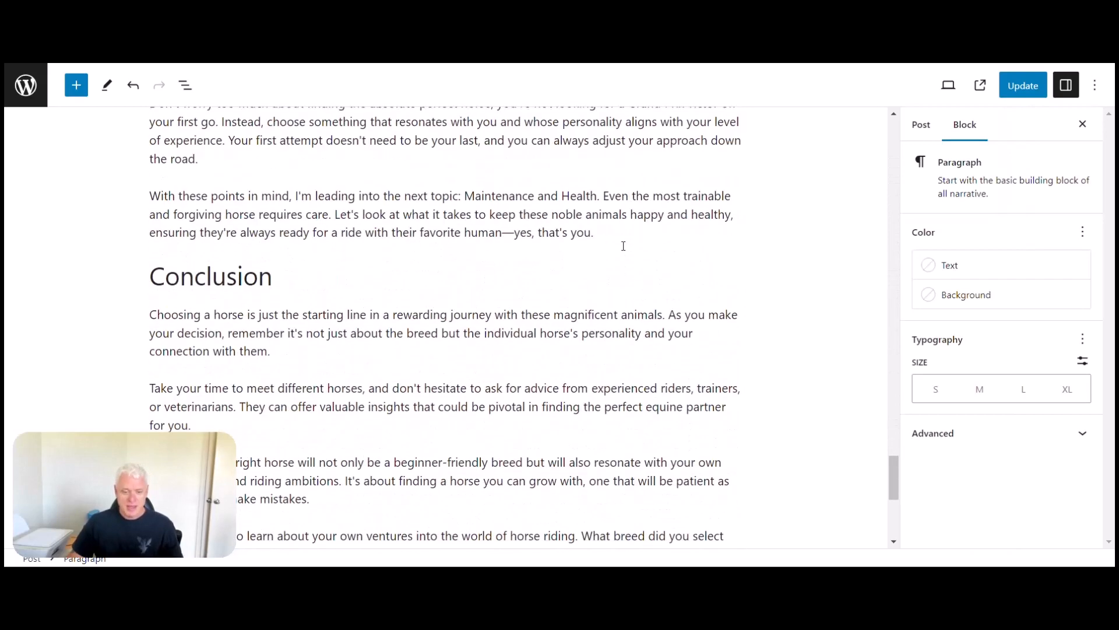
{"action": "scroll", "coordinate": [624, 246], "scroll_direction": "up", "scroll_amount": 3}
{"action": "scroll", "coordinate": [327, 224], "scroll_direction": "up", "scroll_amount": 3}
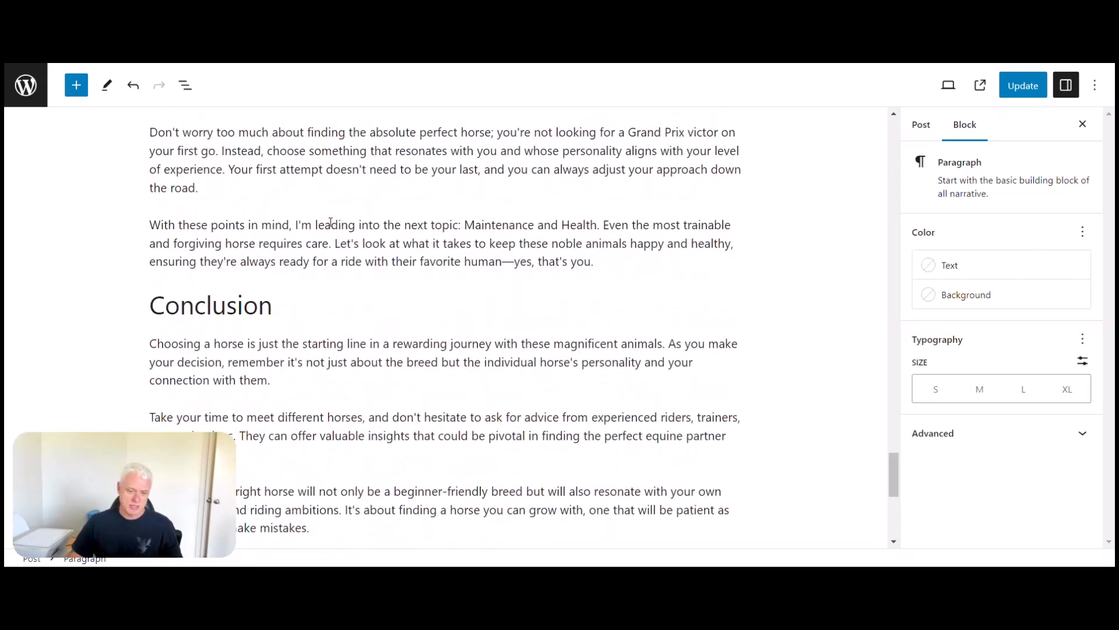
{"action": "scroll", "coordinate": [330, 222], "scroll_direction": "down", "scroll_amount": 6}
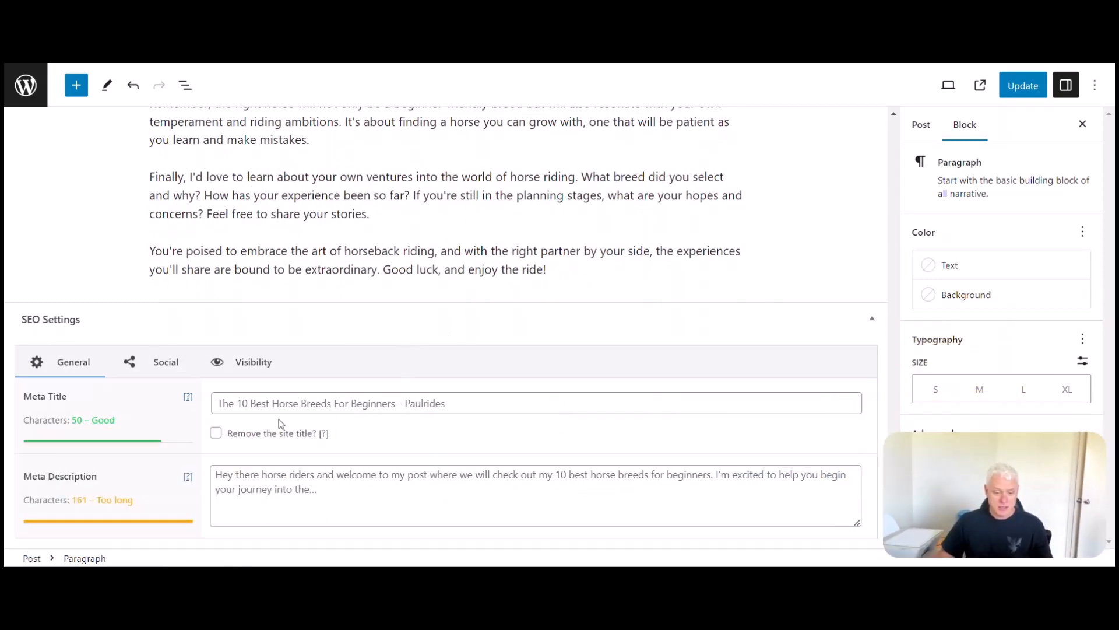
Step: Copy the article's title, "The 10 Best Horse Breeds For Beginners", into the meta title of the SEO settings
{"action": "left_click", "coordinate": [394, 403]}
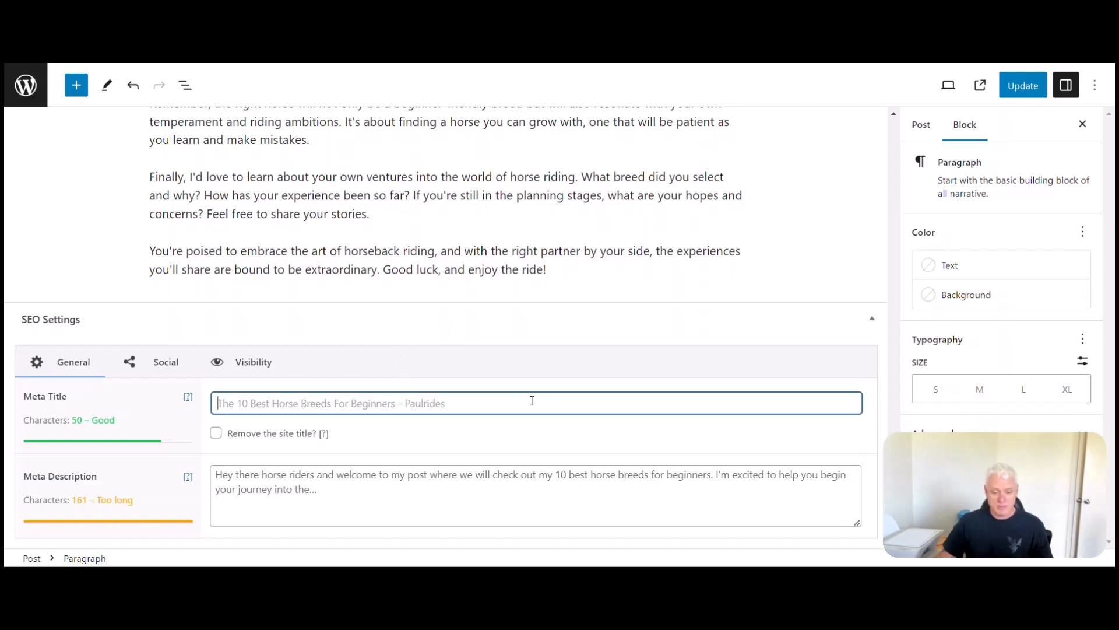
{"action": "scroll", "coordinate": [422, 455], "scroll_direction": "up", "scroll_amount": 20}
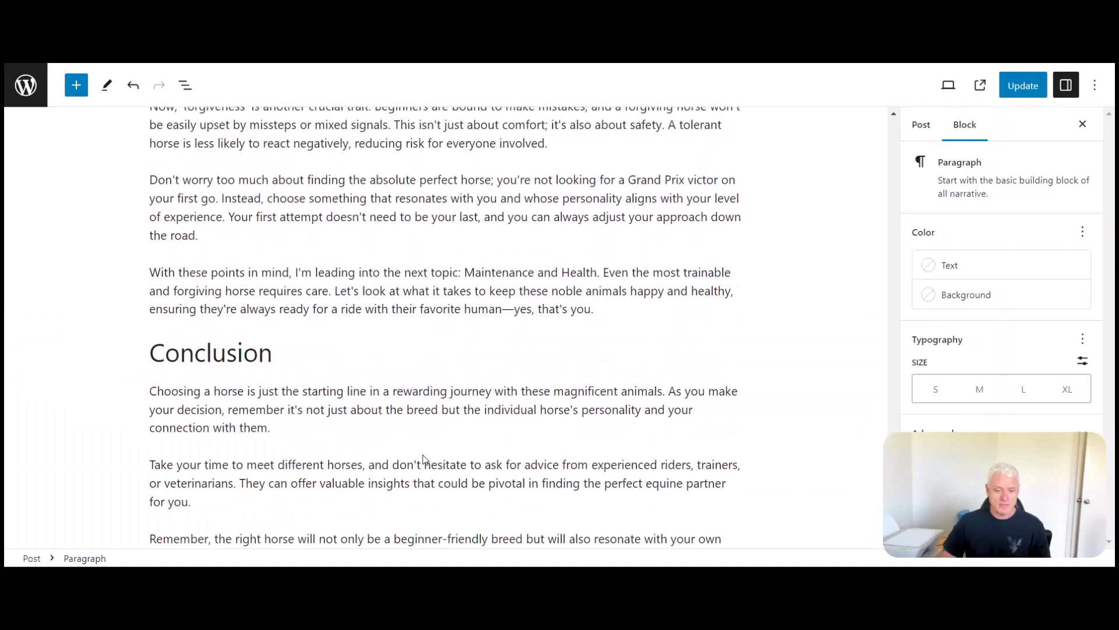
{"action": "scroll", "coordinate": [422, 455], "scroll_direction": "up", "scroll_amount": 5}
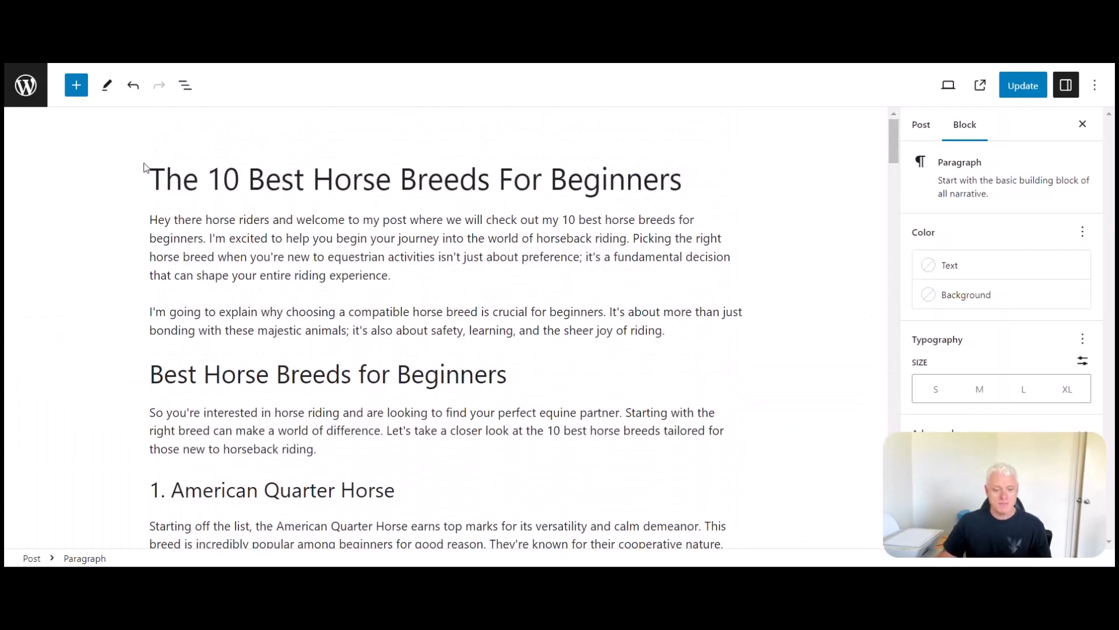
{"action": "double_click", "coordinate": [157, 178]}
{"action": "left_click_drag", "start_coordinate": [345, 186], "coordinate": [130, 142]}
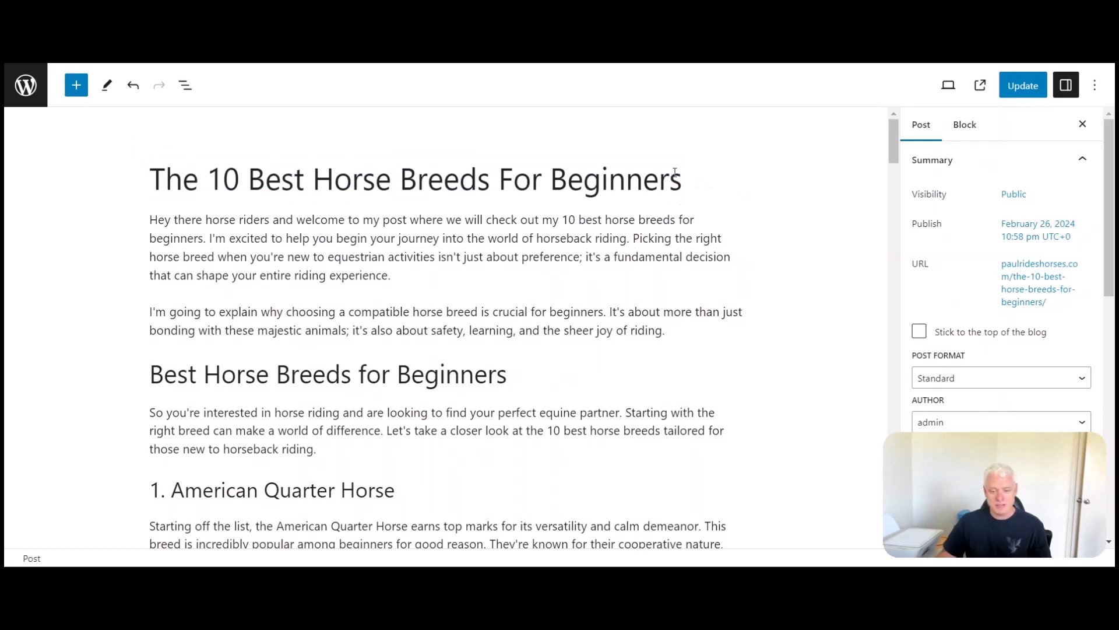
{"action": "left_click_drag", "start_coordinate": [676, 175], "coordinate": [157, 163]}
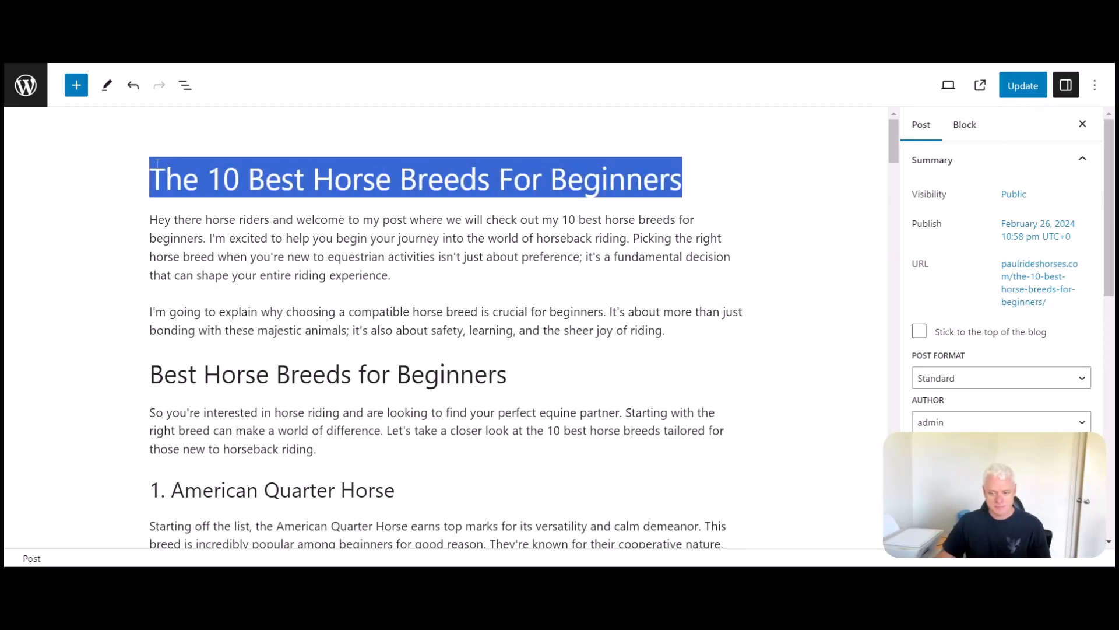
{"action": "scroll", "coordinate": [350, 350], "scroll_direction": "down", "scroll_amount": 20}
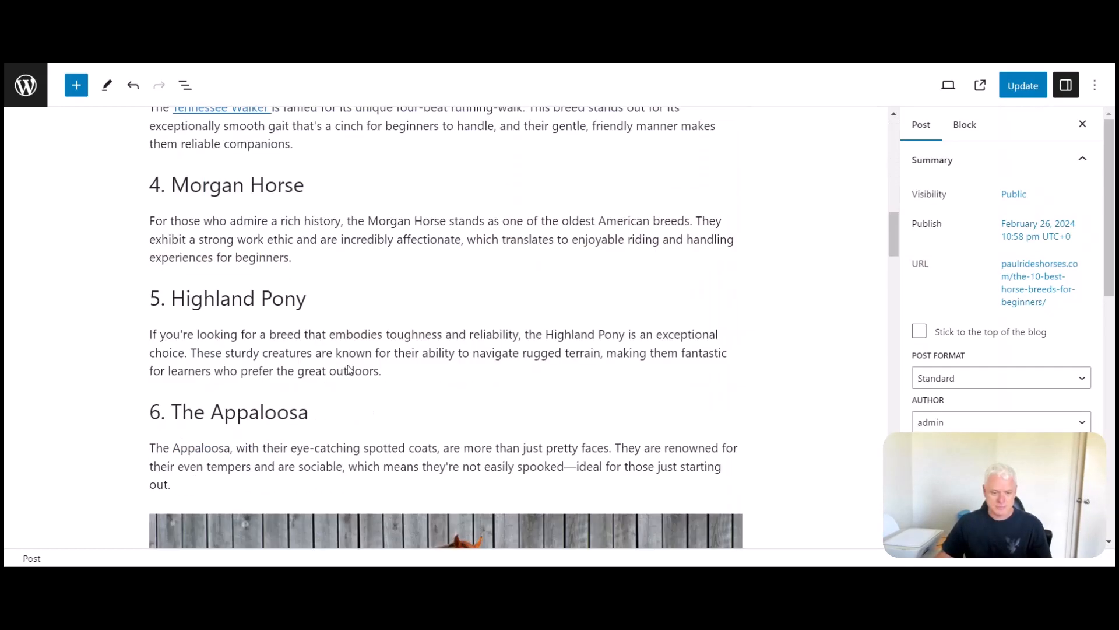
{"action": "scroll", "coordinate": [349, 369], "scroll_direction": "down", "scroll_amount": 20}
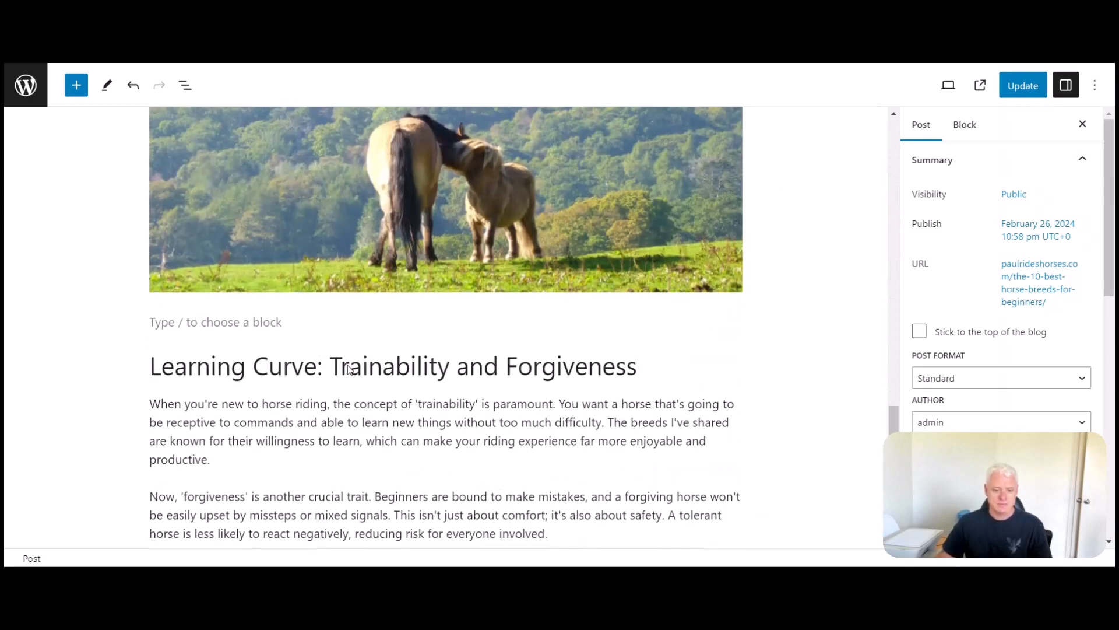
{"action": "scroll", "coordinate": [349, 369], "scroll_direction": "down", "scroll_amount": 15}
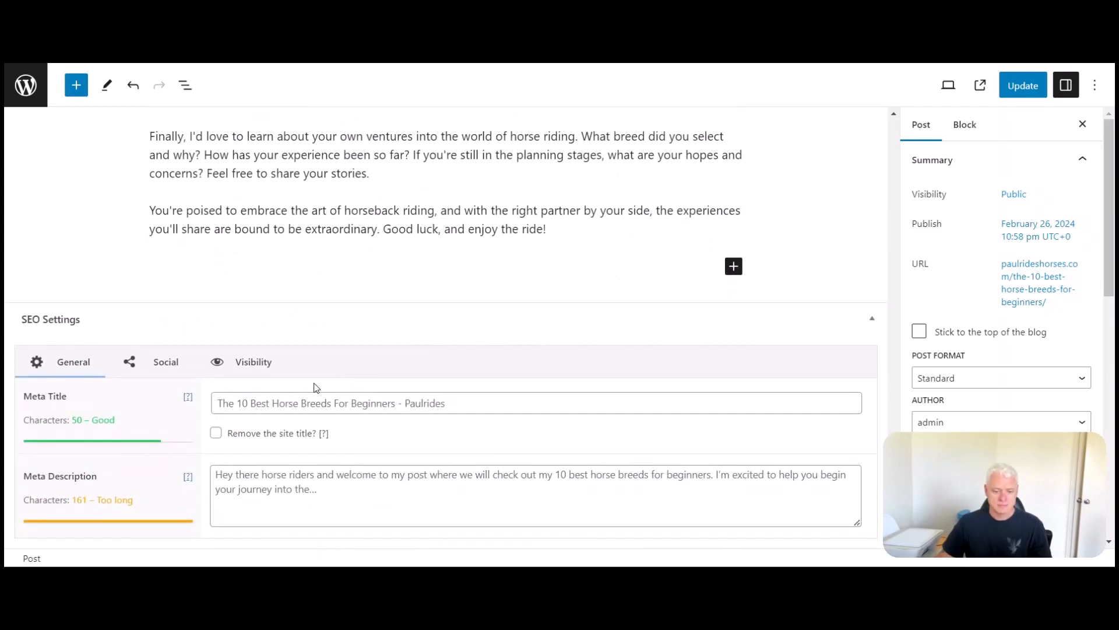
{"action": "left_click", "coordinate": [228, 400]}
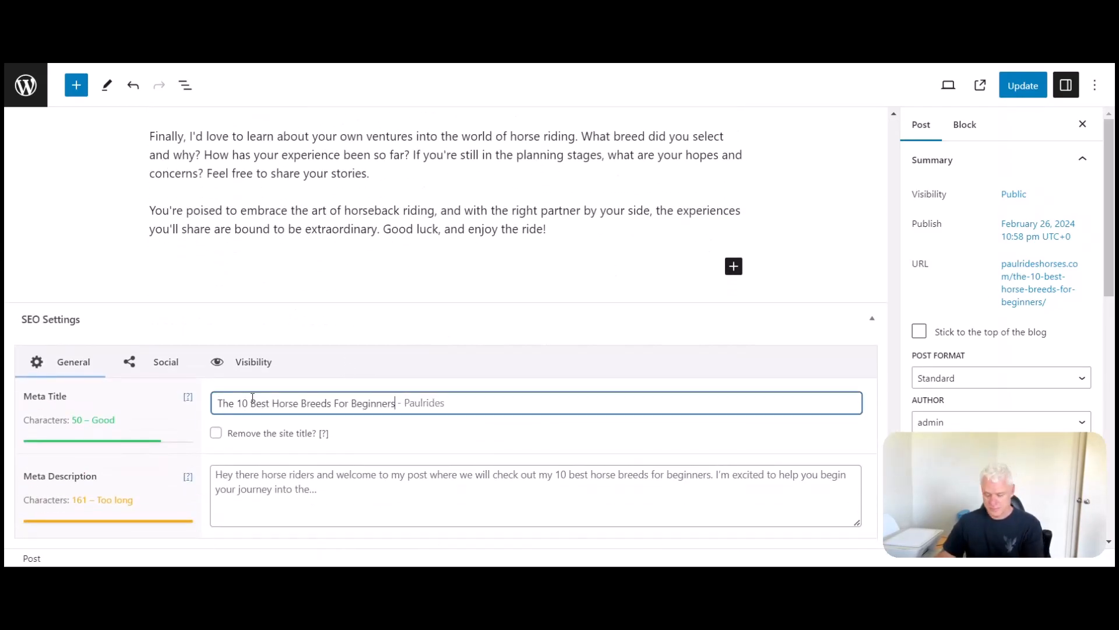
Step: Copy the introduction's first sentence, from "Hey there horse riders" to "for beginners.", into the meta description
{"action": "scroll", "coordinate": [327, 370], "scroll_direction": "up", "scroll_amount": 20}
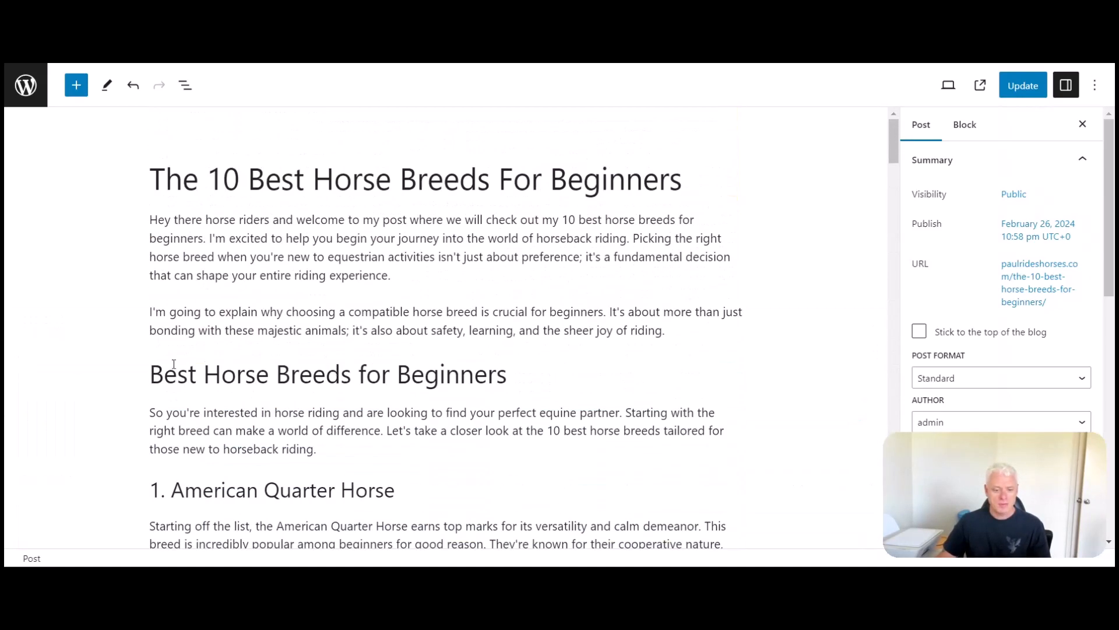
{"action": "left_click_drag", "start_coordinate": [152, 217], "coordinate": [207, 239]}
{"action": "key", "text": "ctrl+c"}
{"action": "scroll", "coordinate": [360, 338], "scroll_direction": "down", "scroll_amount": 20}
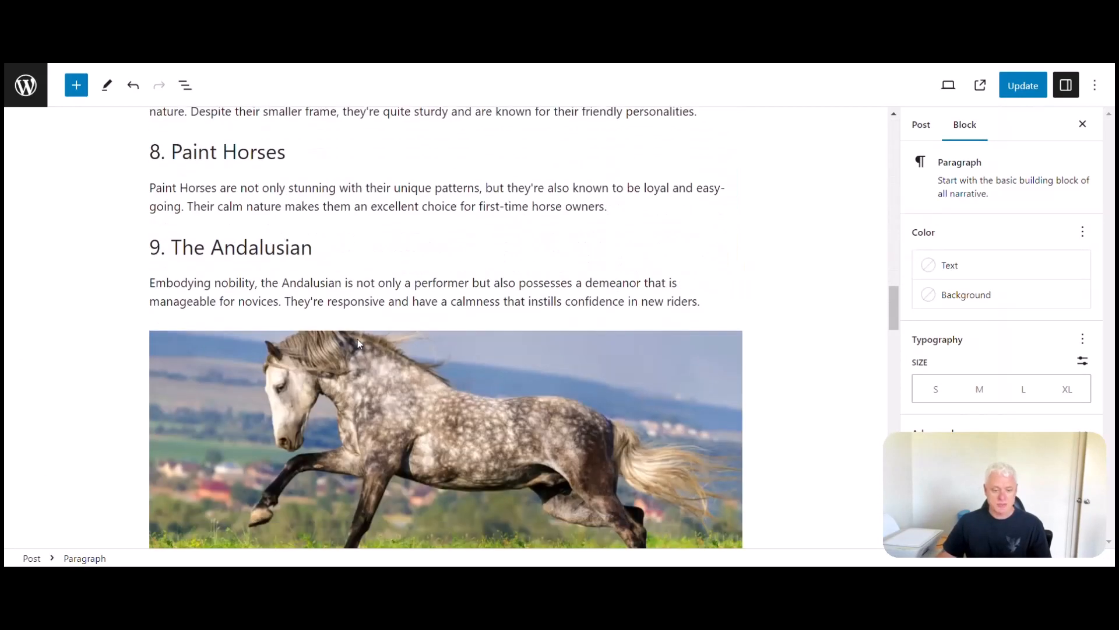
{"action": "scroll", "coordinate": [359, 343], "scroll_direction": "down", "scroll_amount": 10}
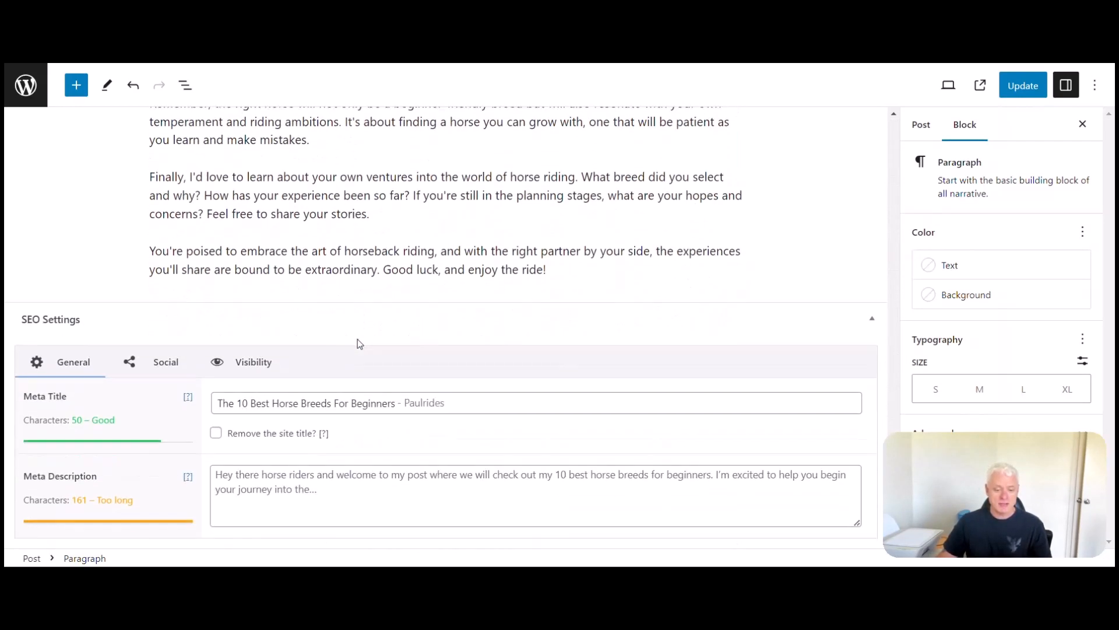
{"action": "left_click", "coordinate": [215, 473]}
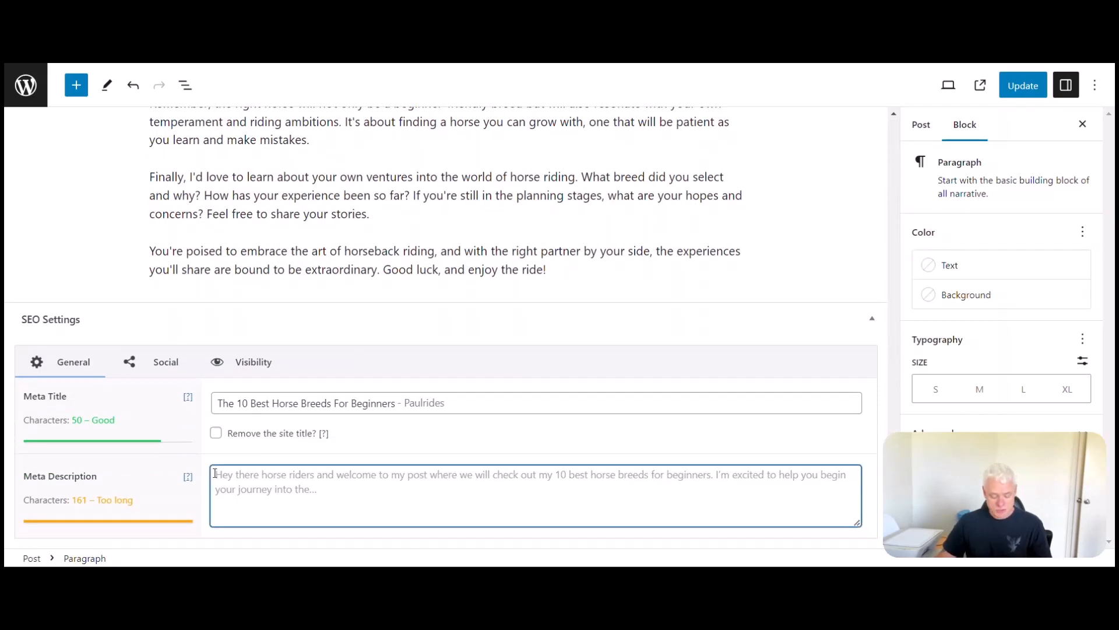
{"action": "key", "text": "ctrl+v"}
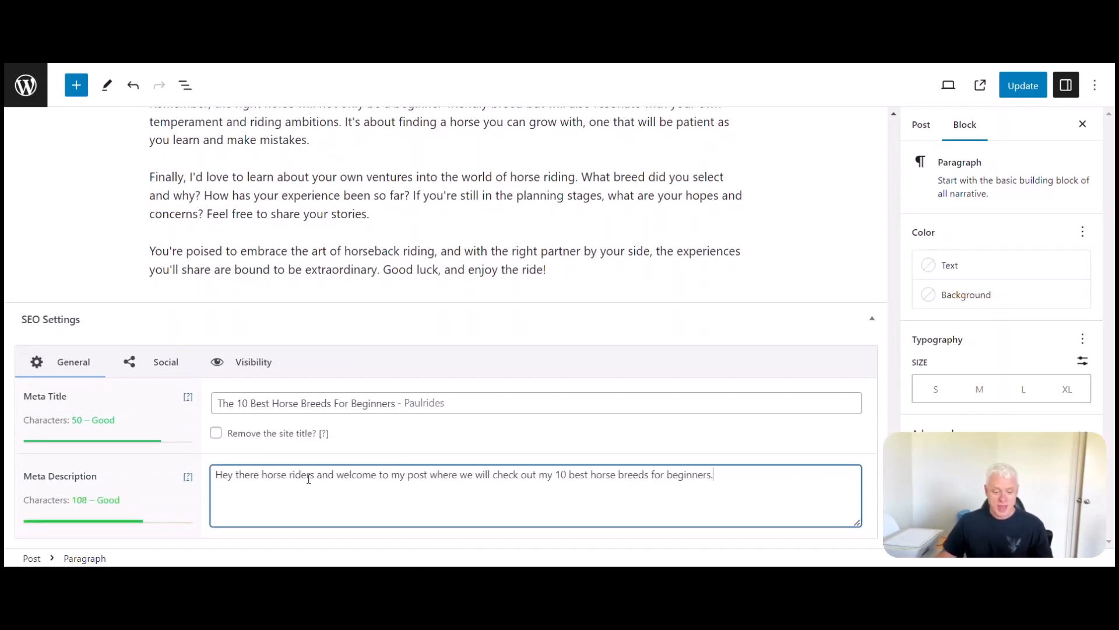
Step: Copy the article's title and search Google for "The 10 Best Horse Breeds For Beginners" in another browser tab
{"action": "scroll", "coordinate": [857, 399], "scroll_direction": "up", "scroll_amount": 15}
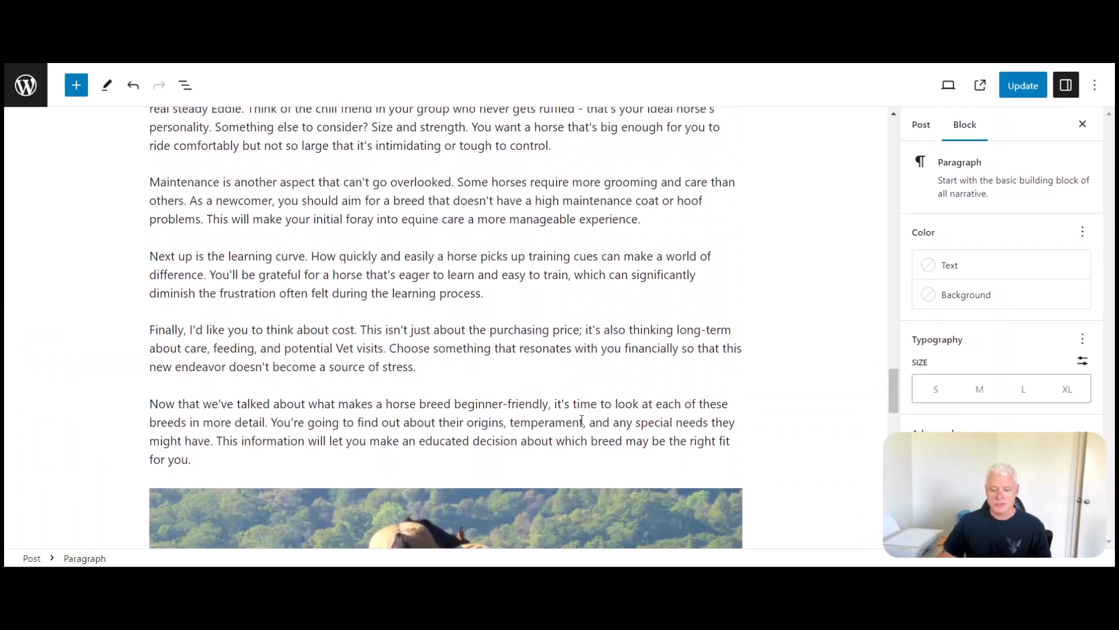
{"action": "left_click_drag", "start_coordinate": [894, 390], "coordinate": [894, 140]}
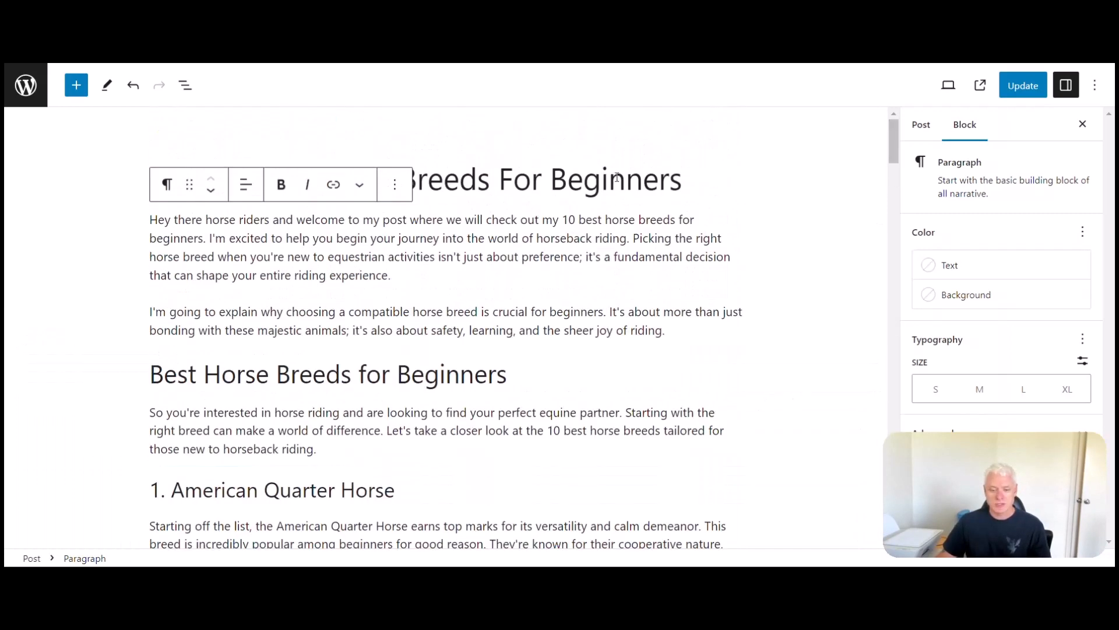
{"action": "left_click", "coordinate": [698, 188]}
{"action": "triple_click", "coordinate": [174, 166]}
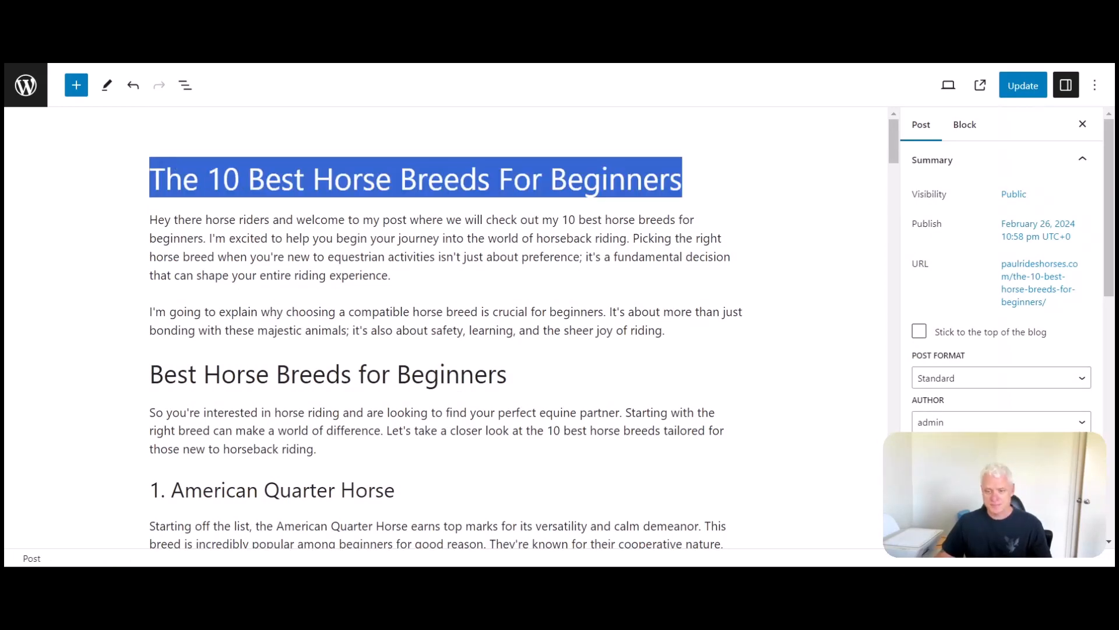
{"action": "key", "text": "ctrl+c"}
{"action": "key", "text": "ctrl+Tab"}
{"action": "key", "text": "ctrl+l"}
{"action": "key", "text": "ctrl+v"}
{"action": "key", "text": "Return"}
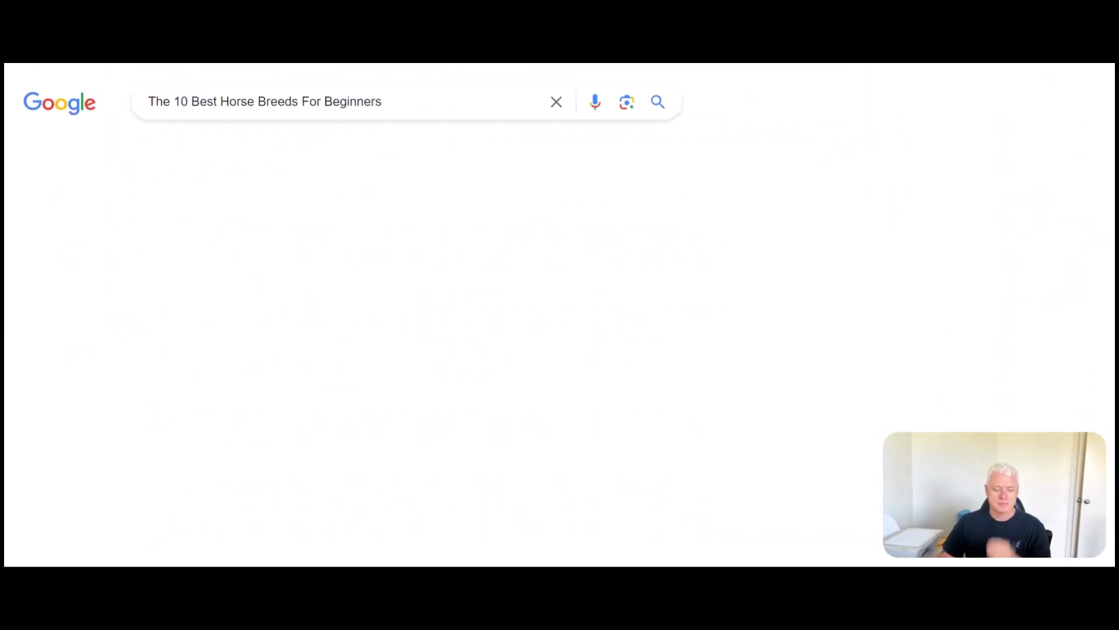
Step: Examine the titles and descriptions of the competing pages in the Google results
{"action": "scroll", "coordinate": [197, 205], "scroll_direction": "down", "scroll_amount": 5}
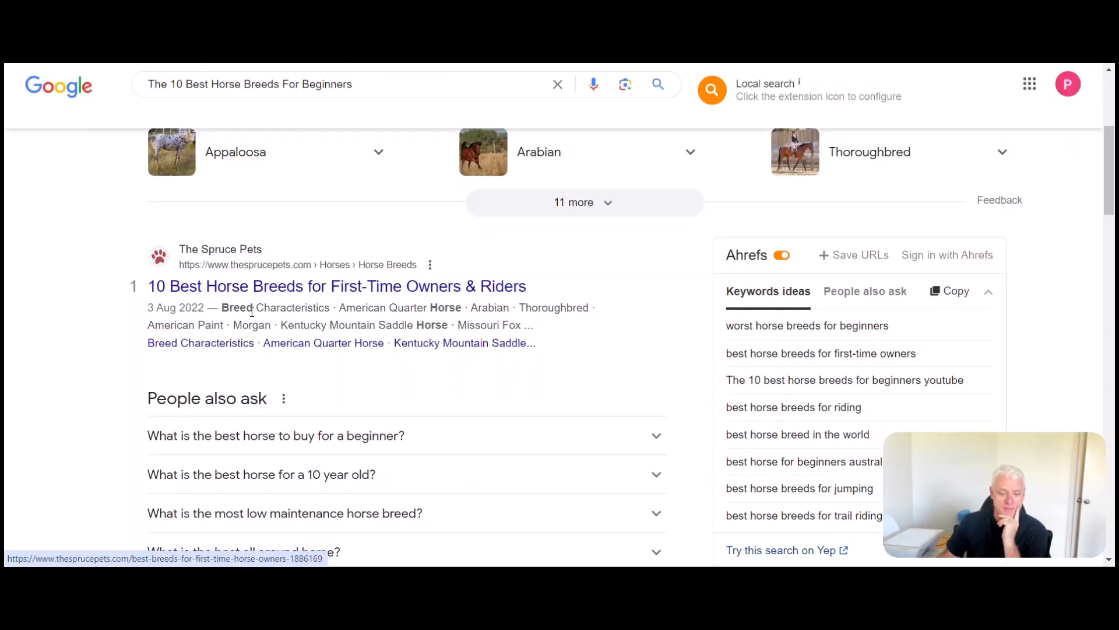
{"action": "scroll", "coordinate": [252, 313], "scroll_direction": "down", "scroll_amount": 6}
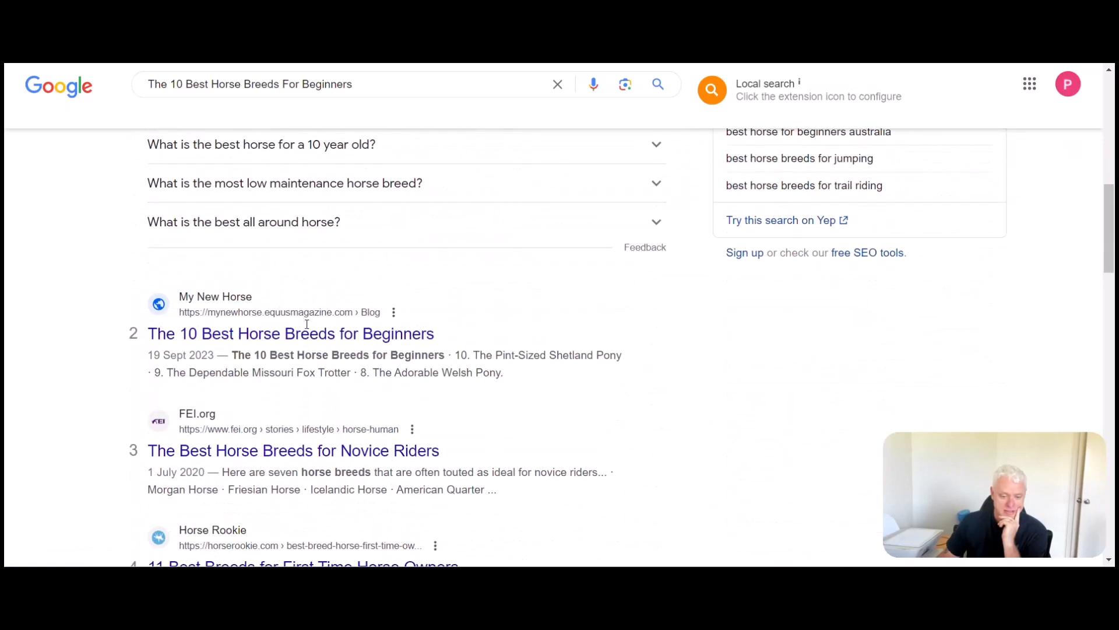
{"action": "scroll", "coordinate": [307, 324], "scroll_direction": "down", "scroll_amount": 7}
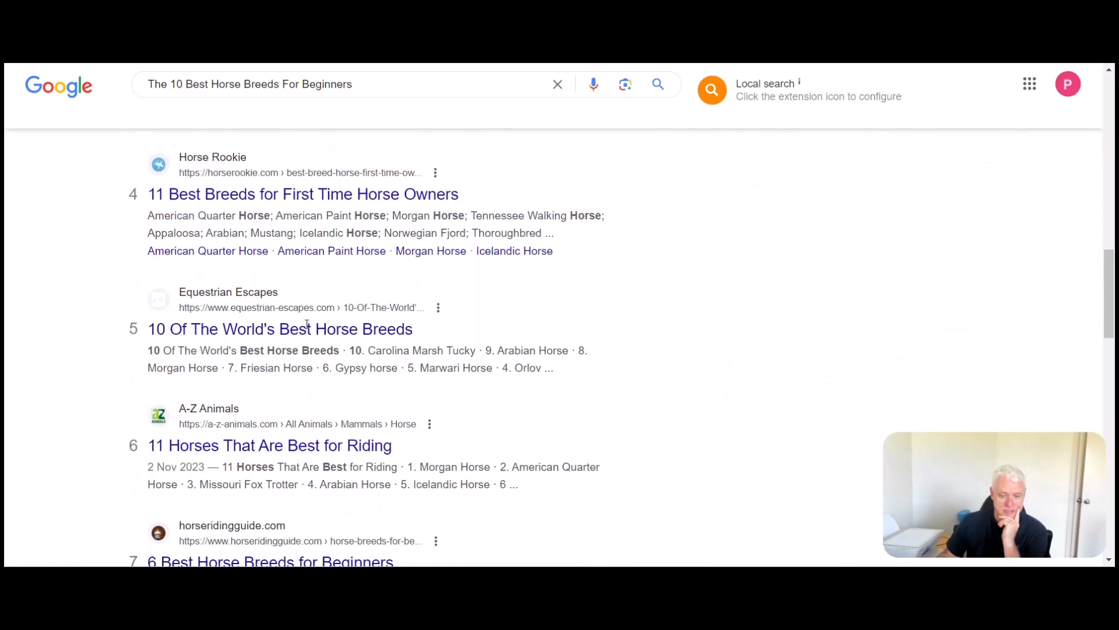
{"action": "scroll", "coordinate": [282, 334], "scroll_direction": "up", "scroll_amount": 5}
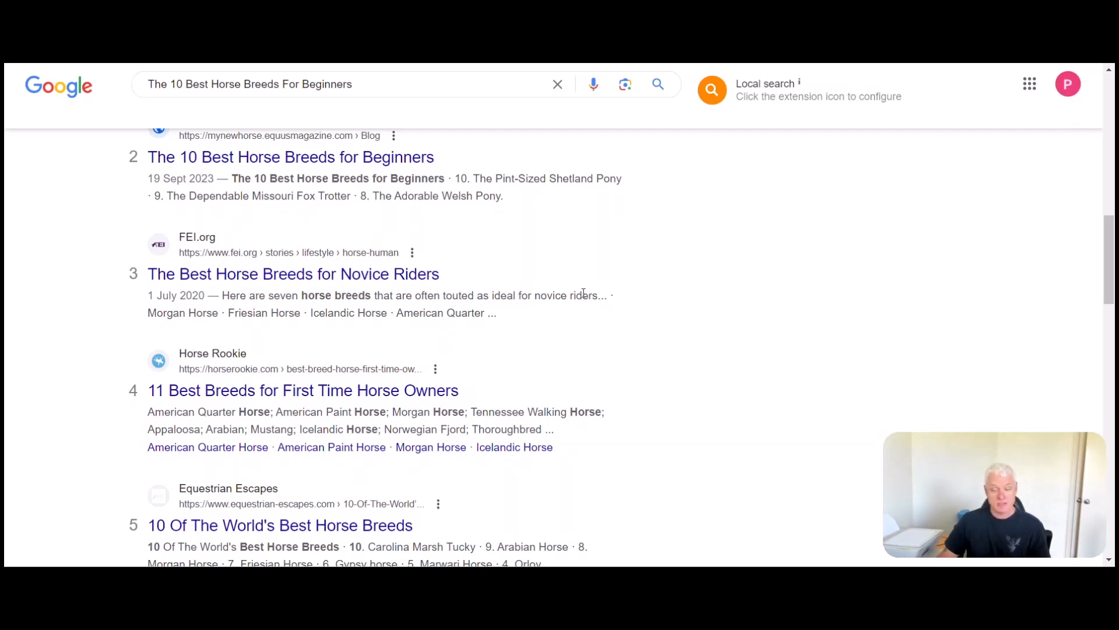
Step: Return to the WordPress article, check the meta title and description in its SEO settings, and go back to the article's beginning
{"action": "key", "text": "ctrl+Tab"}
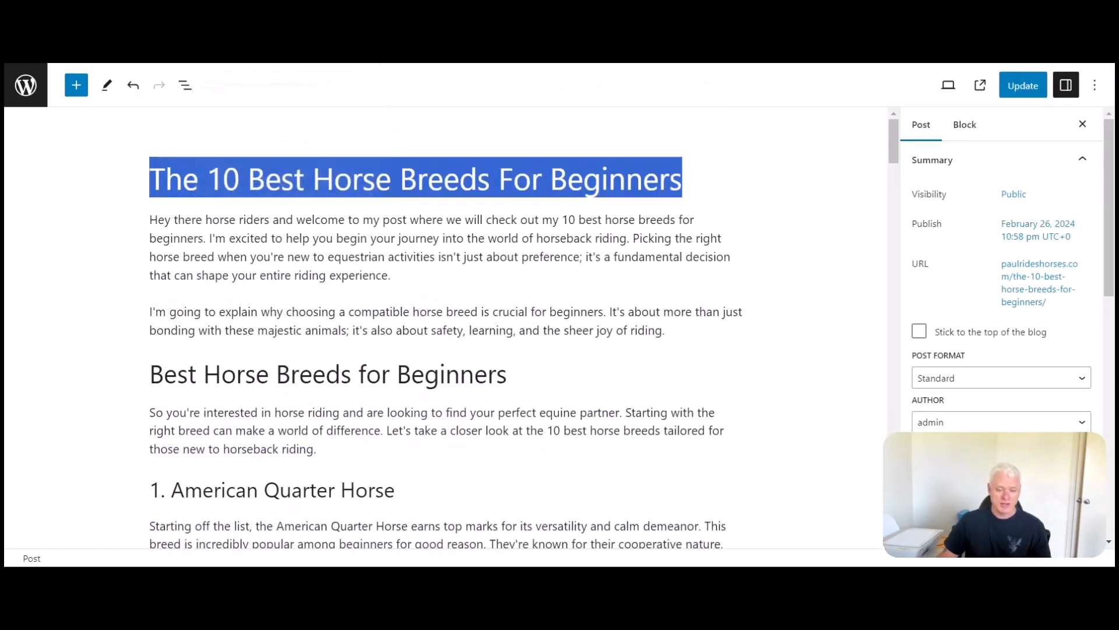
{"action": "scroll", "coordinate": [175, 376], "scroll_direction": "down", "scroll_amount": 20}
{"action": "scroll", "coordinate": [175, 376], "scroll_direction": "down", "scroll_amount": 20}
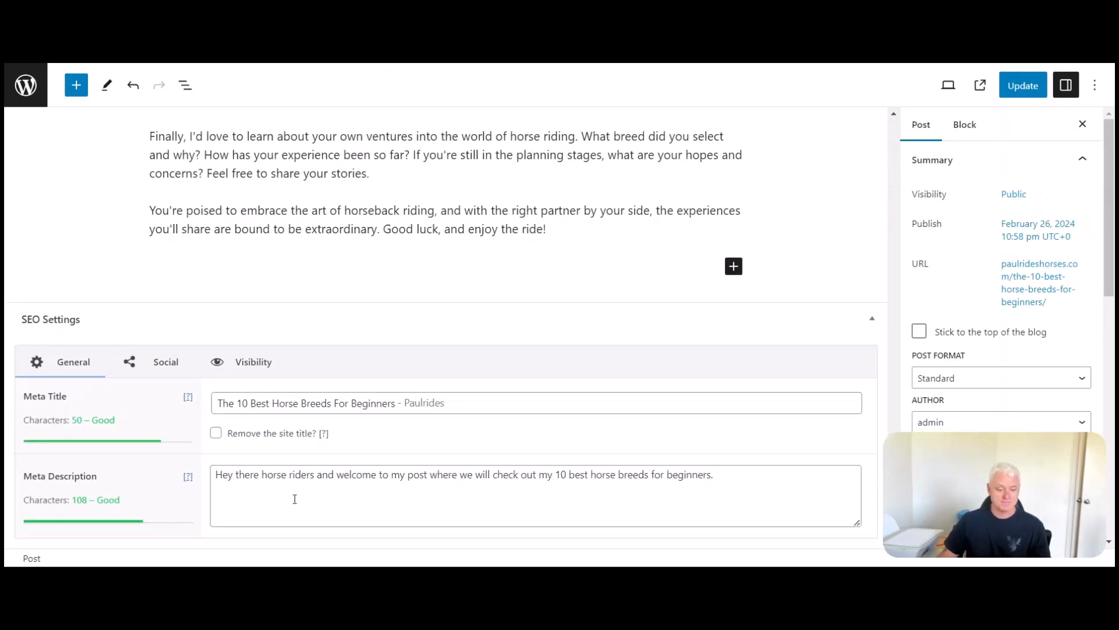
{"action": "scroll", "coordinate": [294, 499], "scroll_direction": "up", "scroll_amount": 20}
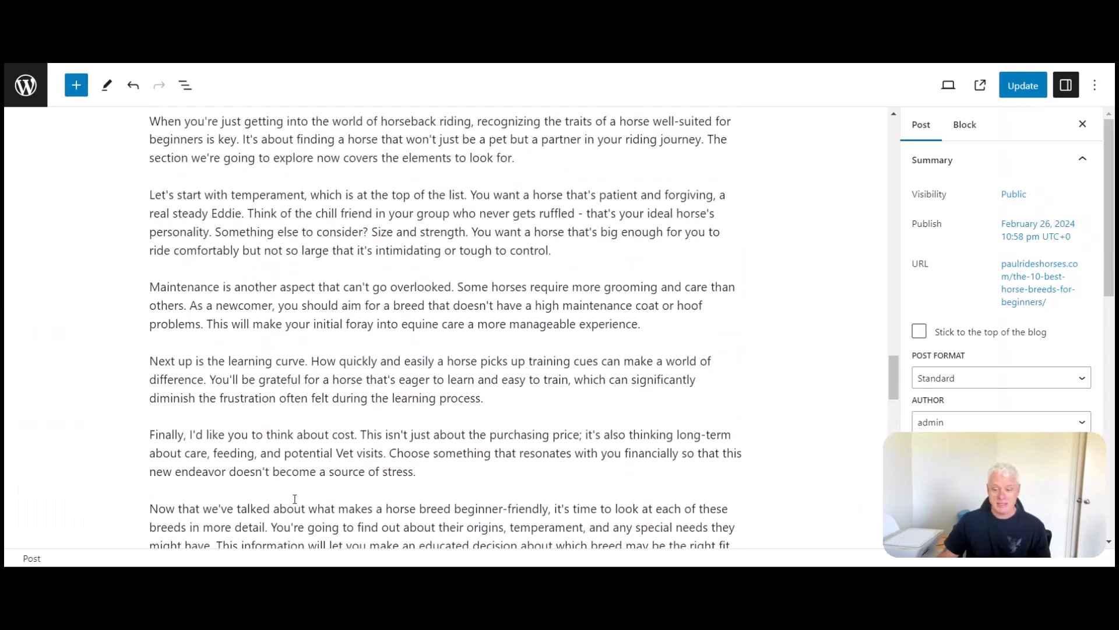
{"action": "scroll", "coordinate": [284, 502], "scroll_direction": "up", "scroll_amount": 15}
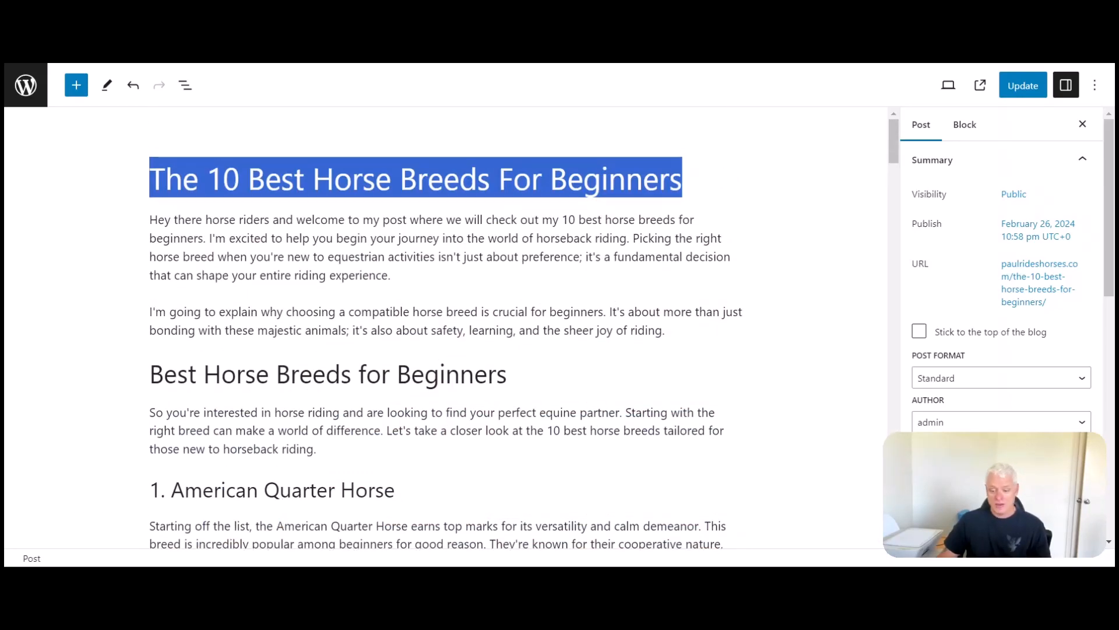
Step: Take the post out of the Uncategorized category and assign it to a new category named Horse Breed
{"action": "left_click_drag", "start_coordinate": [1038, 446], "coordinate": [166, 447]}
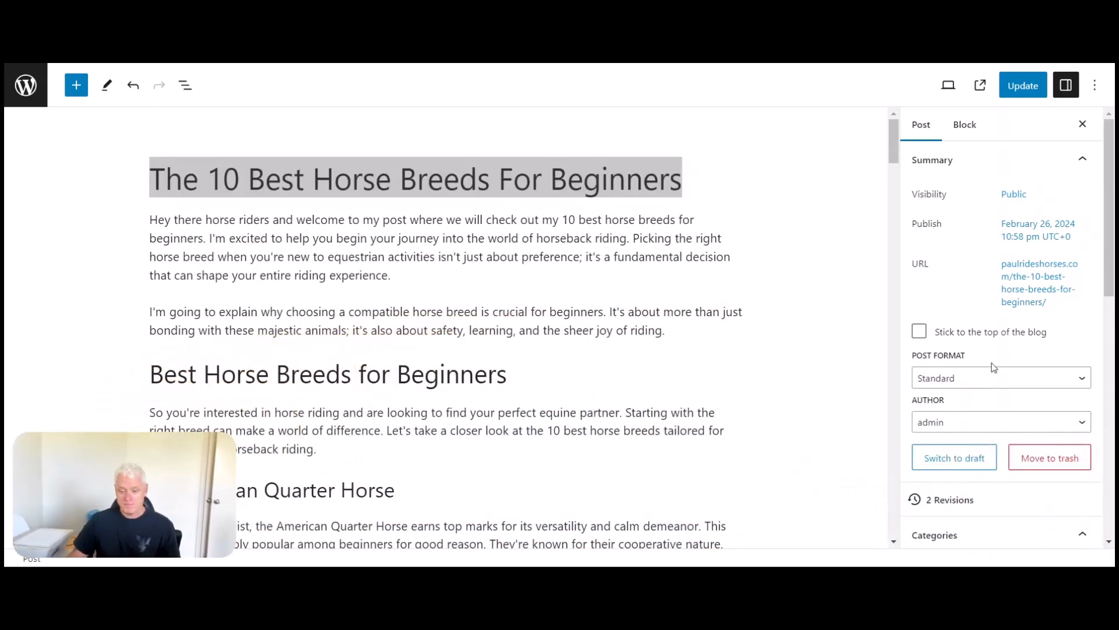
{"action": "scroll", "coordinate": [974, 202], "scroll_direction": "down", "scroll_amount": 2}
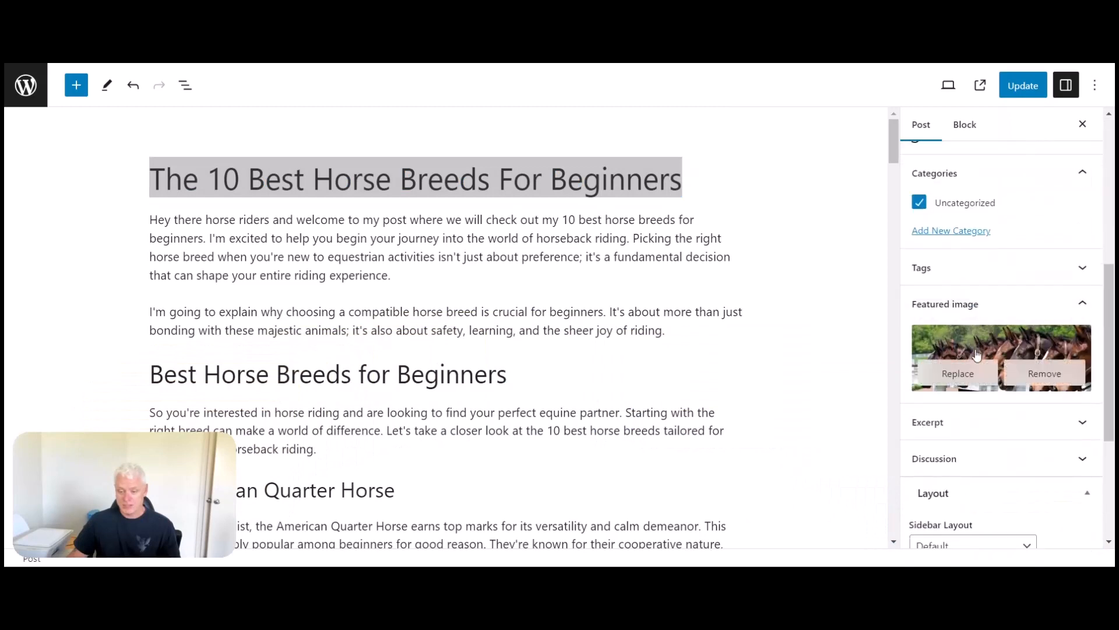
{"action": "left_click", "coordinate": [919, 420]}
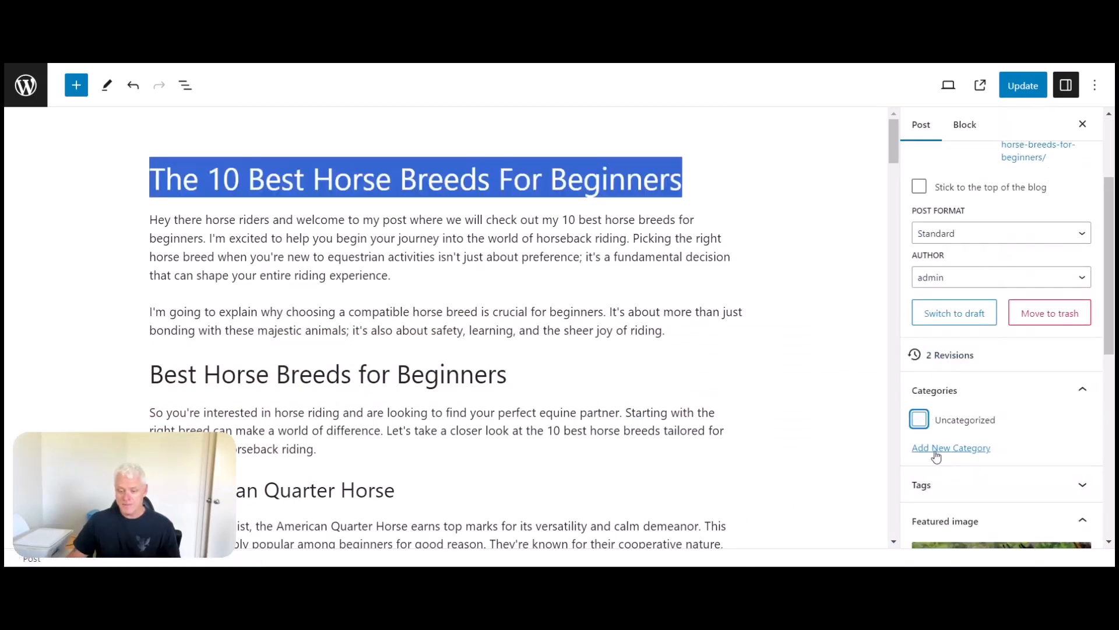
{"action": "left_click", "coordinate": [936, 450]}
{"action": "left_click", "coordinate": [939, 491]}
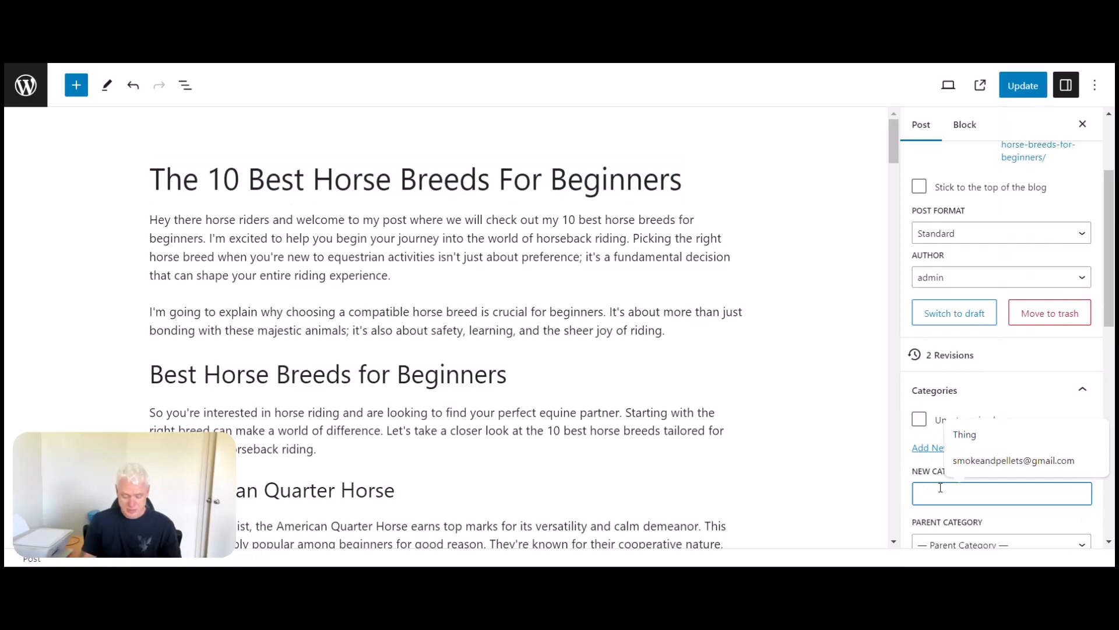
{"action": "type", "text": "BEginn"}
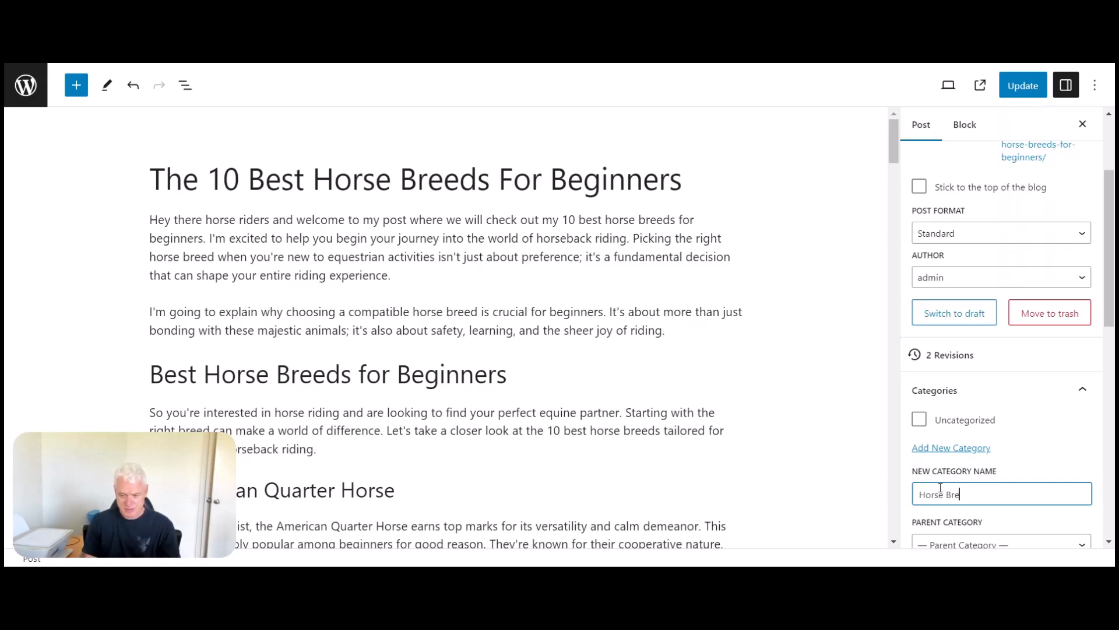
{"action": "key", "text": "Return"}
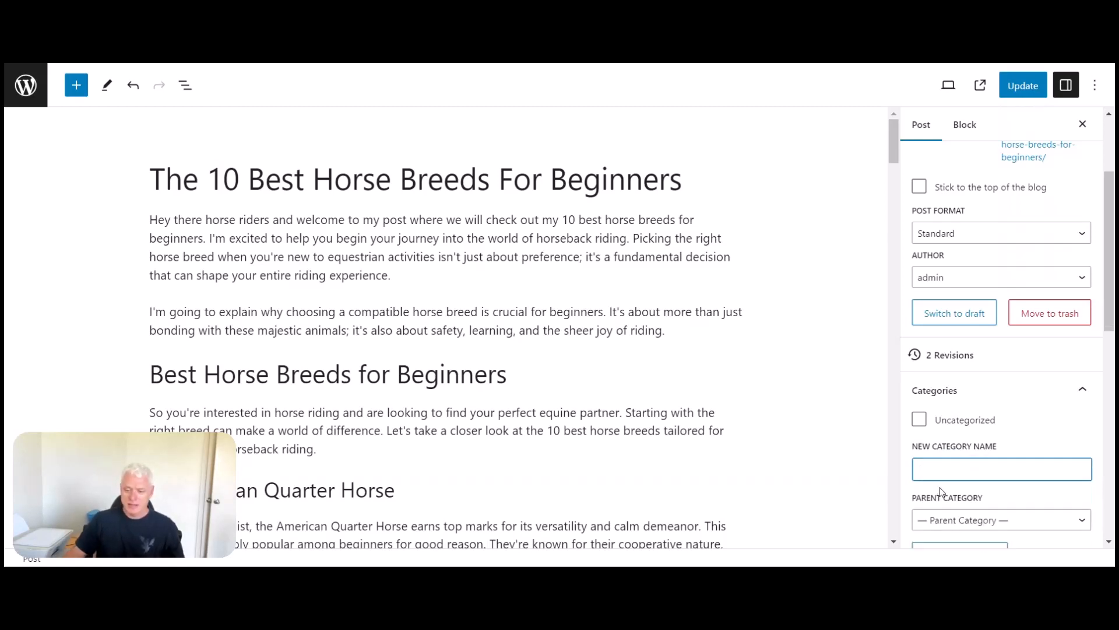
Step: Add the tag Beginners to the post and update the published article
{"action": "scroll", "coordinate": [952, 427], "scroll_direction": "down", "scroll_amount": 4}
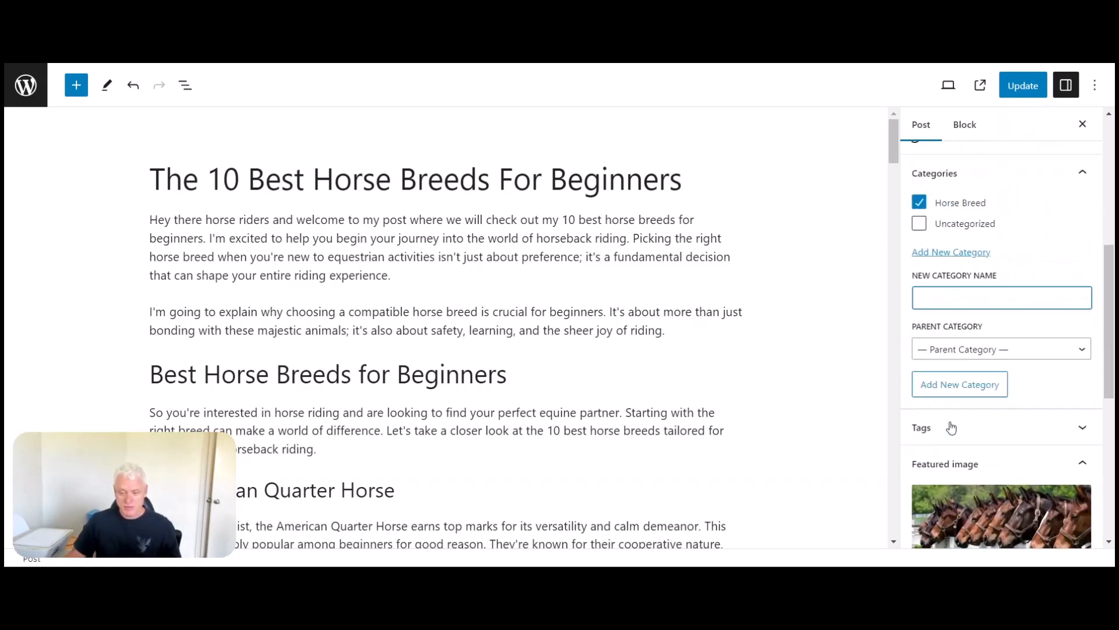
{"action": "left_click", "coordinate": [944, 427]}
{"action": "left_click", "coordinate": [945, 479]}
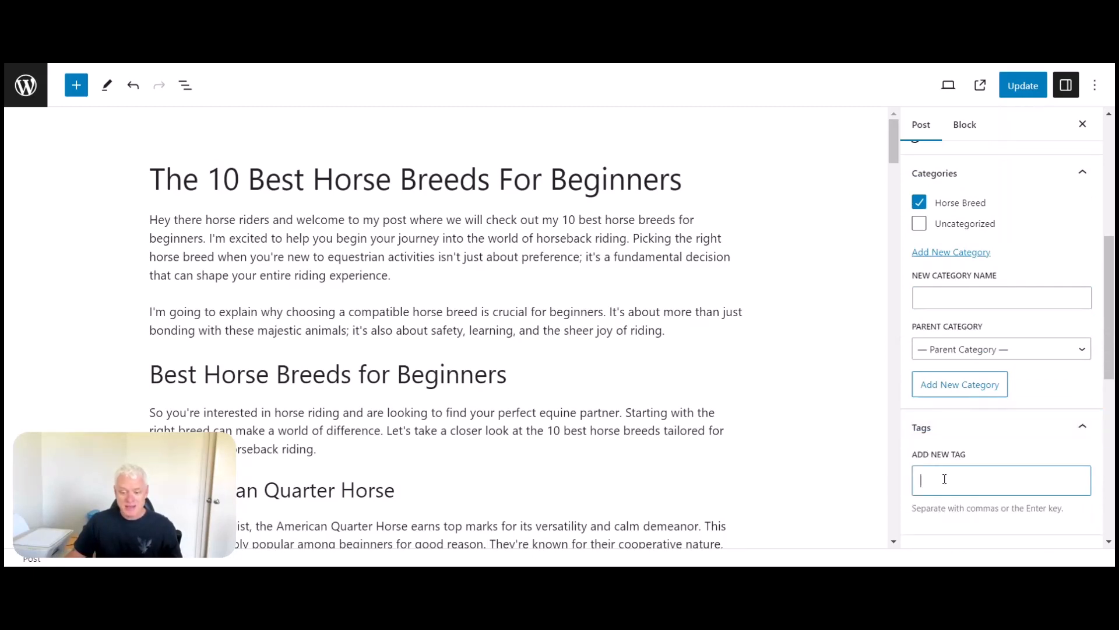
{"action": "type", "text": "BEginners"}
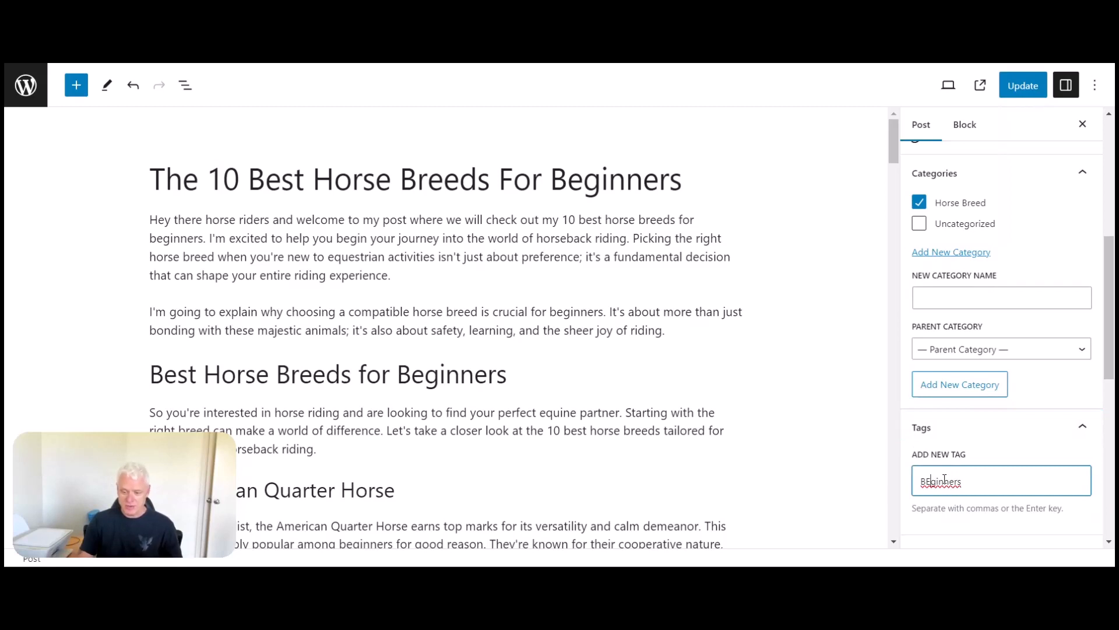
{"action": "key", "text": "BackSpace"}
{"action": "key", "text": "ctrl+shift+i"}
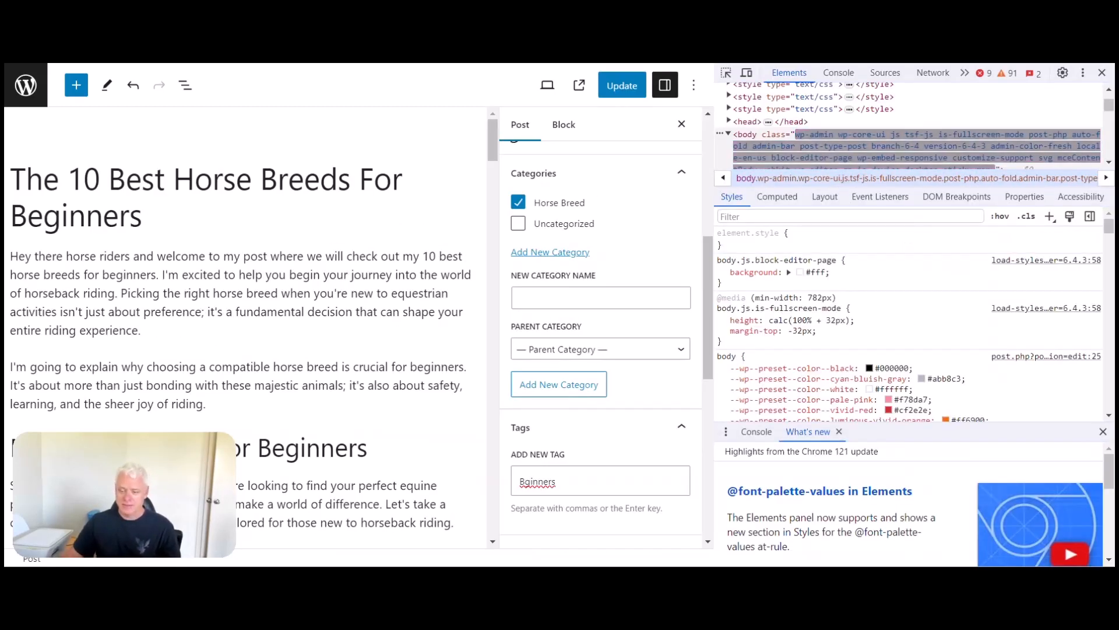
{"action": "left_click", "coordinate": [1102, 73]}
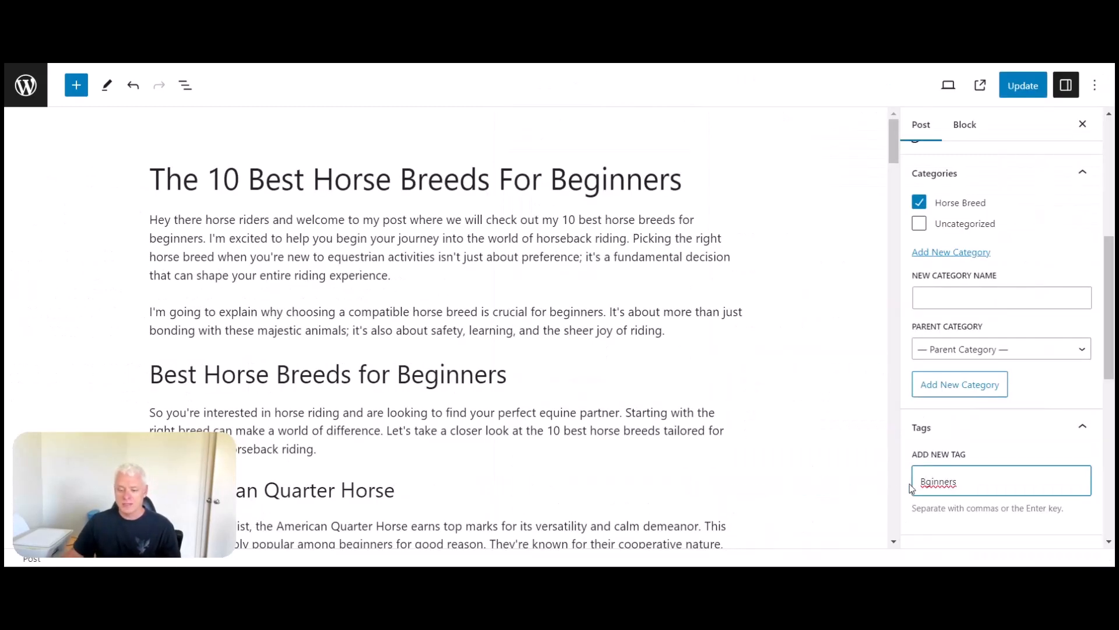
{"action": "type", "text": "e"}
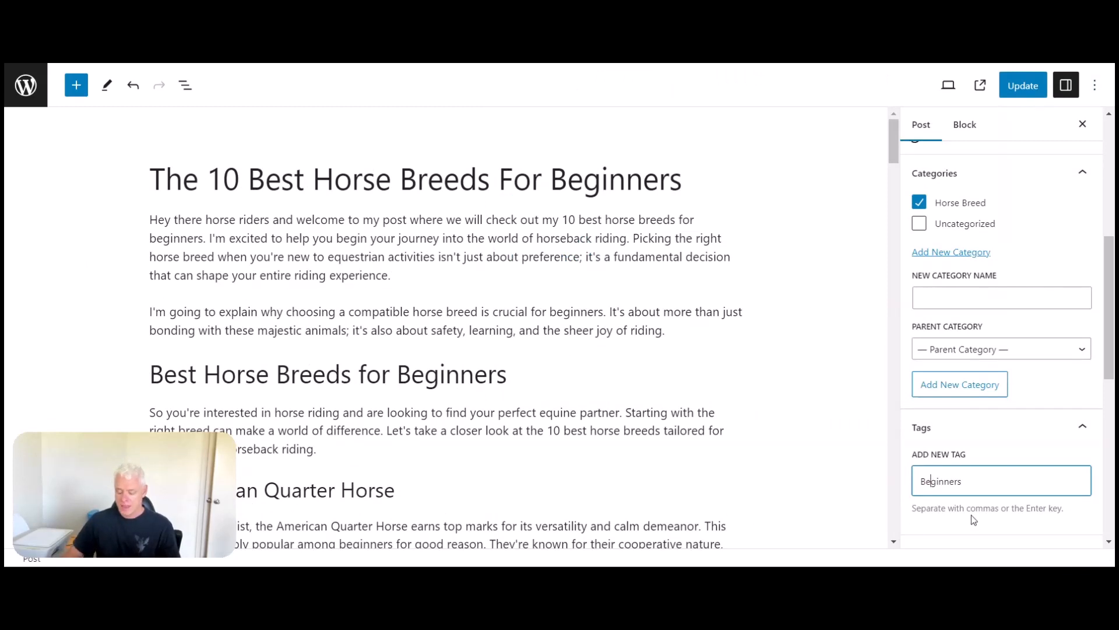
{"action": "key", "text": "Return"}
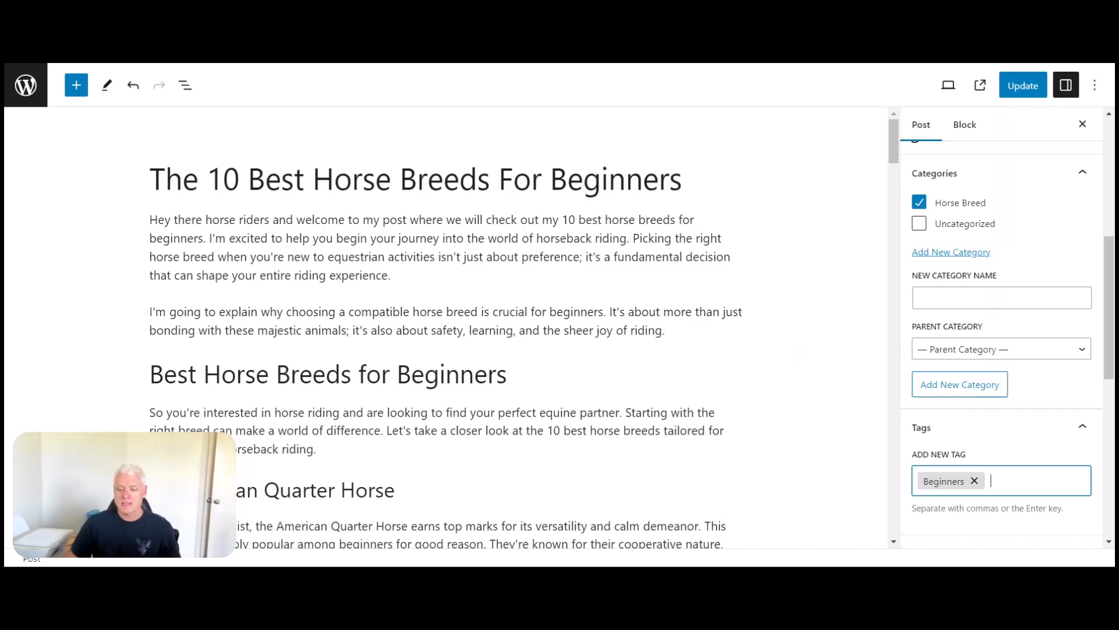
{"action": "left_click", "coordinate": [1023, 87]}
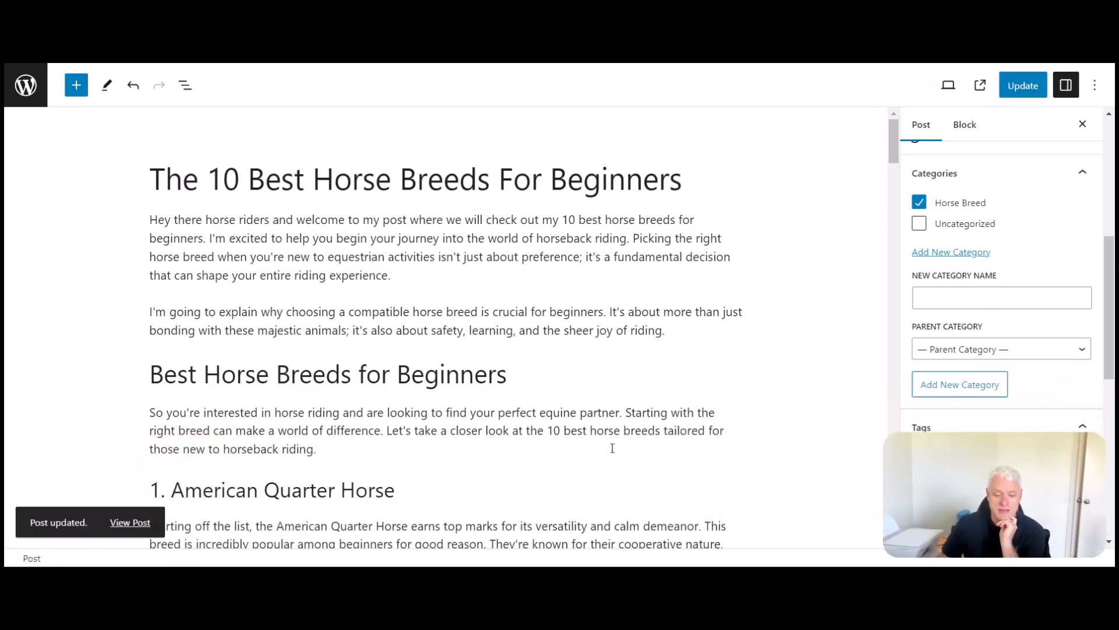
Step: View the live article and check its layout, images and text from the featured image through the Conclusion
{"action": "left_click", "coordinate": [121, 522]}
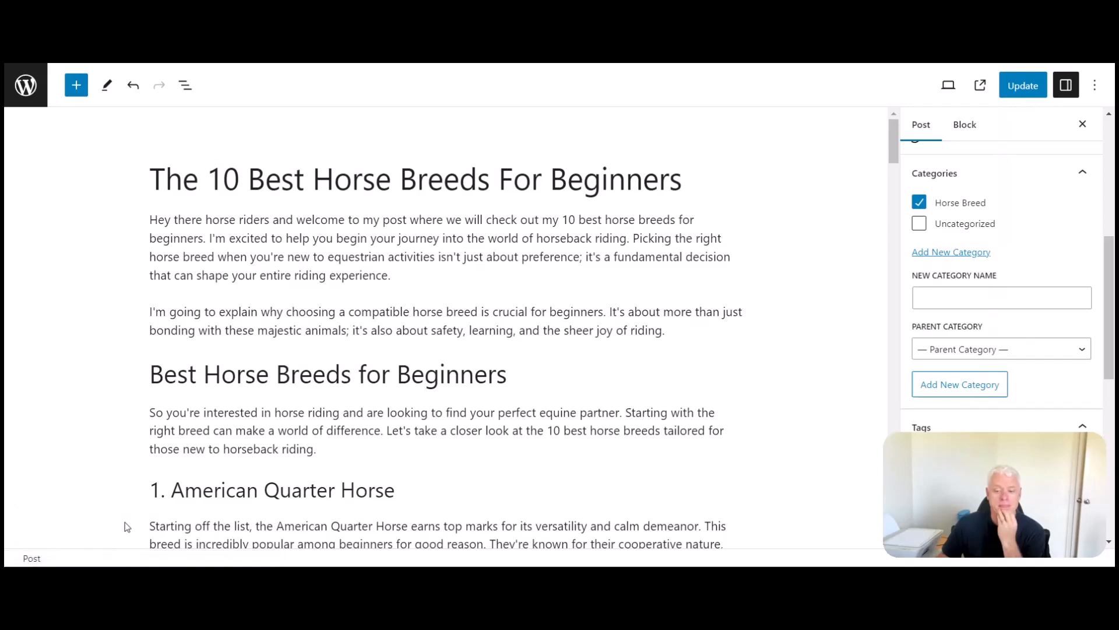
{"action": "scroll", "coordinate": [288, 320], "scroll_direction": "down", "scroll_amount": 5}
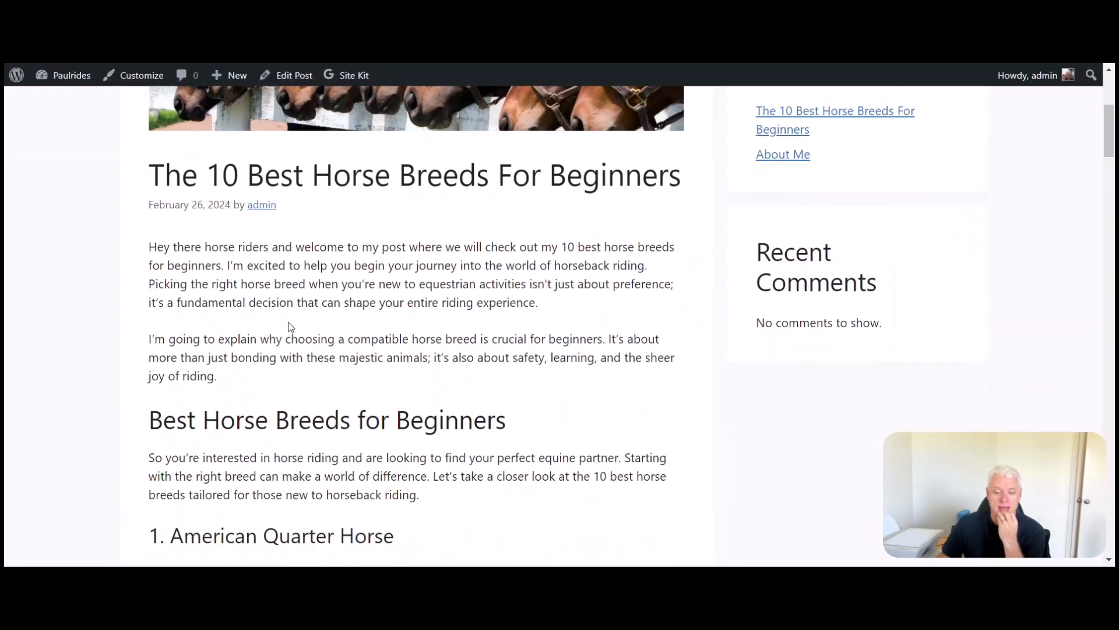
{"action": "scroll", "coordinate": [290, 326], "scroll_direction": "down", "scroll_amount": 4}
{"action": "scroll", "coordinate": [289, 322], "scroll_direction": "up", "scroll_amount": 7}
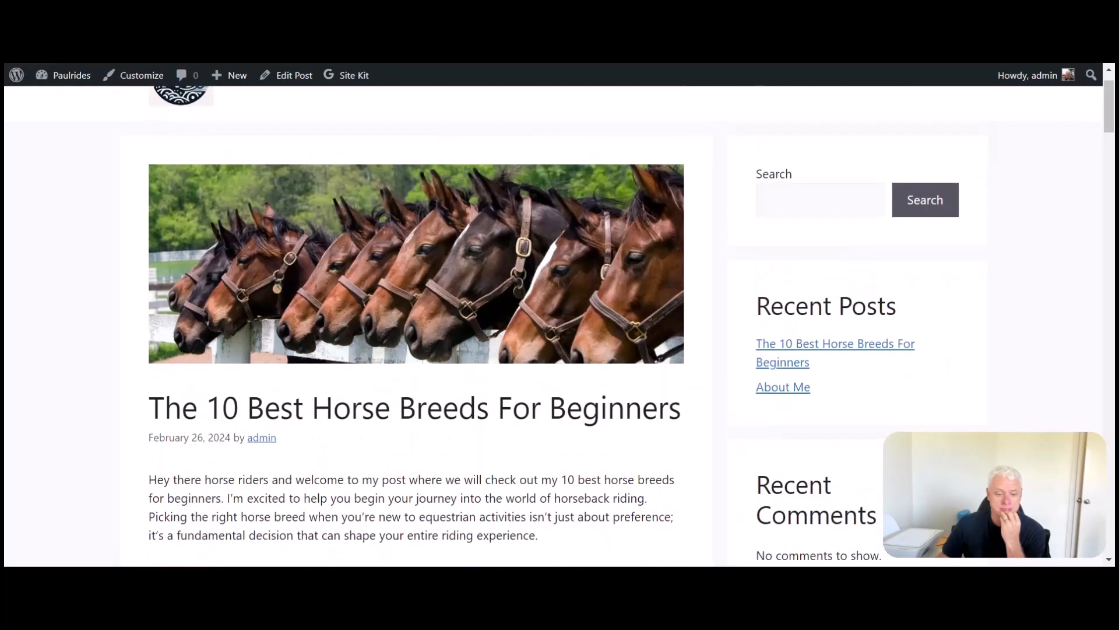
{"action": "scroll", "coordinate": [289, 322], "scroll_direction": "down", "scroll_amount": 20}
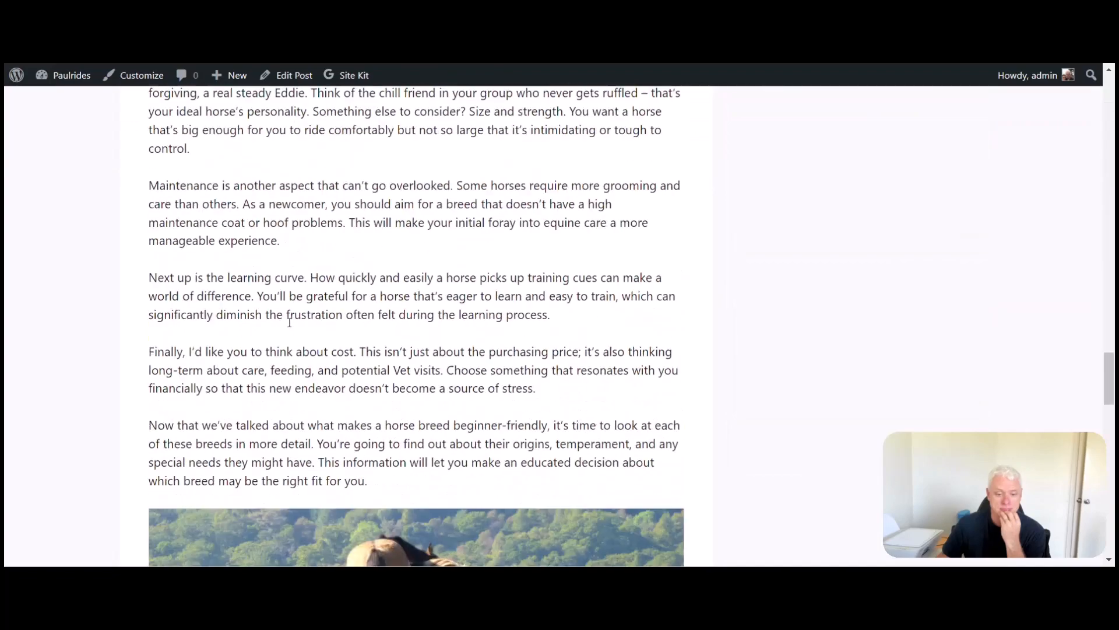
{"action": "scroll", "coordinate": [289, 322], "scroll_direction": "down", "scroll_amount": 13}
{"action": "scroll", "coordinate": [290, 321], "scroll_direction": "up", "scroll_amount": 20}
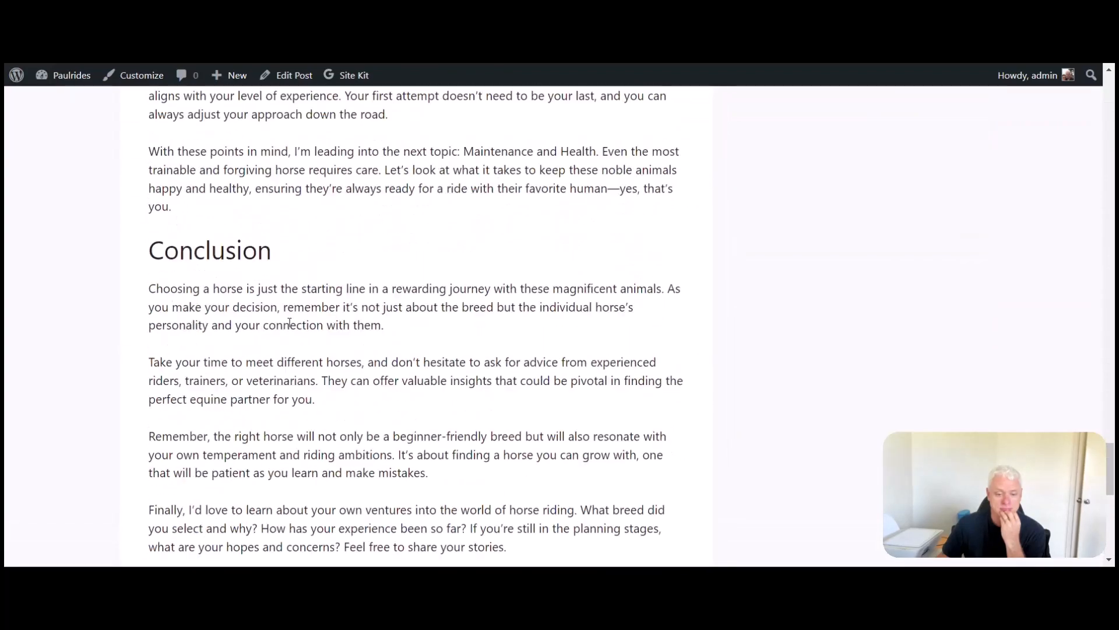
{"action": "scroll", "coordinate": [289, 321], "scroll_direction": "down", "scroll_amount": 10}
{"action": "scroll", "coordinate": [289, 322], "scroll_direction": "up", "scroll_amount": 20}
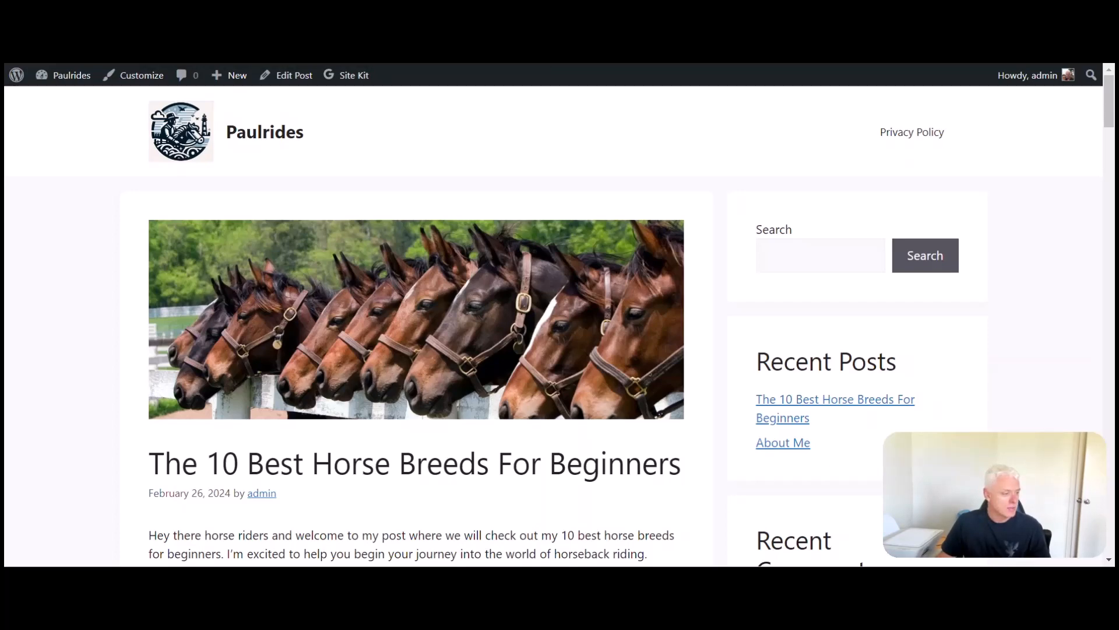
{"action": "key", "text": "alt+Tab"}
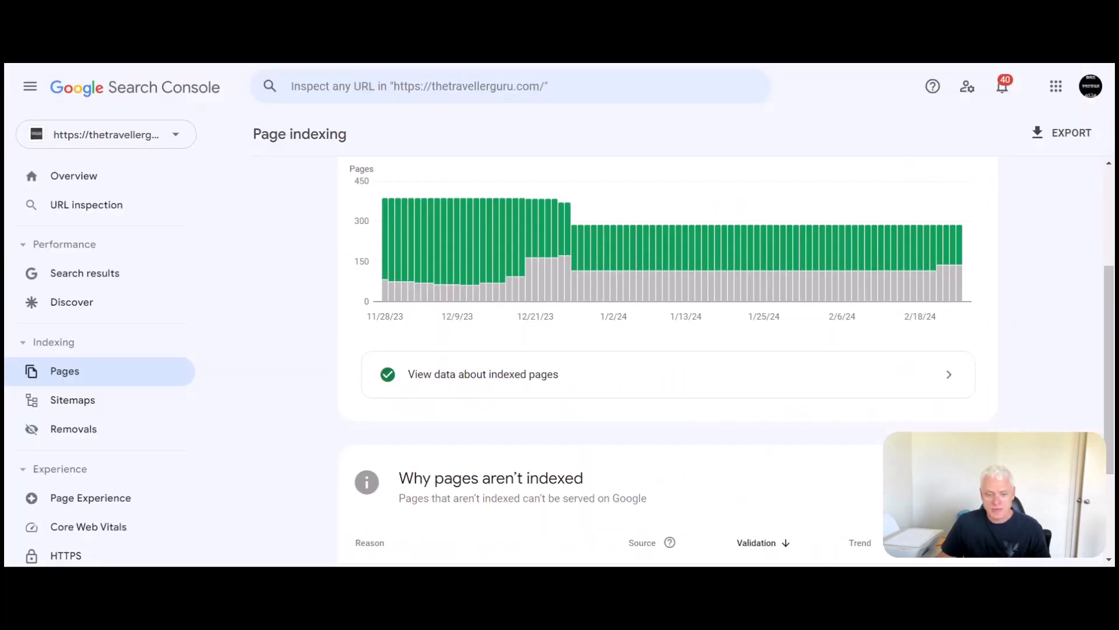
{"action": "left_click", "coordinate": [86, 135]}
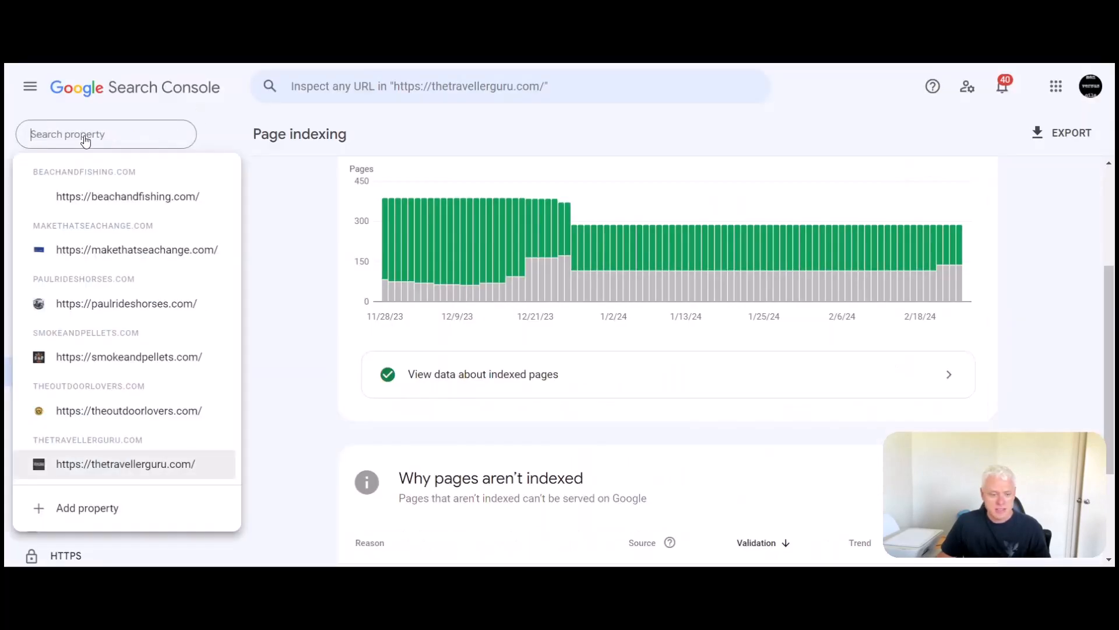
{"action": "left_click", "coordinate": [86, 308]}
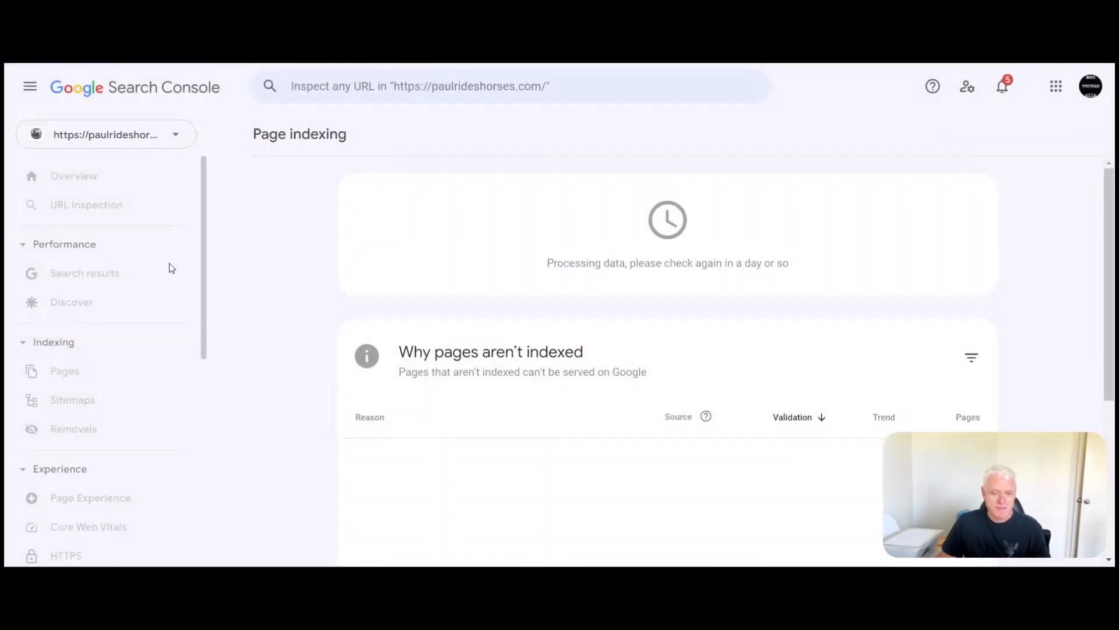
{"action": "left_click", "coordinate": [424, 94]}
{"action": "type", "text": "https://paulrideshorses.com/the-10-best-horse-breeds-for-beginners/"}
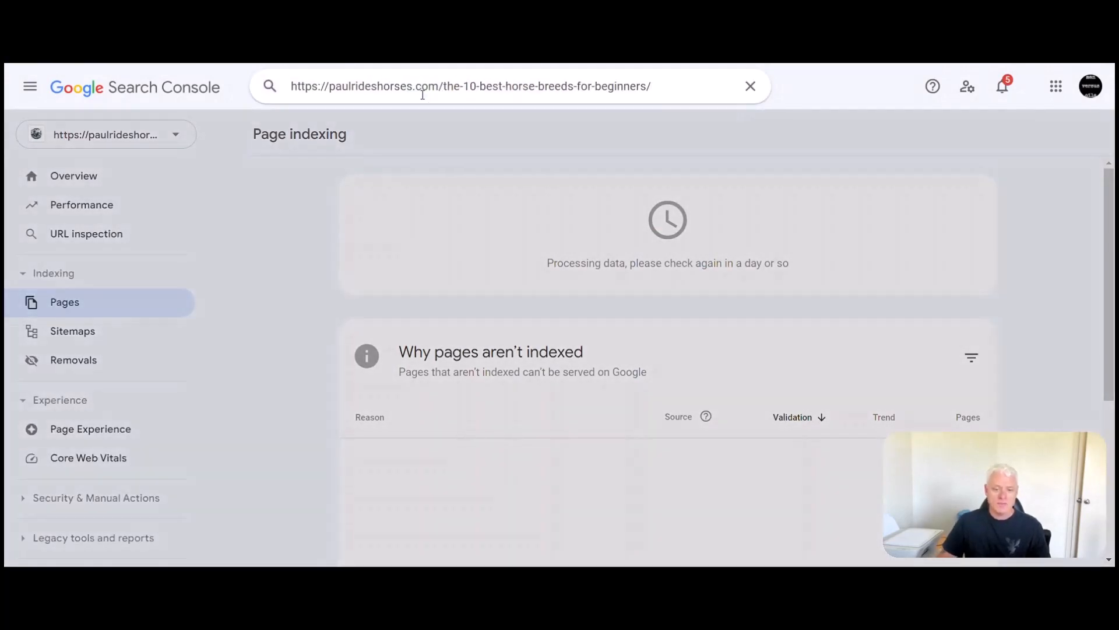
{"action": "key", "text": "Return"}
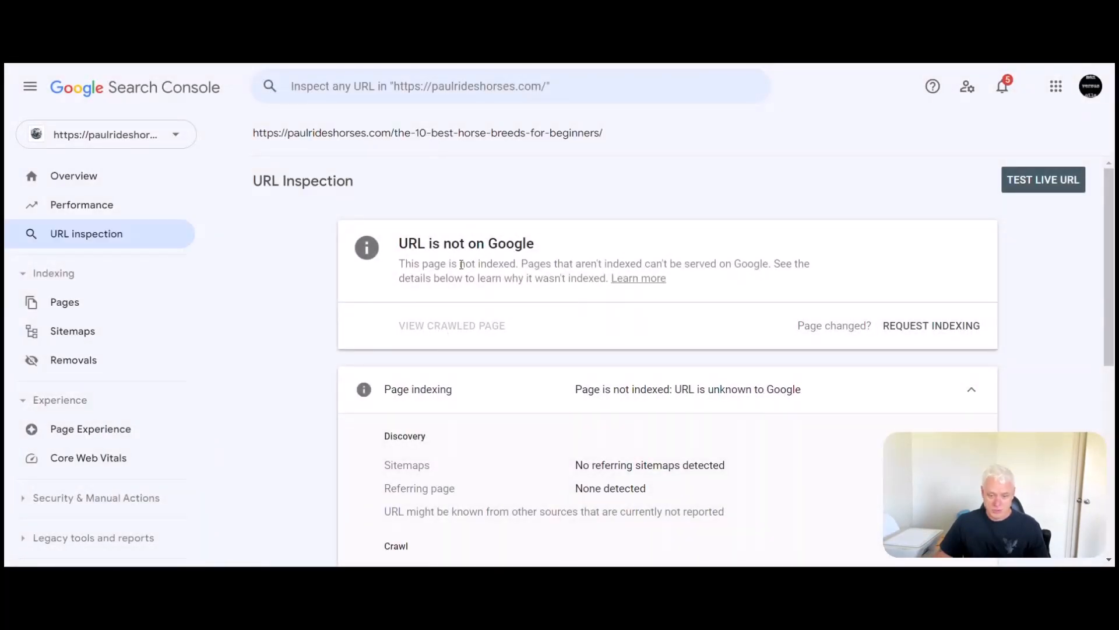
{"action": "left_click", "coordinate": [931, 327]}
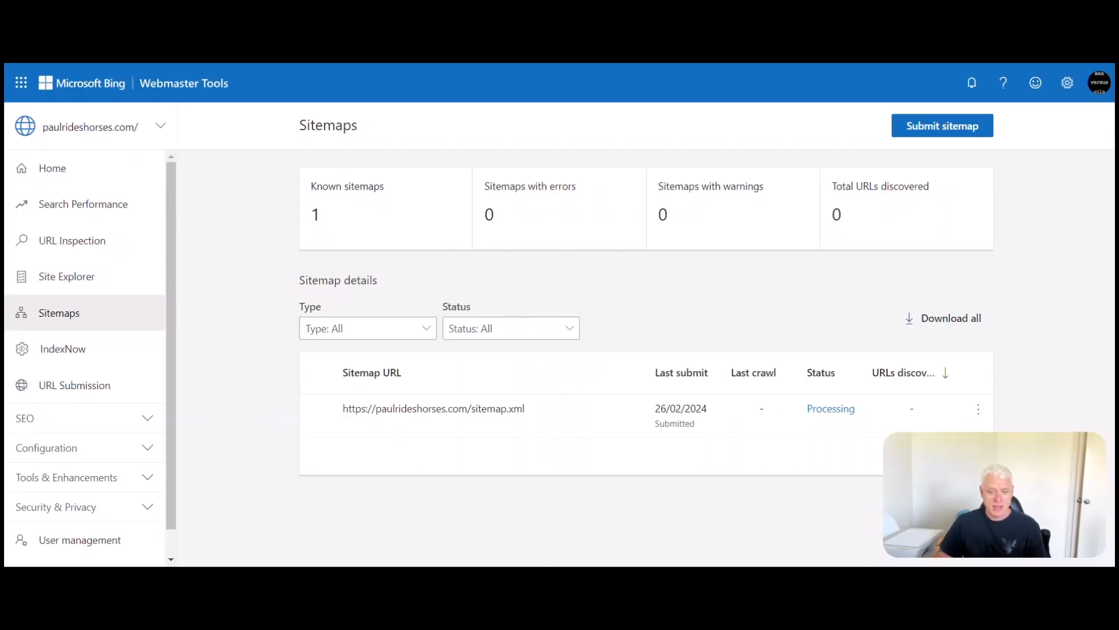
Step: Inspect the article's URL in Bing Webmaster Tools and request indexing, then return to Google Search Console and dismiss its indexing notice
{"action": "left_click", "coordinate": [96, 126]}
{"action": "left_click", "coordinate": [99, 131]}
{"action": "left_click", "coordinate": [67, 231]}
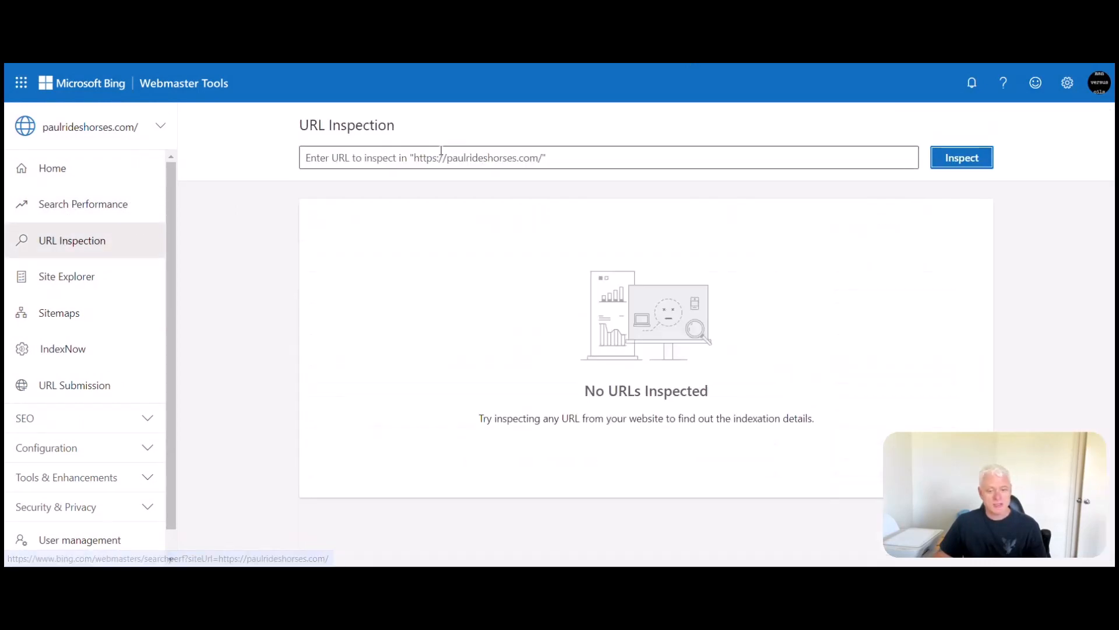
{"action": "left_click", "coordinate": [441, 153]}
{"action": "type", "text": "https://paulrideshorses.com/the-10-best-horse-breeds-for-beginners/"}
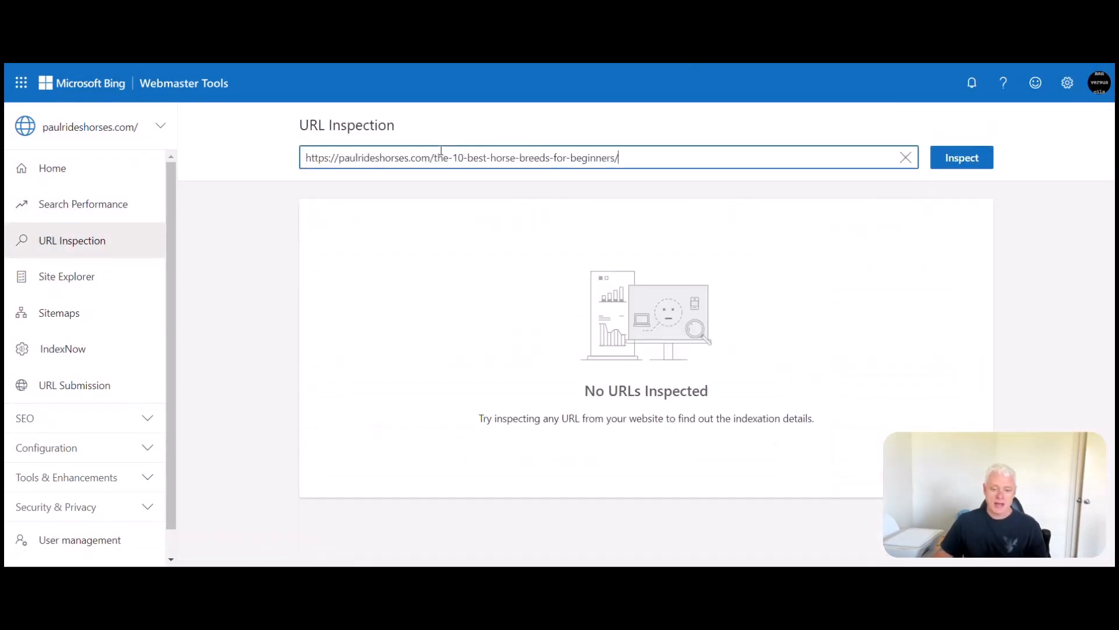
{"action": "left_click", "coordinate": [962, 167]}
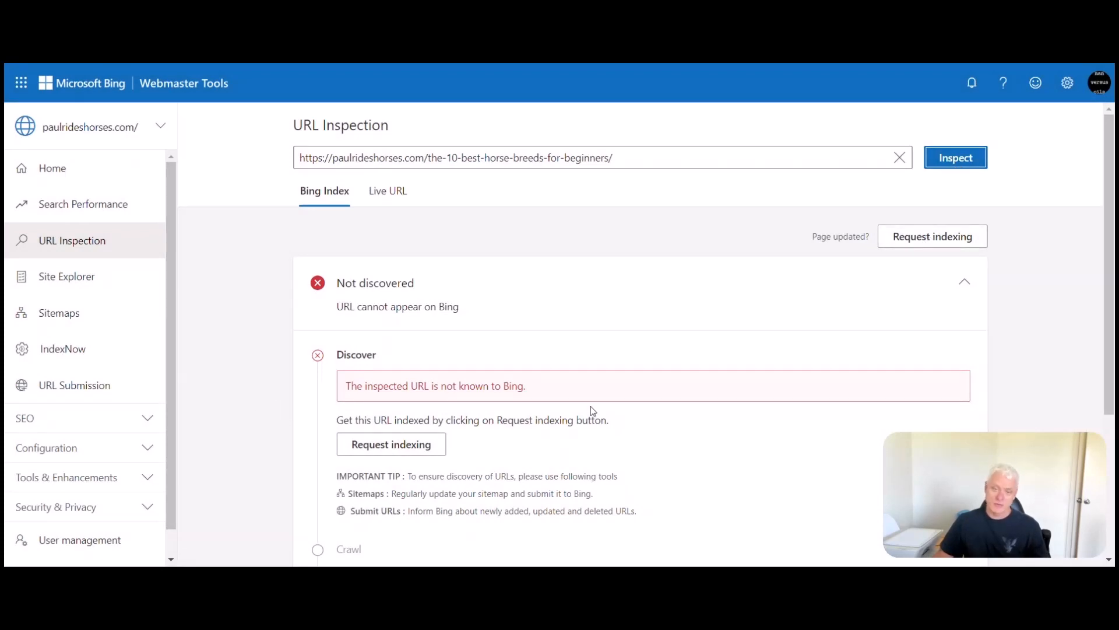
{"action": "left_click", "coordinate": [944, 240]}
{"action": "left_click", "coordinate": [718, 382]}
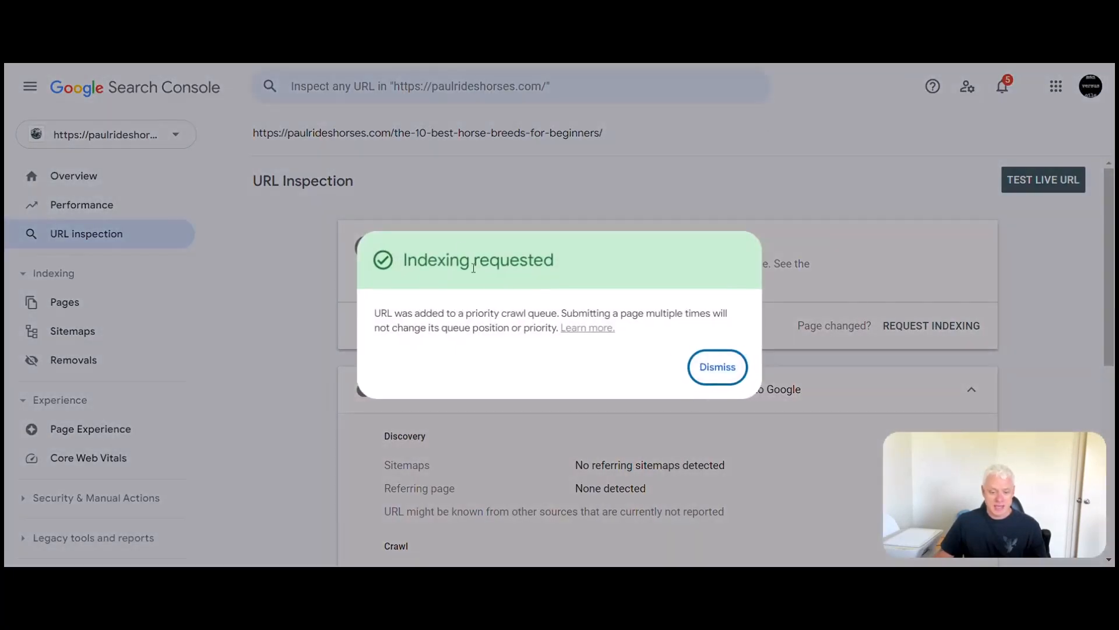
{"action": "left_click", "coordinate": [736, 374]}
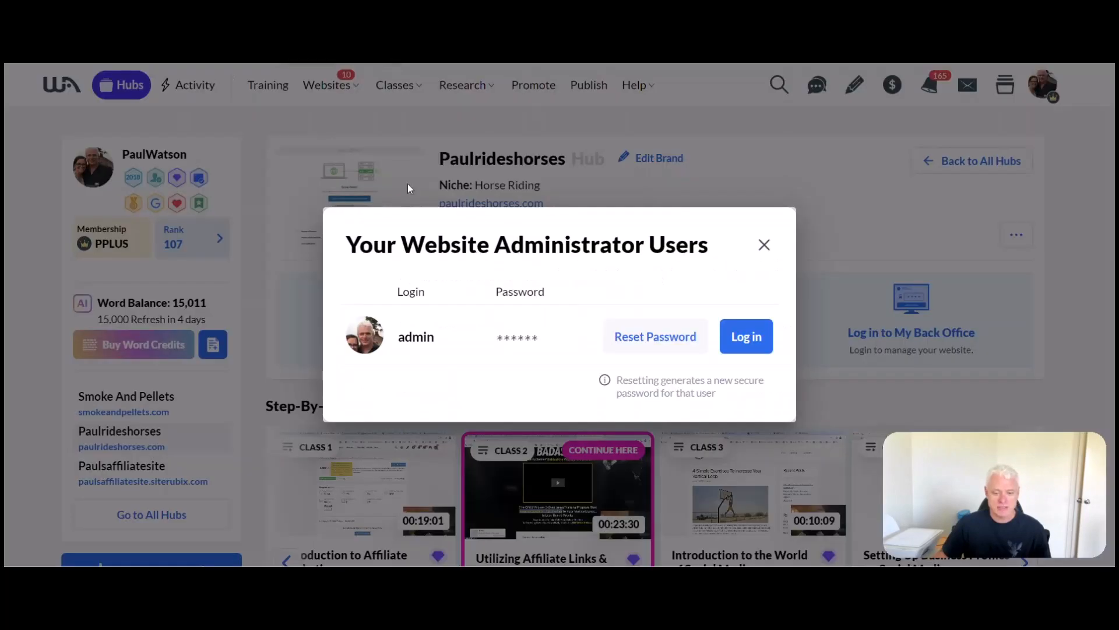
Step: Return to the Paulrideshorses hub in Wealthy Affiliate and review its task path, the Jaaxy keyword results and the potential posts for Types Of Horse Breeds
{"action": "left_click", "coordinate": [764, 244]}
{"action": "scroll", "coordinate": [559, 362], "scroll_direction": "down", "scroll_amount": 7}
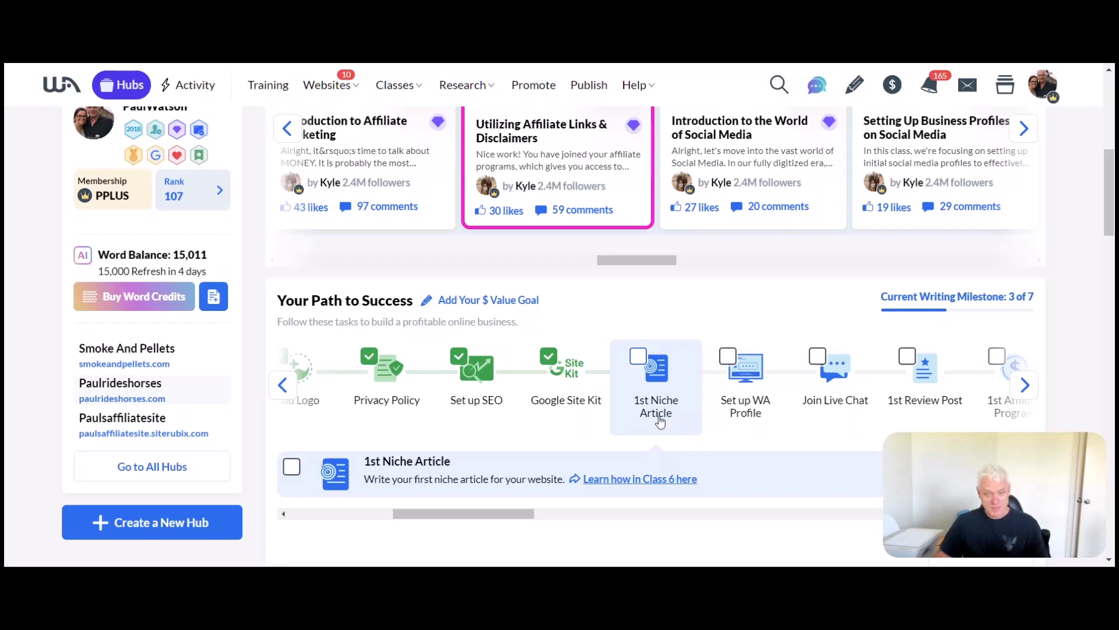
{"action": "scroll", "coordinate": [659, 419], "scroll_direction": "up", "scroll_amount": 7}
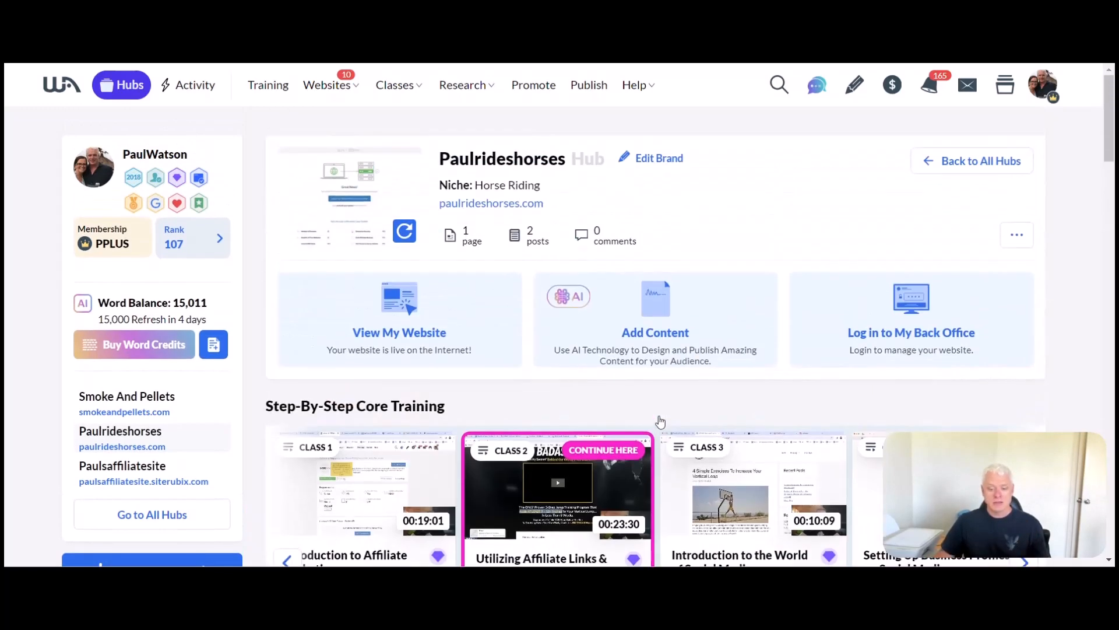
{"action": "scroll", "coordinate": [659, 418], "scroll_direction": "down", "scroll_amount": 13}
{"action": "scroll", "coordinate": [659, 415], "scroll_direction": "down", "scroll_amount": 1}
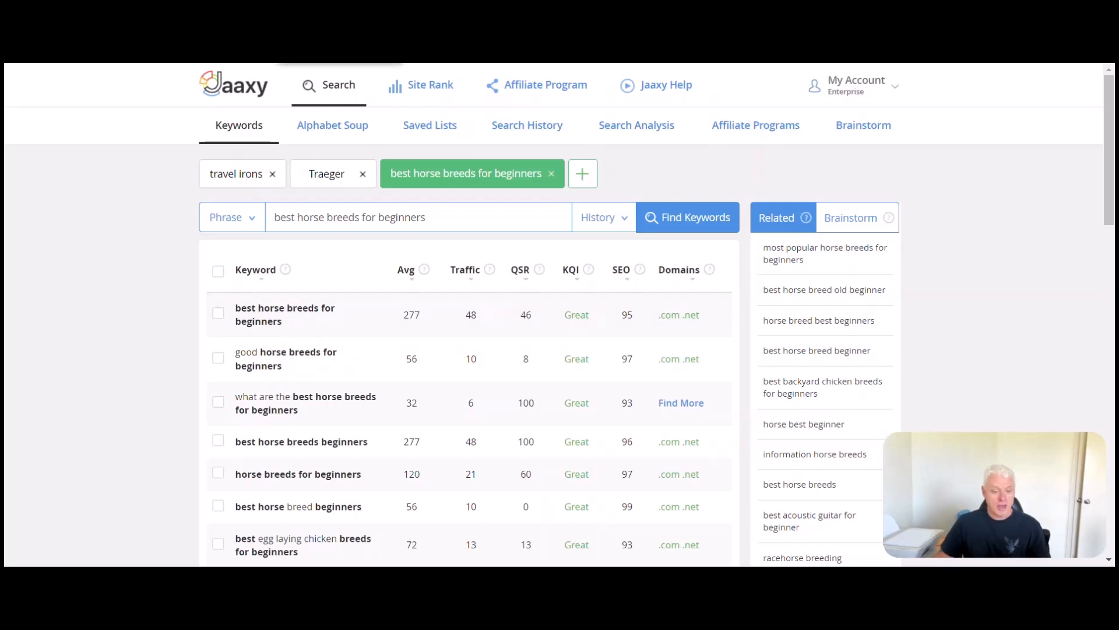
{"action": "left_click", "coordinate": [329, 63]}
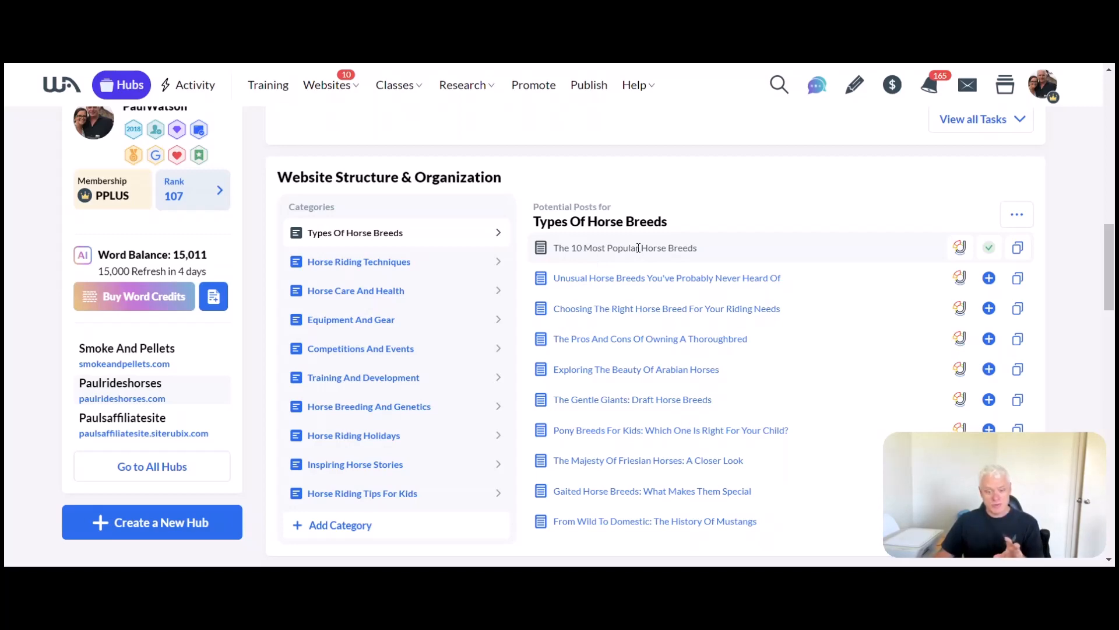
Step: Mark the 1st Niche Article task as complete in the hub's task path and bring the tasks that follow it into view
{"action": "scroll", "coordinate": [639, 247], "scroll_direction": "down", "scroll_amount": 9}
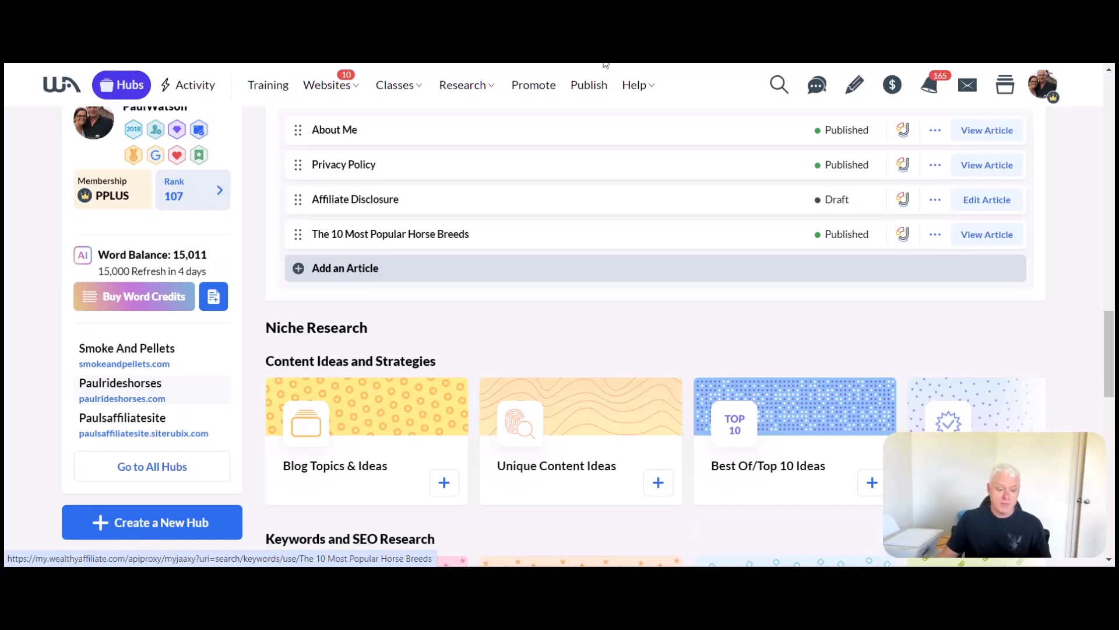
{"action": "scroll", "coordinate": [524, 233], "scroll_direction": "up", "scroll_amount": 5}
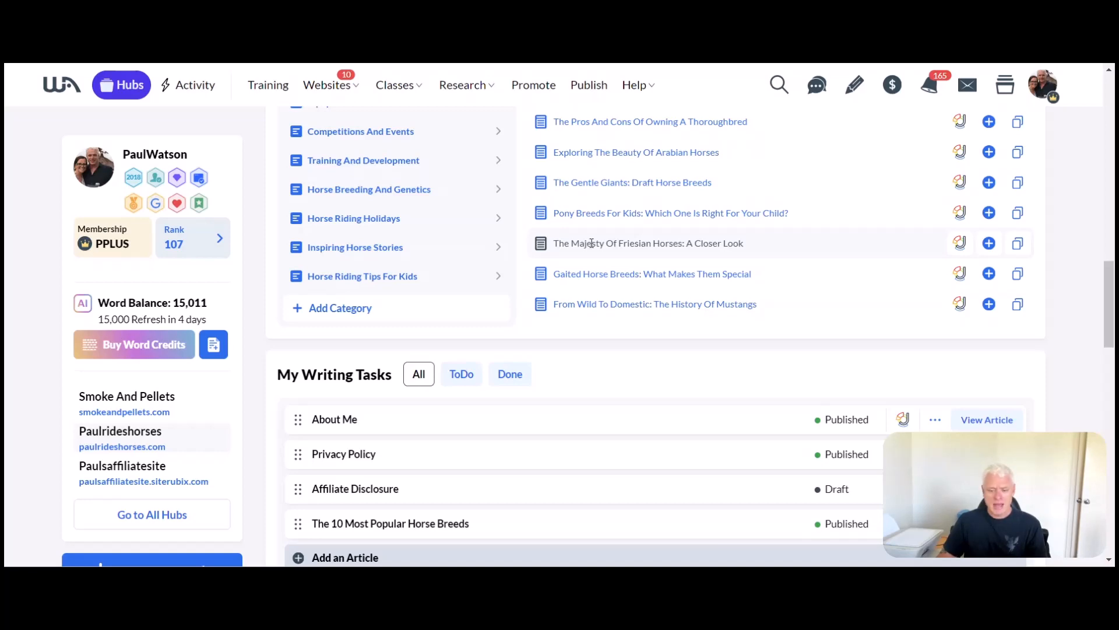
{"action": "scroll", "coordinate": [492, 238], "scroll_direction": "down", "scroll_amount": 15}
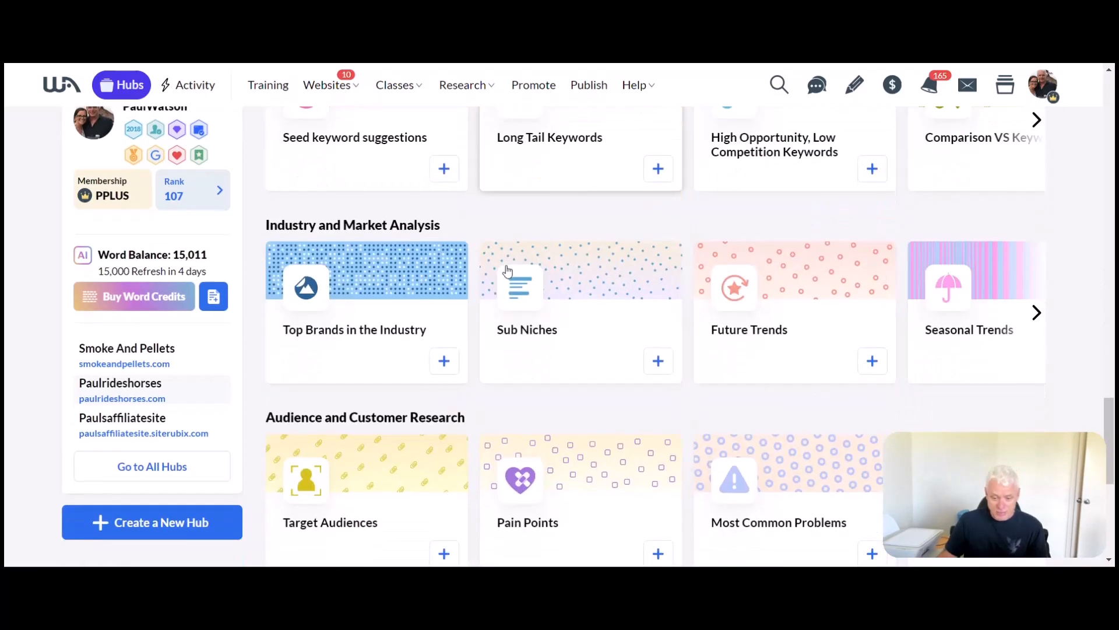
{"action": "scroll", "coordinate": [508, 271], "scroll_direction": "up", "scroll_amount": 15}
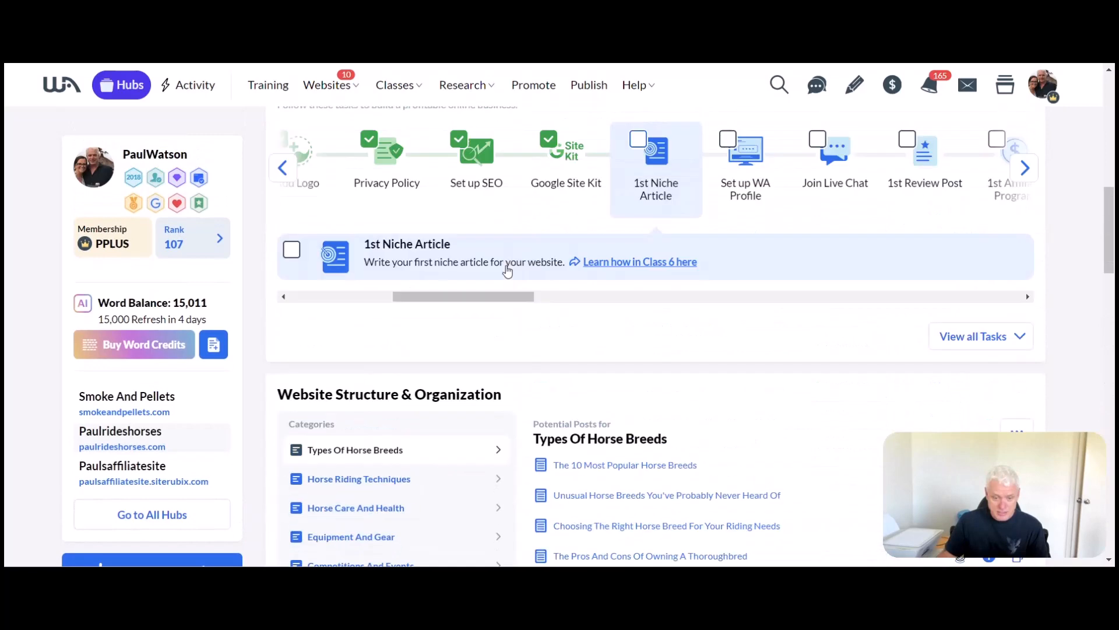
{"action": "left_click", "coordinate": [637, 140]}
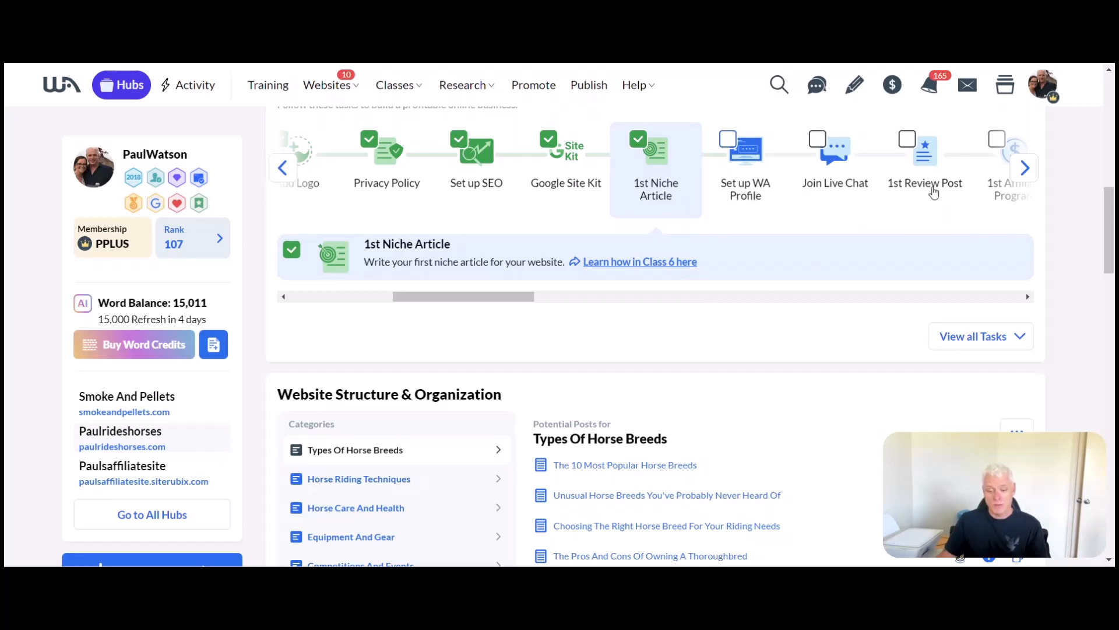
{"action": "left_click", "coordinate": [1025, 169]}
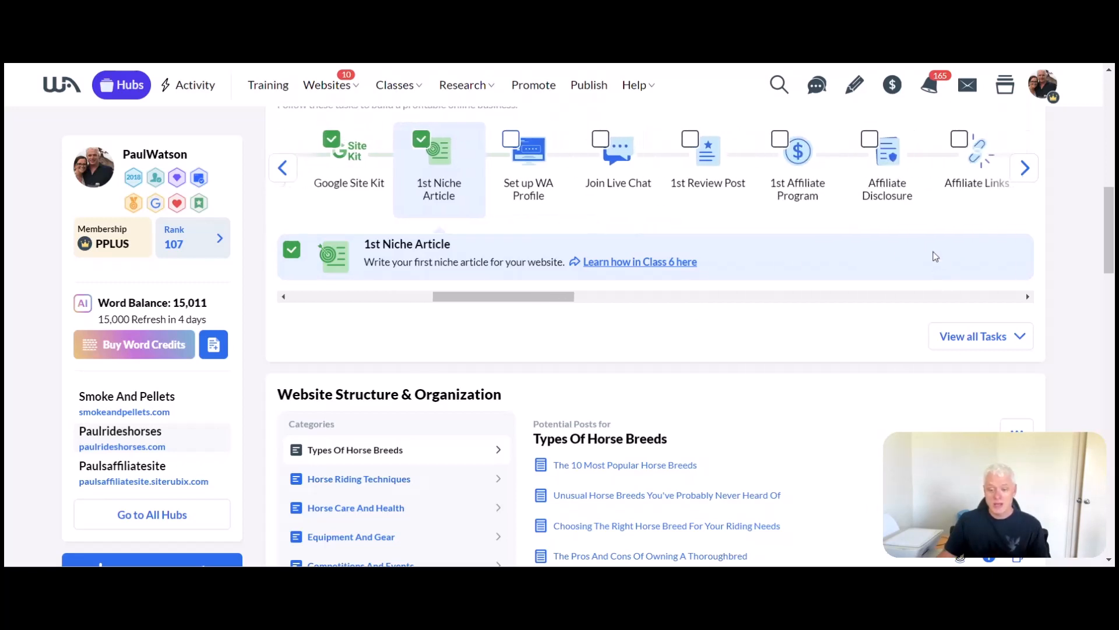